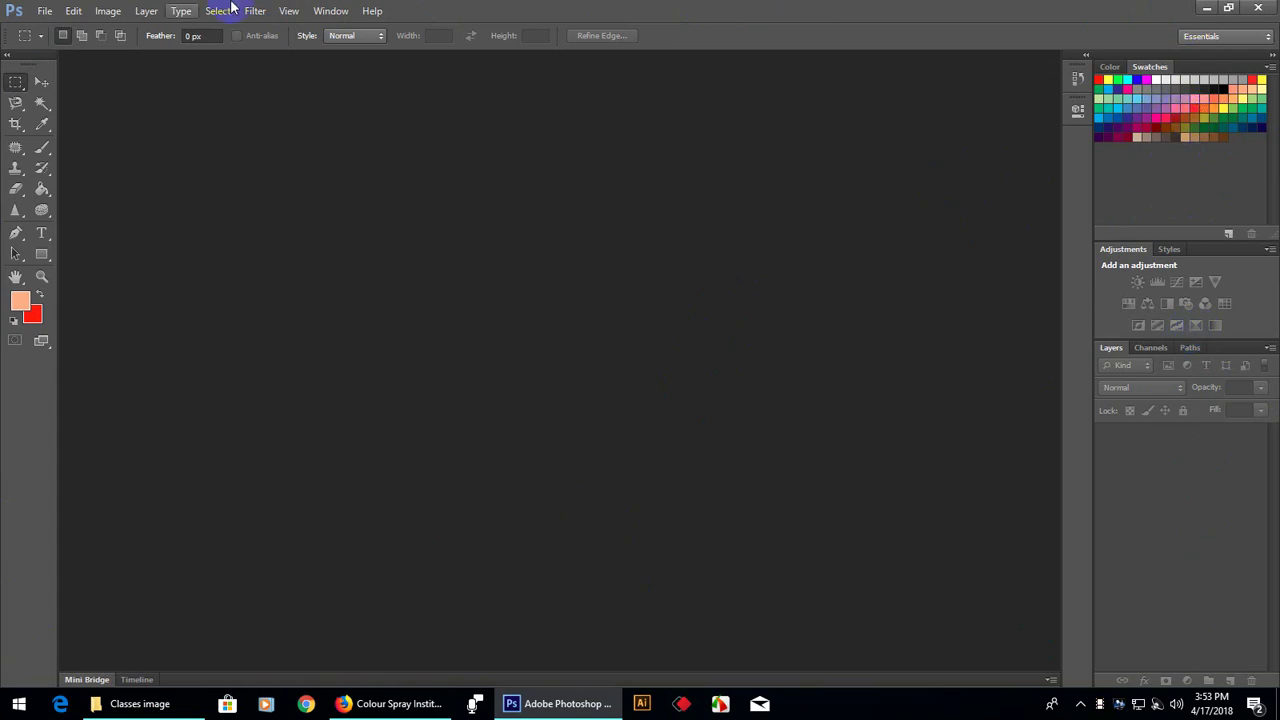
Collapse the Tools panel into a single narrow column
click(10, 54)
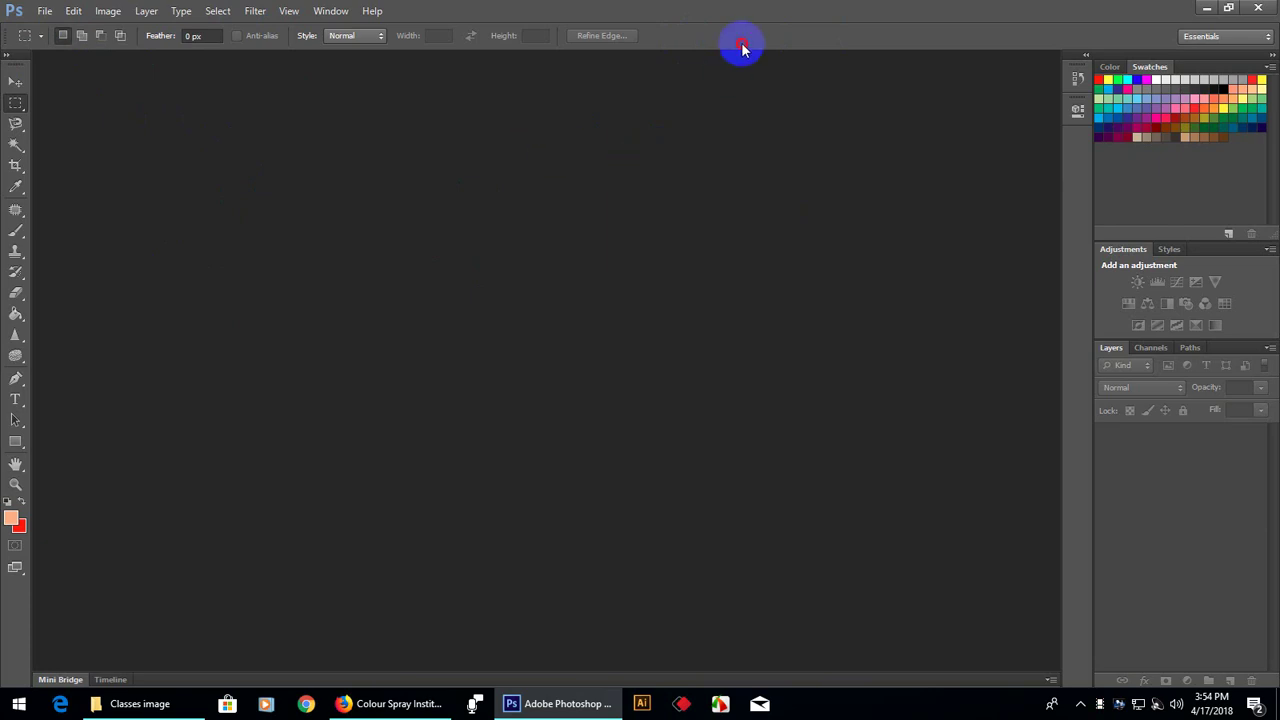
Start a new document using the International Paper A4 preset, with width in inches
click(45, 11)
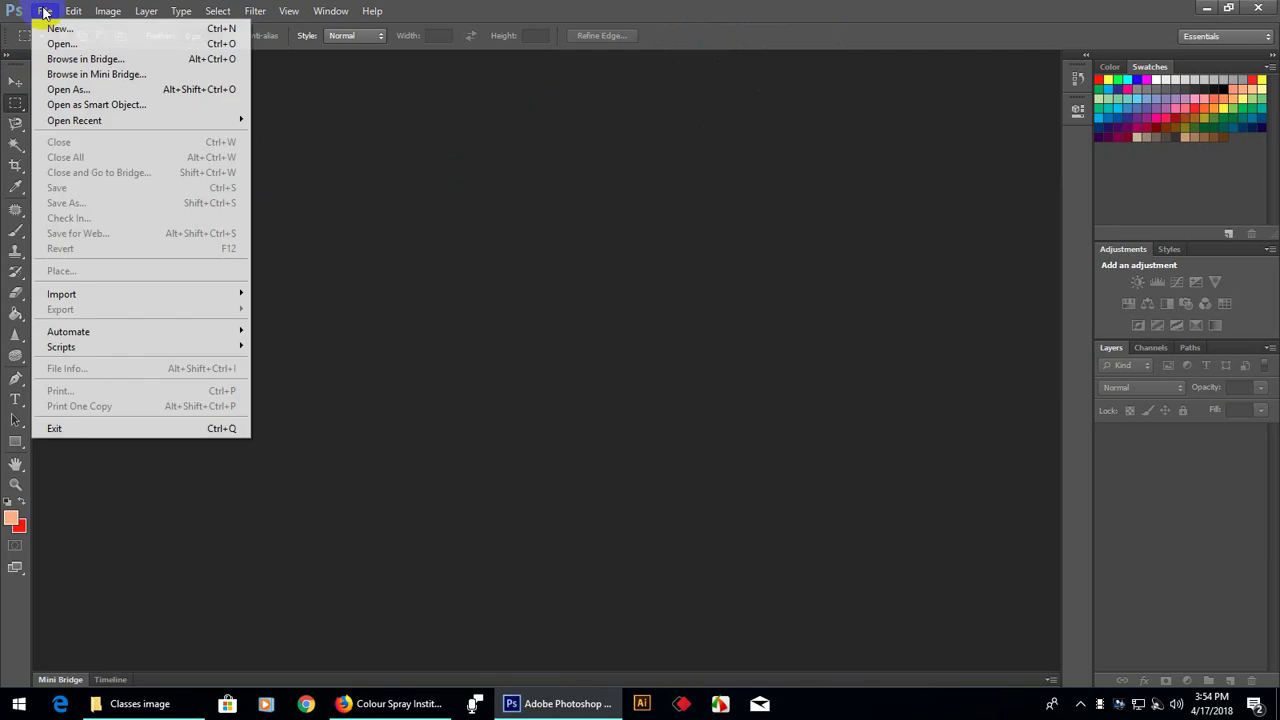
click(85, 30)
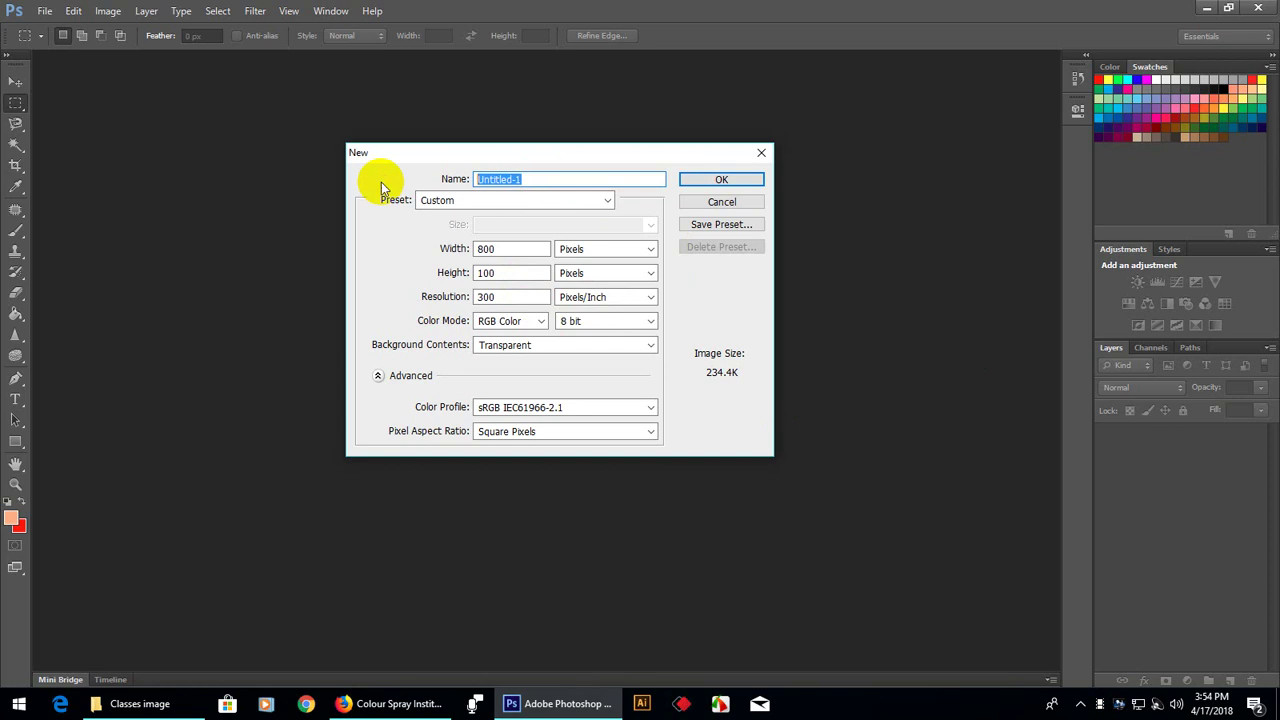
click(604, 201)
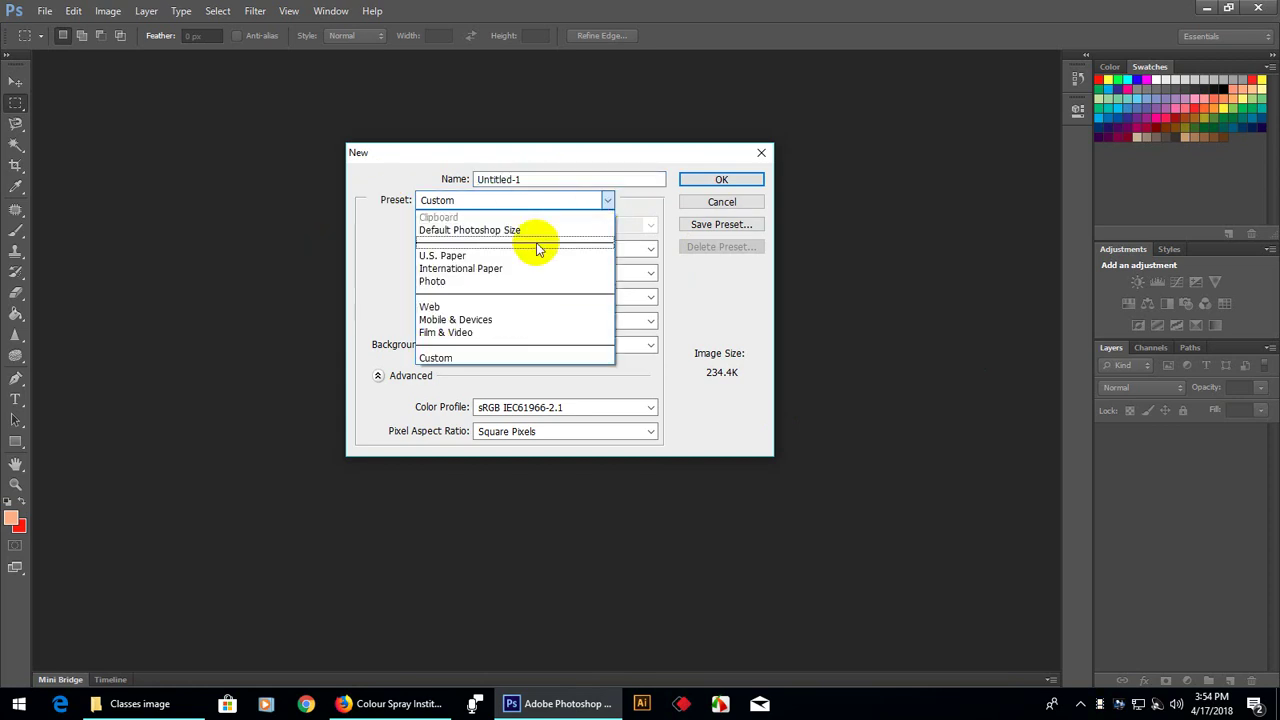
click(505, 269)
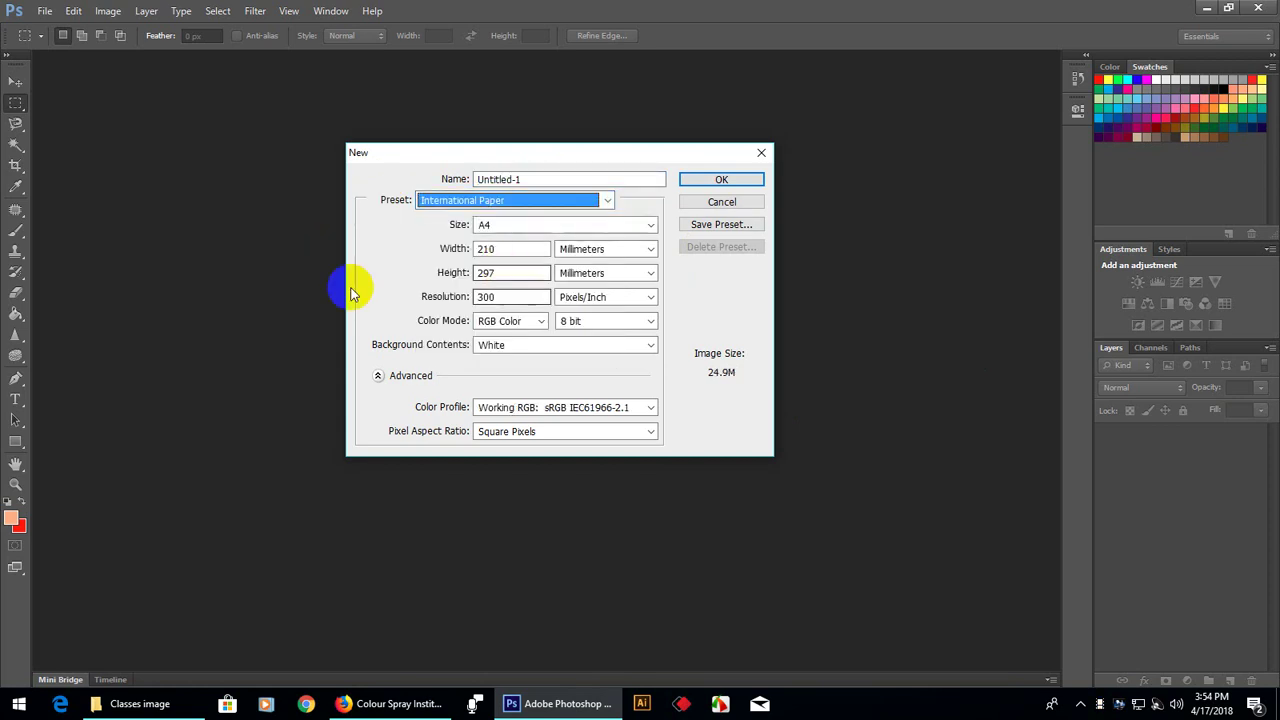
click(651, 226)
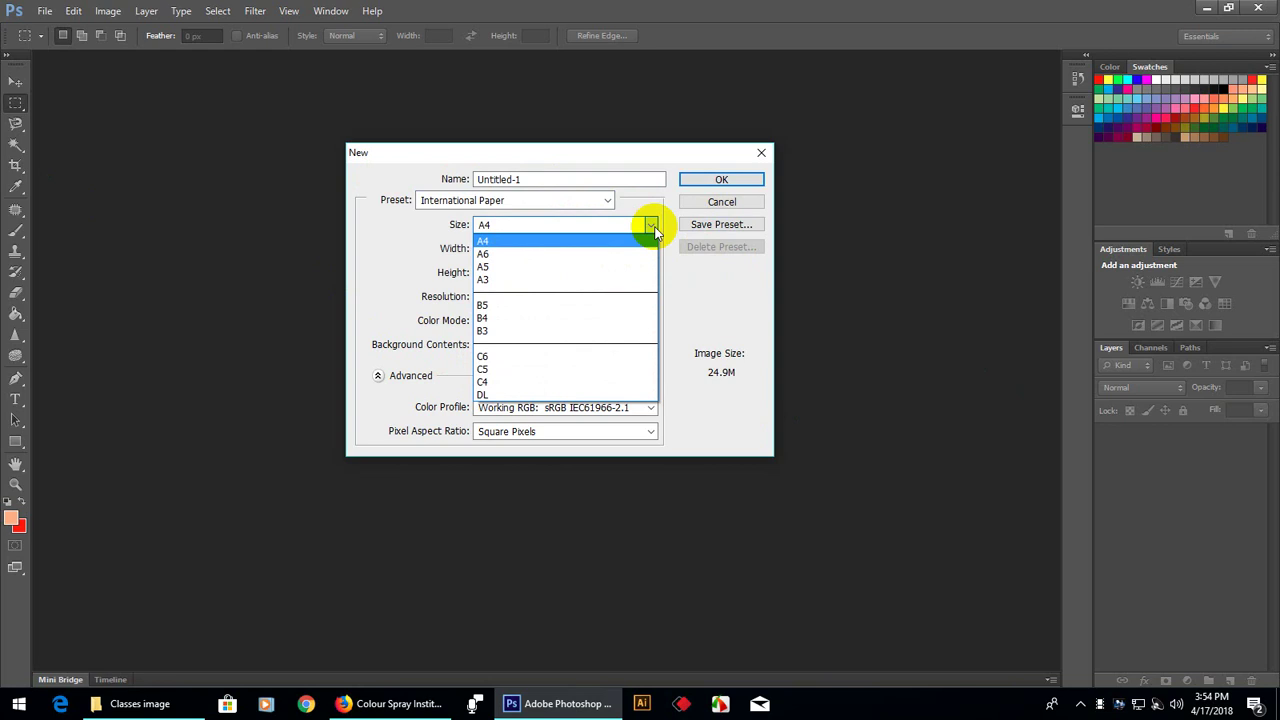
click(524, 242)
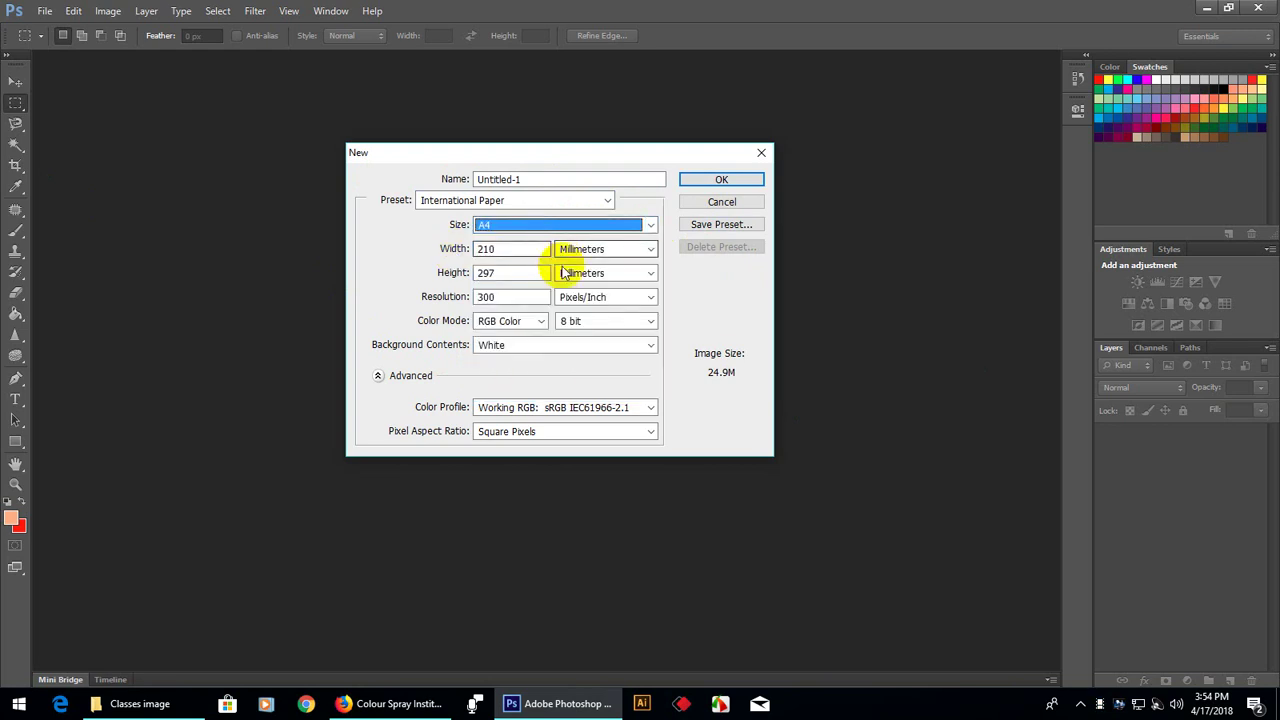
click(650, 250)
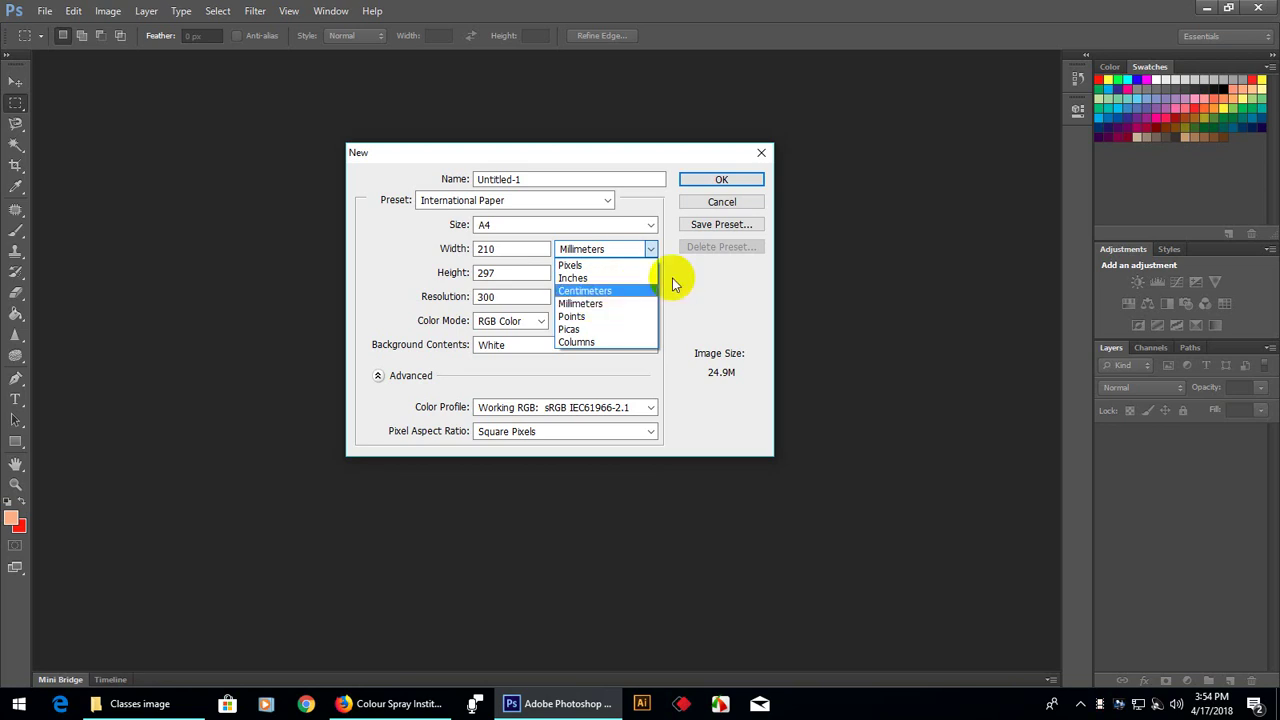
click(608, 279)
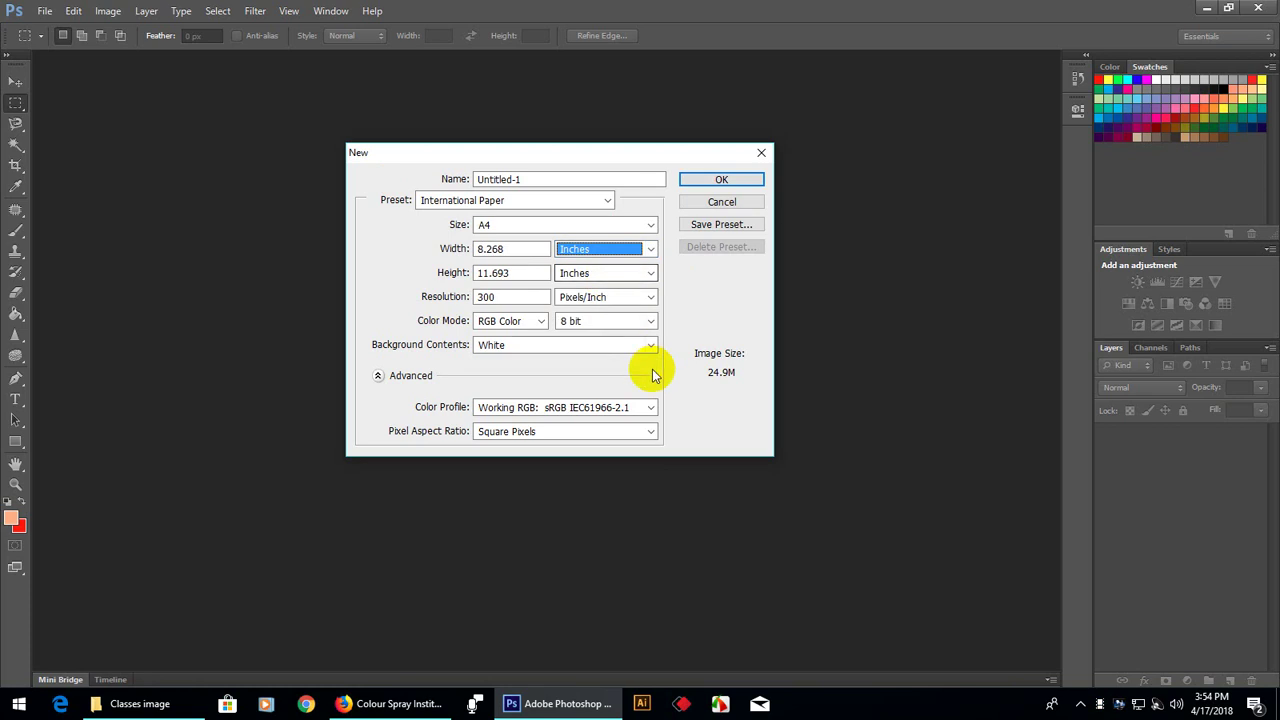
click(523, 250)
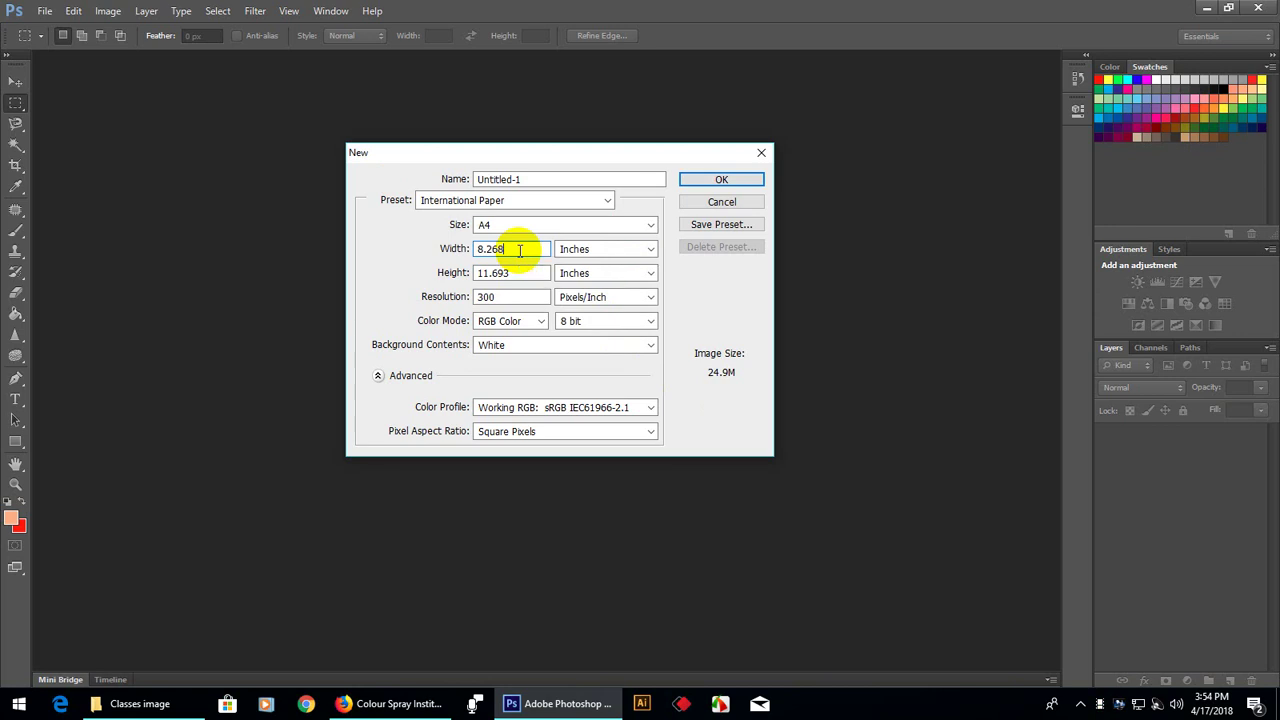
Set the new document's width to 8 and height to 10 inches
drag(519, 250, 284, 236)
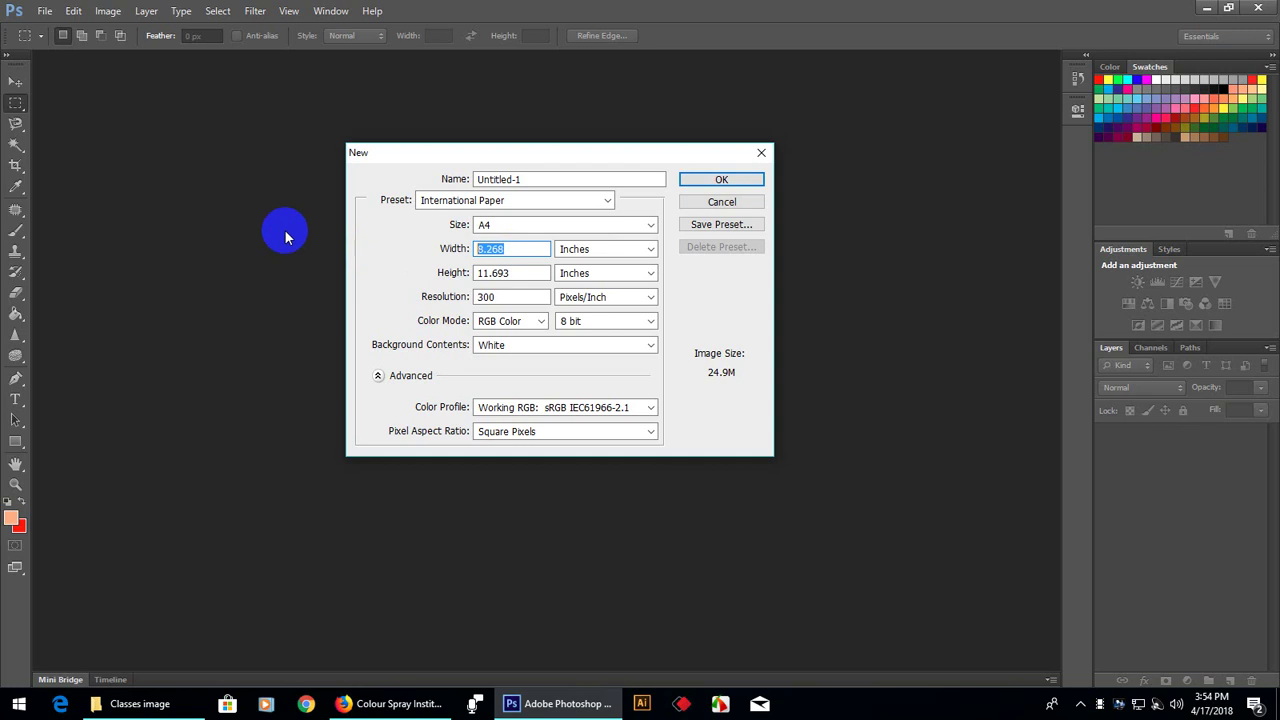
text(8)
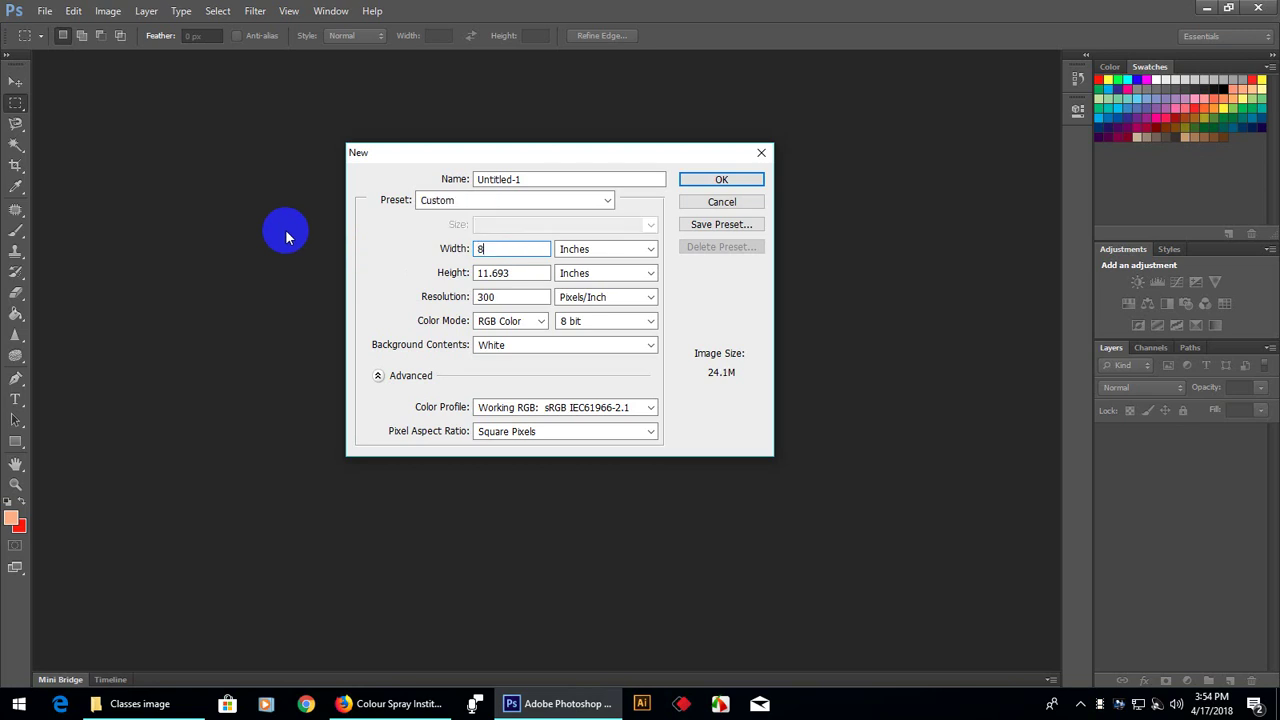
drag(528, 276, 444, 258)
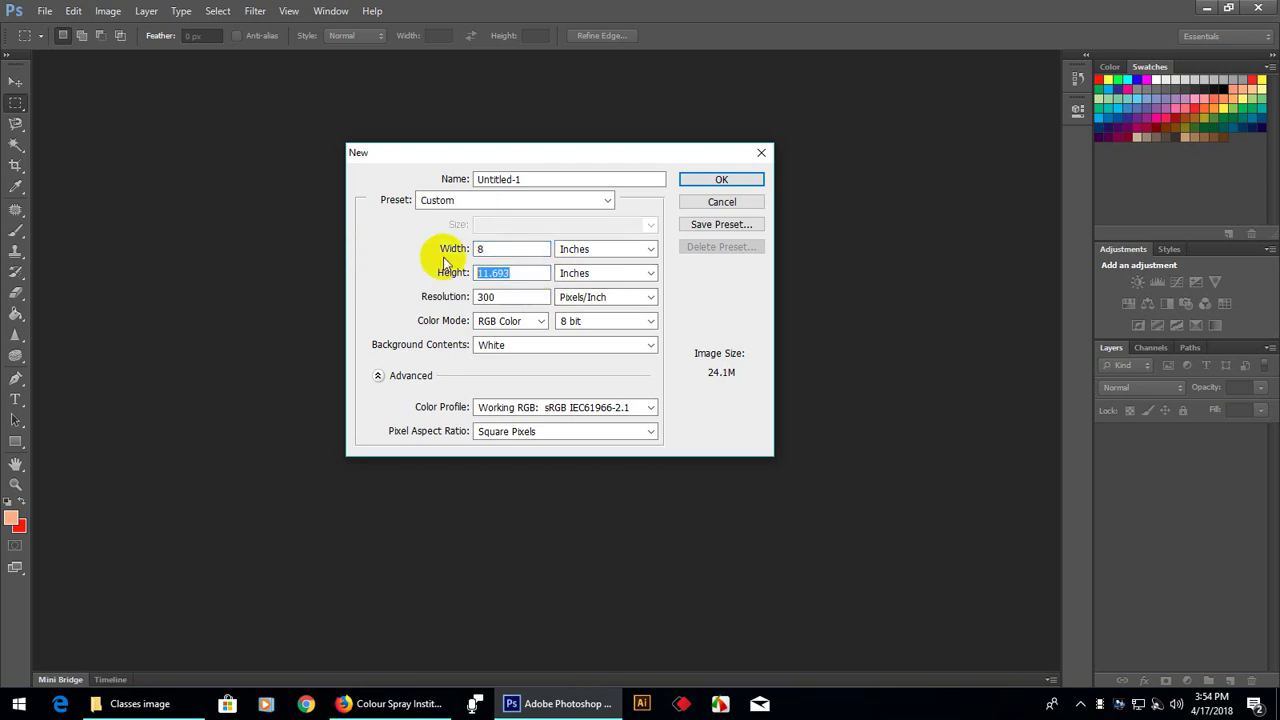
text(10)
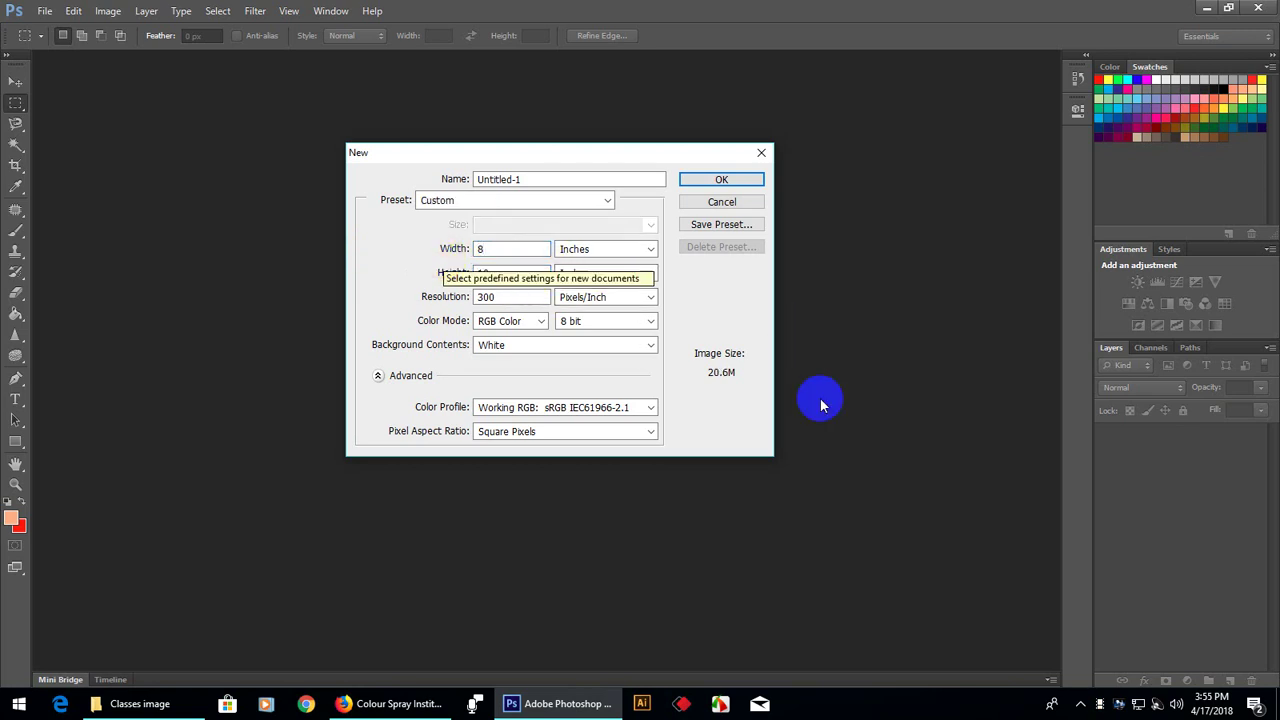
Select the resolution value, leaving it at 300 pixels/inch
click(503, 297)
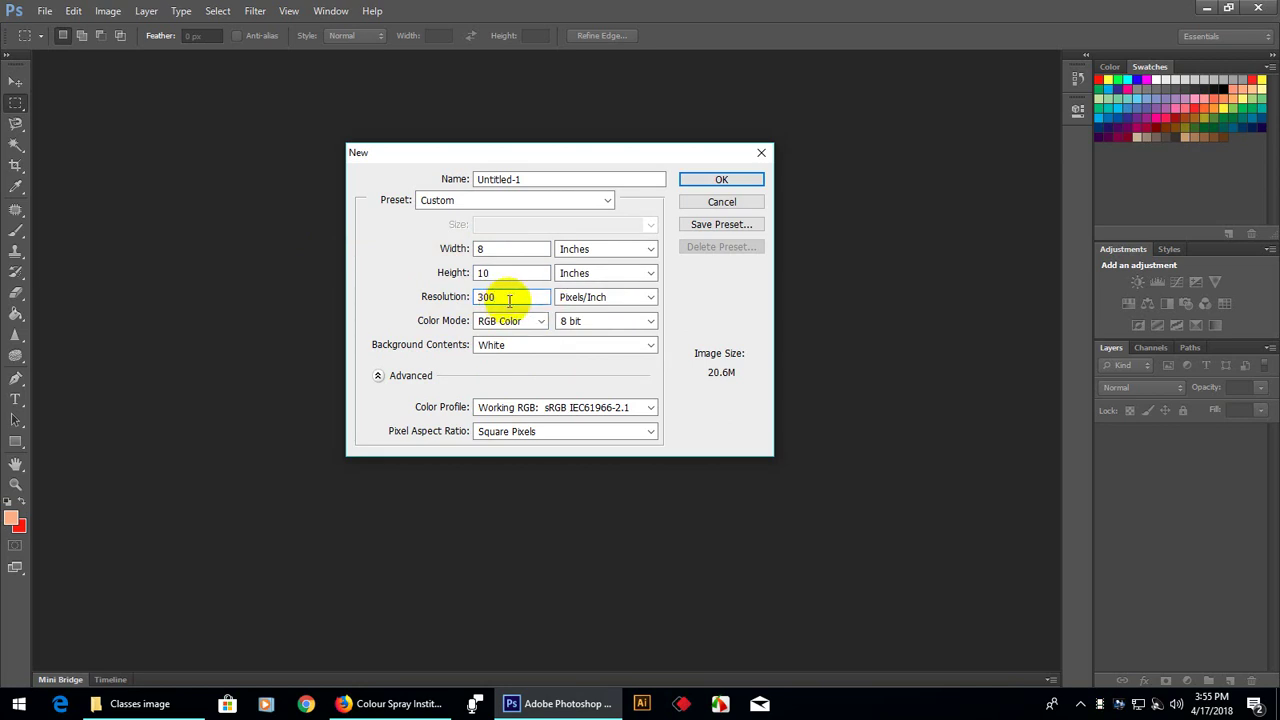
click(377, 297)
click(525, 298)
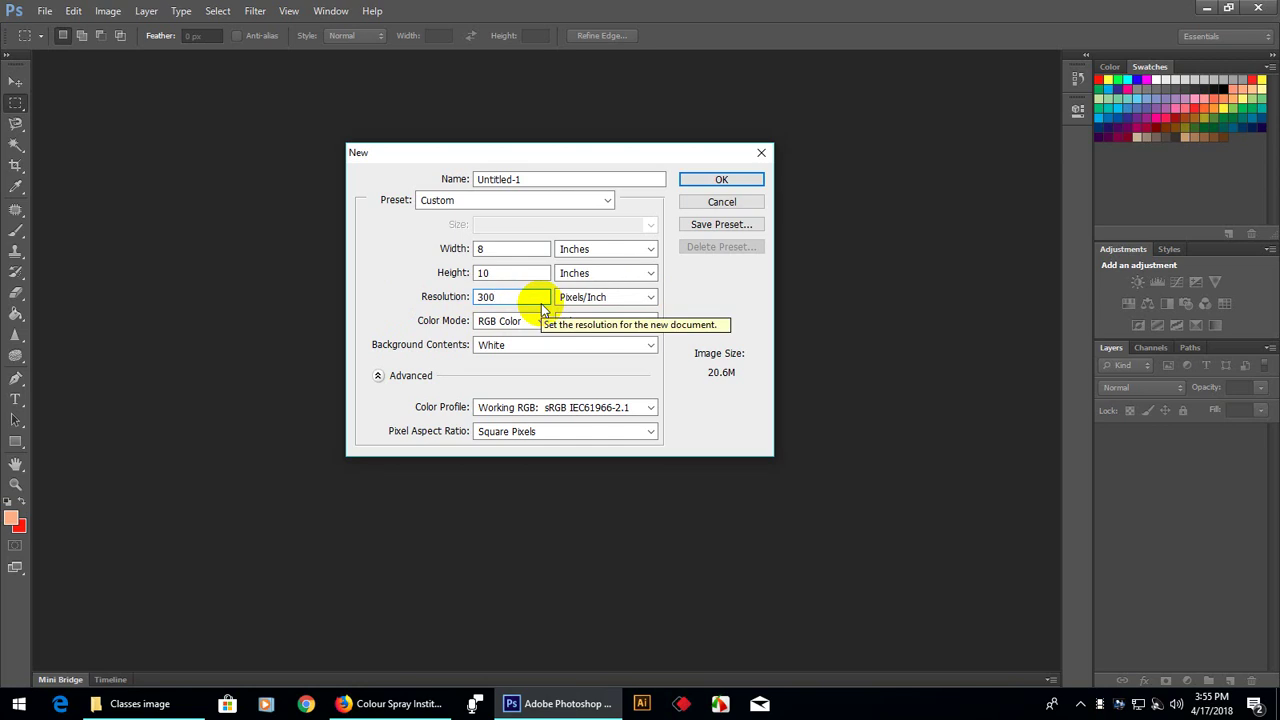
click(416, 290)
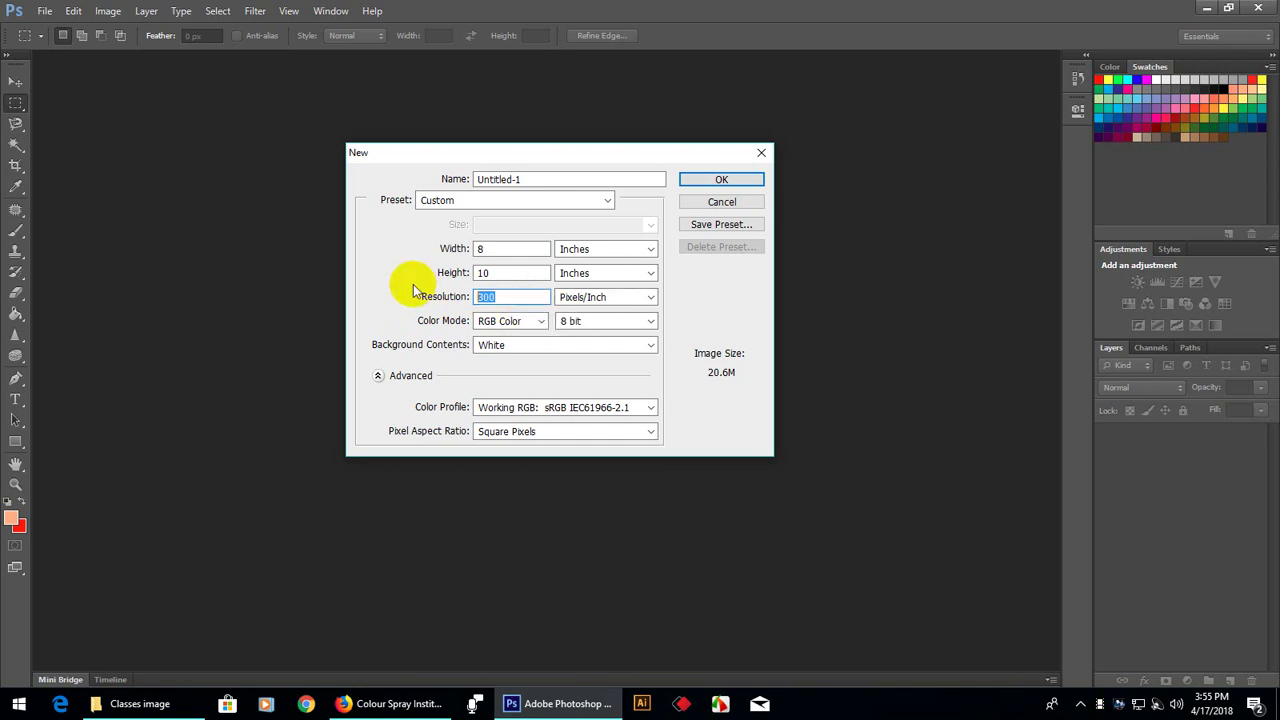
click(512, 295)
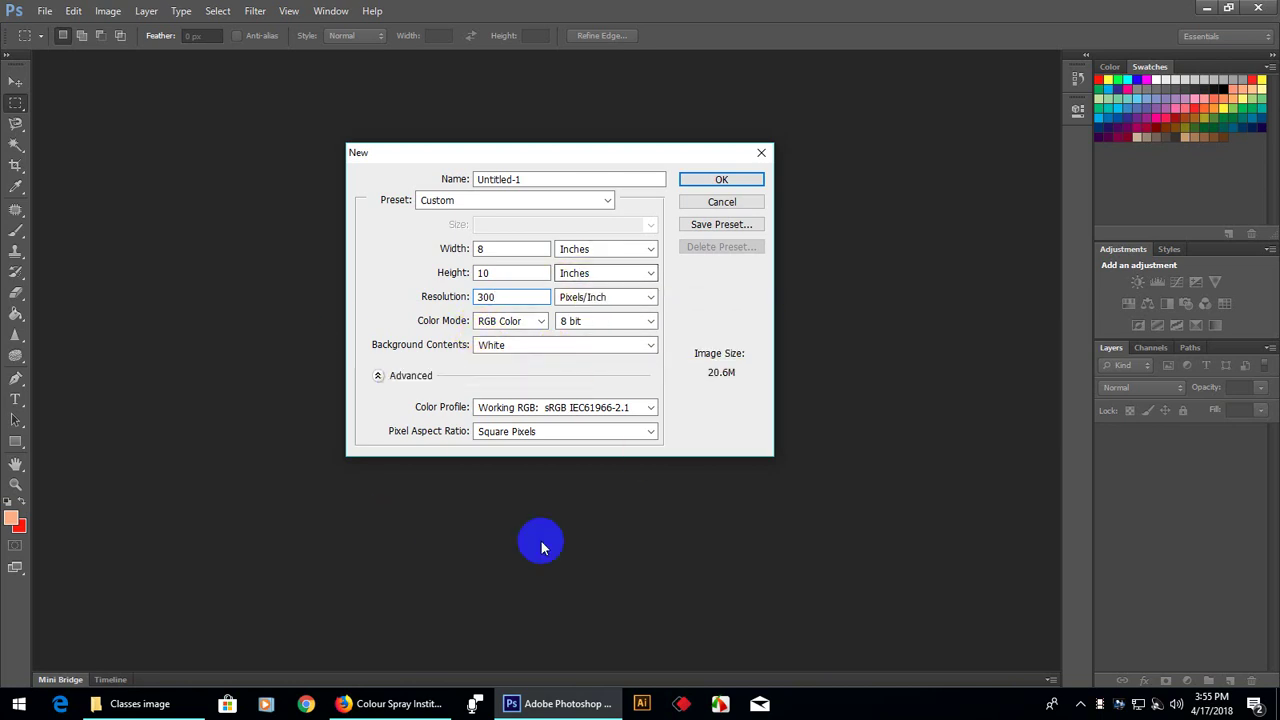
click(526, 298)
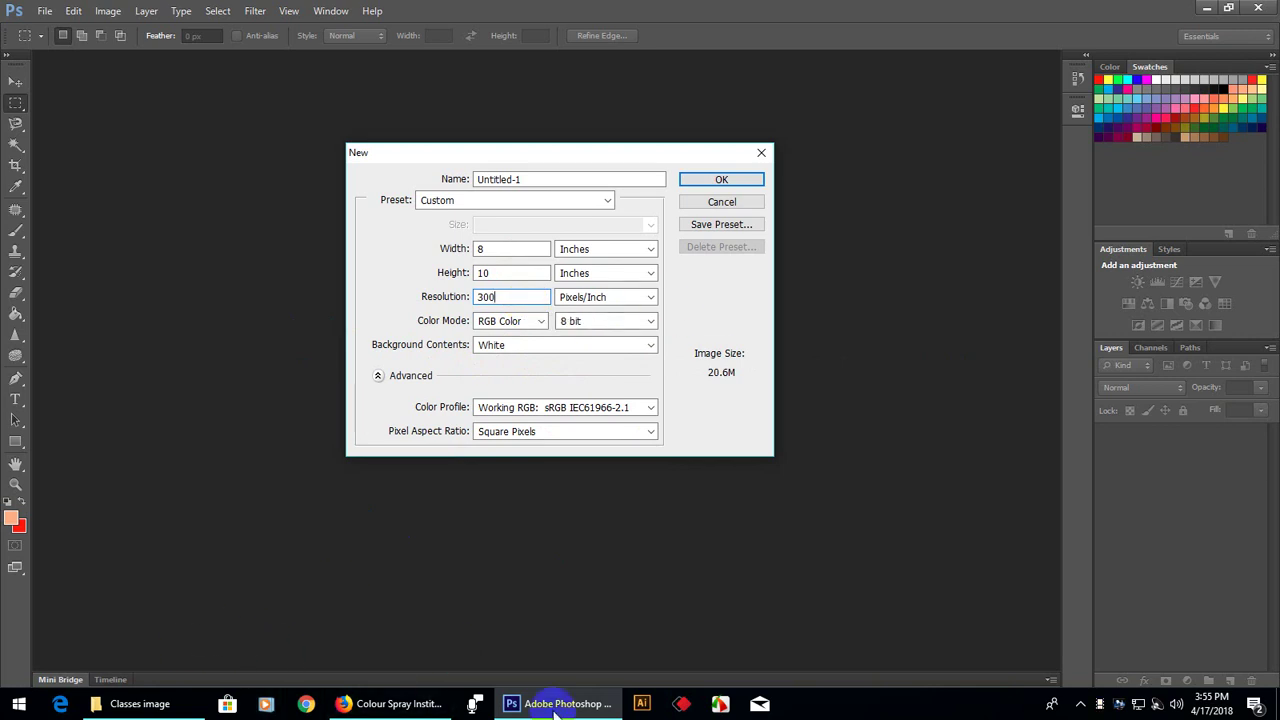
click(690, 185)
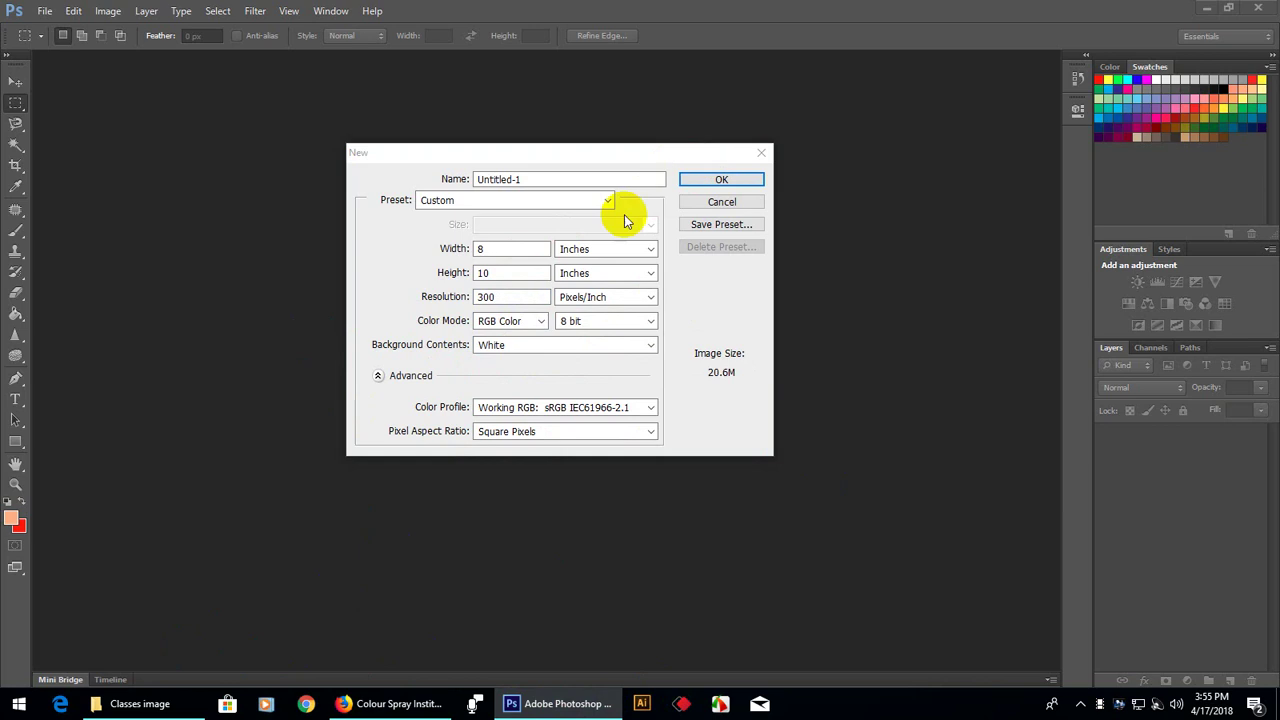
drag(500, 297, 457, 297)
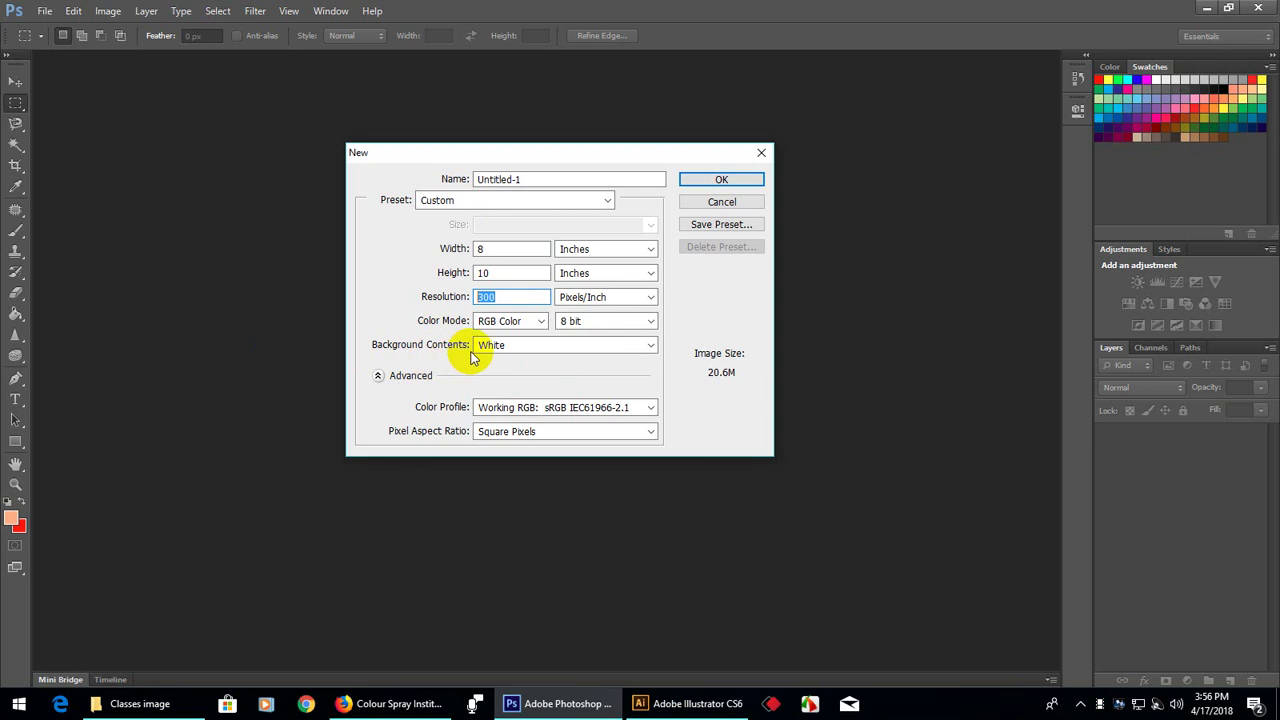
Create the document named fLYER with Transparent background contents
click(520, 345)
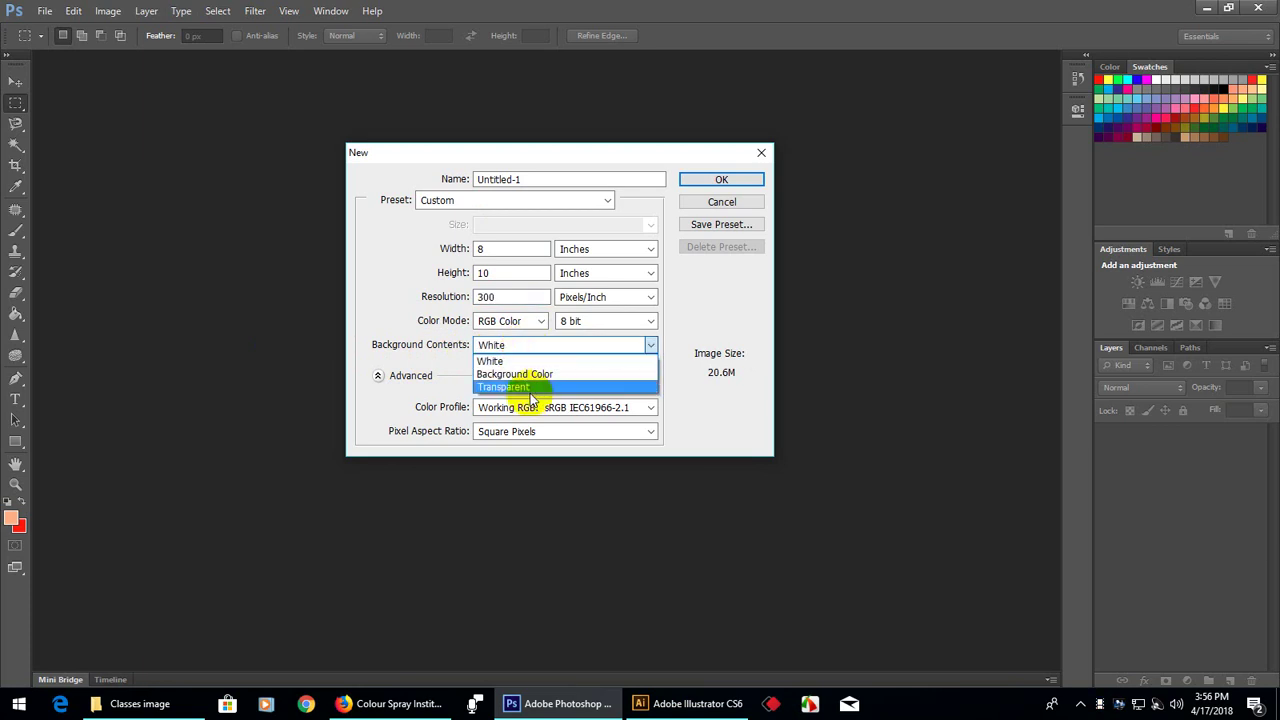
click(537, 388)
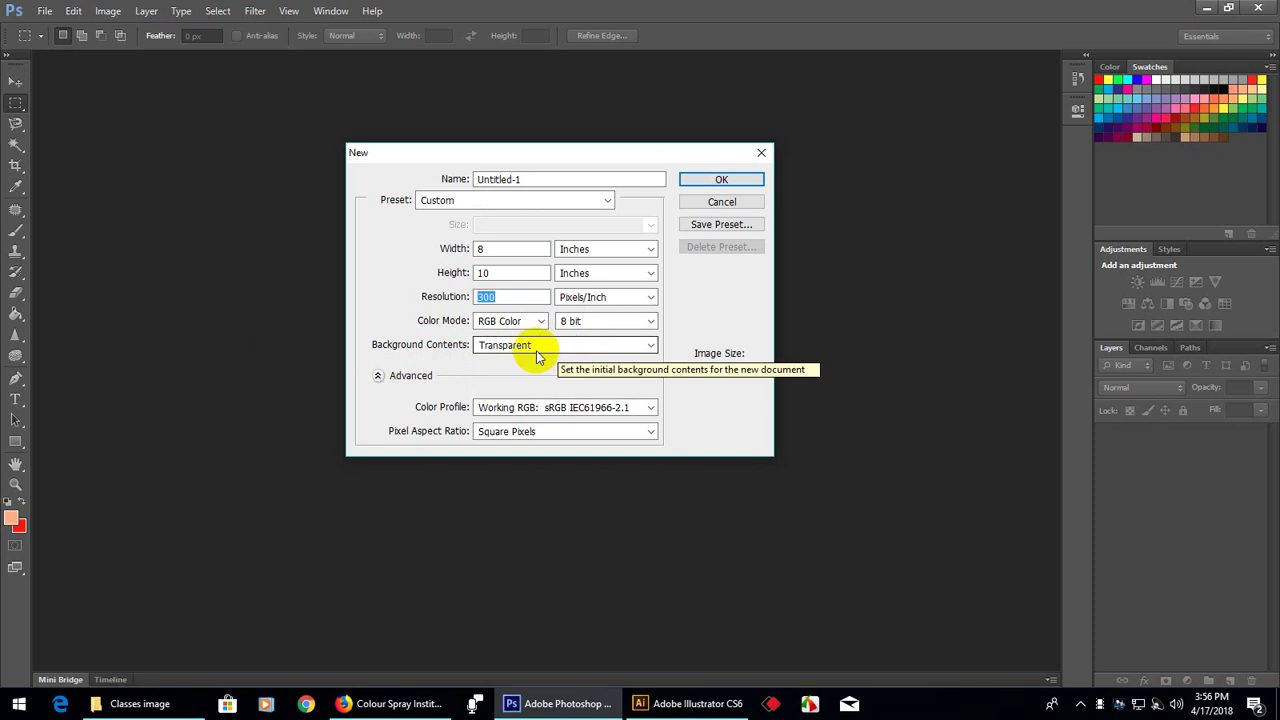
click(520, 180)
text(fLYER)
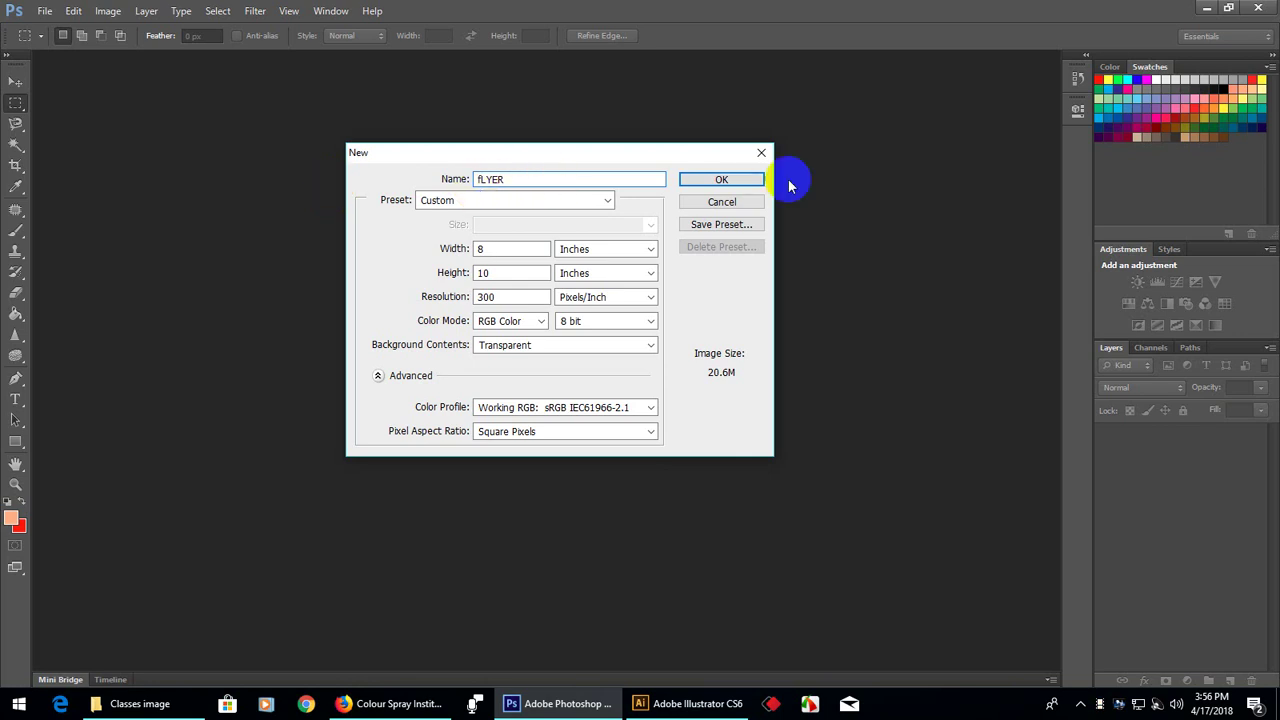
click(721, 180)
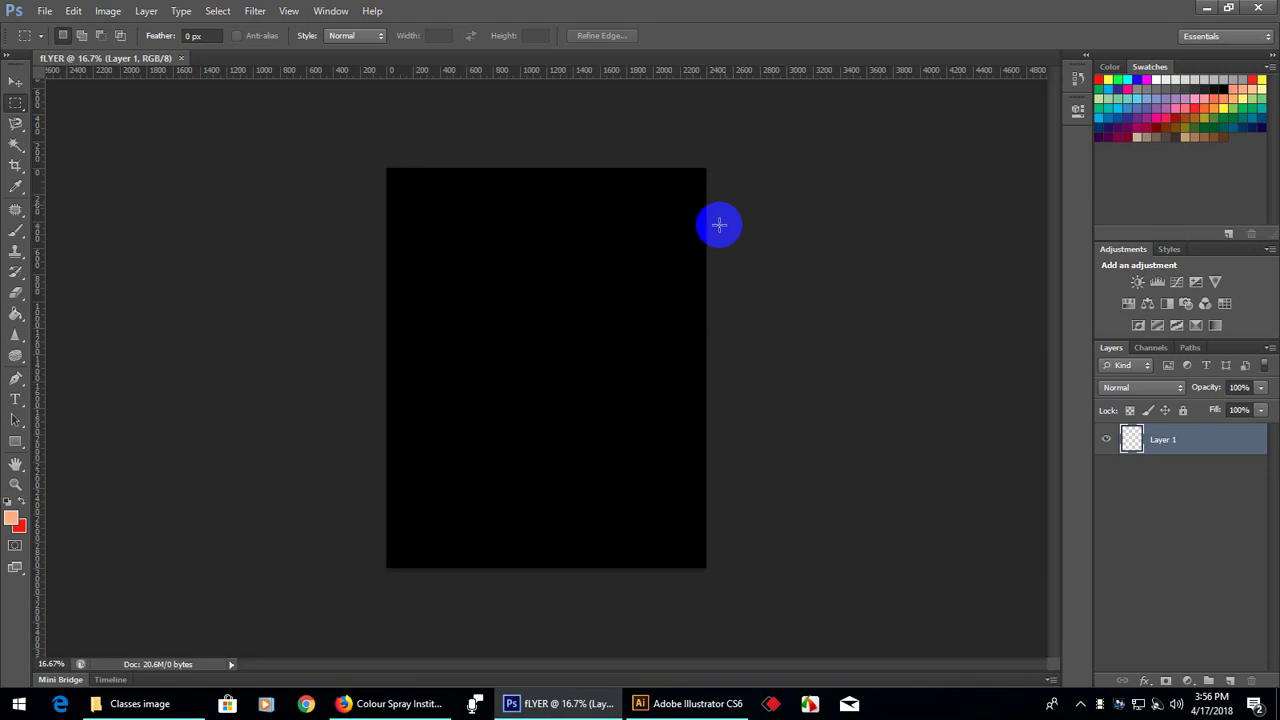
Pick the Move tool and click around the empty fLYER canvas
click(14, 80)
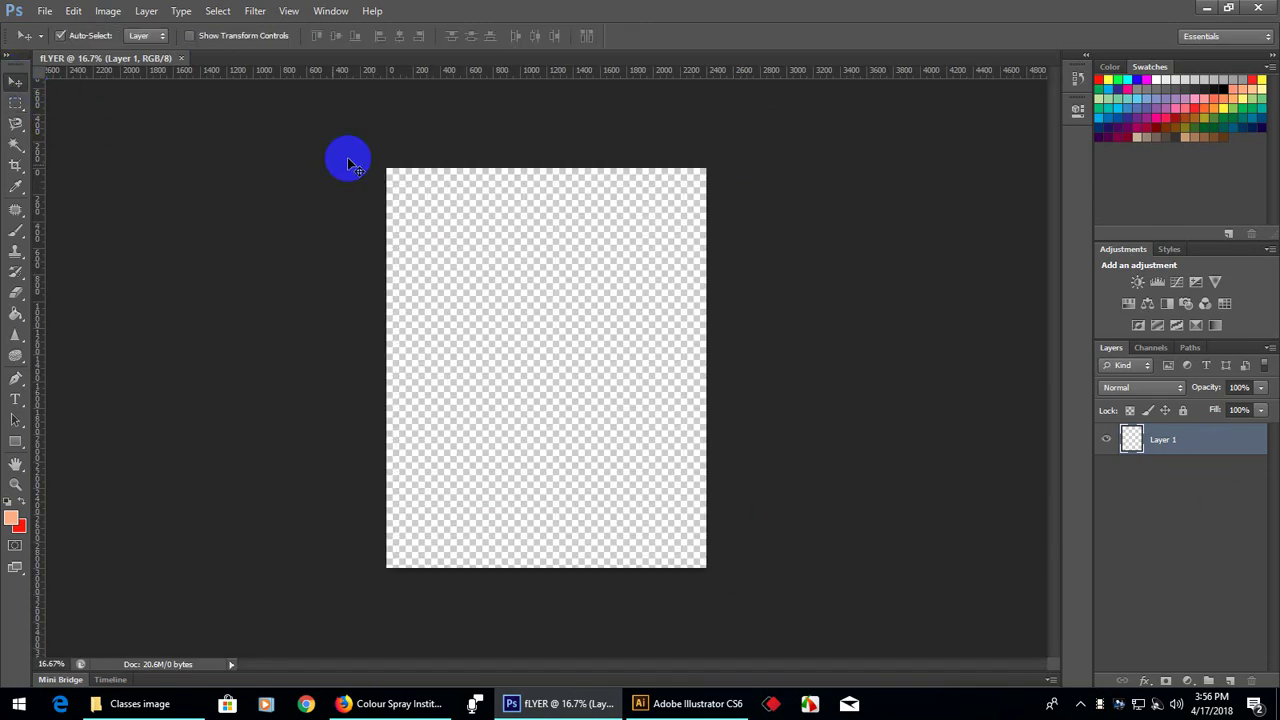
click(572, 245)
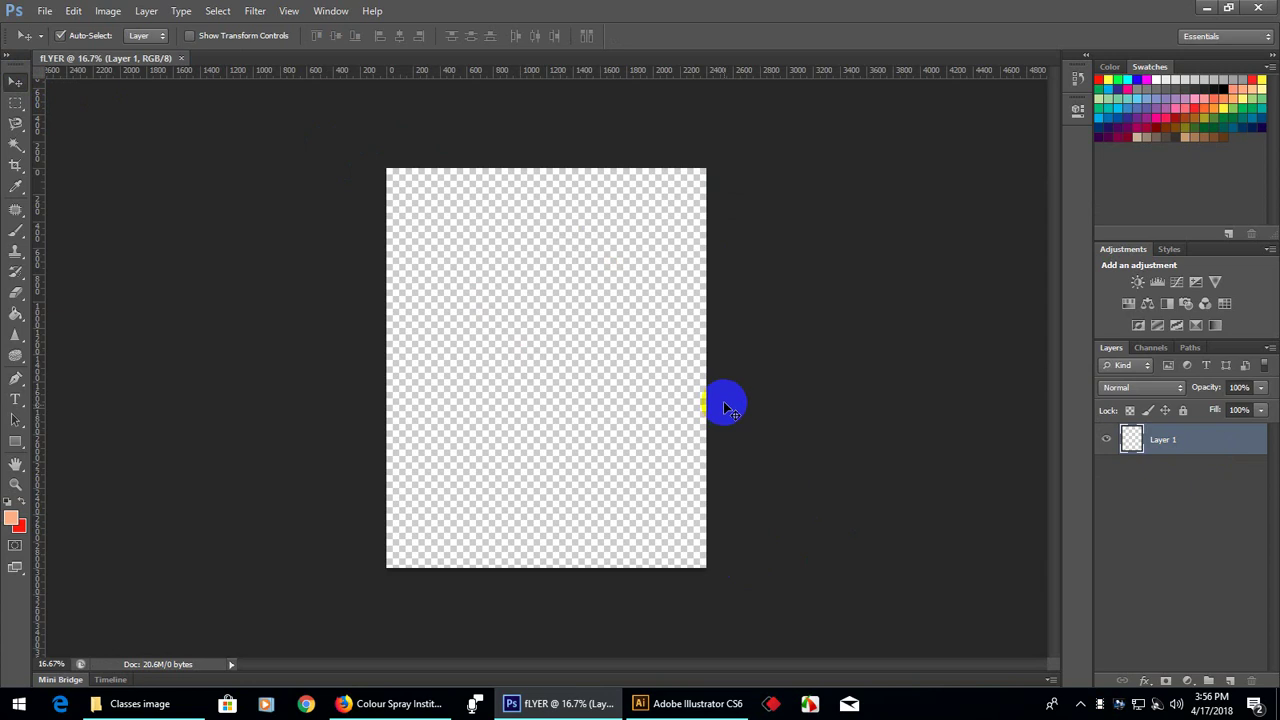
click(529, 363)
click(457, 229)
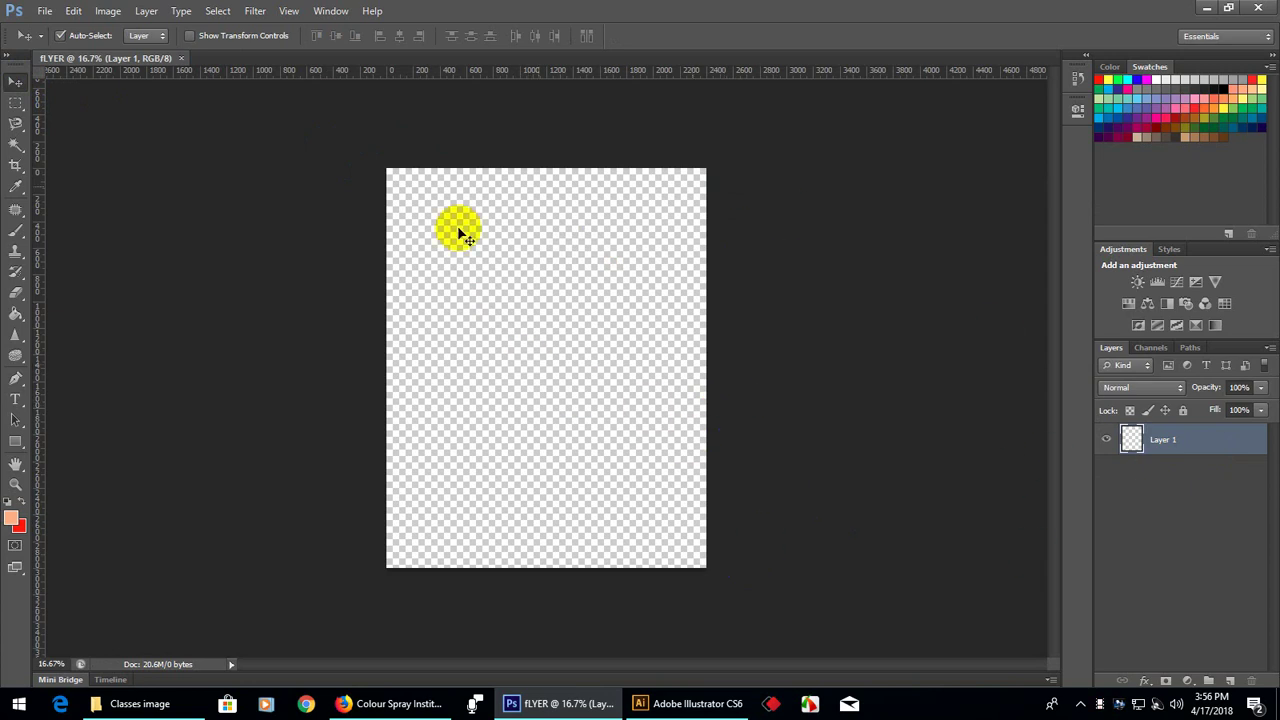
click(708, 415)
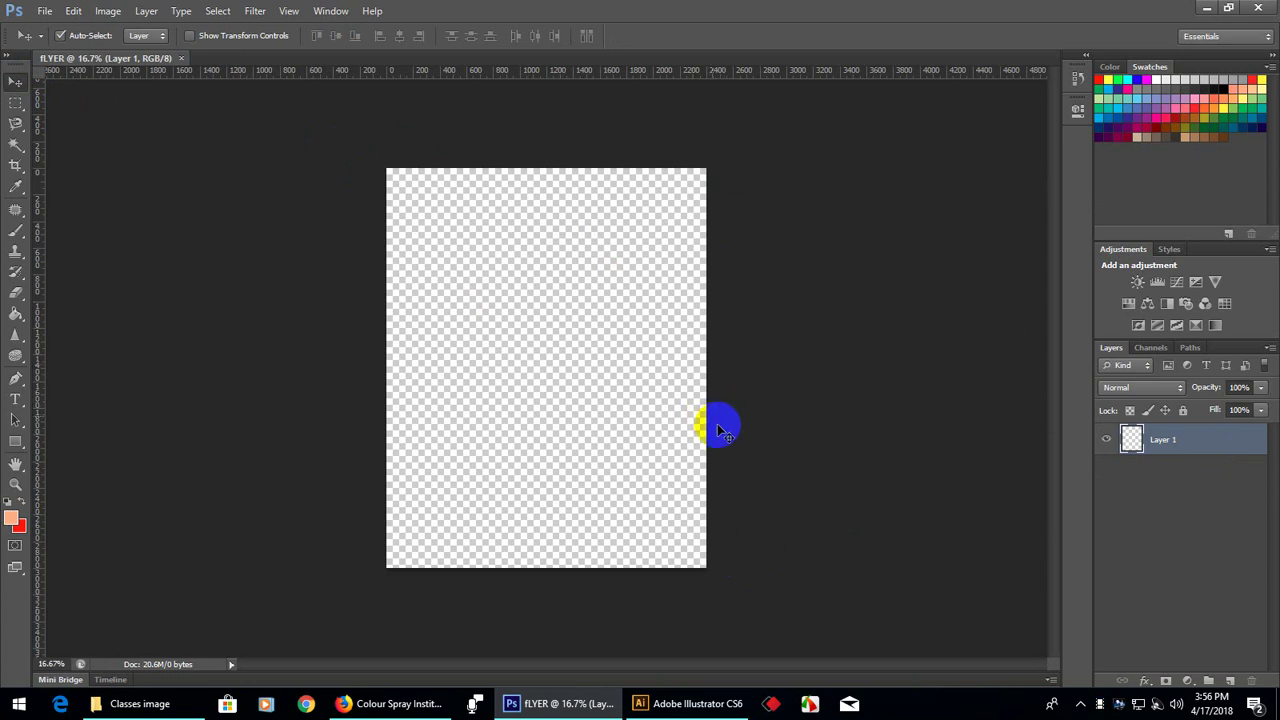
click(591, 354)
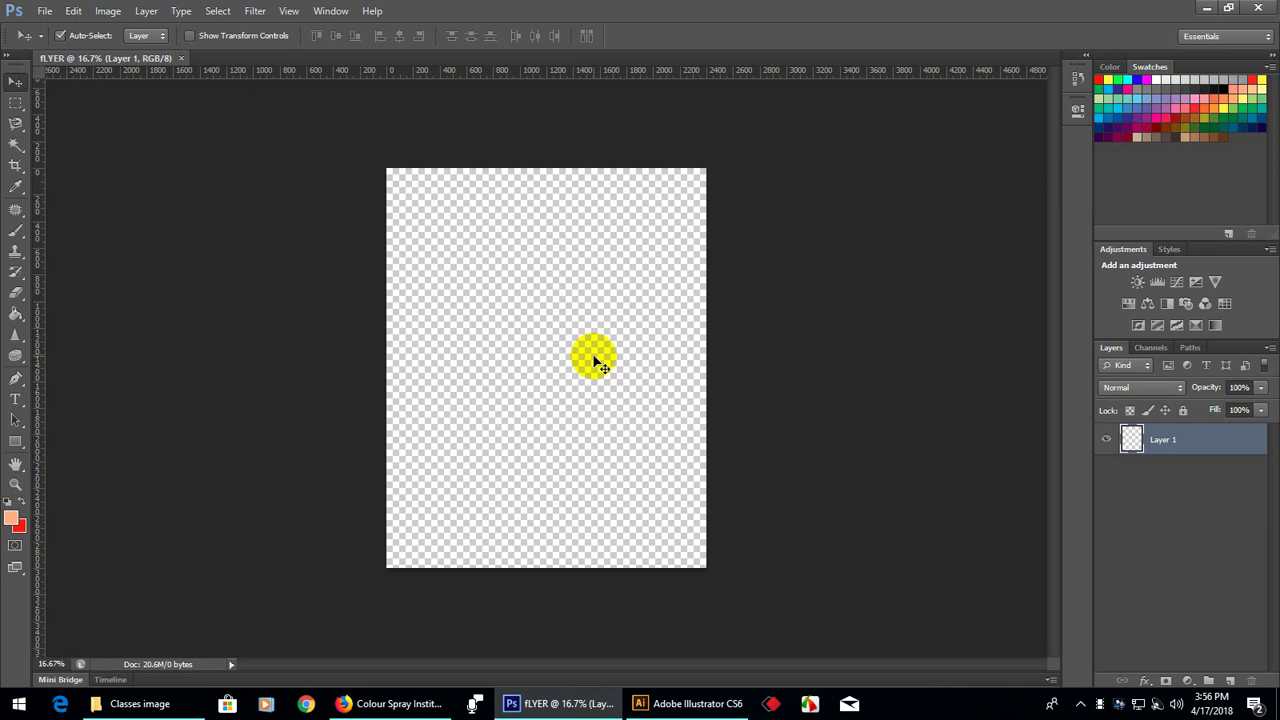
click(452, 258)
click(480, 398)
Open image.jpg from the Classes image folder on Class Tutorial (F:)
click(45, 11)
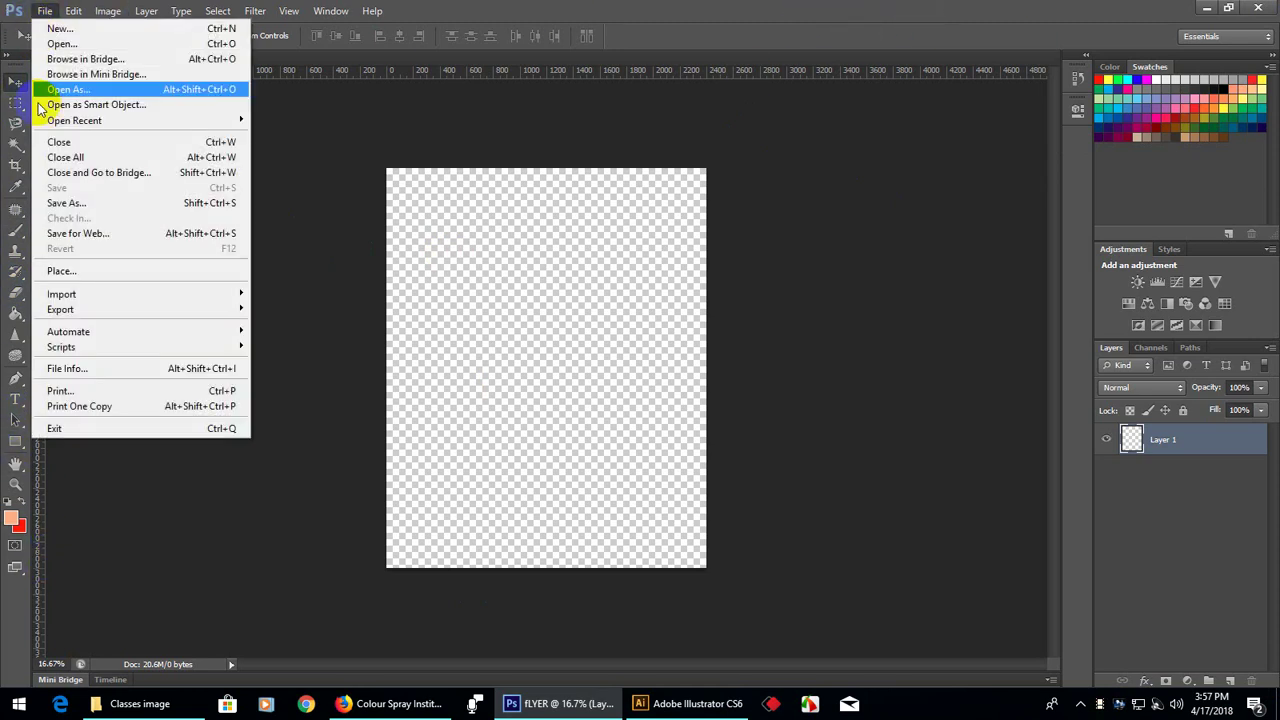
click(95, 44)
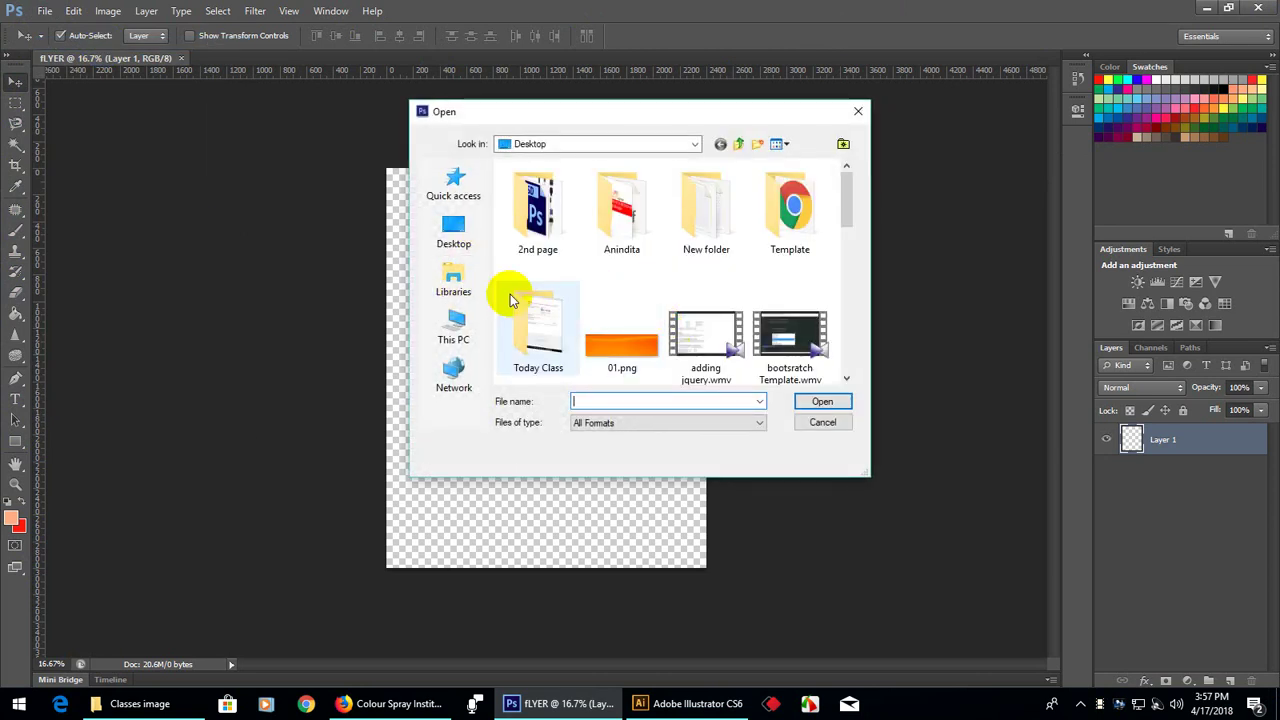
click(694, 144)
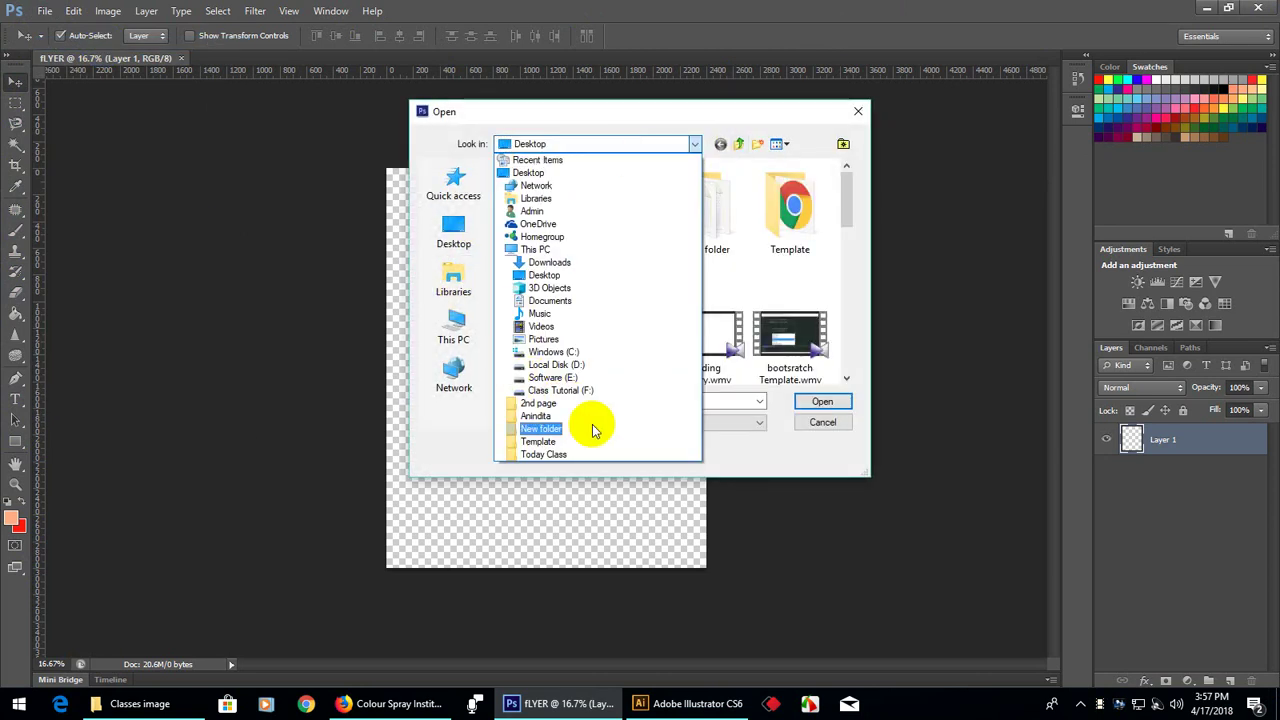
click(571, 390)
double_click(557, 186)
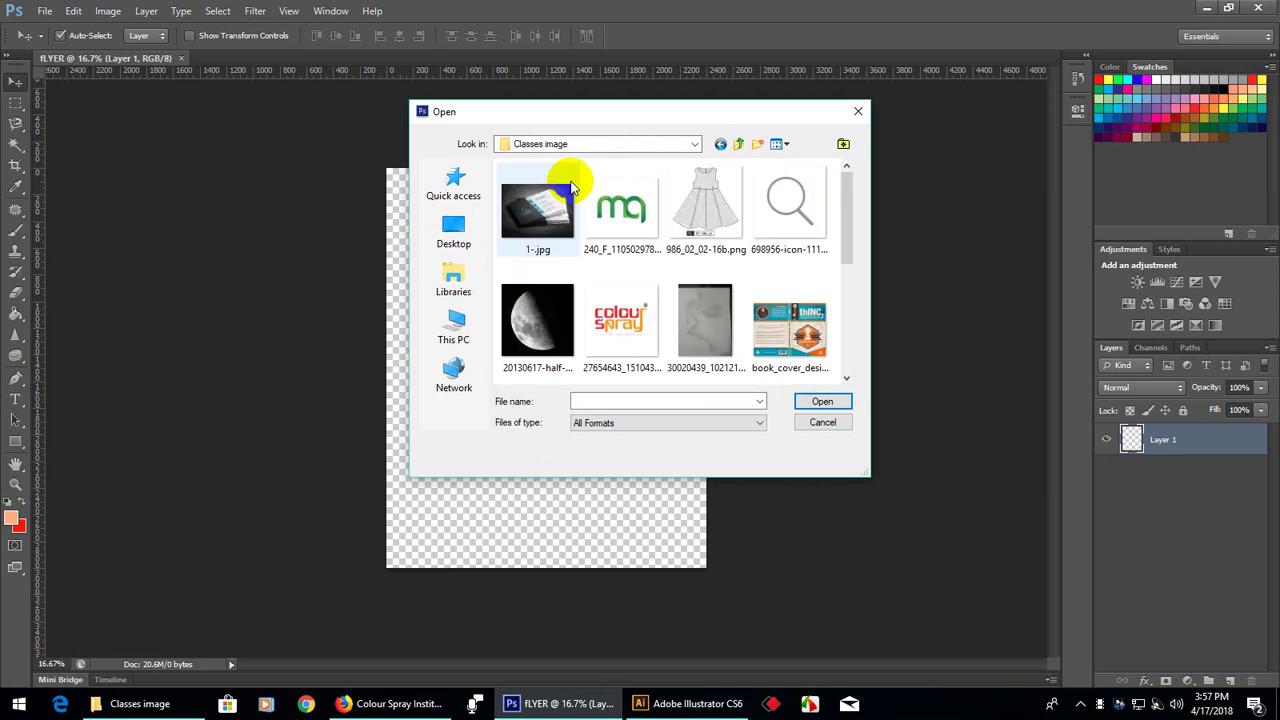
drag(846, 206, 857, 328)
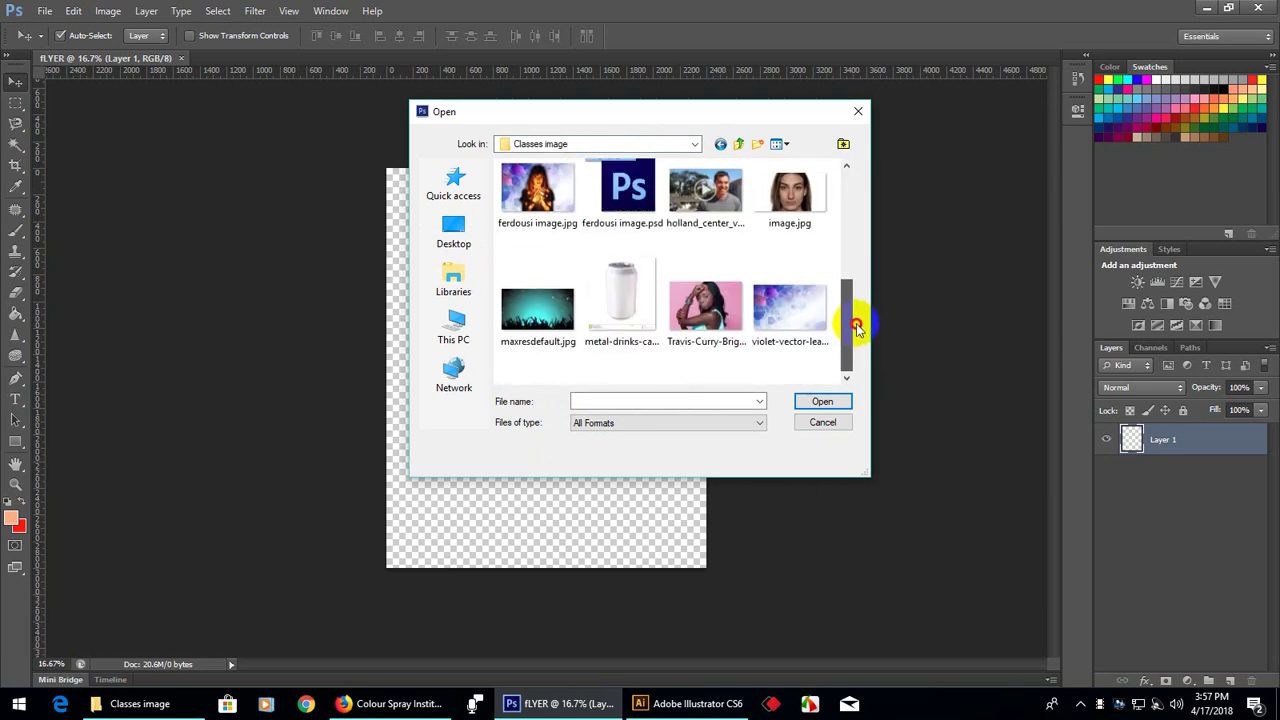
click(793, 200)
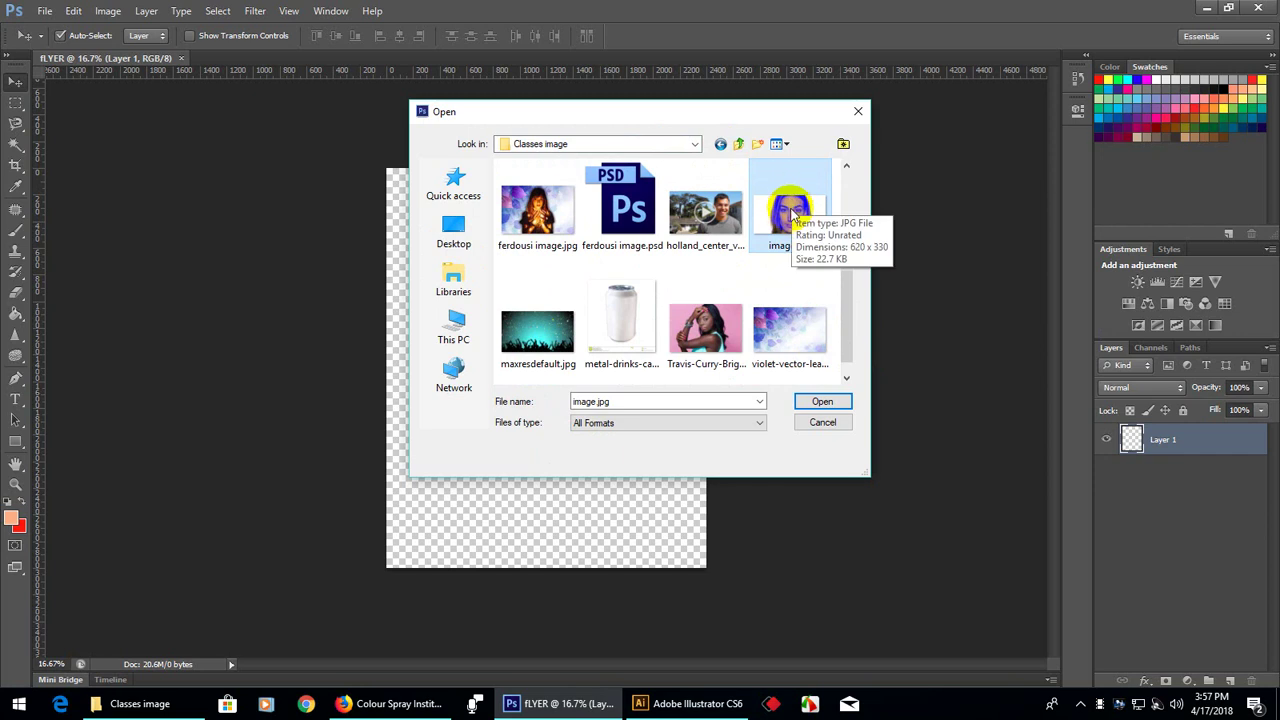
click(821, 400)
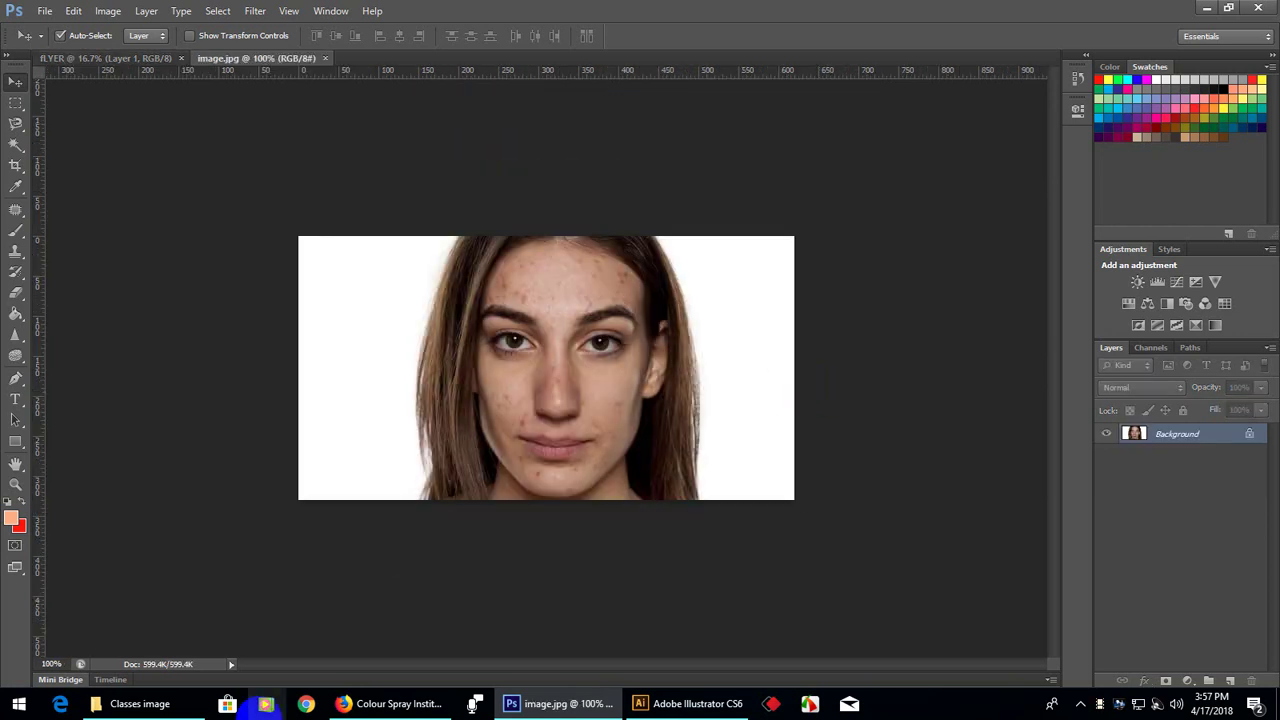
Drag ferdousi image.jpg from the folder into Photoshop to open it
click(140, 704)
mouse_move(878, 125)
mouse_down()
mouse_move(851, 287)
mouse_move(583, 549)
mouse_move(571, 695)
mouse_move(565, 55)
mouse_move(575, 66)
mouse_move(332, 60)
mouse_move(528, 80)
mouse_move(474, 60)
mouse_move(475, 85)
mouse_move(274, 183)
mouse_move(231, 55)
mouse_move(163, 104)
mouse_move(128, 34)
mouse_move(142, 66)
mouse_move(329, 46)
mouse_move(429, 86)
mouse_move(251, 106)
mouse_move(163, 70)
mouse_move(250, 211)
mouse_move(280, 109)
mouse_move(463, 40)
mouse_move(552, 62)
mouse_up()
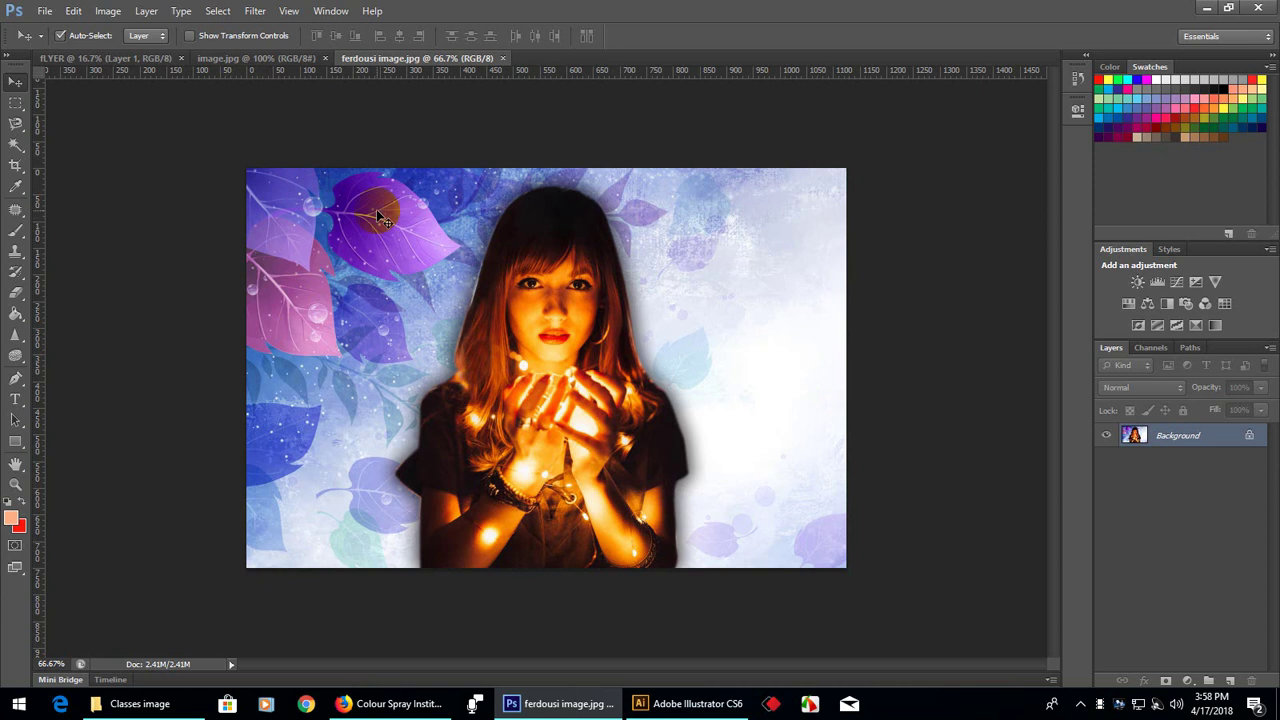
Cycle through the open document tabs and close the ferdousi image document
click(300, 58)
click(168, 58)
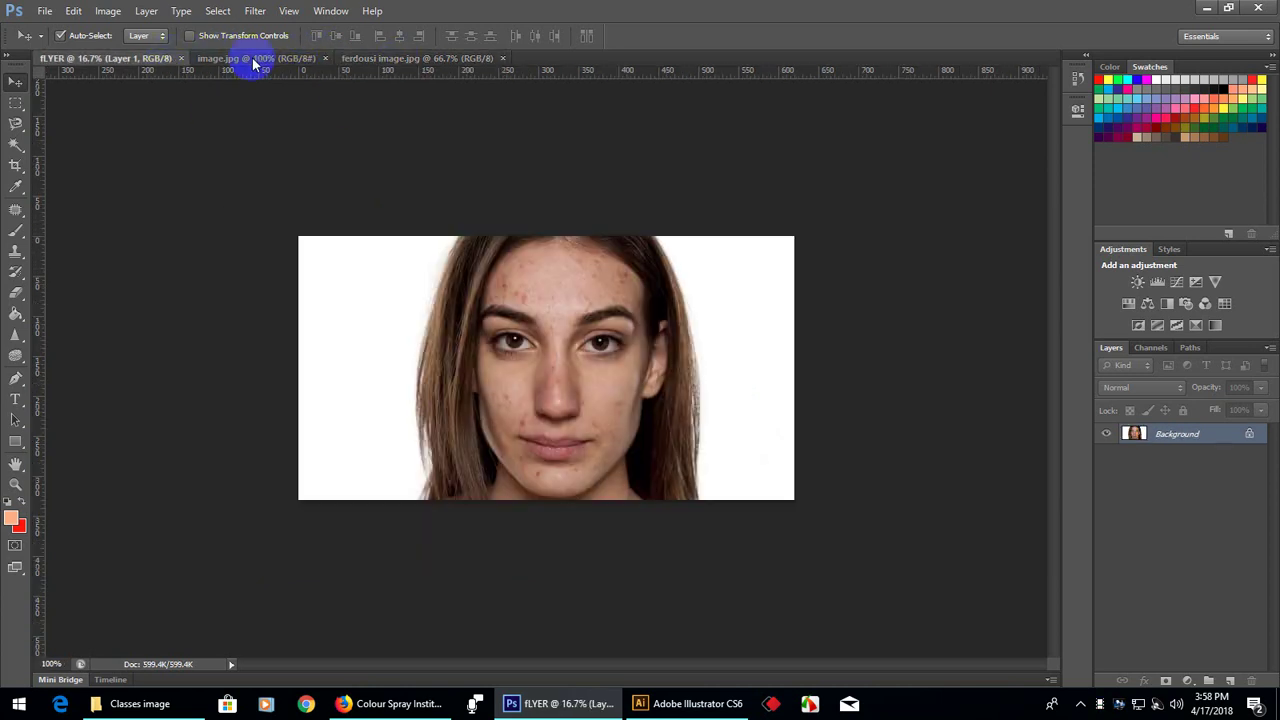
click(255, 58)
click(400, 58)
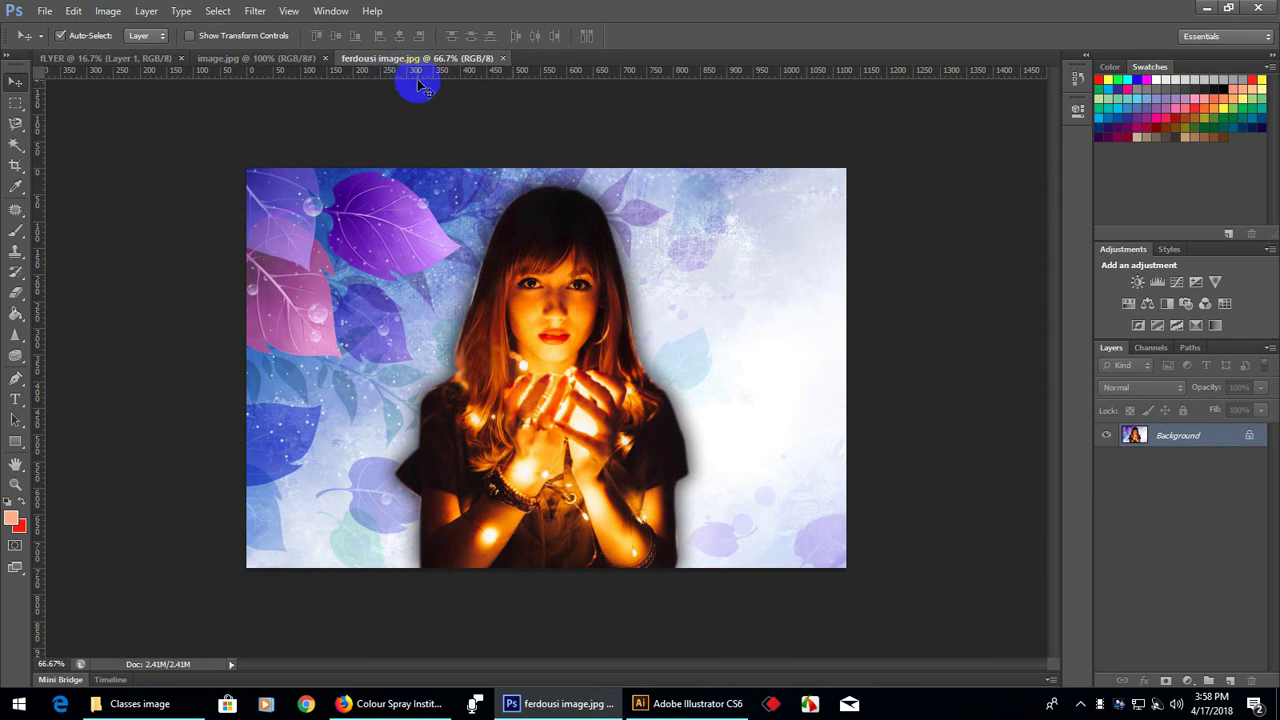
click(502, 58)
Place ferdousi image.jpg into image.jpg, commit it, then remove it again
click(1205, 8)
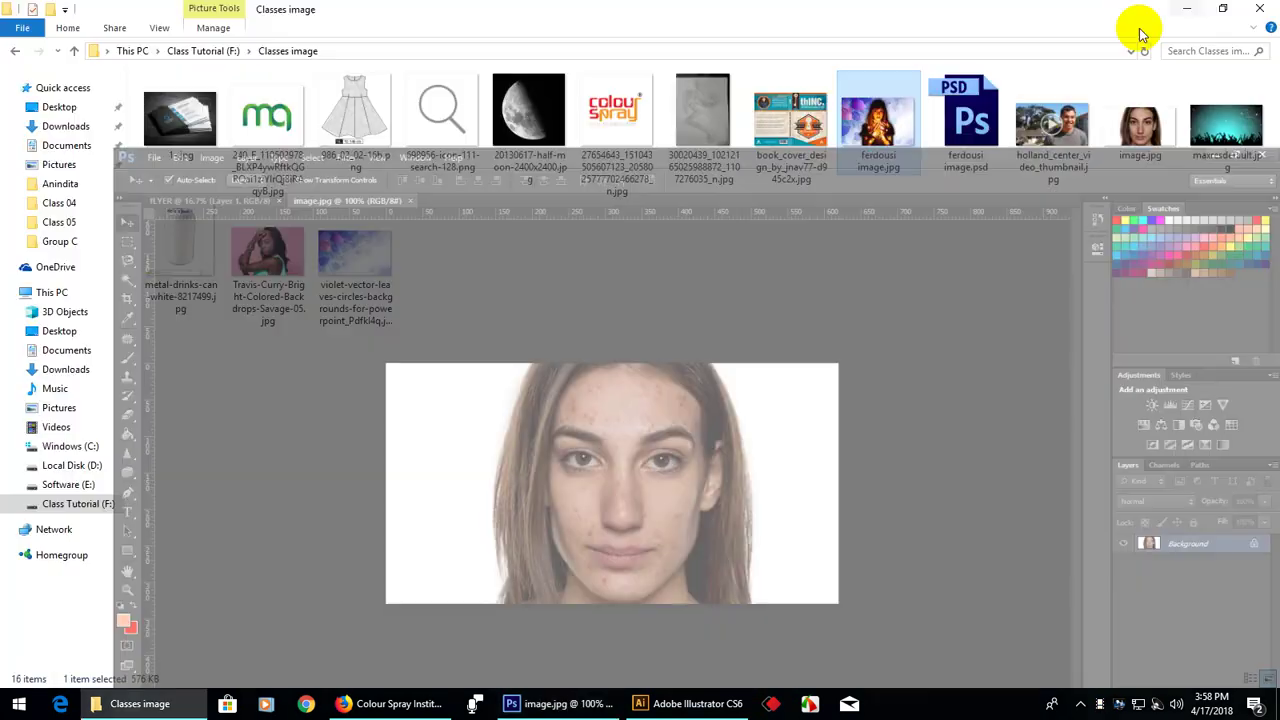
mouse_move(878, 120)
mouse_down()
mouse_move(578, 712)
mouse_move(293, 55)
mouse_move(380, 309)
mouse_up()
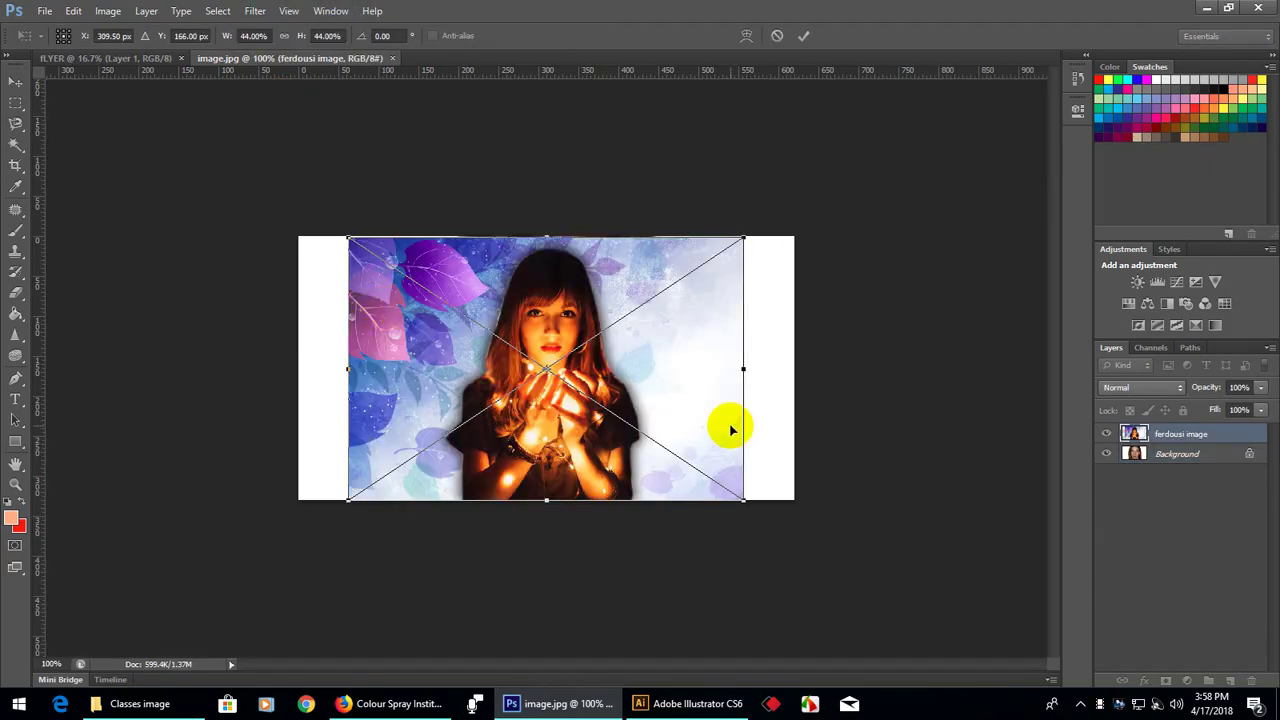
click(791, 411)
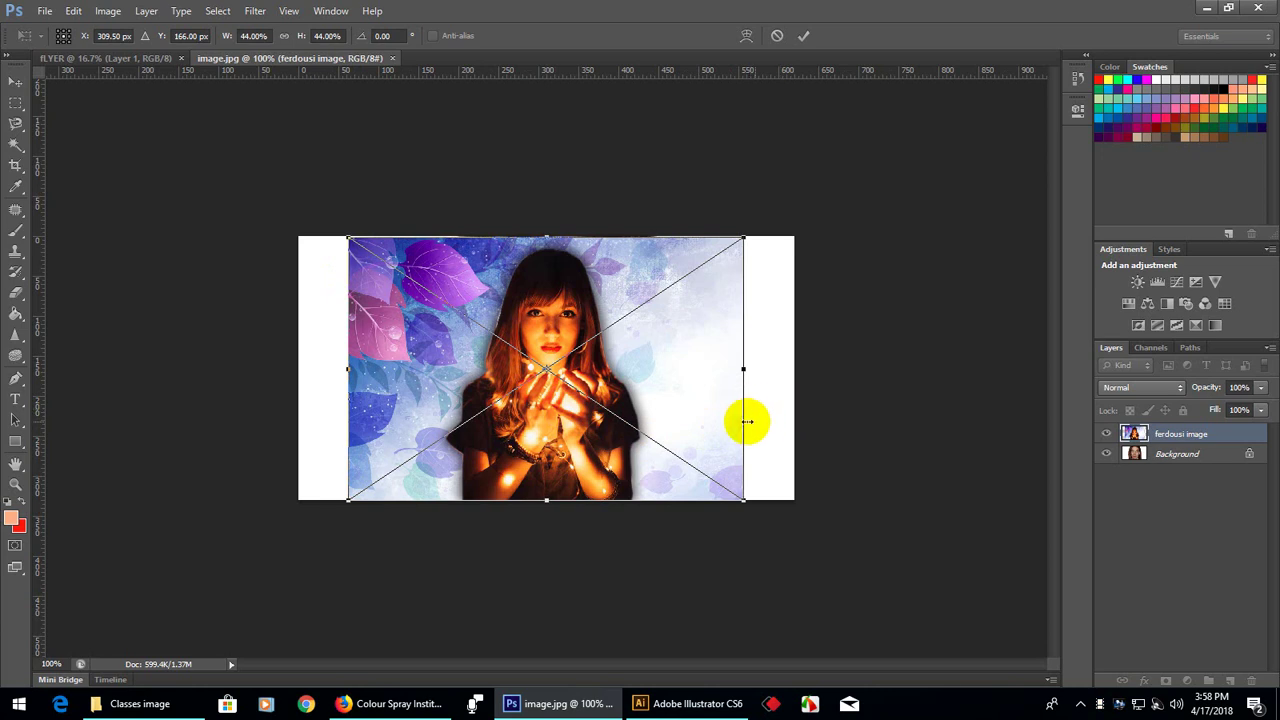
click(1152, 495)
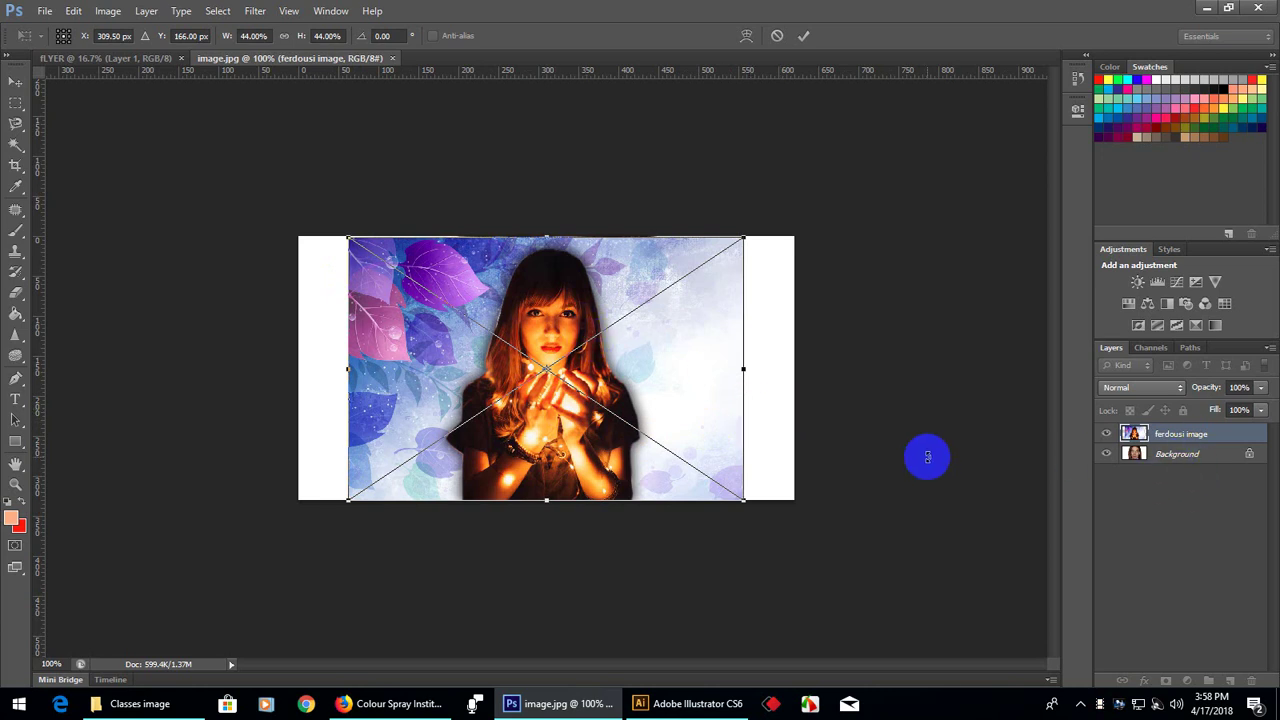
double_click(722, 430)
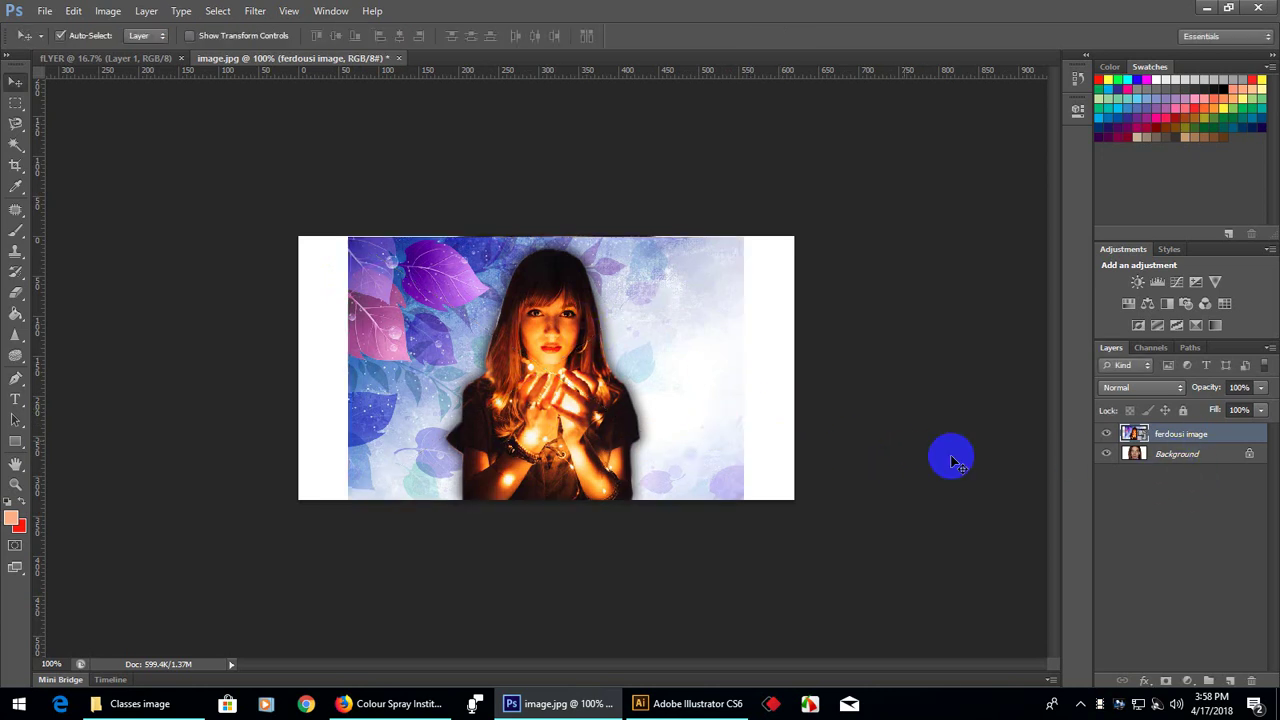
key(Delete)
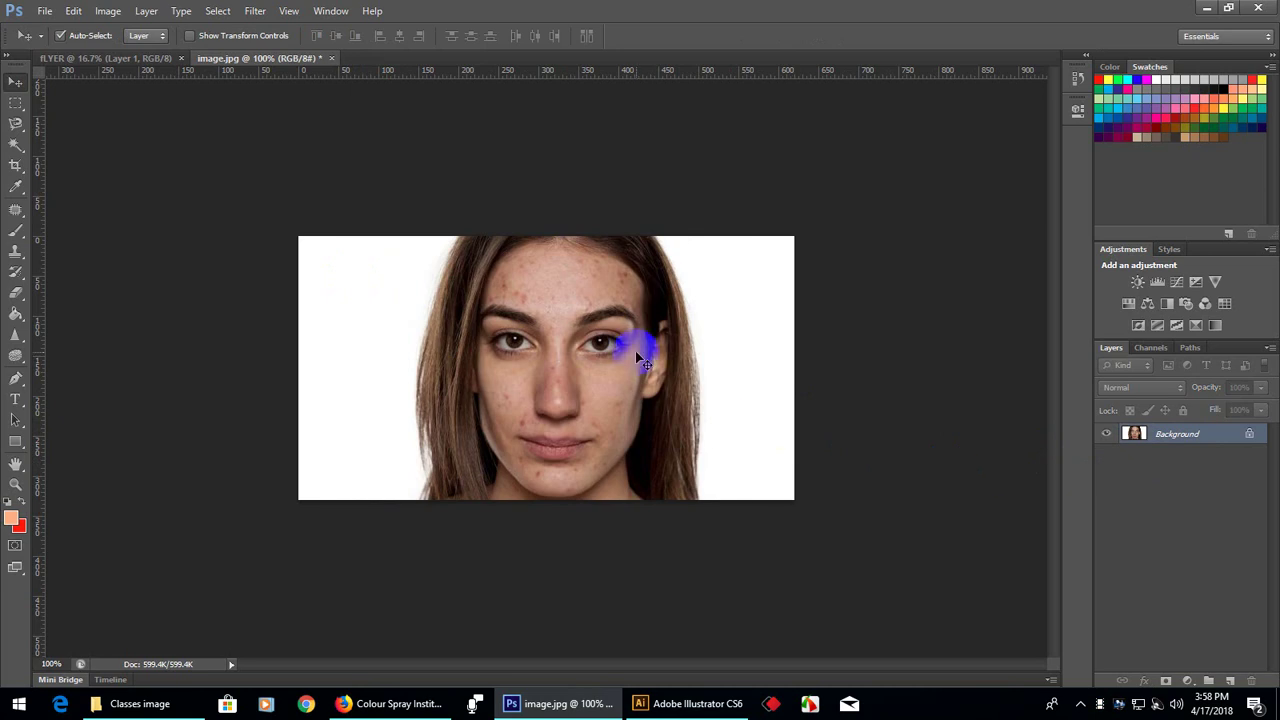
click(523, 50)
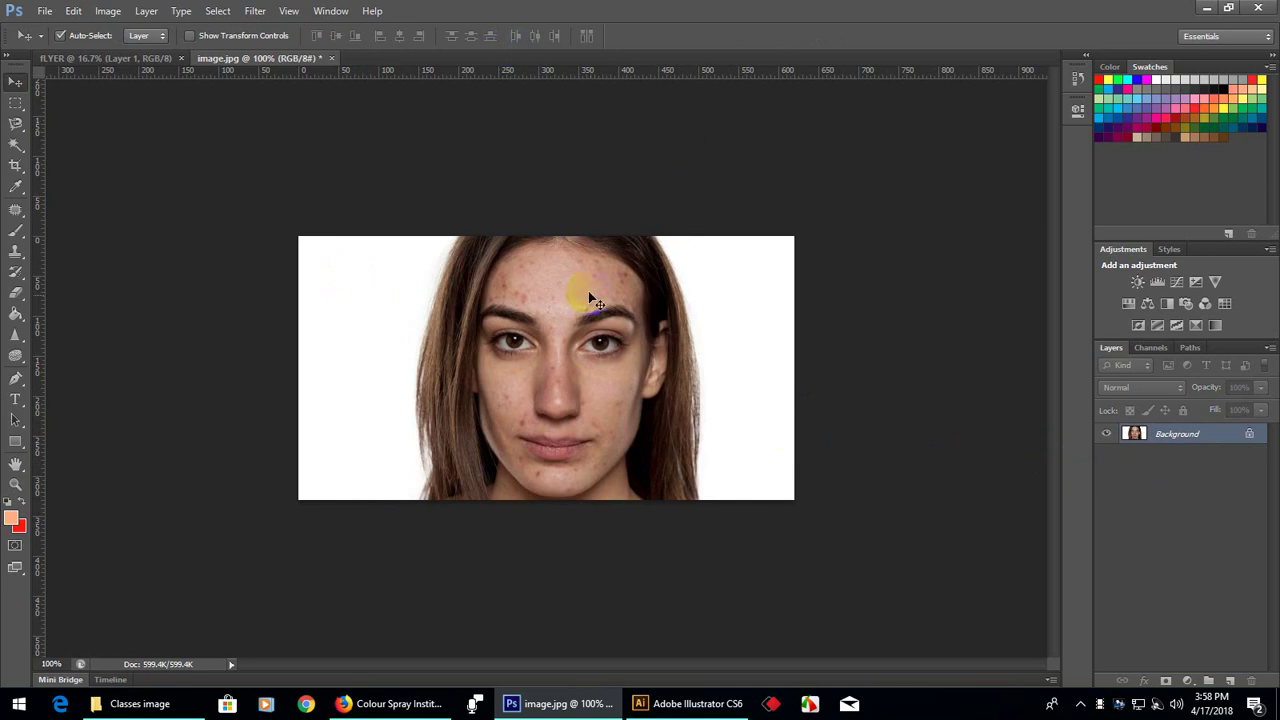
click(640, 388)
click(354, 352)
click(362, 308)
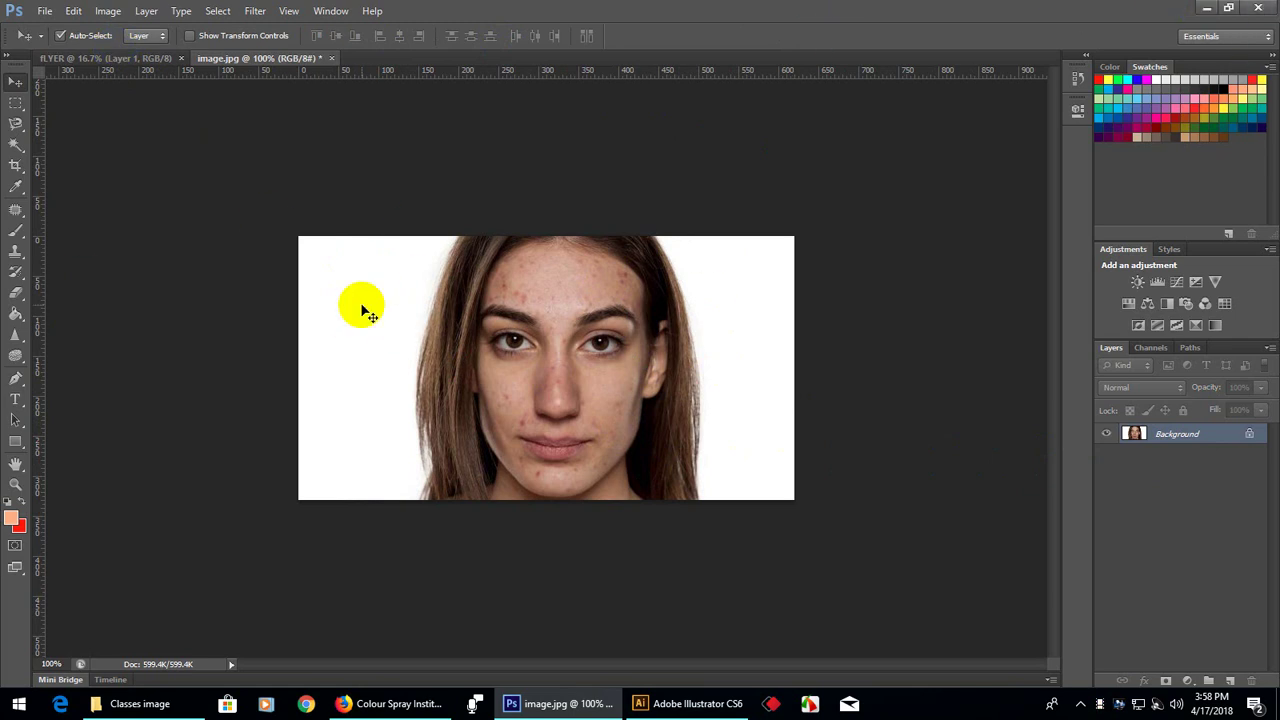
click(609, 402)
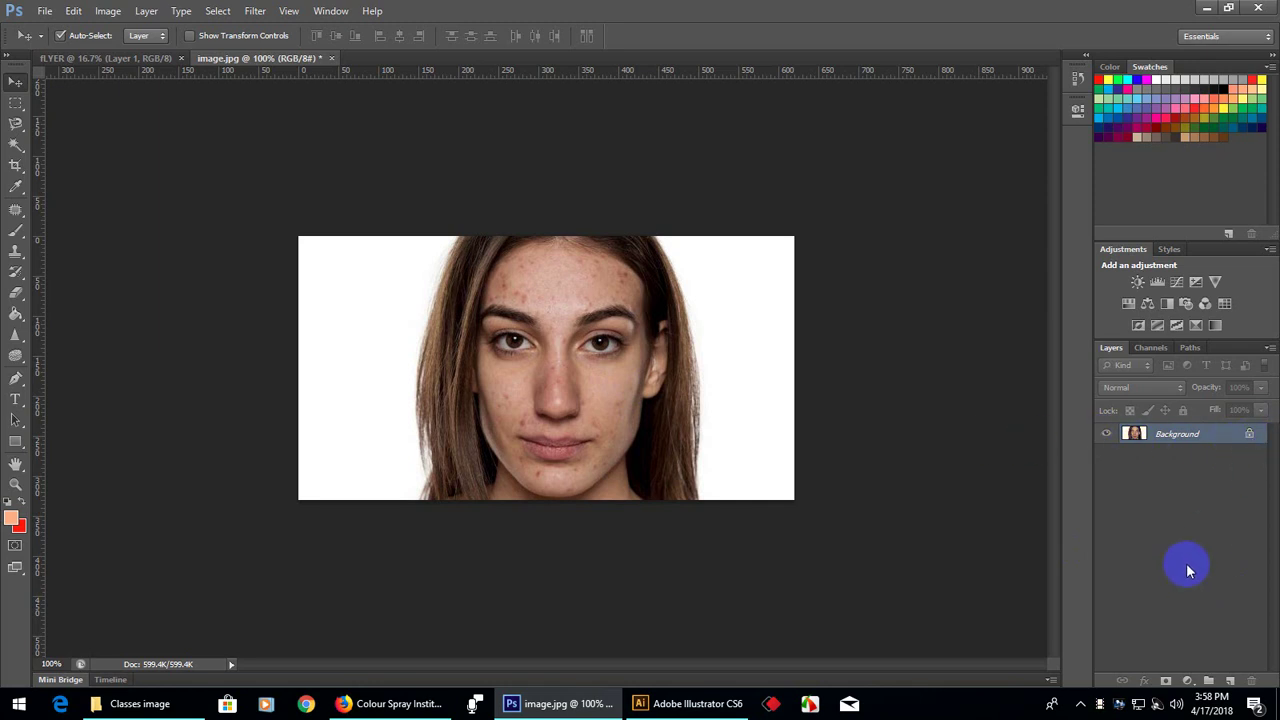
click(1195, 438)
Convert the face photo's locked Background into an editable Layer 0
double_click(1224, 438)
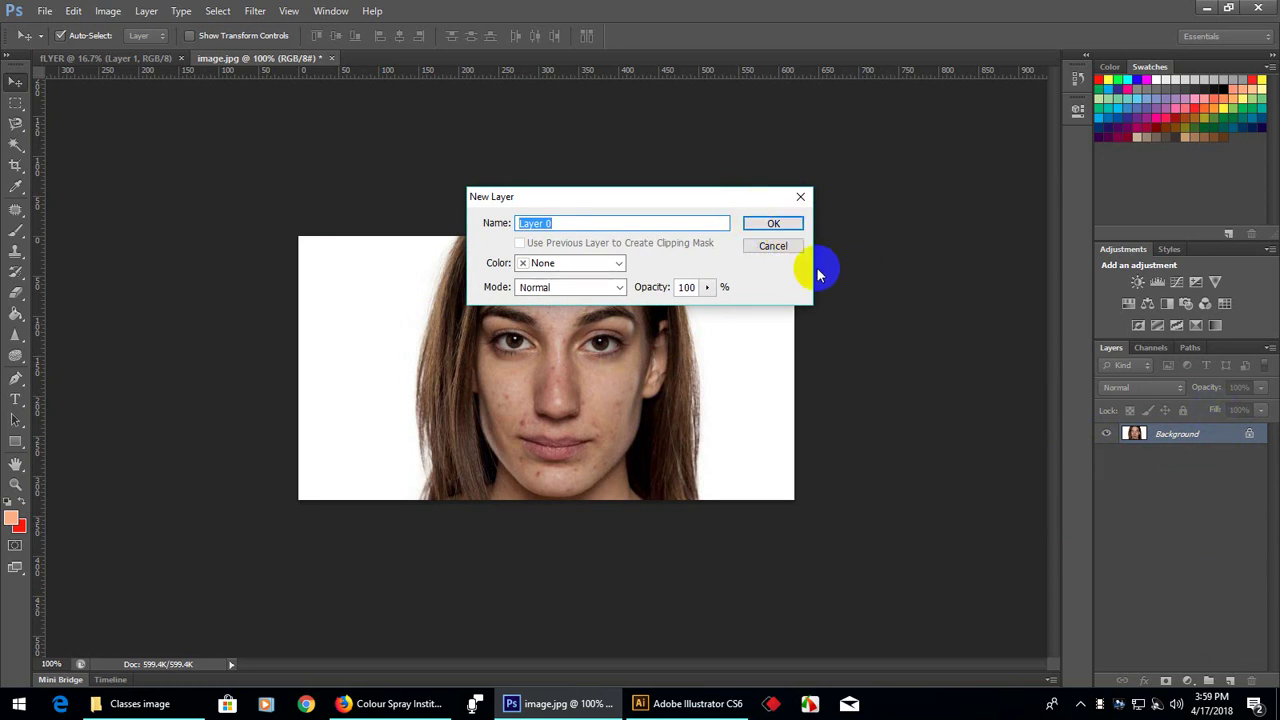
click(772, 222)
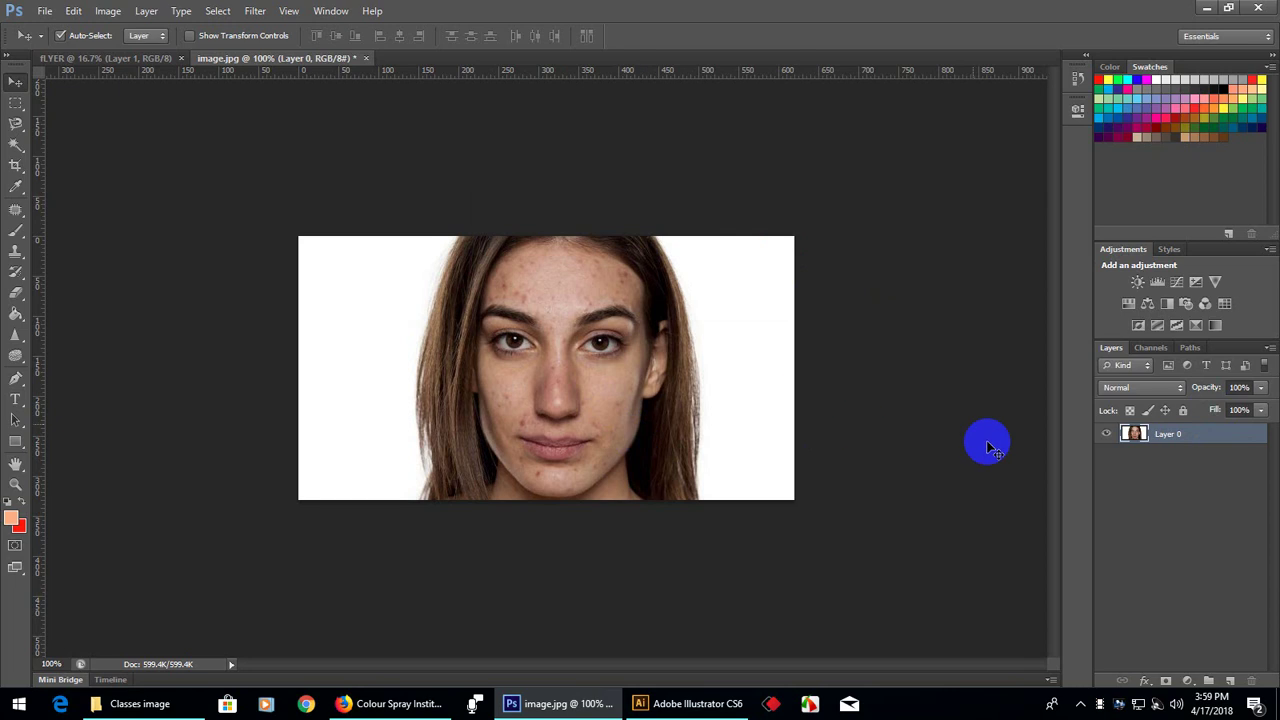
drag(1188, 438, 660, 408)
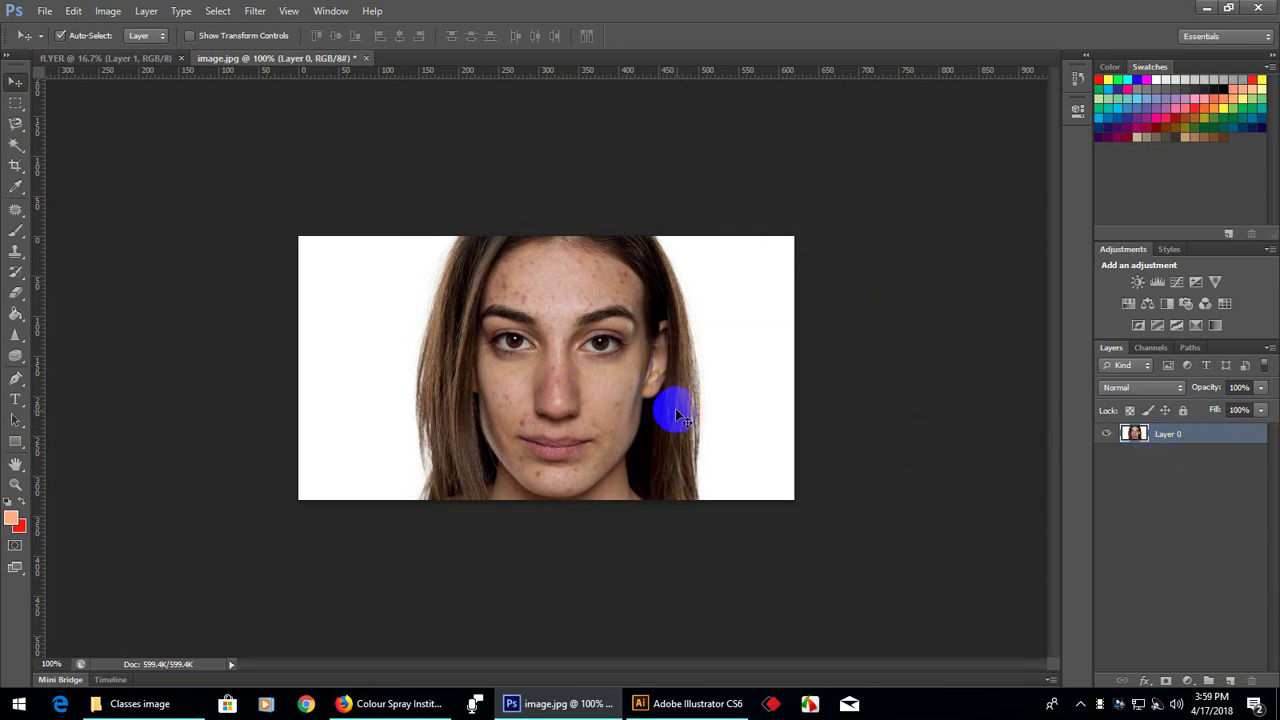
drag(660, 395, 674, 409)
click(1206, 8)
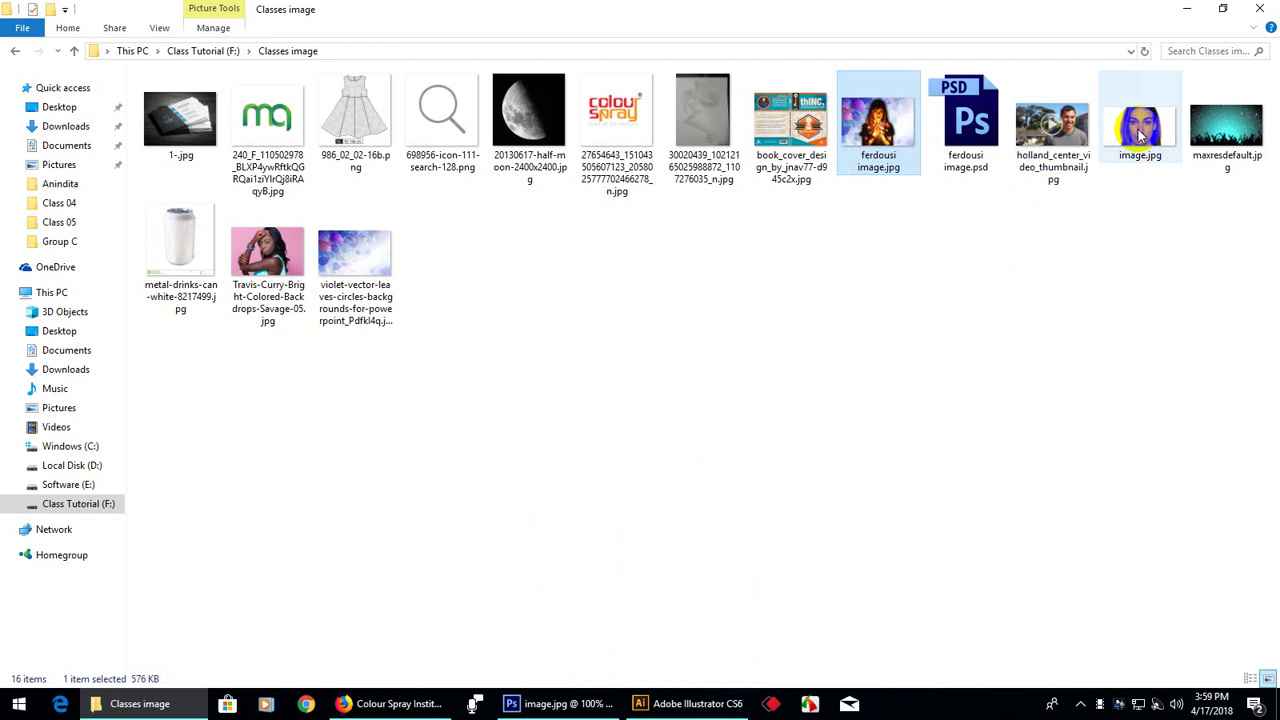
Preview image.jpg in Windows Photos, making it the default .jpg app, then return to Photoshop
double_click(1140, 125)
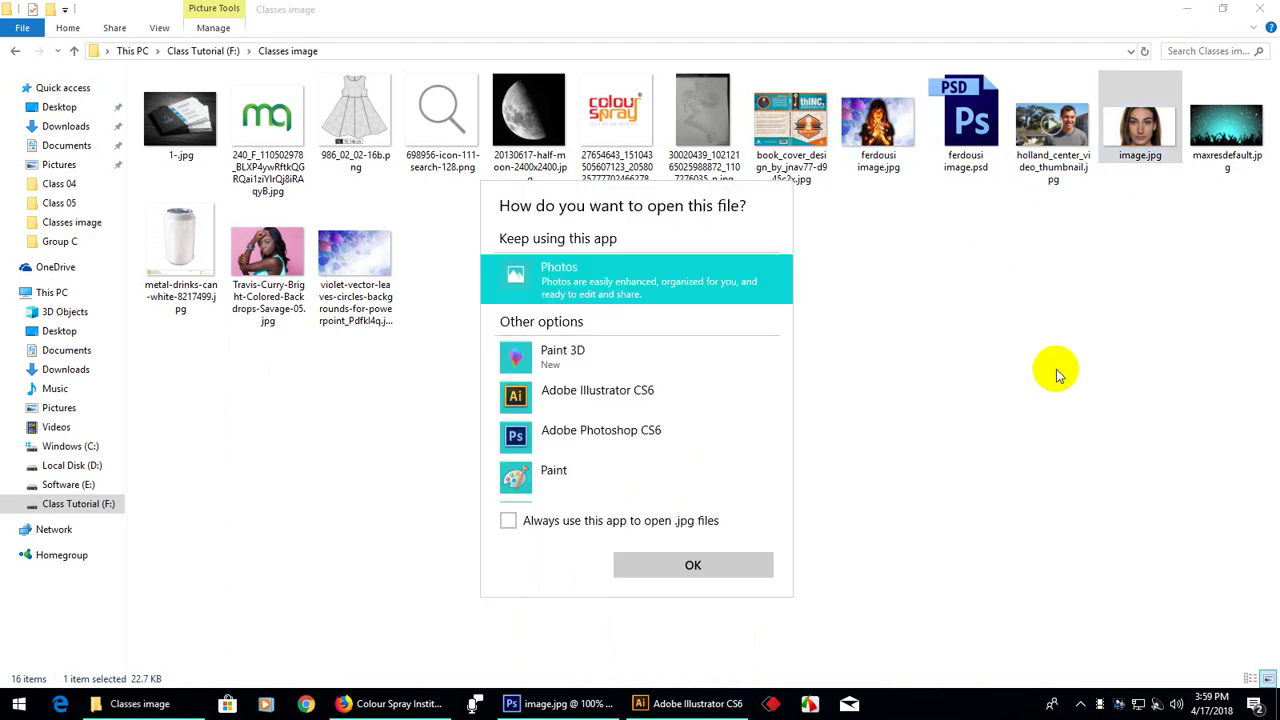
click(545, 522)
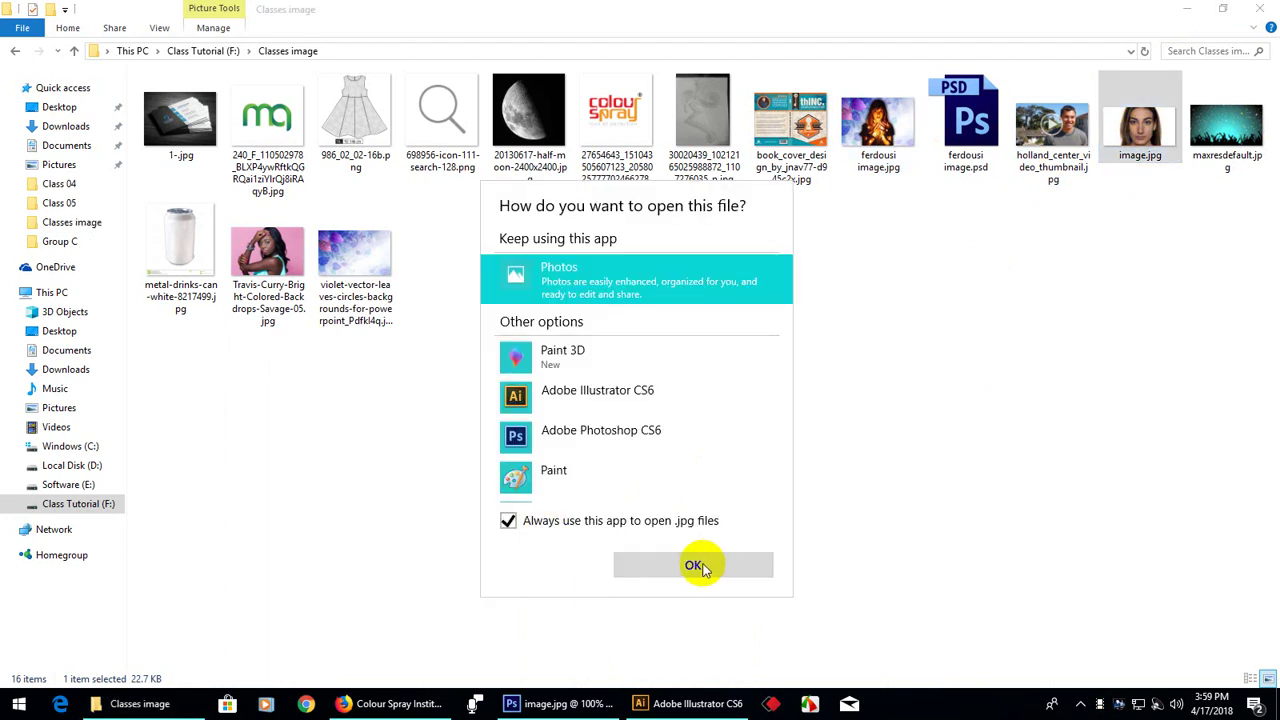
click(700, 563)
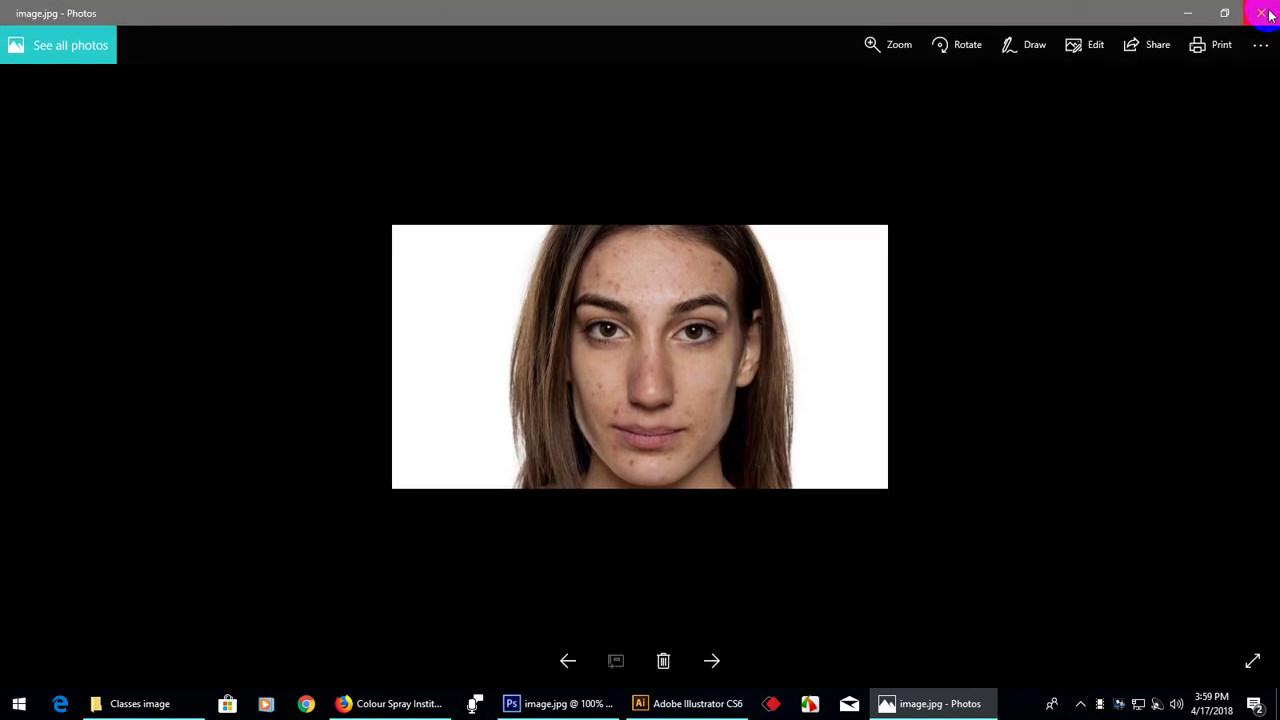
click(1261, 13)
click(510, 704)
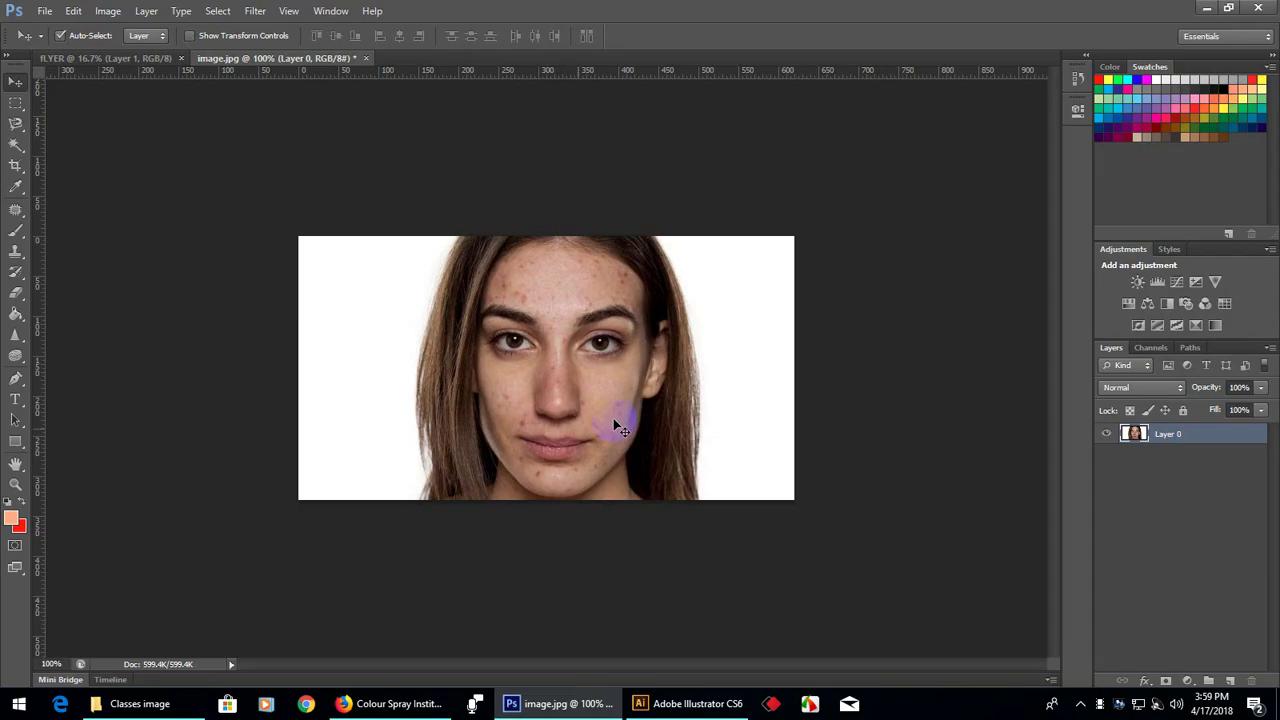
Zoom to 200% and toggle Lock All on and off for Layer 0
key(ctrl+plus)
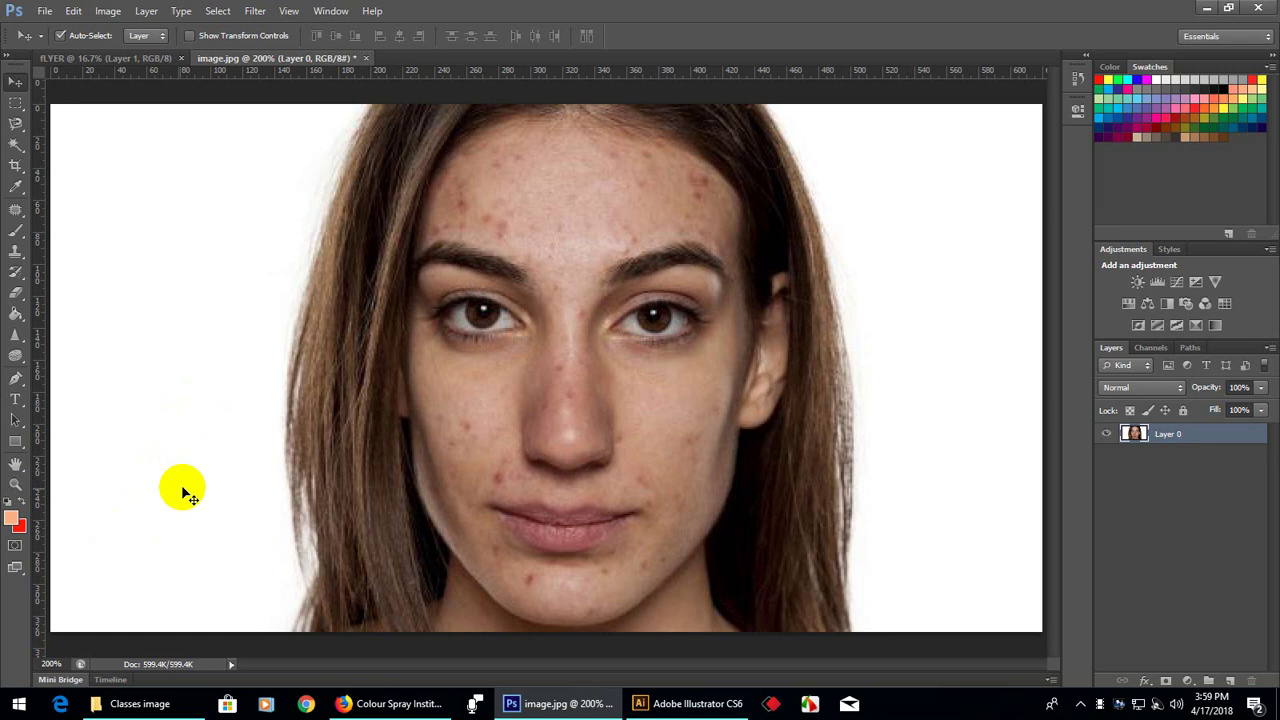
click(1182, 410)
click(1183, 411)
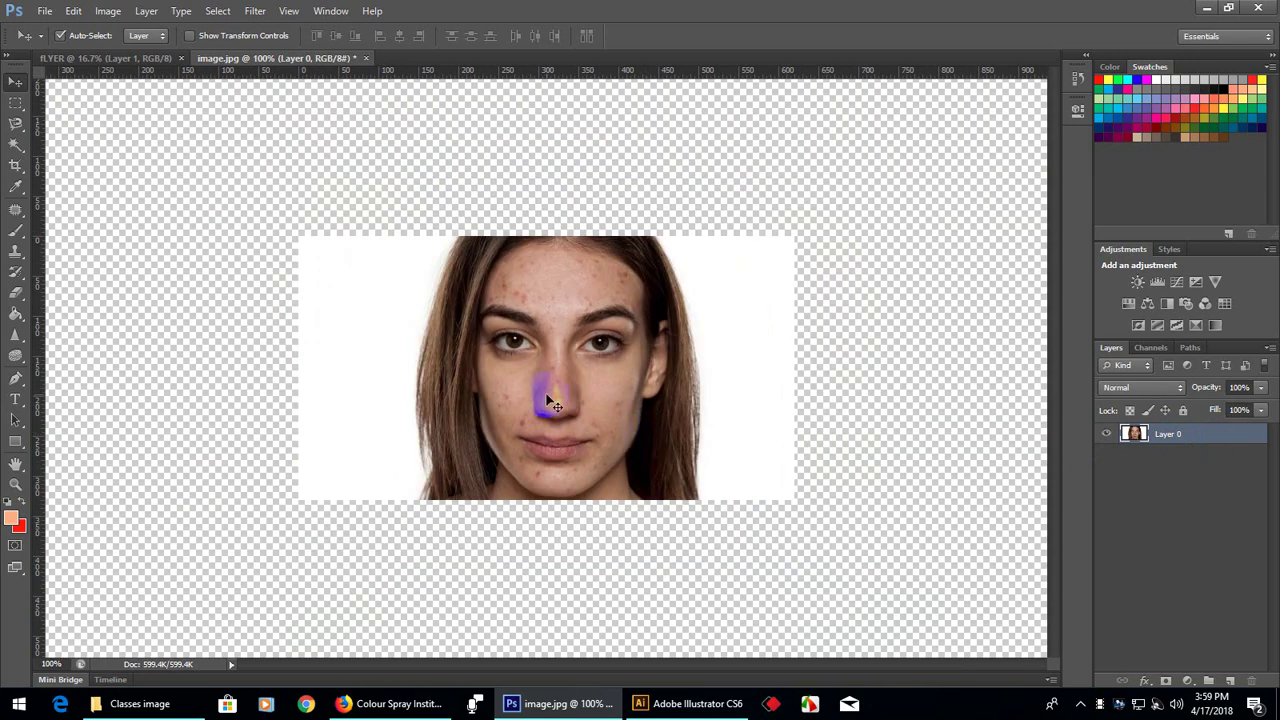
Drag Layer 0 right and down, then move it back to fill the canvas at 100%
key(ctrl+plus)
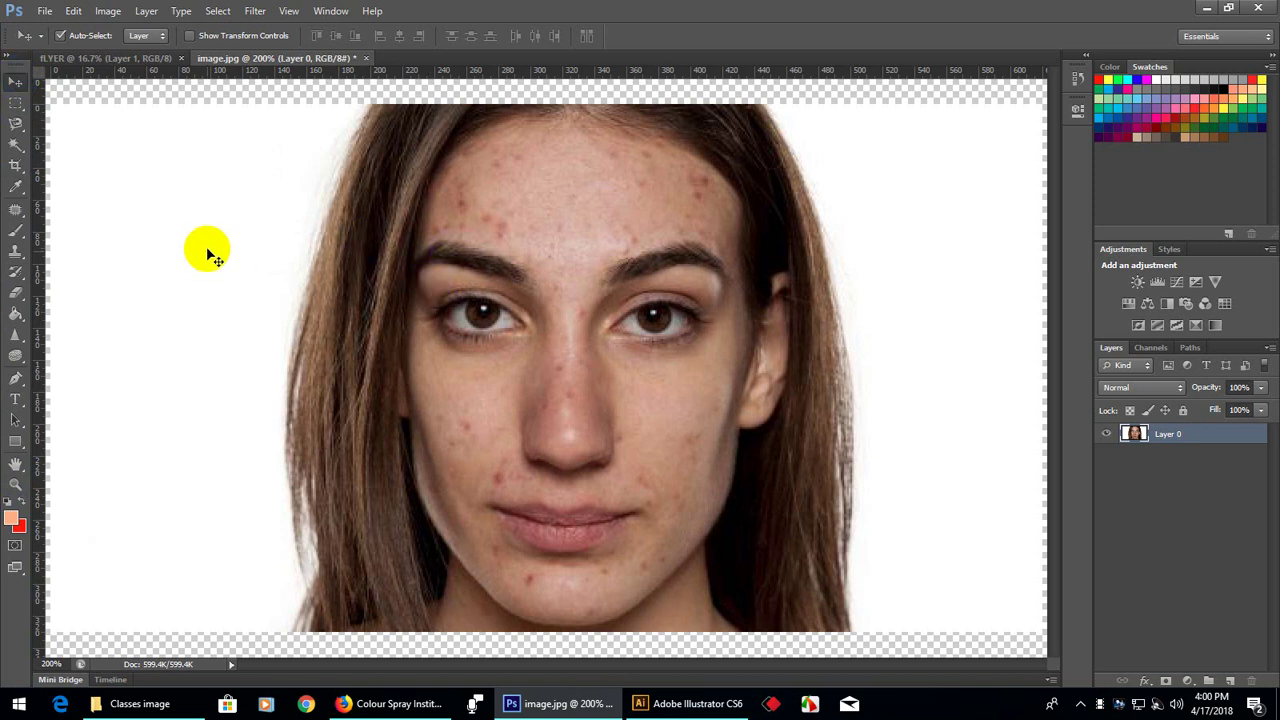
drag(210, 253, 304, 268)
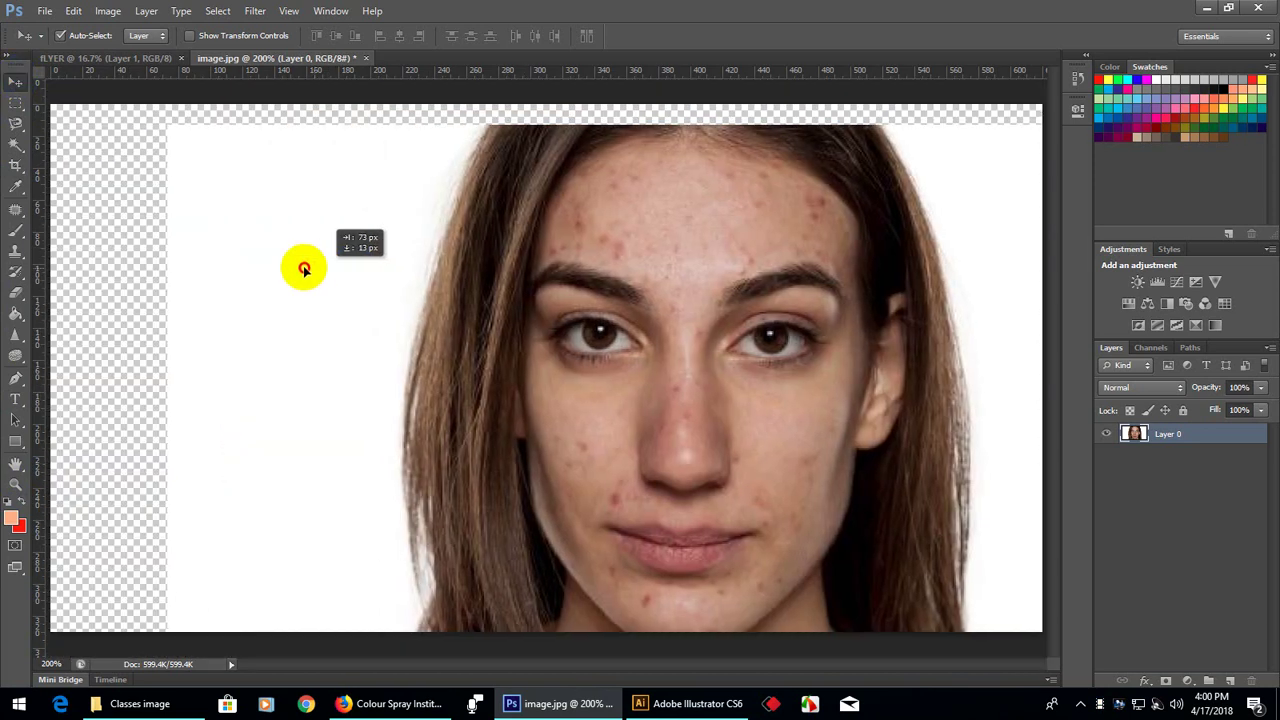
drag(304, 268, 306, 266)
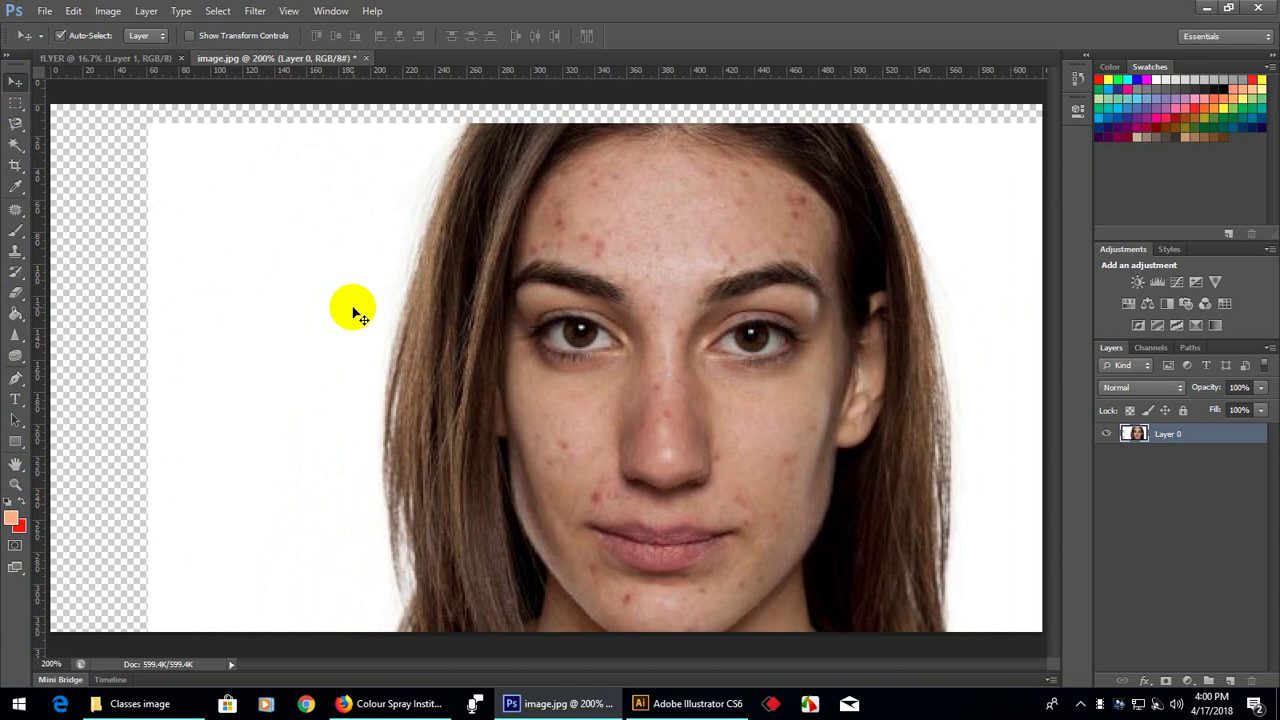
key(ctrl+minus)
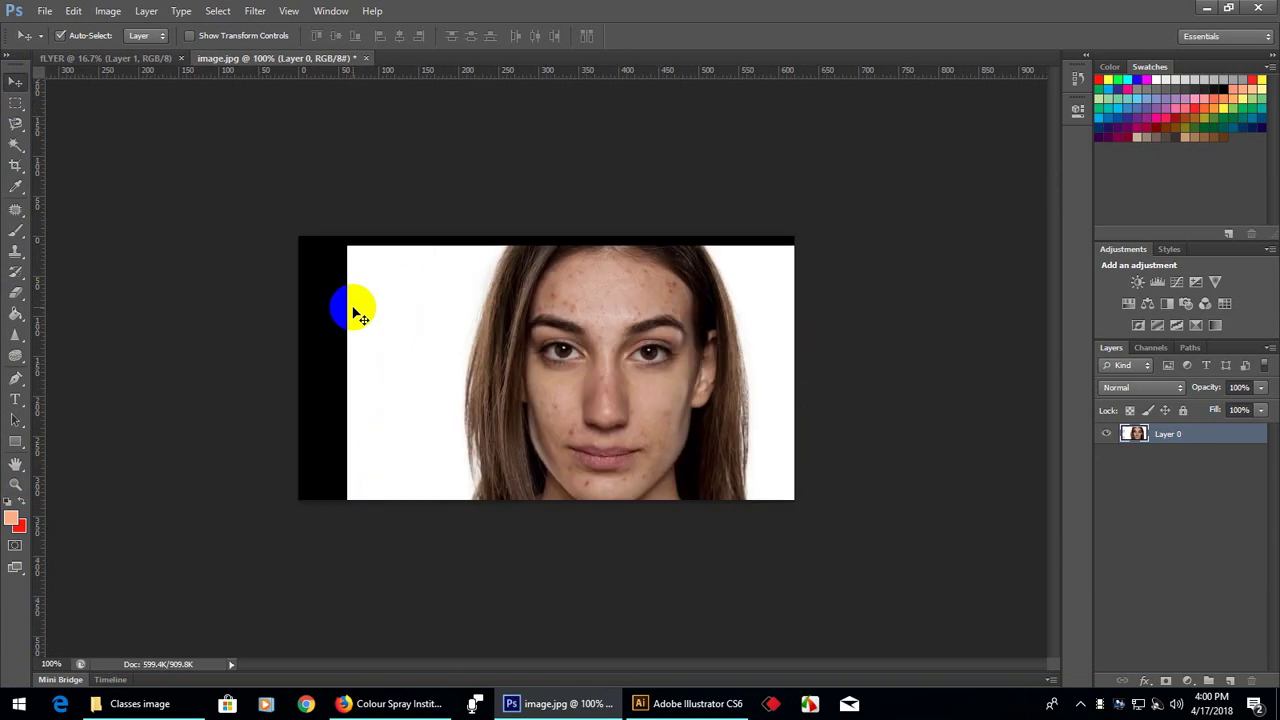
drag(558, 352, 527, 351)
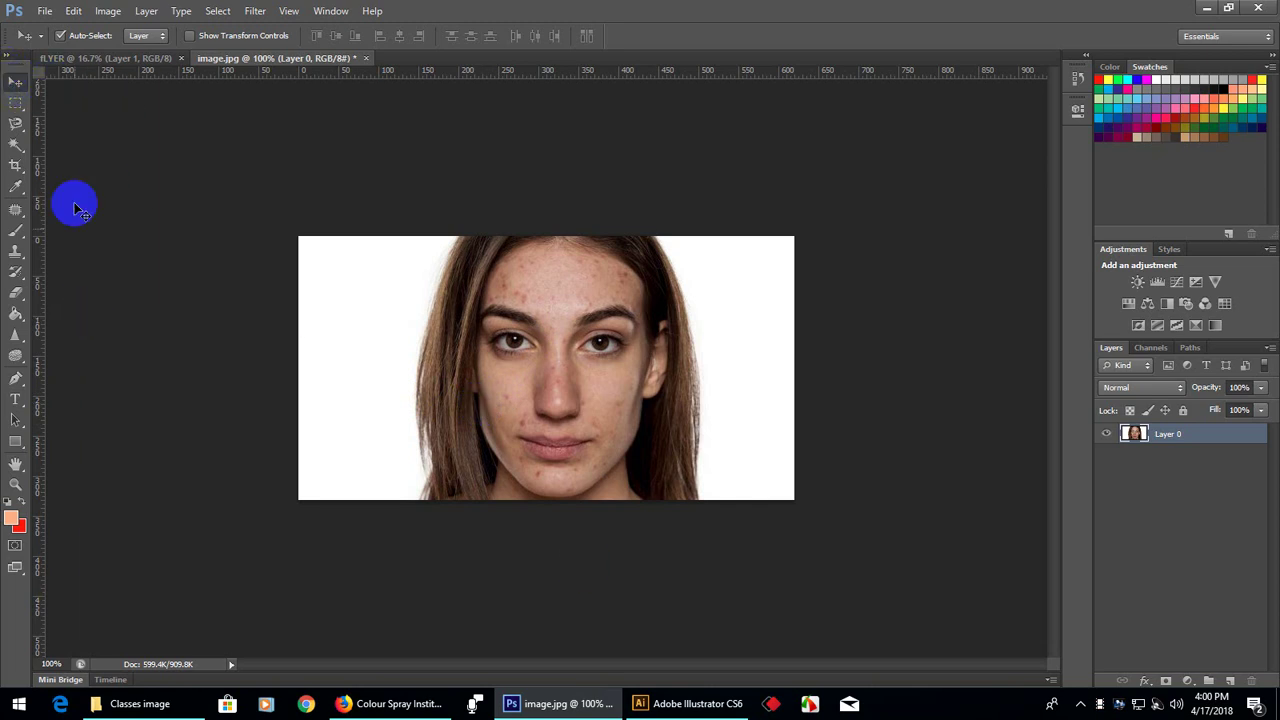
click(16, 104)
mouse_move(15, 105)
mouse_down()
mouse_move(82, 145)
mouse_move(82, 100)
mouse_up()
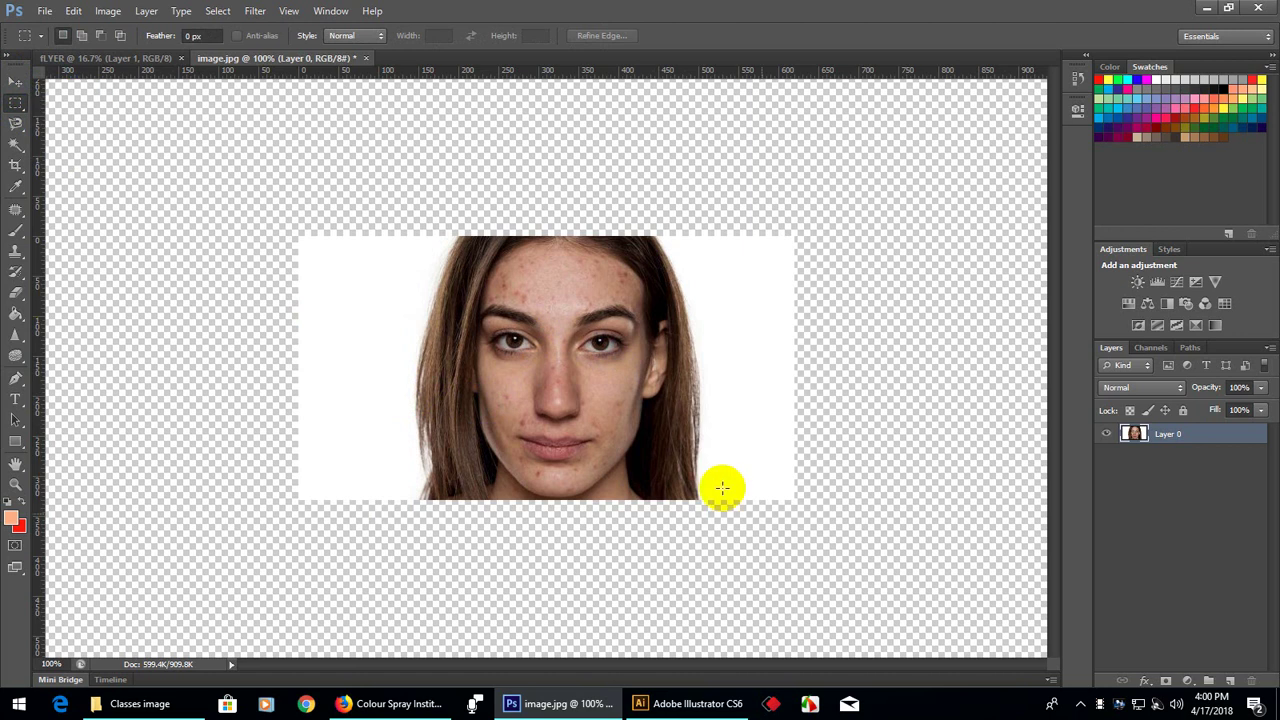
drag(483, 254, 690, 482)
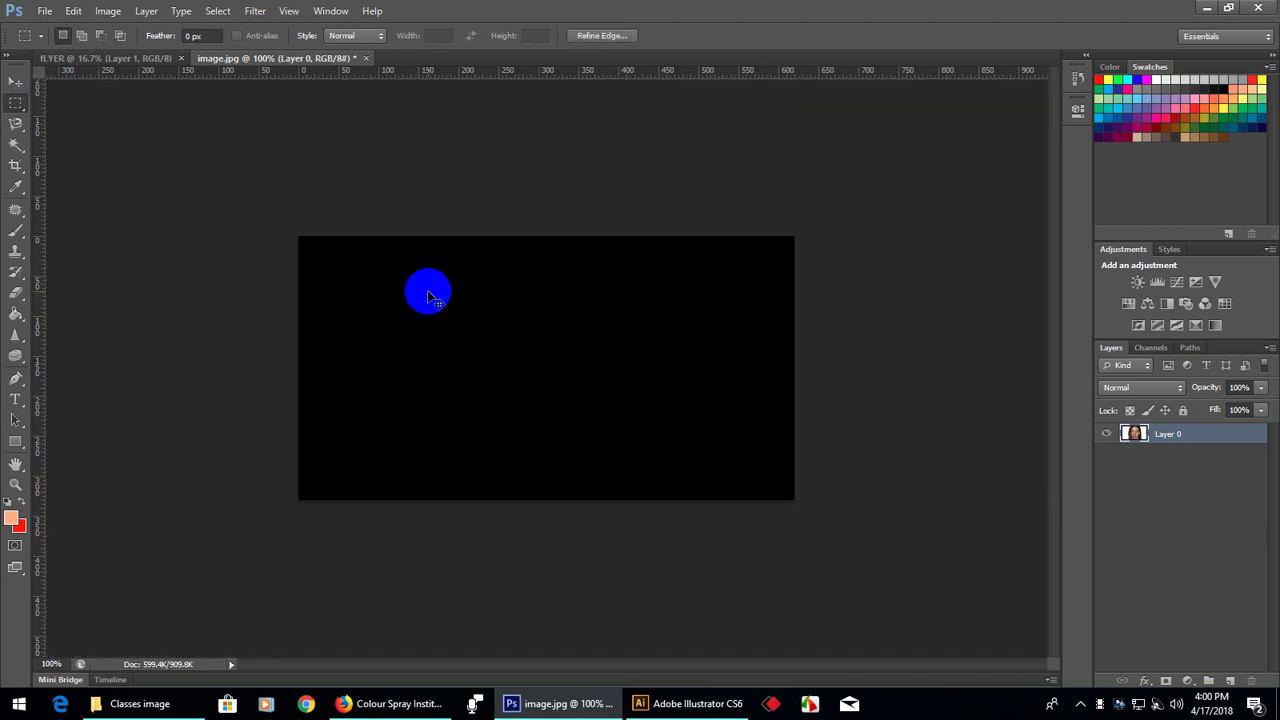
key(ctrl+plus)
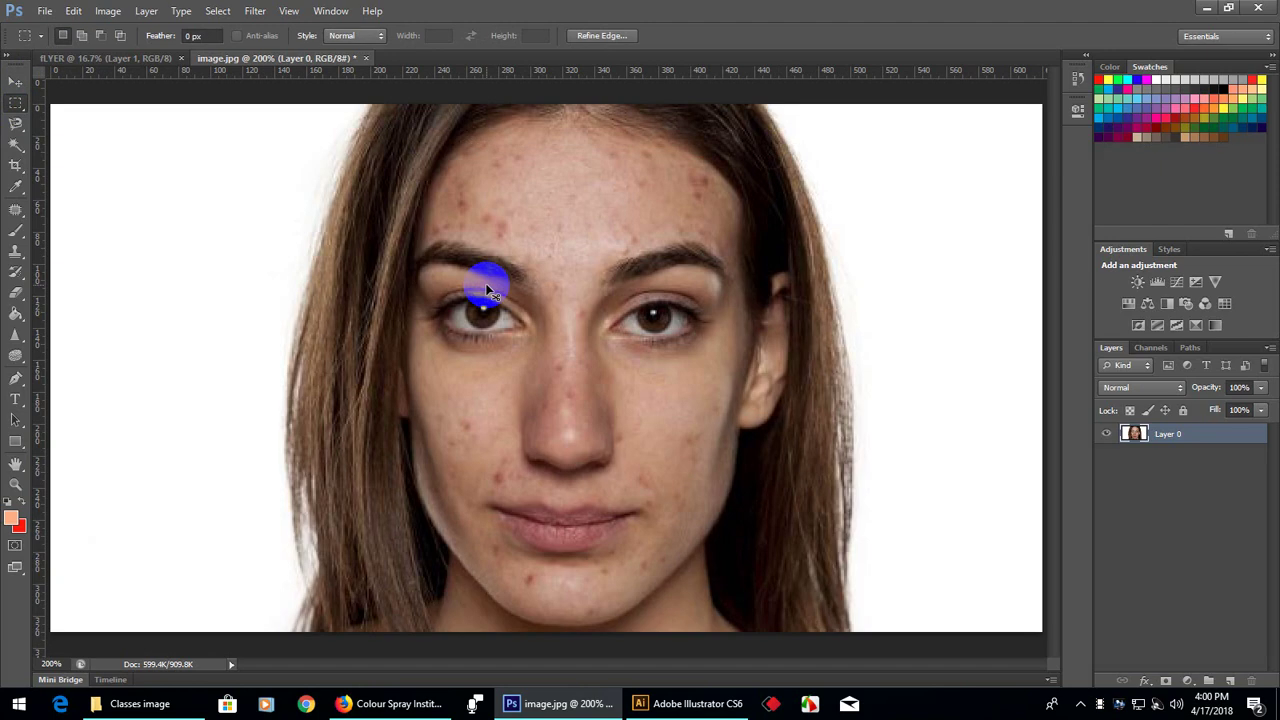
drag(430, 250, 735, 390)
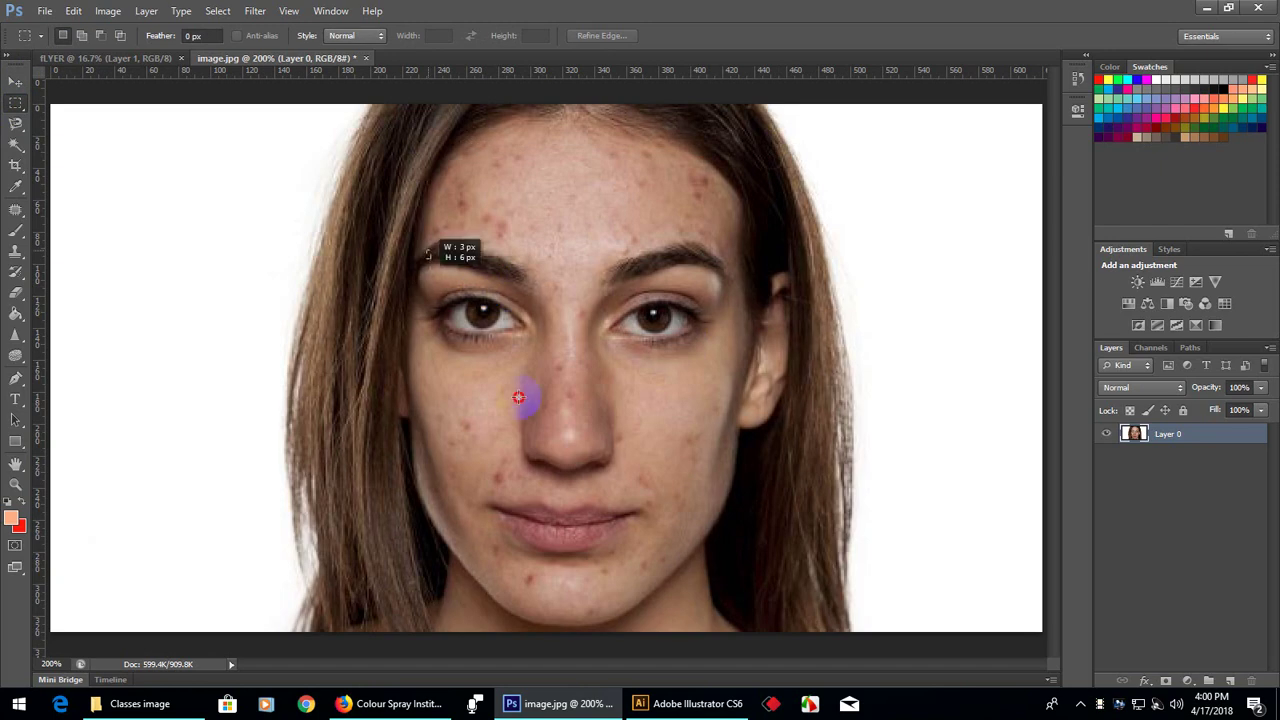
click(751, 394)
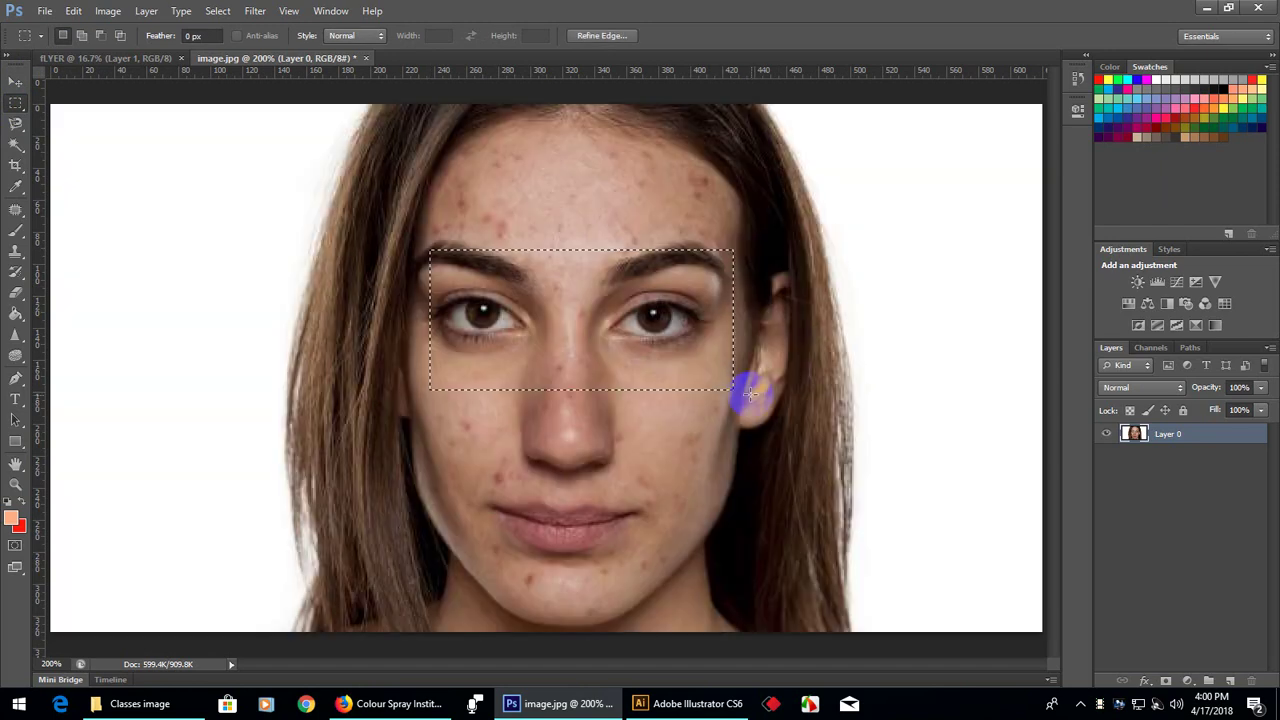
click(750, 393)
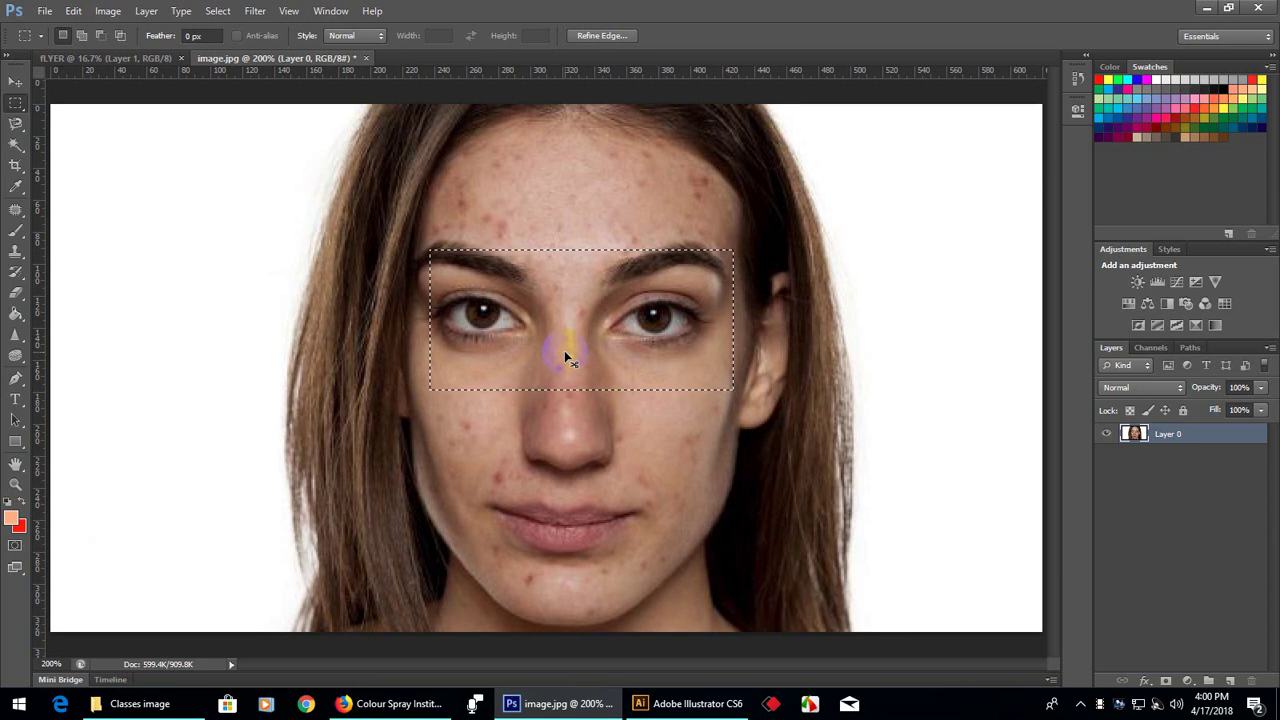
click(565, 345)
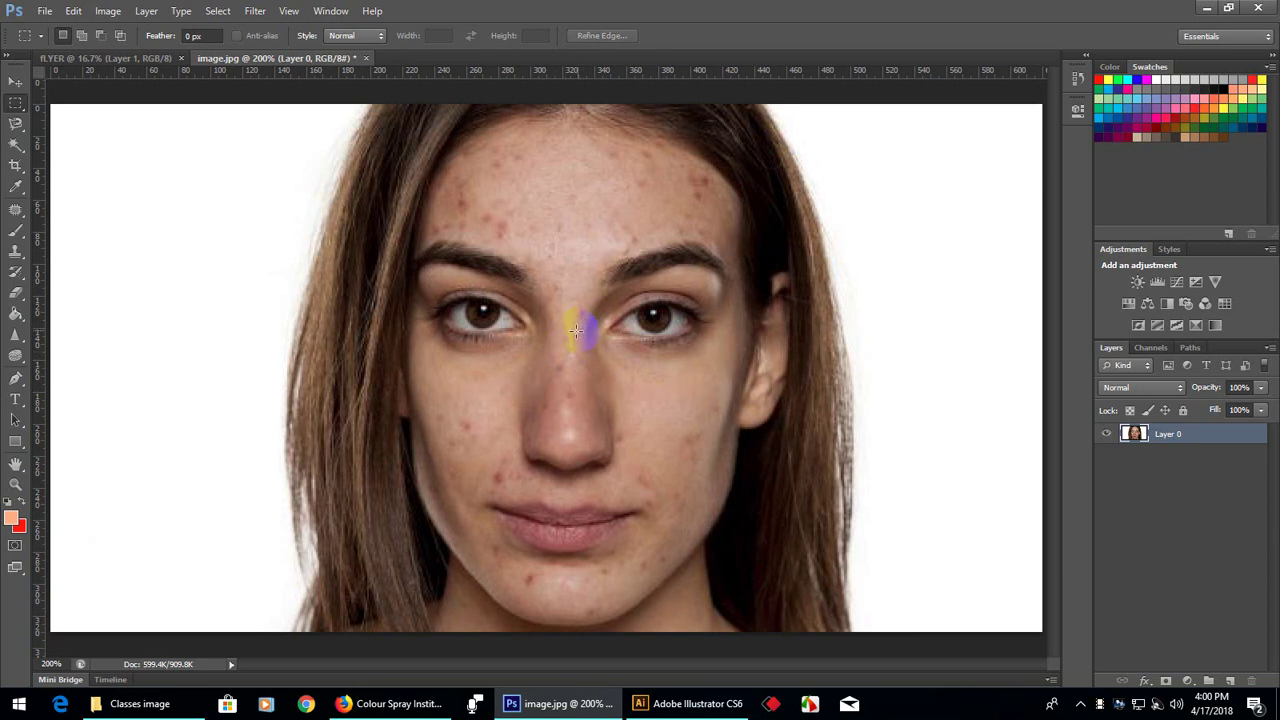
drag(485, 257, 661, 453)
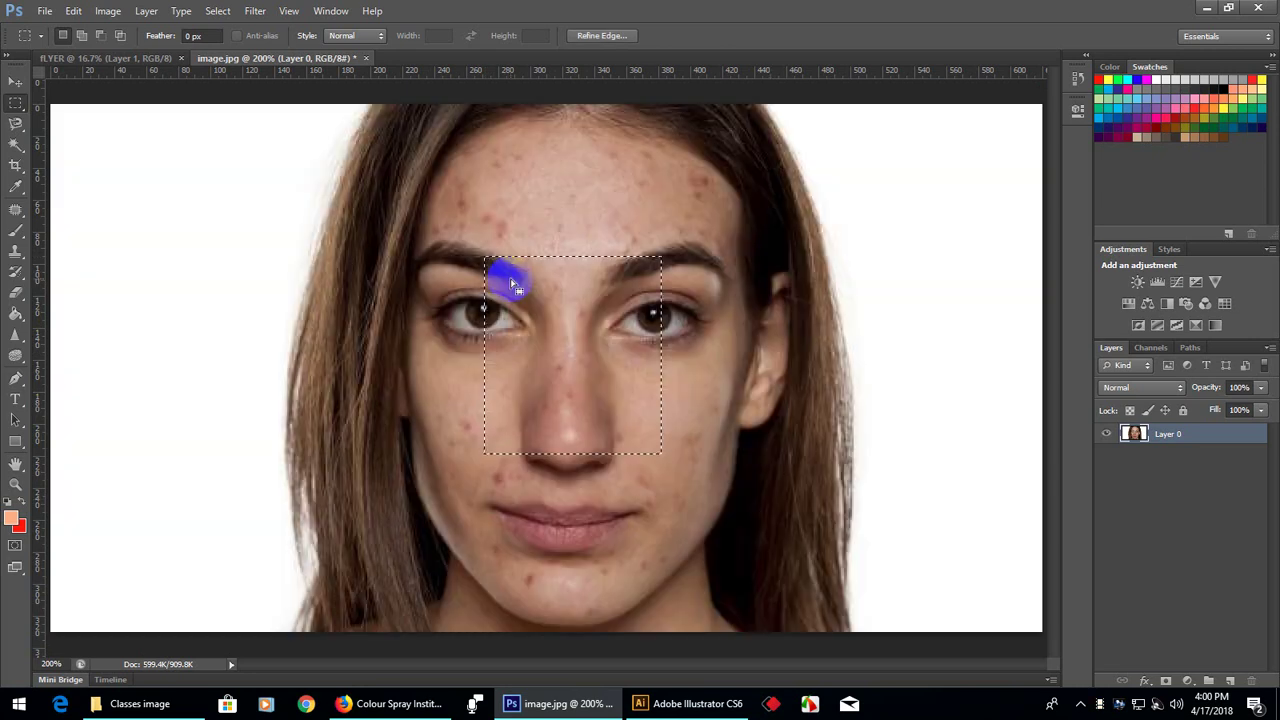
click(511, 287)
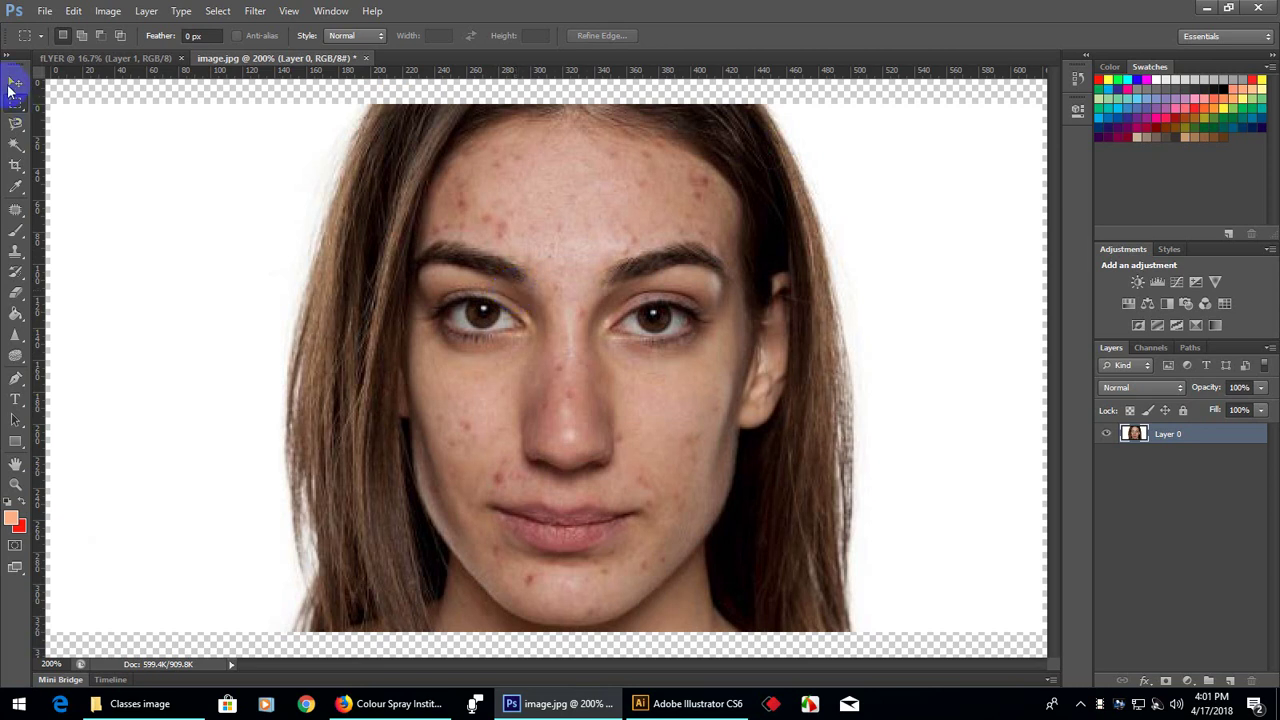
drag(12, 105, 89, 107)
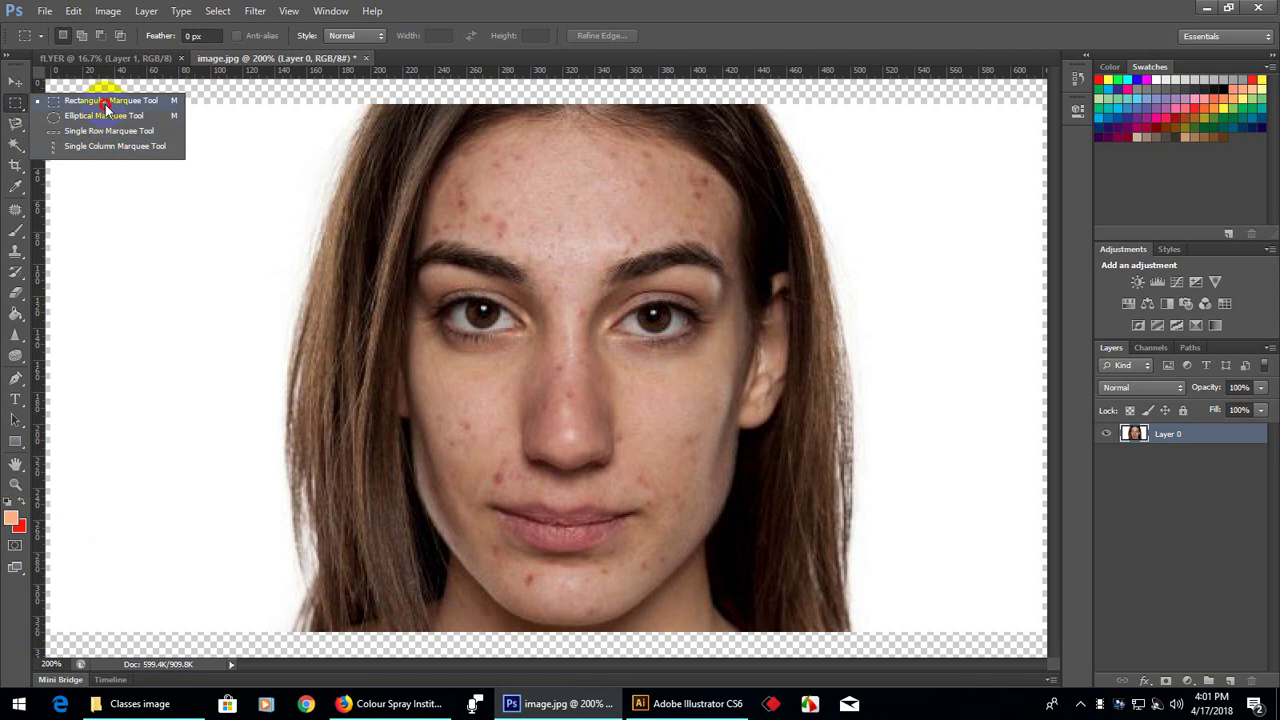
click(22, 105)
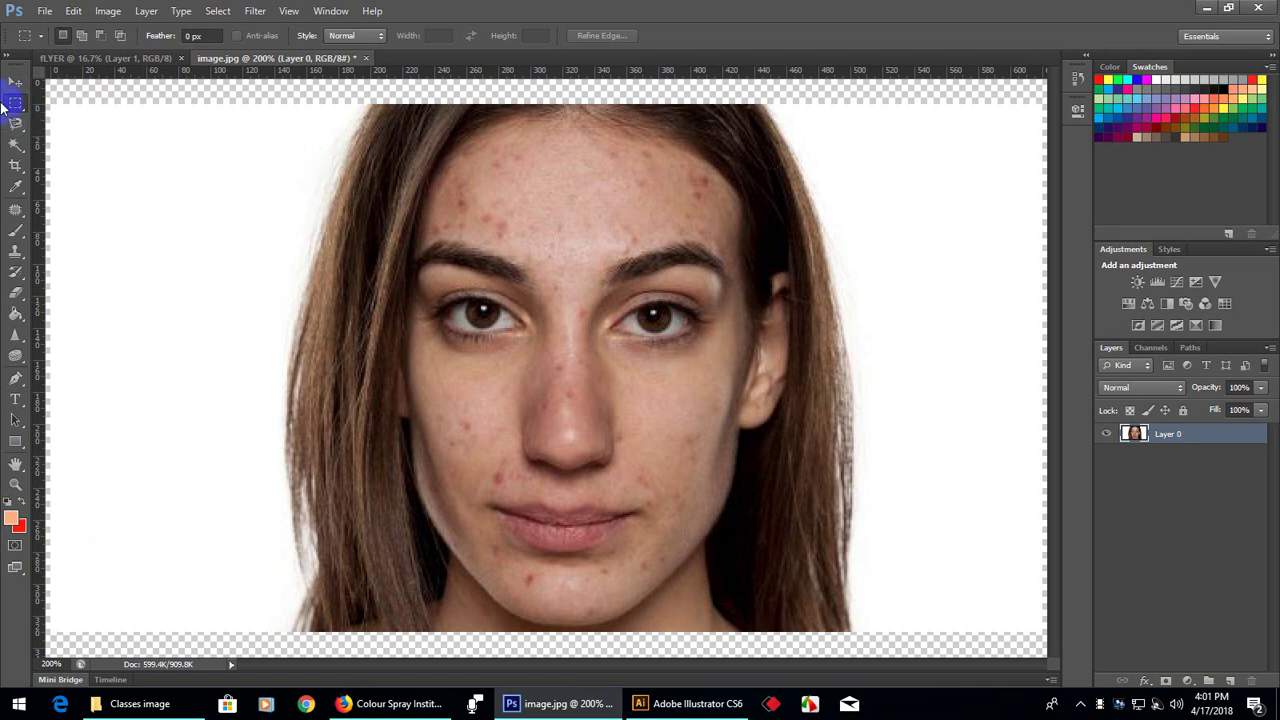
click(15, 81)
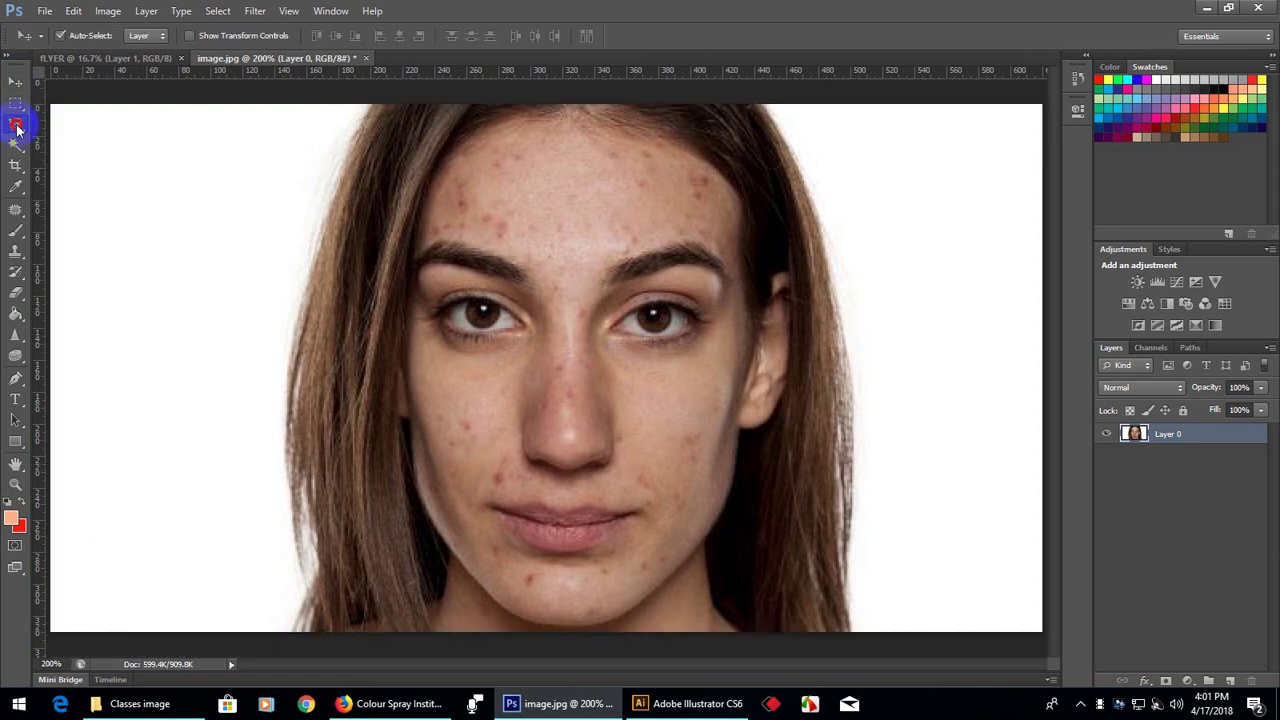
Choose the Lasso tool and trace trial selections along the left hair edge
click(15, 123)
click(104, 128)
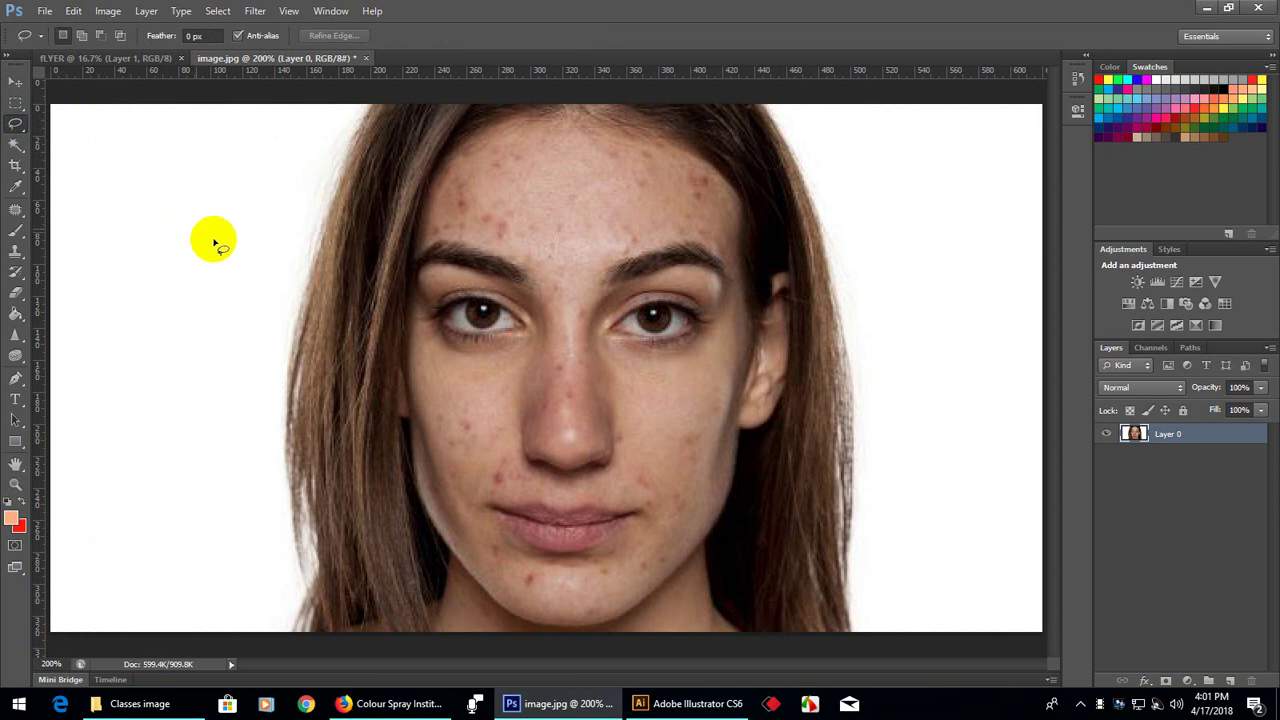
mouse_move(380, 182)
mouse_down()
mouse_move(336, 532)
mouse_move(350, 527)
mouse_move(286, 591)
mouse_up()
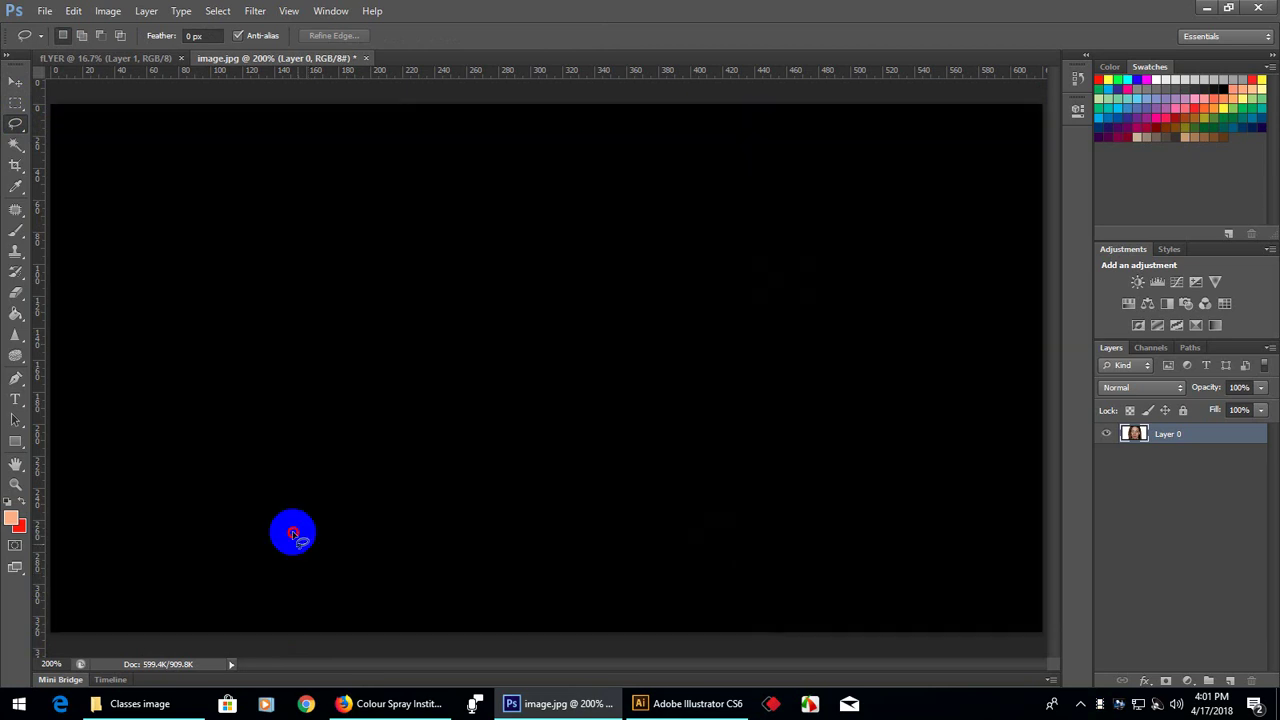
drag(310, 628, 282, 430)
mouse_move(285, 380)
mouse_down()
mouse_move(320, 200)
mouse_move(377, 289)
mouse_move(403, 305)
mouse_move(290, 632)
mouse_move(289, 348)
mouse_move(340, 156)
mouse_up()
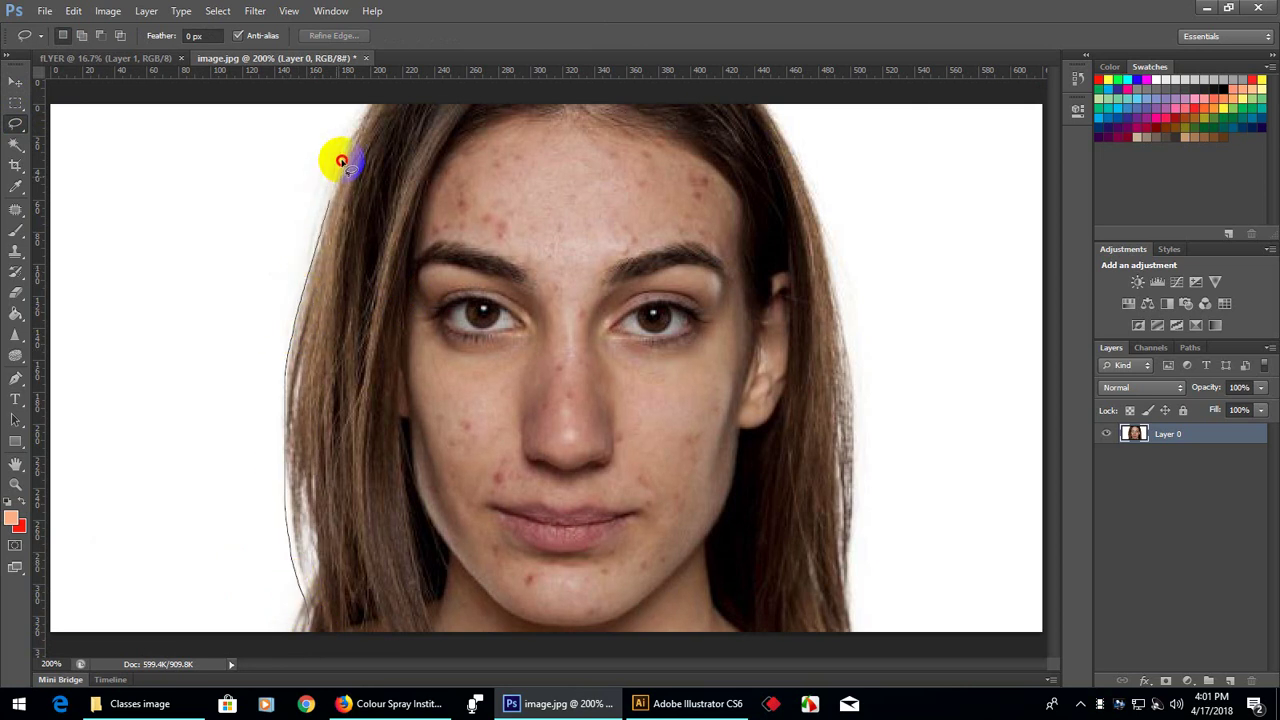
click(260, 313)
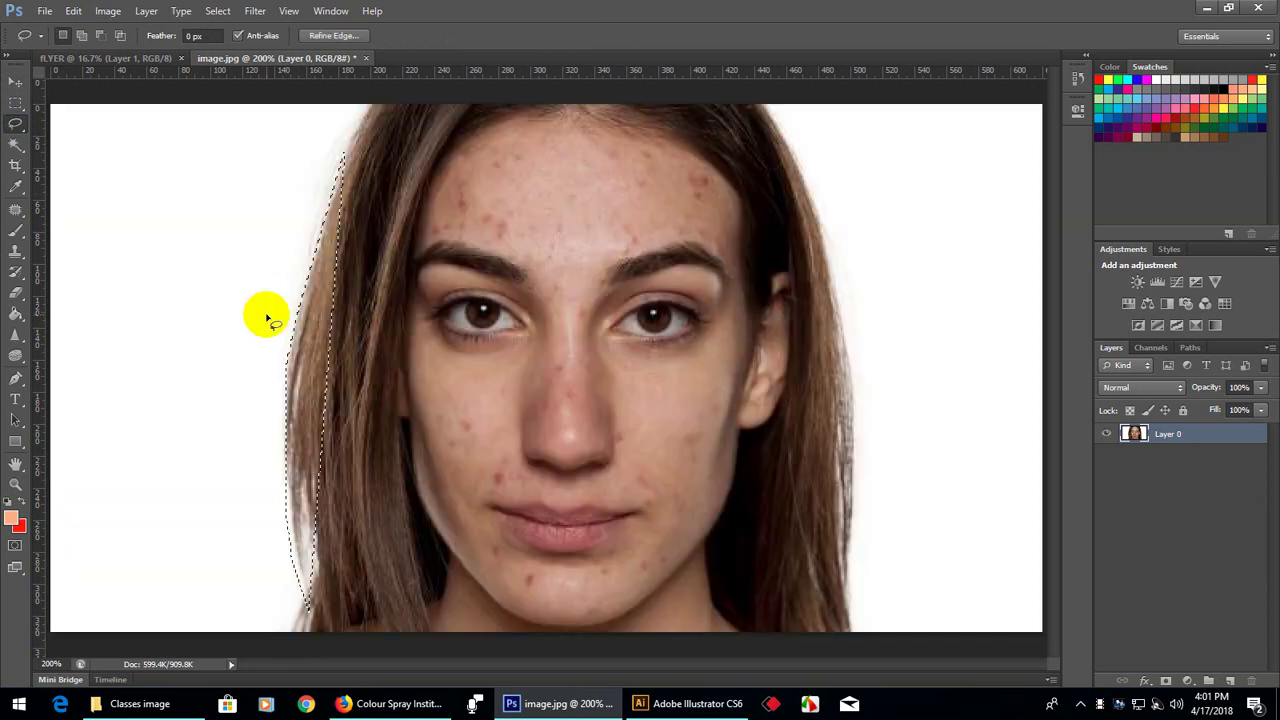
drag(268, 313, 271, 301)
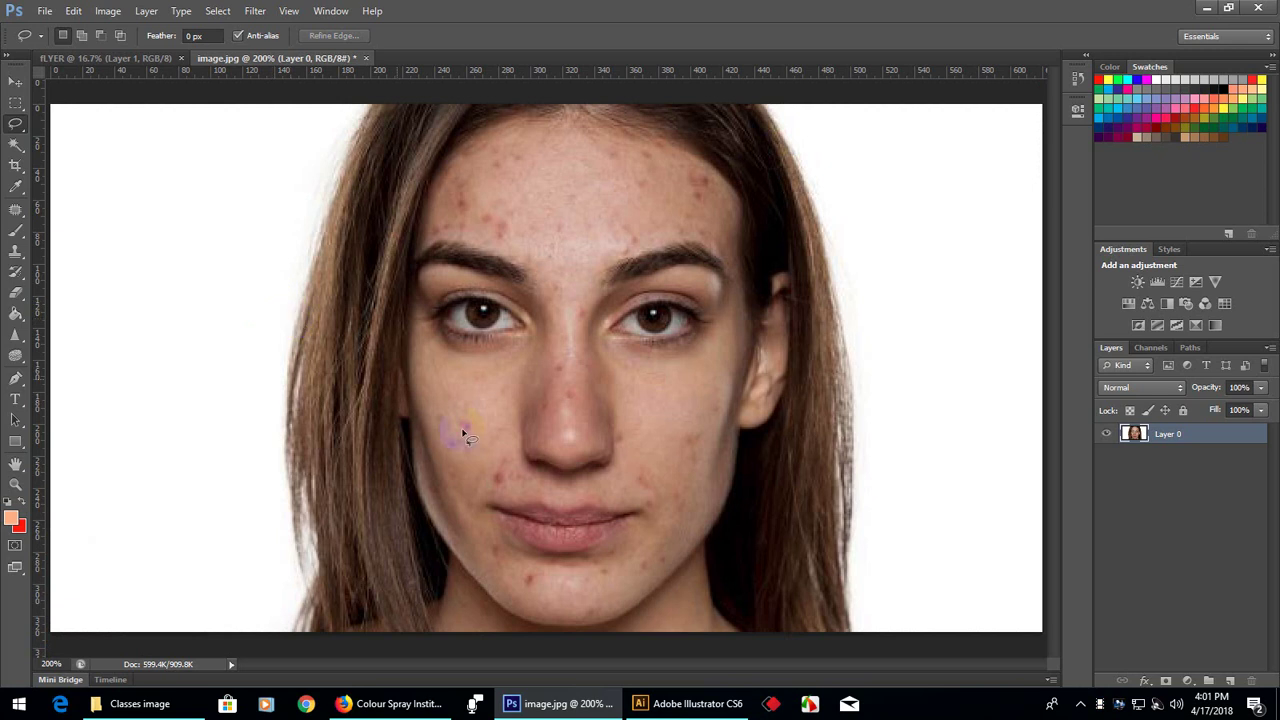
Trace another lasso selection down the left hair edge, then clear it
click(337, 506)
click(327, 503)
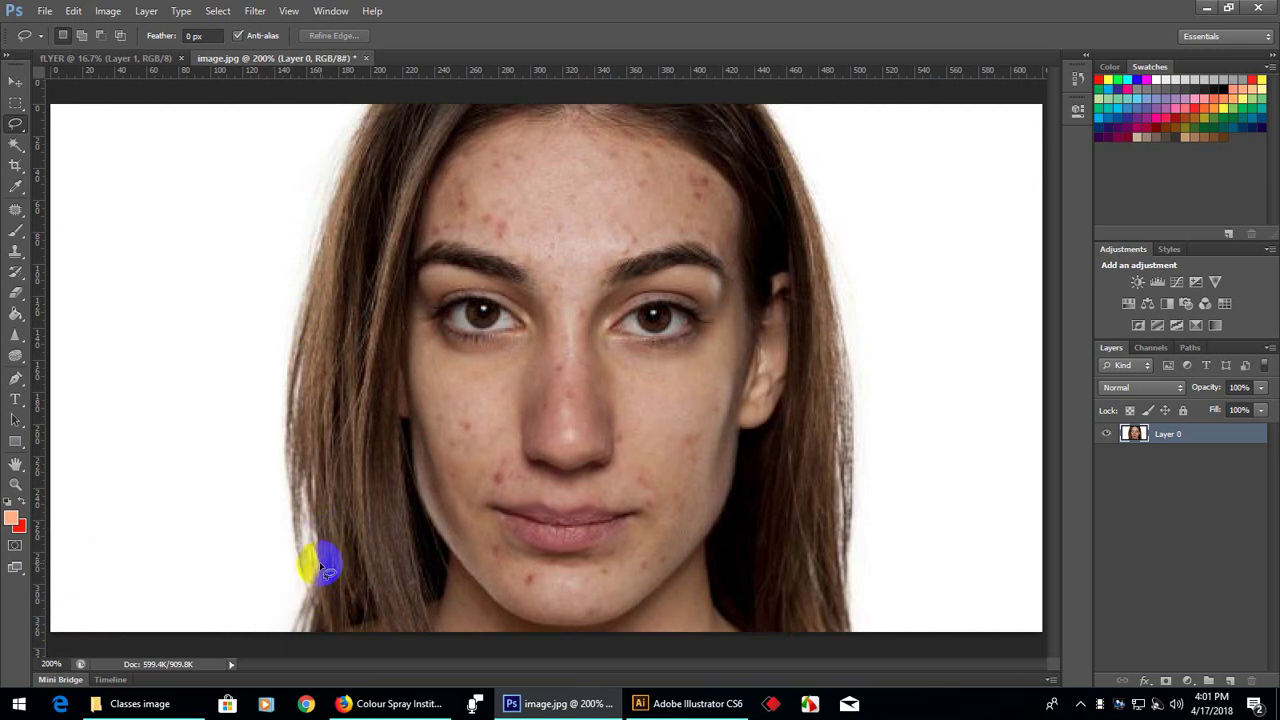
click(300, 471)
click(354, 294)
mouse_move(302, 213)
mouse_down()
mouse_move(297, 637)
mouse_move(285, 465)
mouse_move(320, 191)
mouse_move(245, 570)
mouse_move(290, 625)
mouse_up()
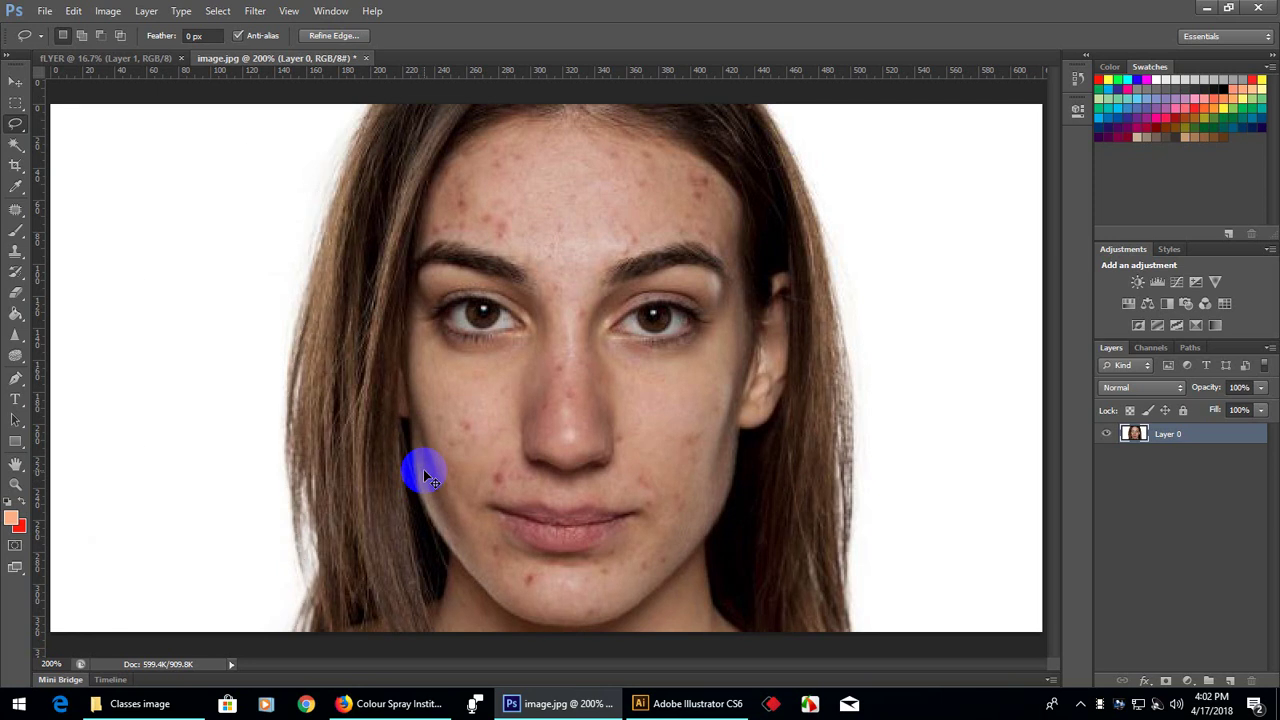
click(423, 468)
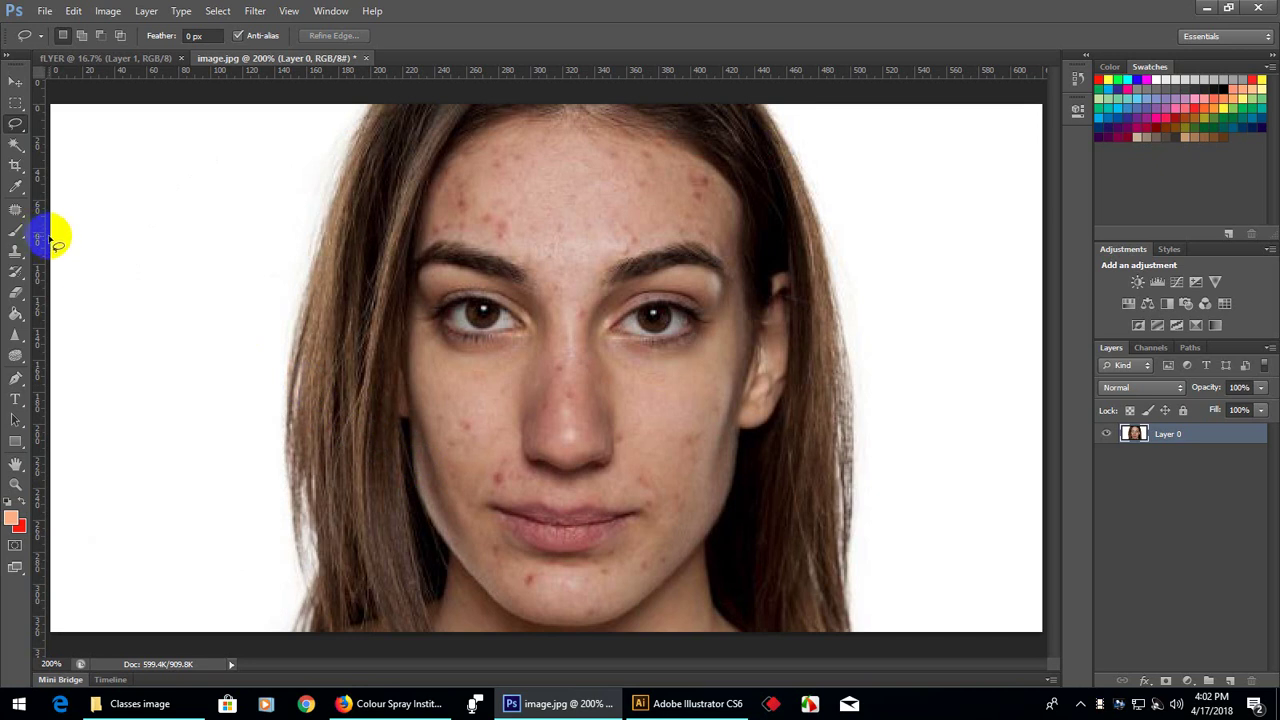
right_click(16, 123)
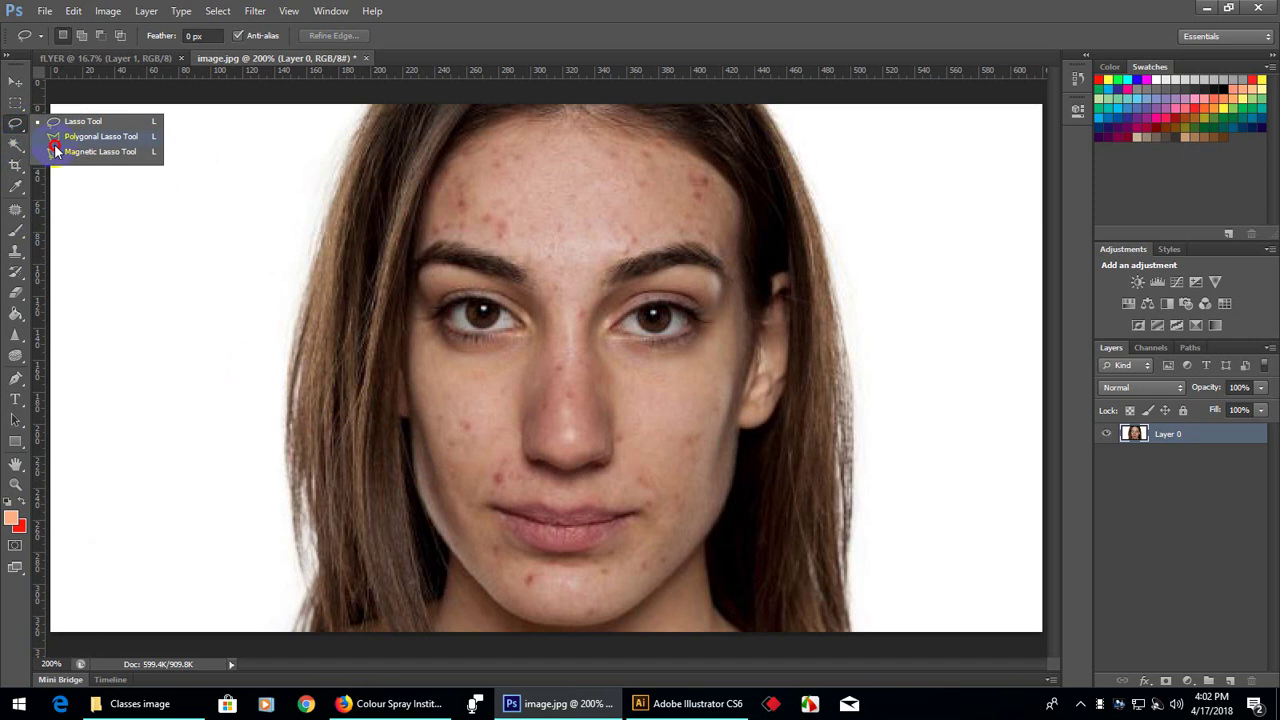
Place Polygonal Lasso points up the left hair edge from bottom to top
click(126, 142)
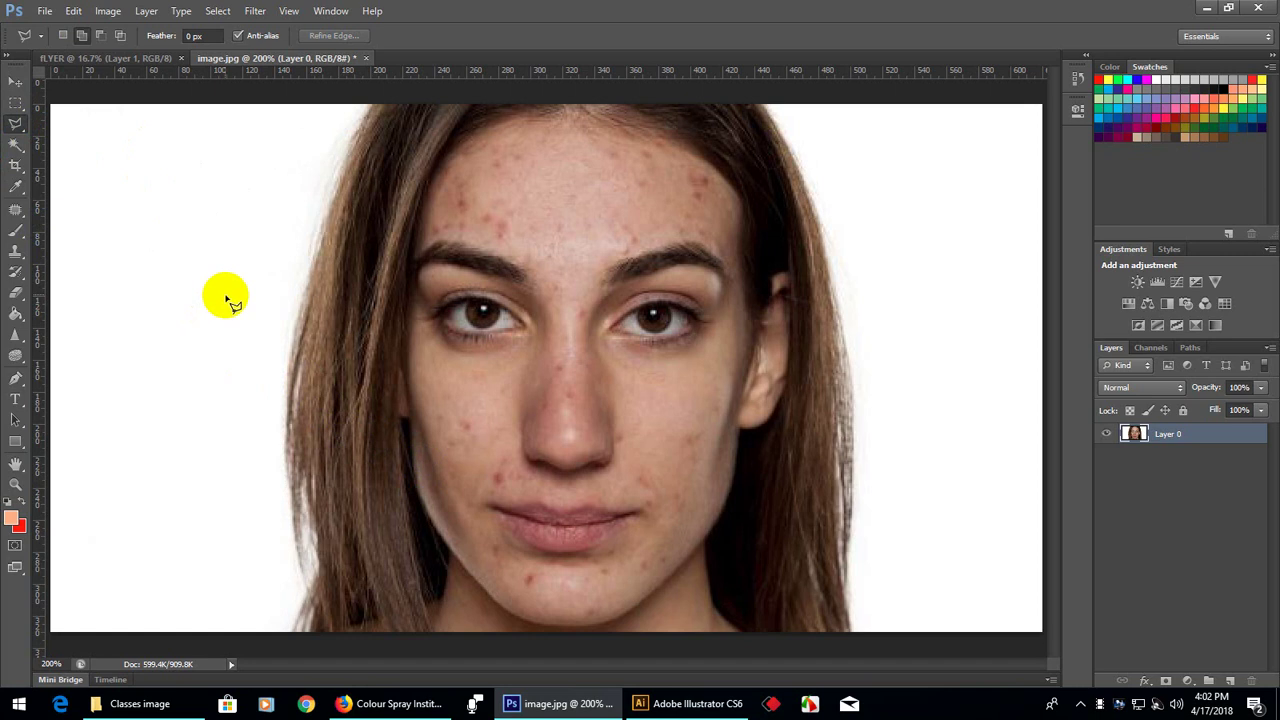
click(300, 632)
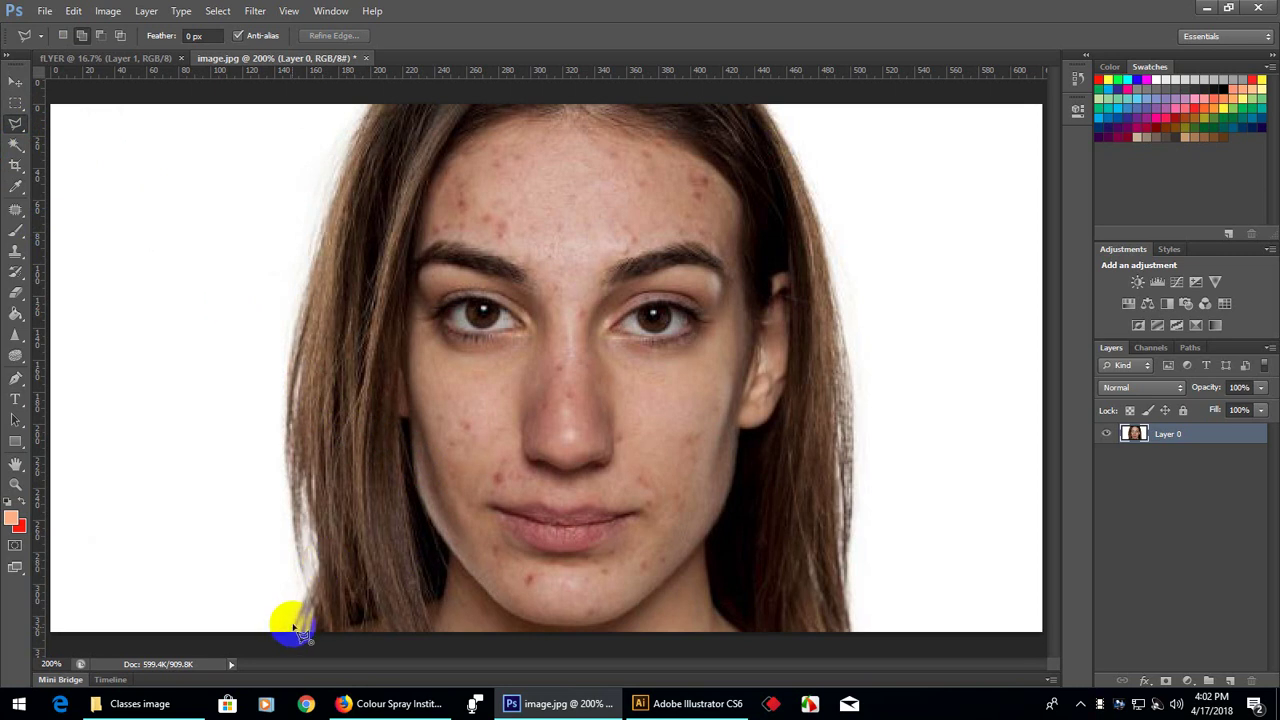
click(316, 566)
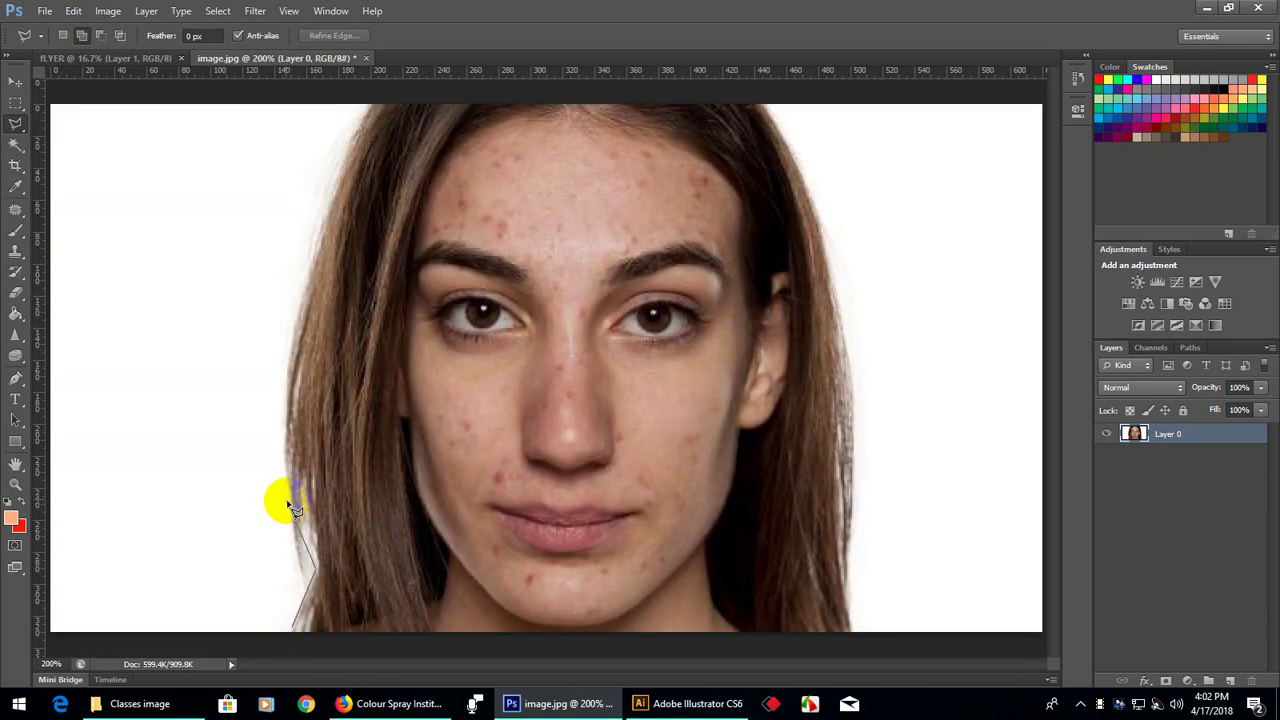
click(288, 450)
click(287, 382)
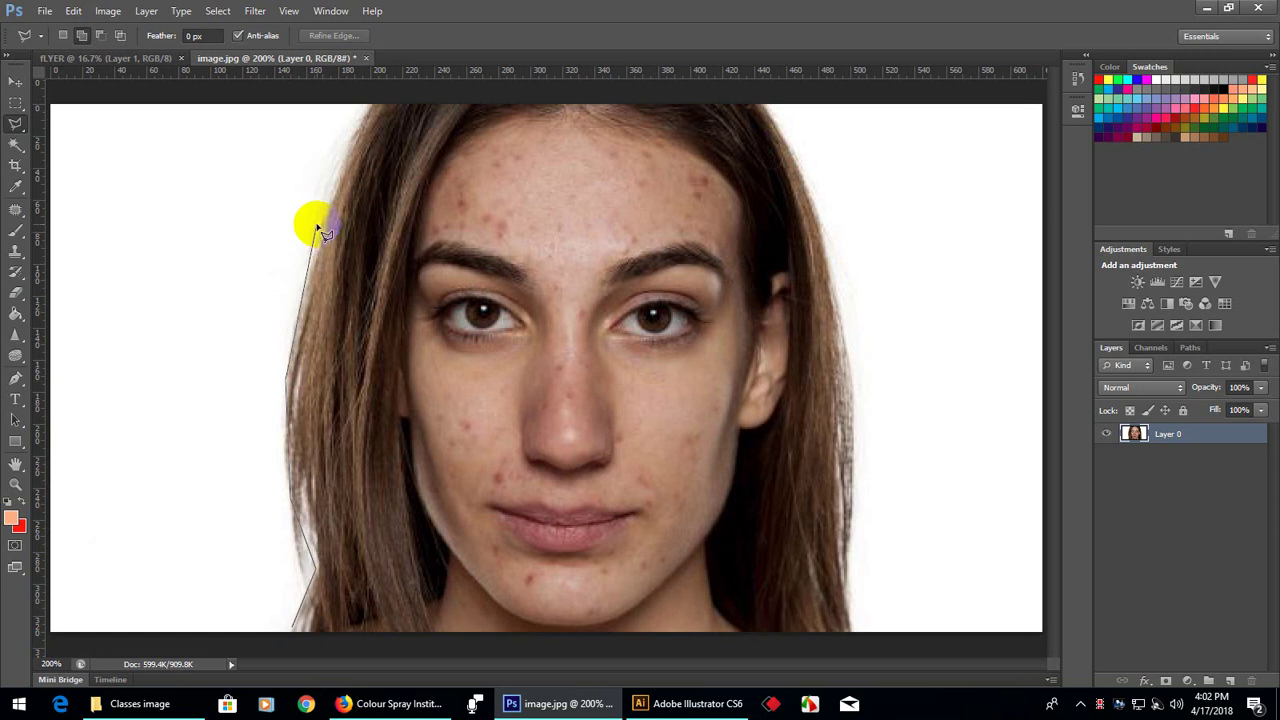
click(320, 220)
click(368, 142)
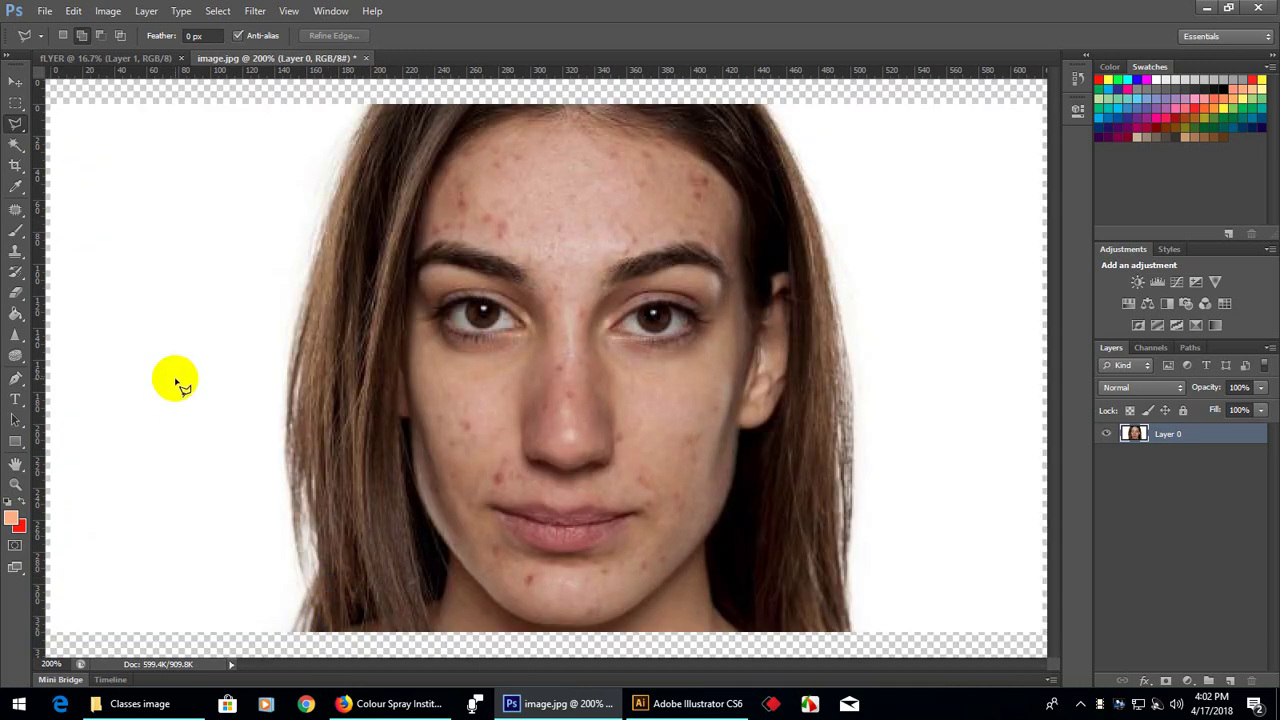
Discard the polygonal outline and bring back the lasso variants list
click(16, 122)
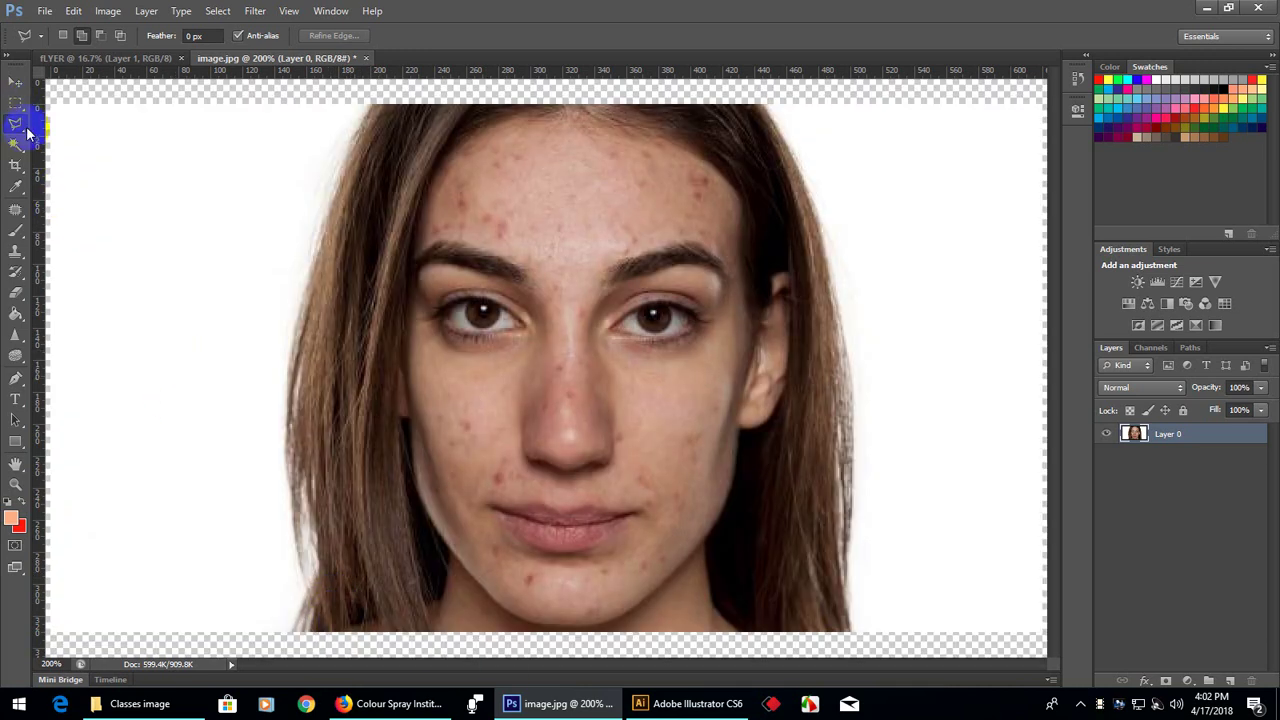
right_click(30, 138)
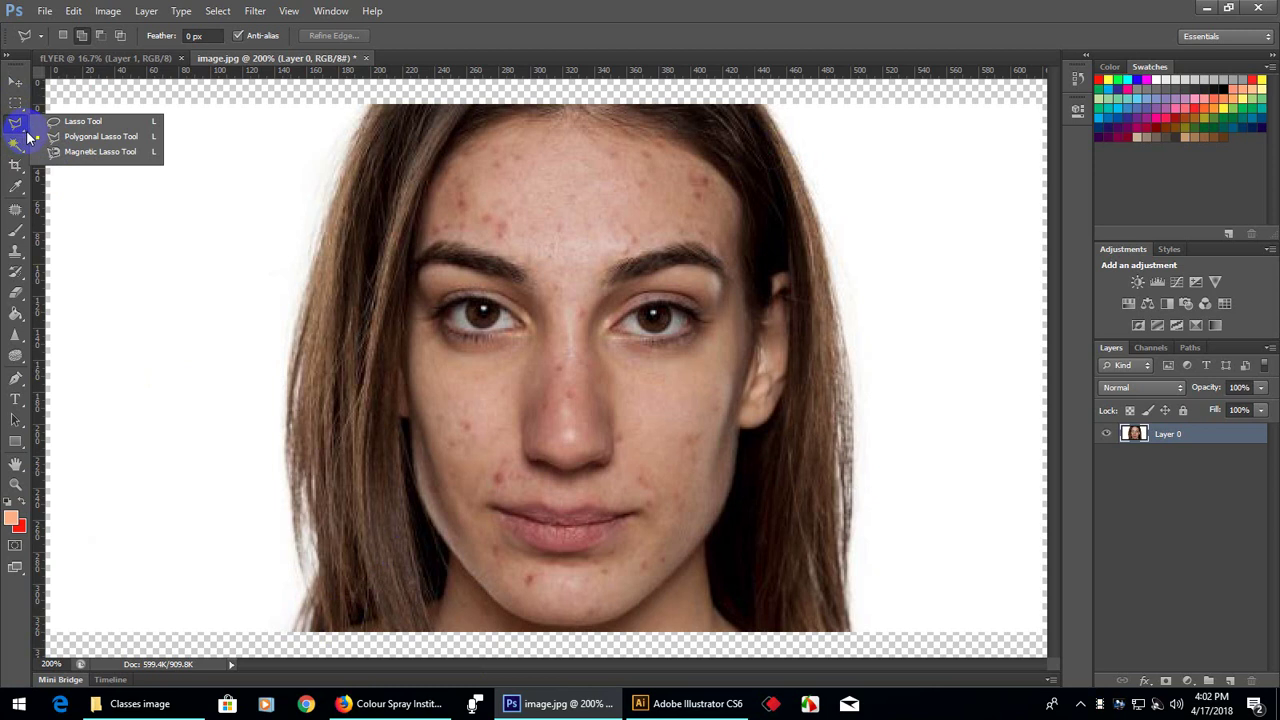
click(22, 133)
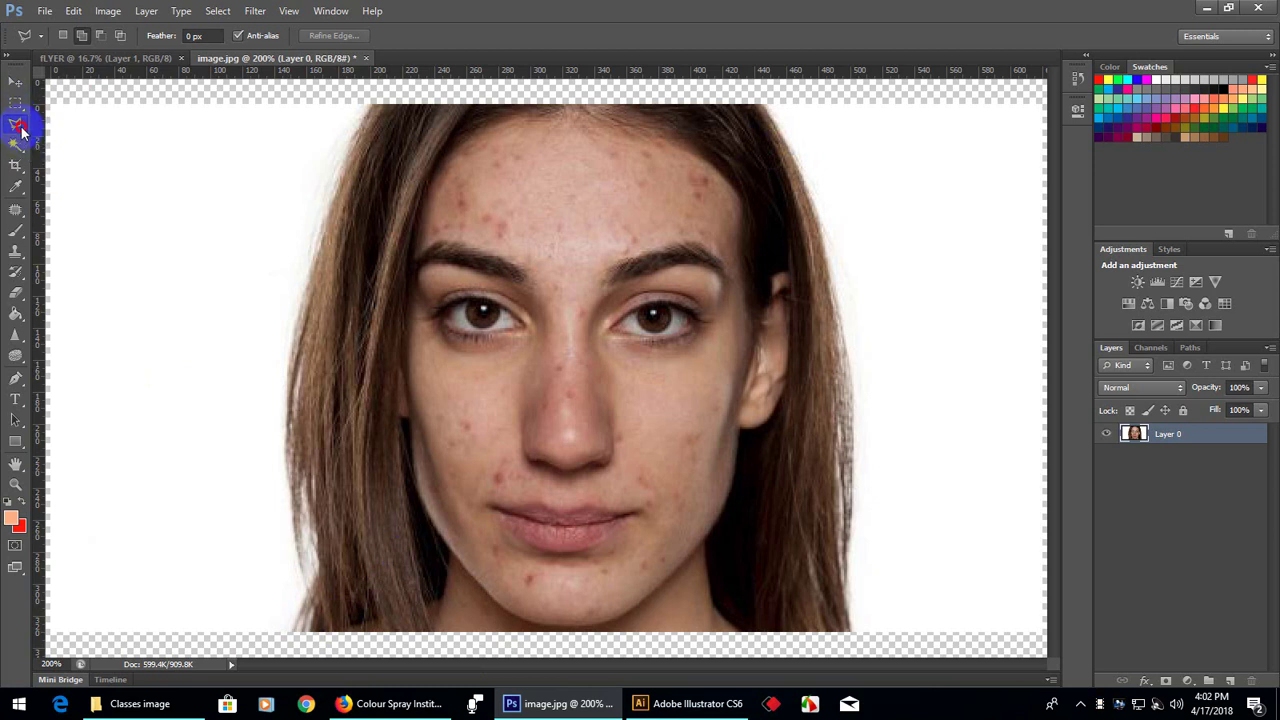
right_click(22, 130)
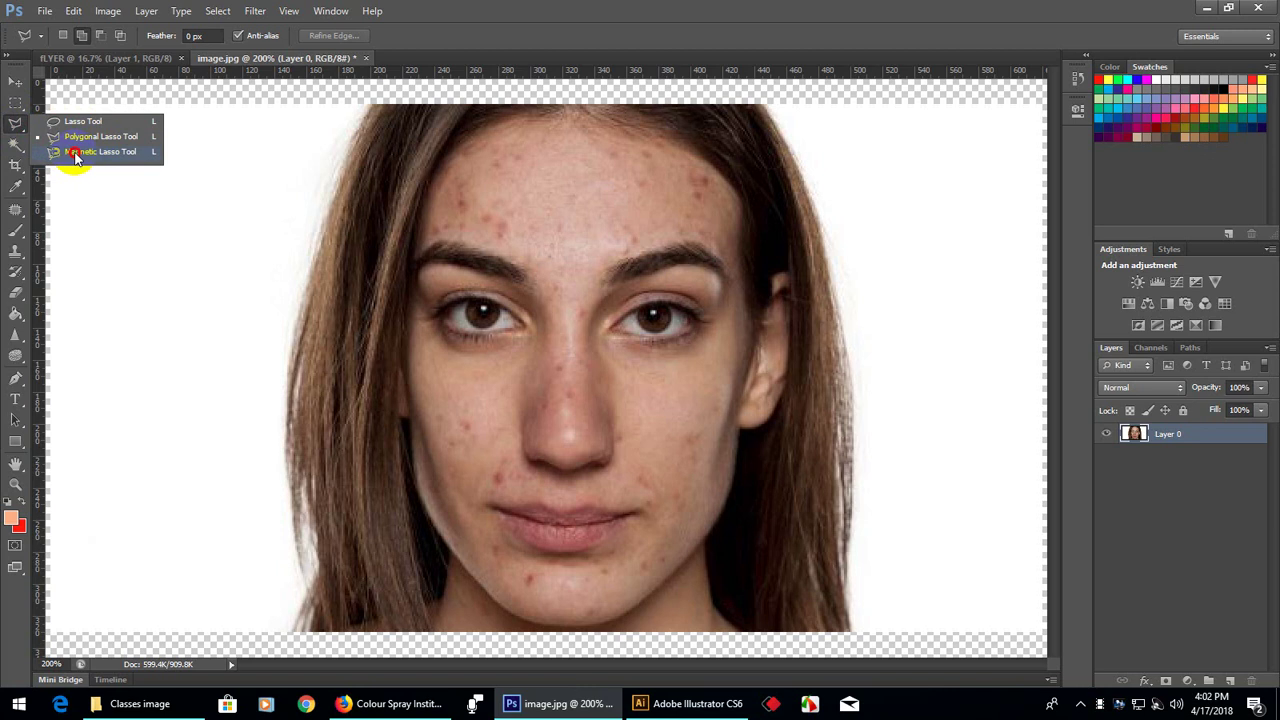
Trace and close a Magnetic Lasso selection along the left hair edge, then deselect
click(104, 152)
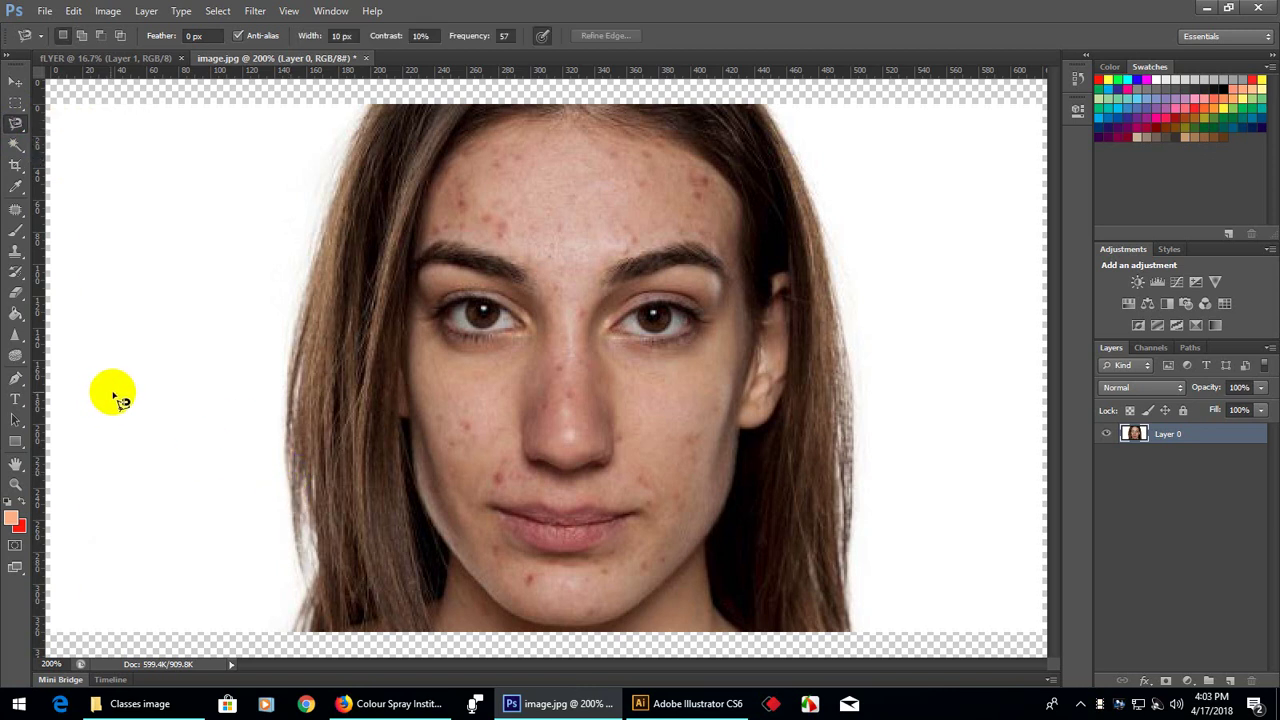
click(309, 648)
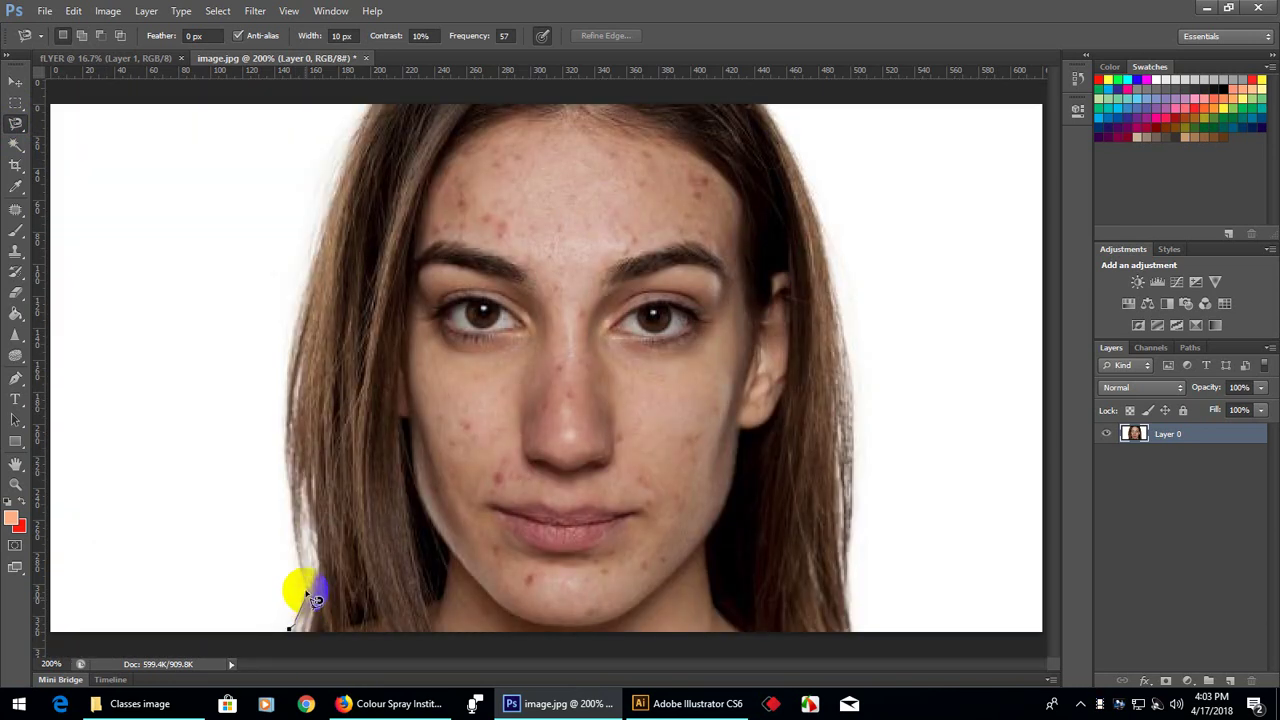
click(297, 487)
mouse_move(297, 487)
mouse_down()
mouse_move(320, 268)
mouse_move(357, 129)
mouse_up()
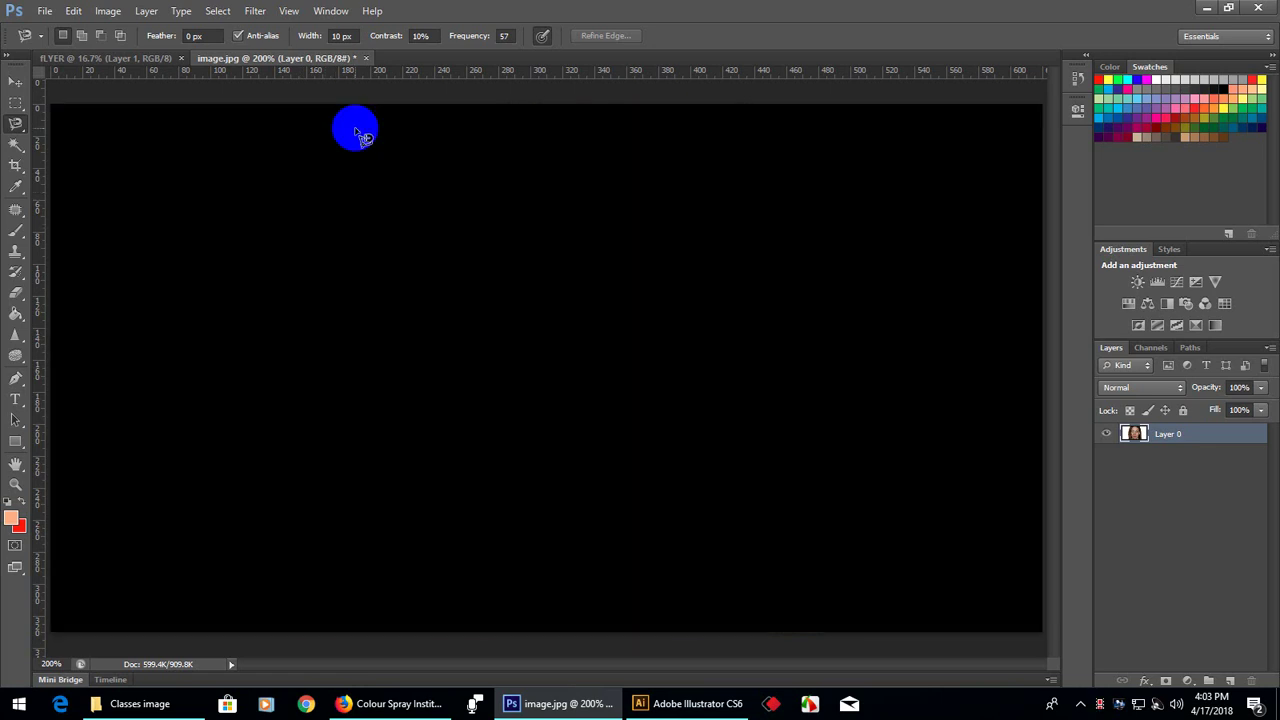
click(356, 132)
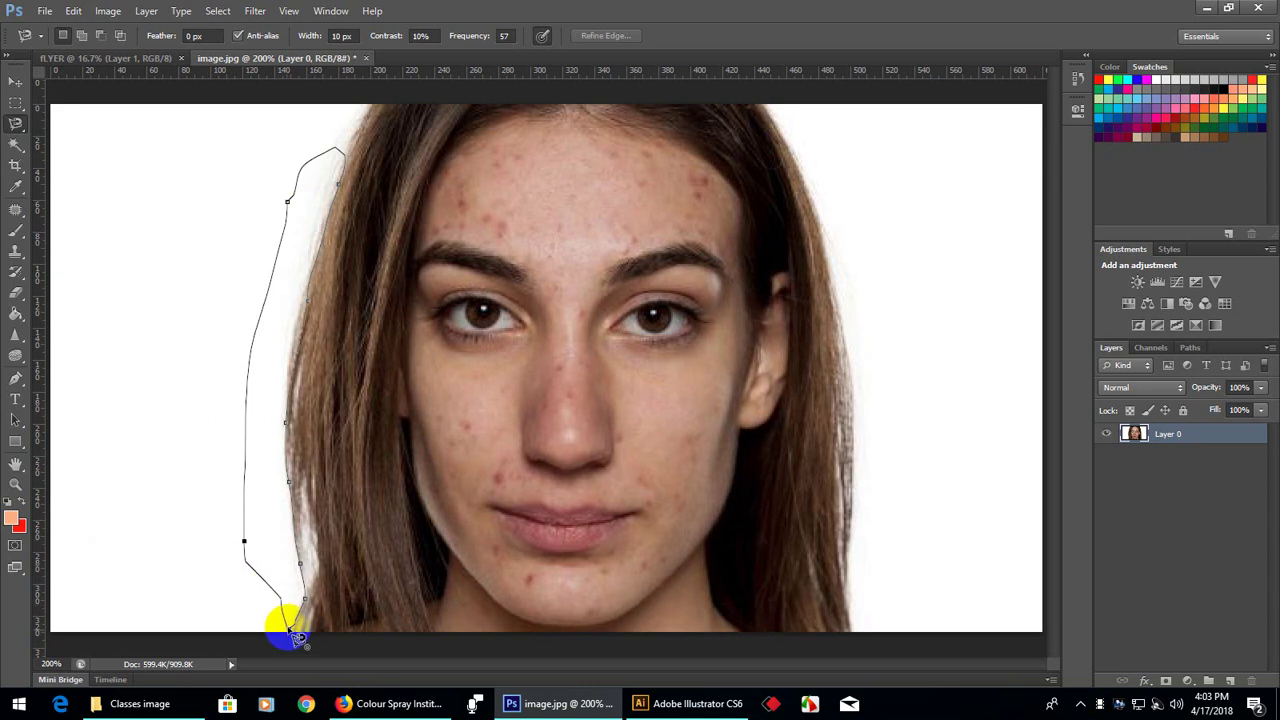
double_click(286, 626)
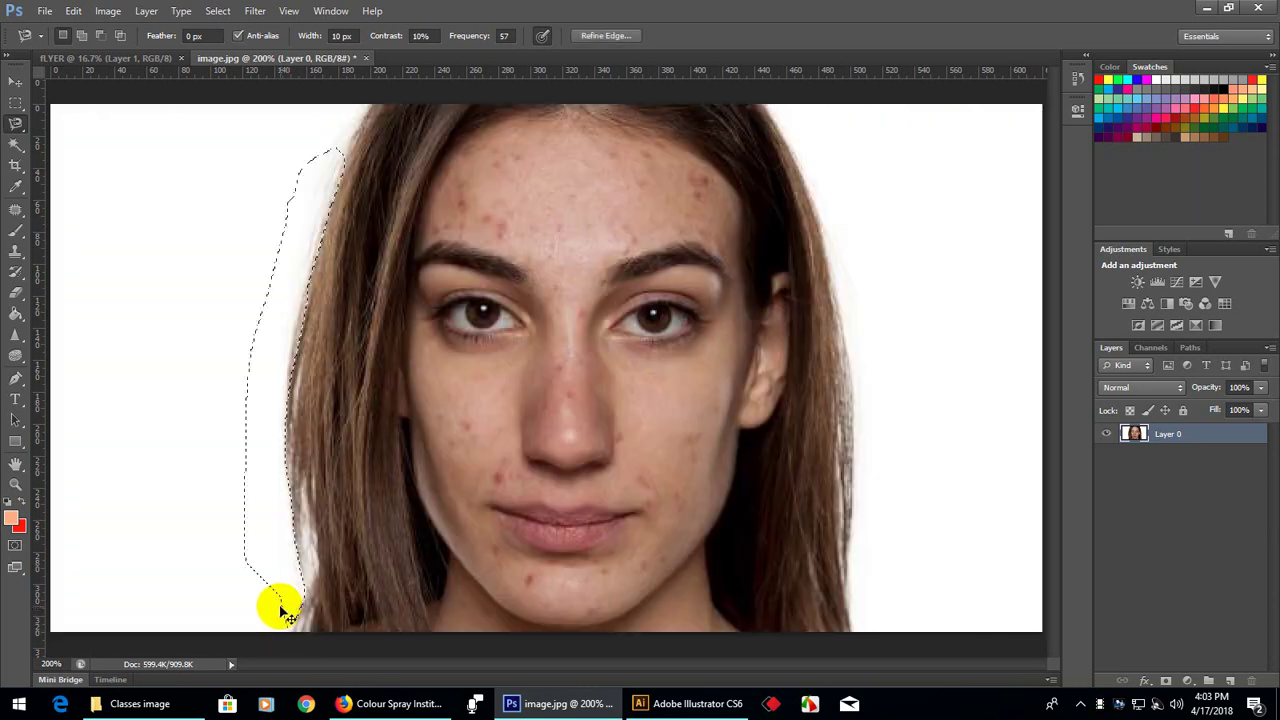
key(ctrl+d)
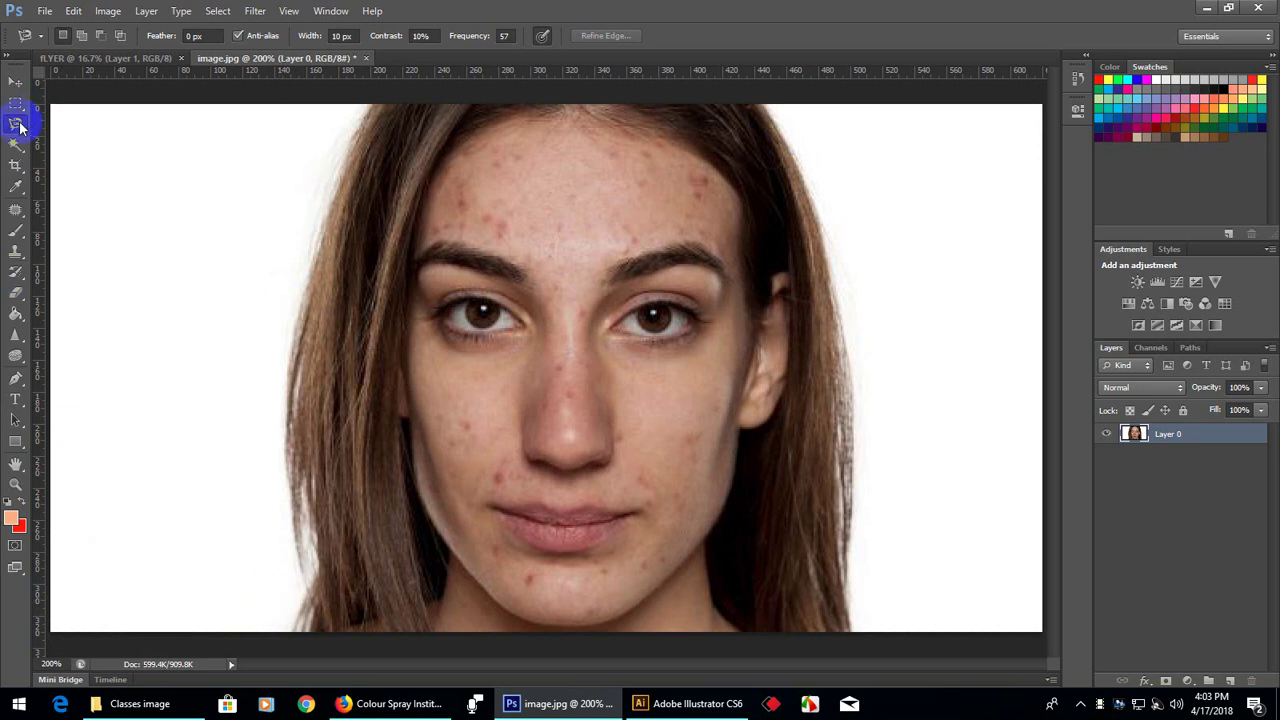
Look over the lasso variants, keeping Magnetic Lasso as the chosen one
drag(15, 123, 106, 128)
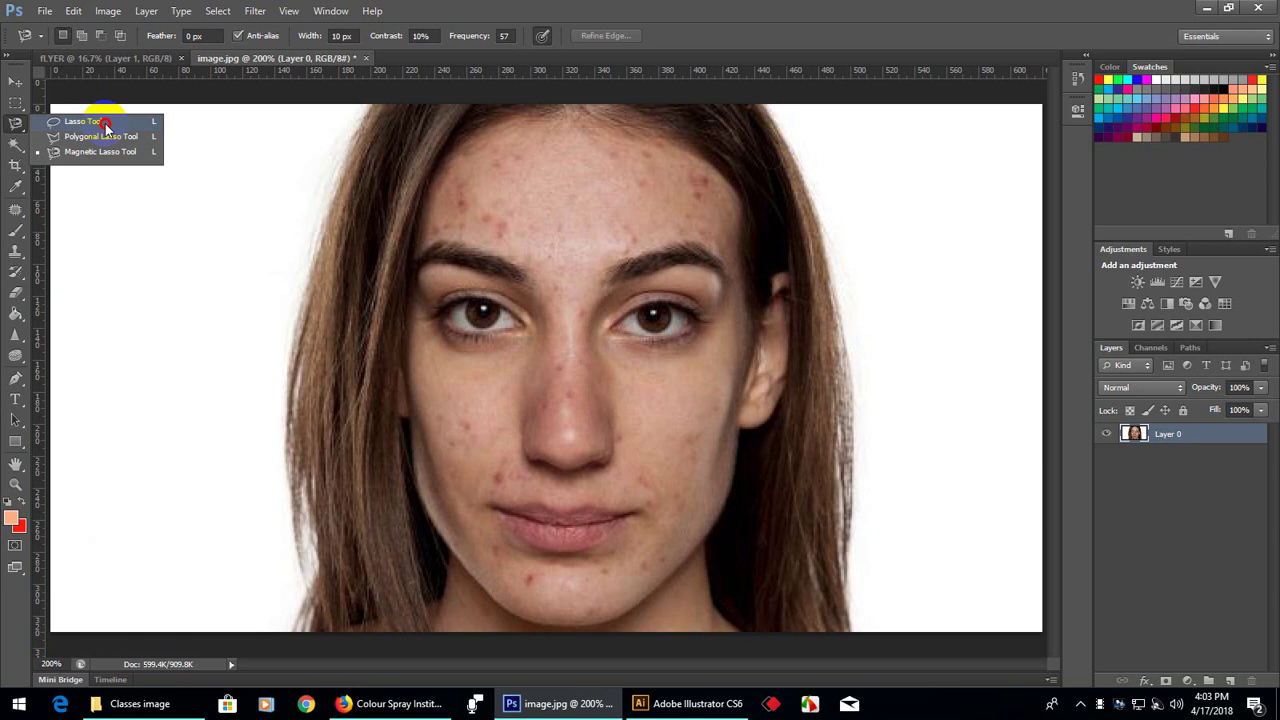
drag(106, 128, 126, 145)
drag(124, 137, 133, 158)
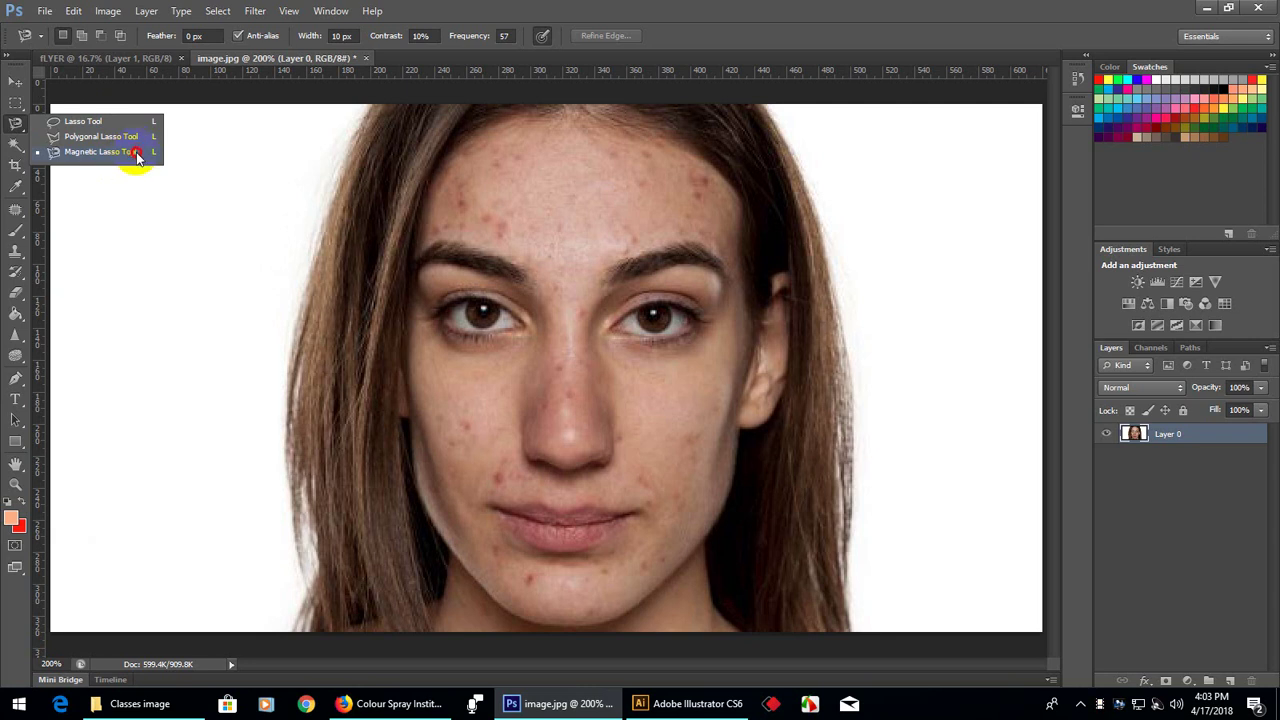
click(137, 152)
Use Quick Selection on the white background left of the hair, then deselect
click(15, 81)
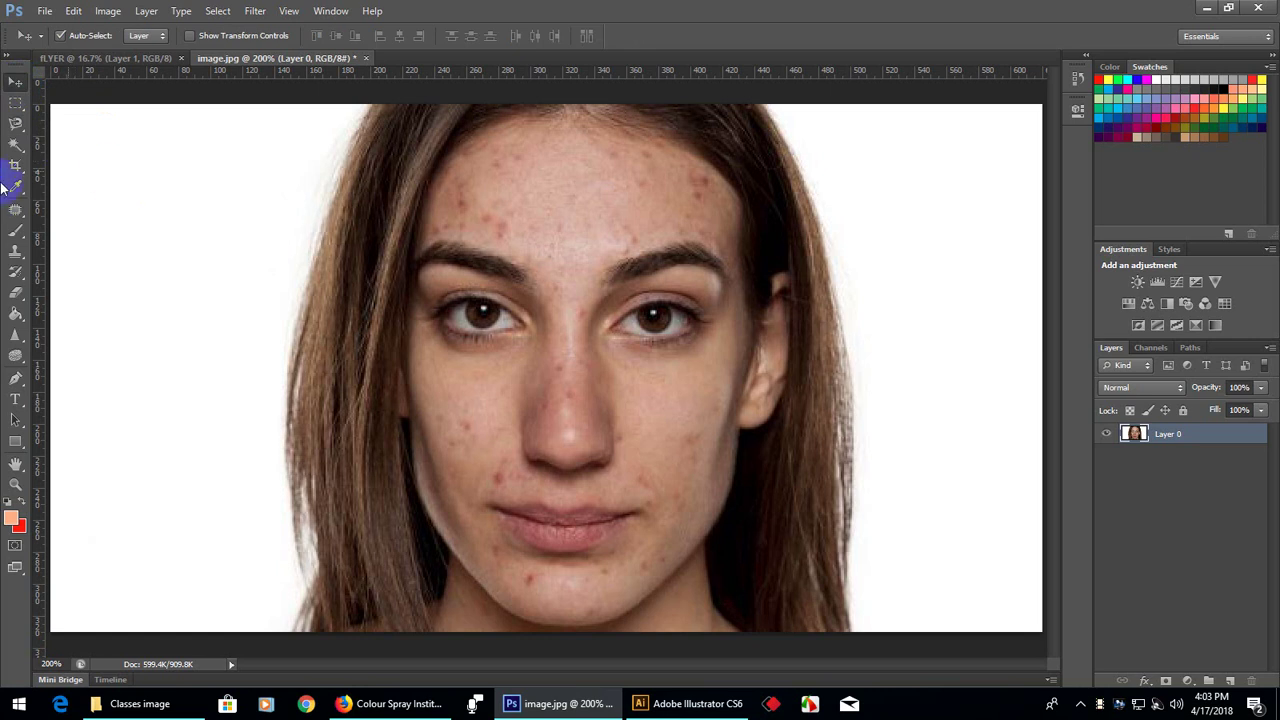
click(15, 145)
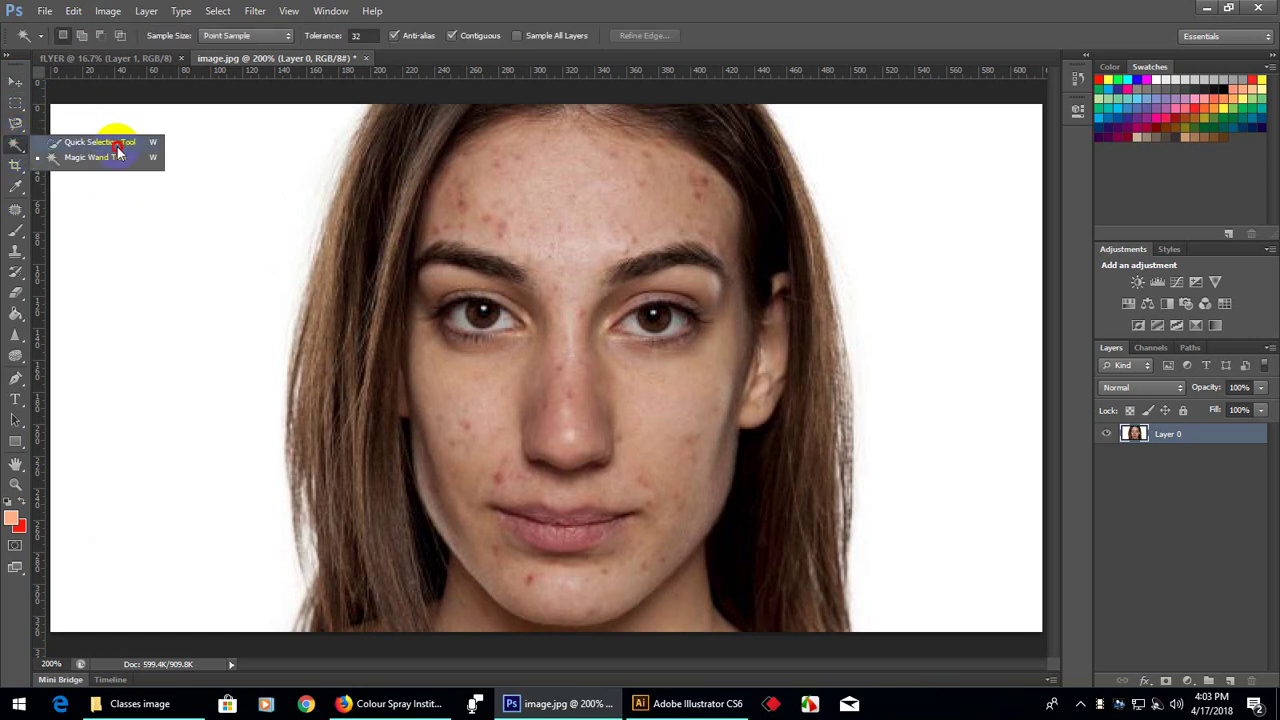
click(125, 142)
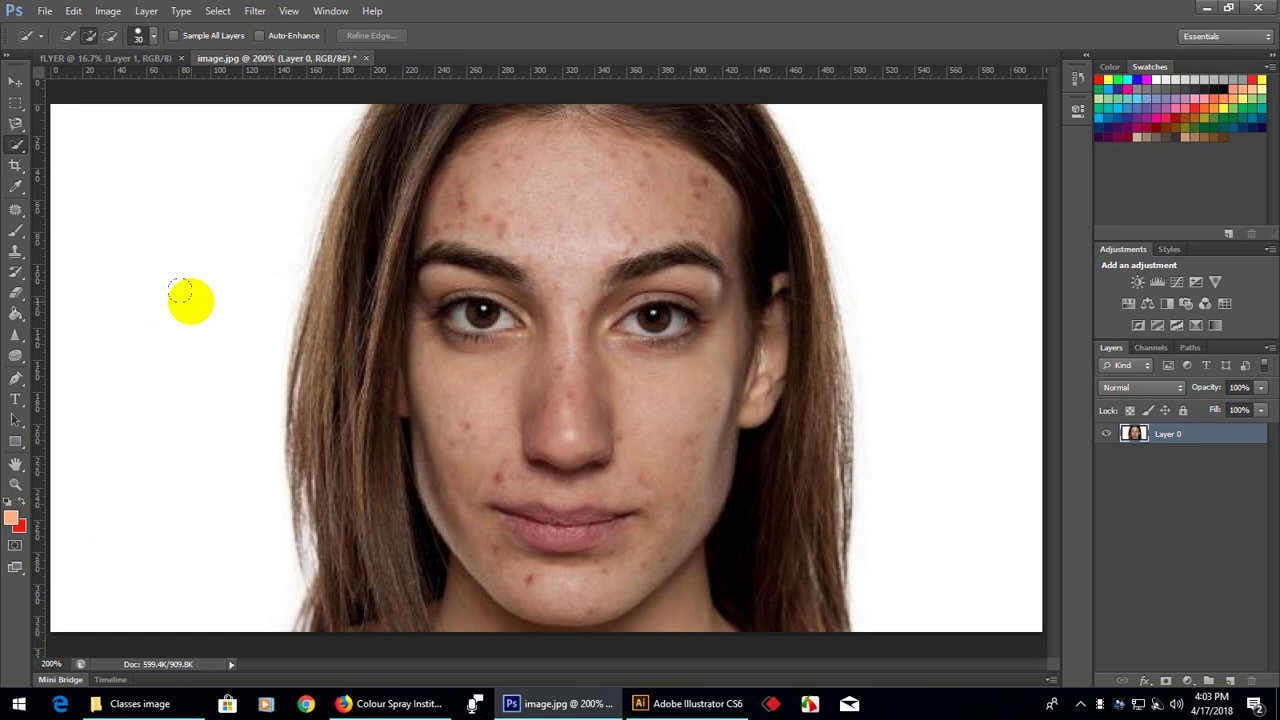
drag(180, 290, 163, 343)
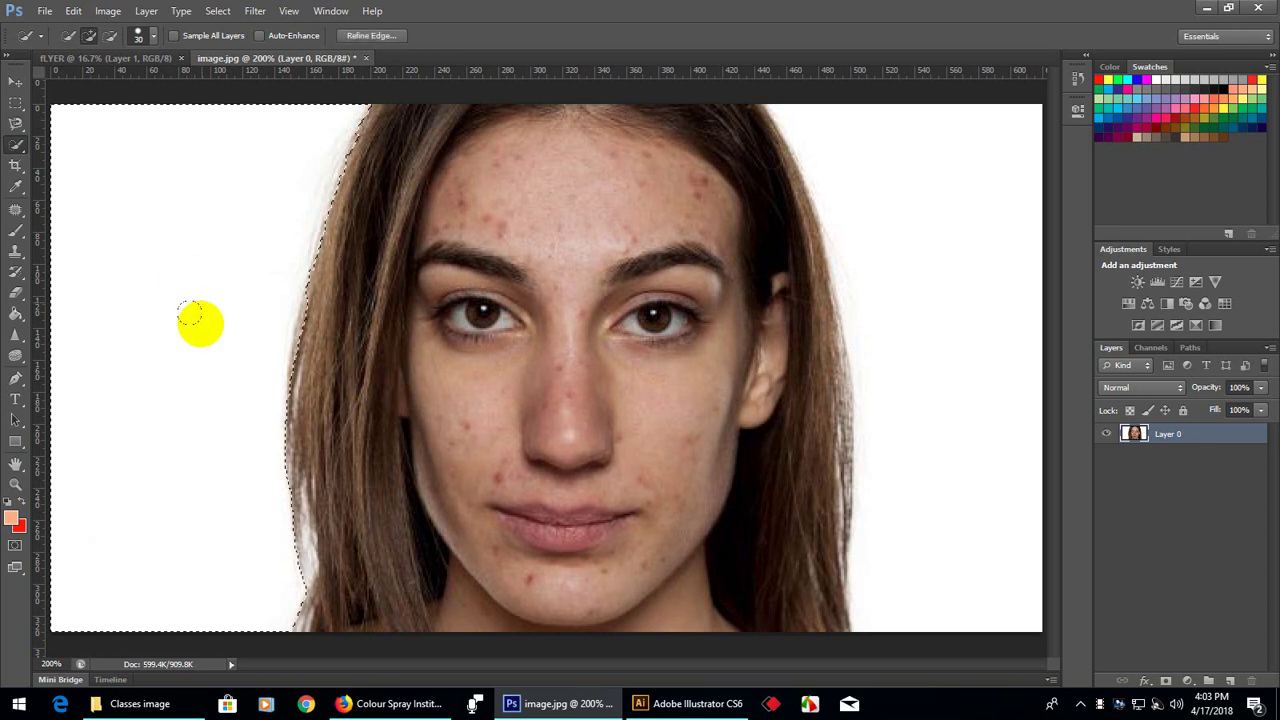
scroll(249, 460, down, 3)
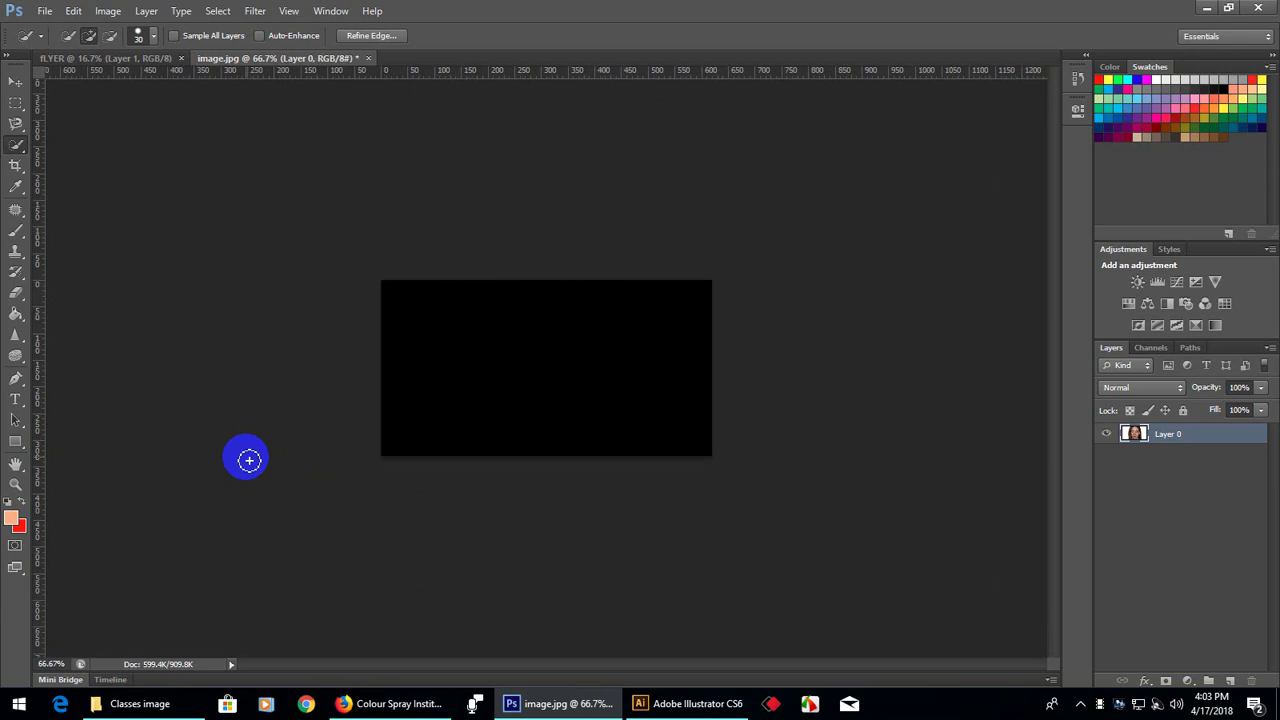
click(423, 317)
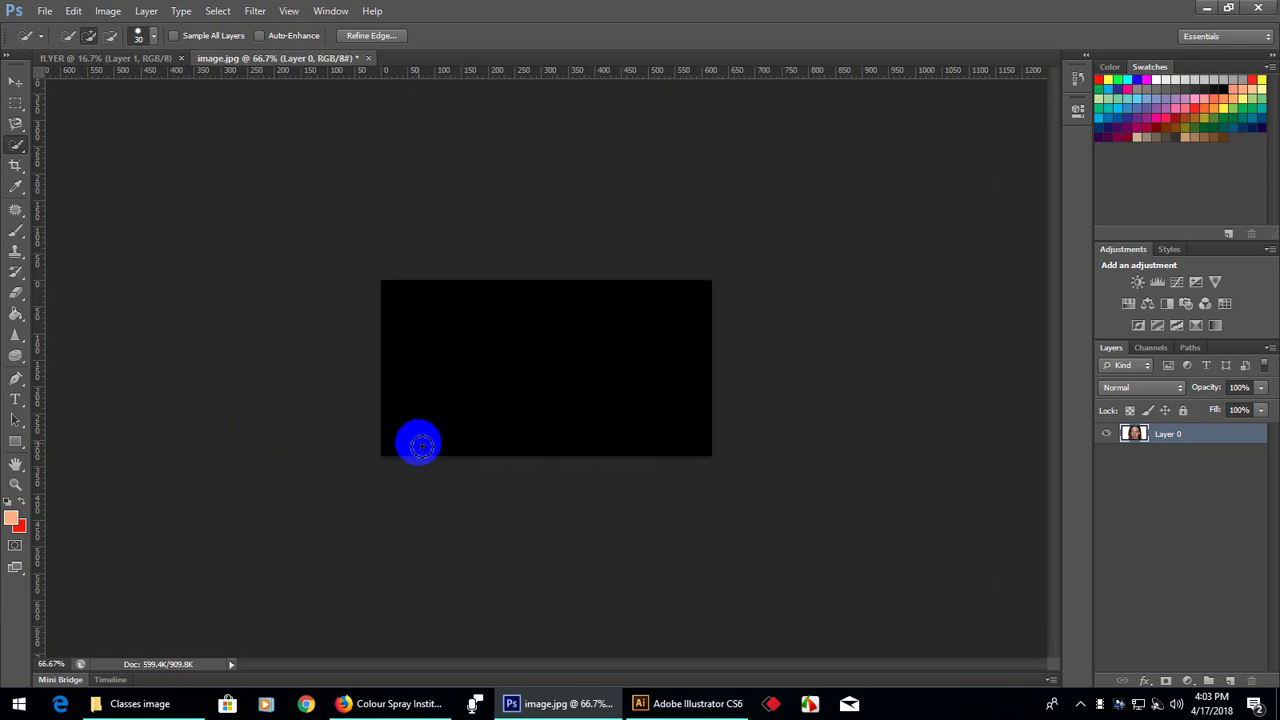
drag(420, 445, 452, 372)
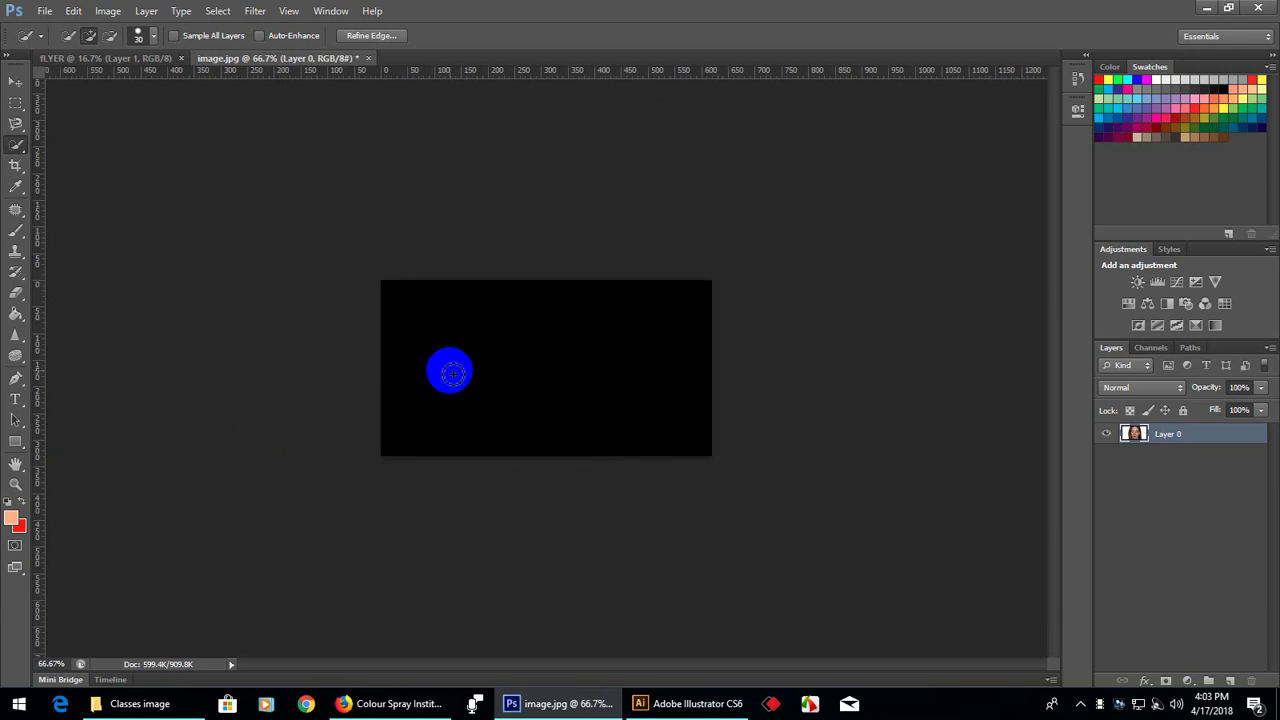
scroll(452, 372, up, 1)
scroll(452, 372, up, 1)
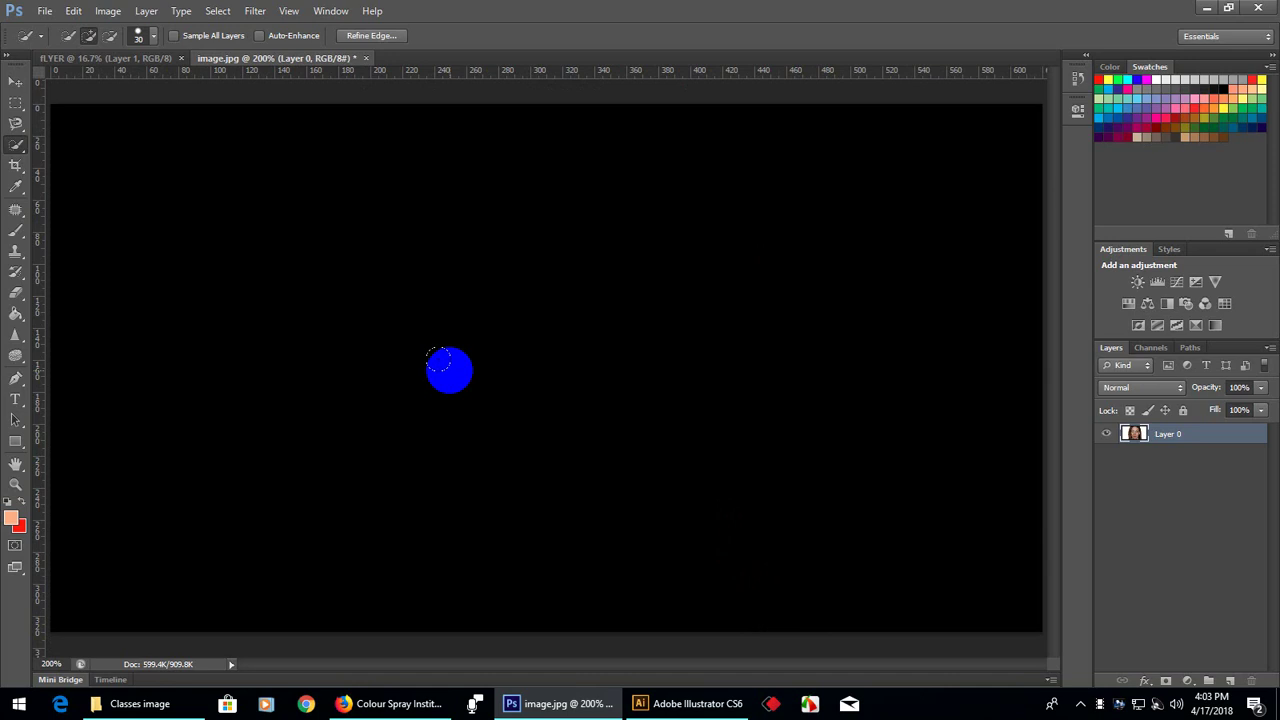
scroll(440, 364, down, 1)
scroll(450, 372, down, 1)
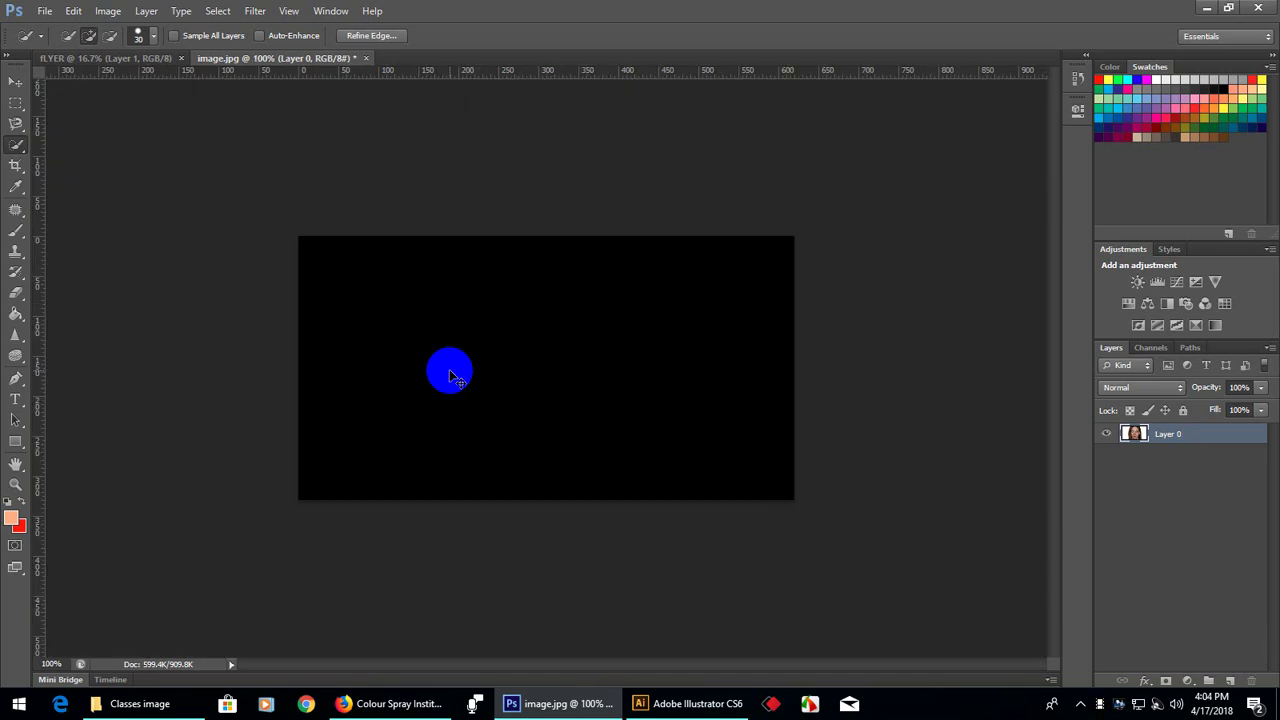
key(ctrl+d)
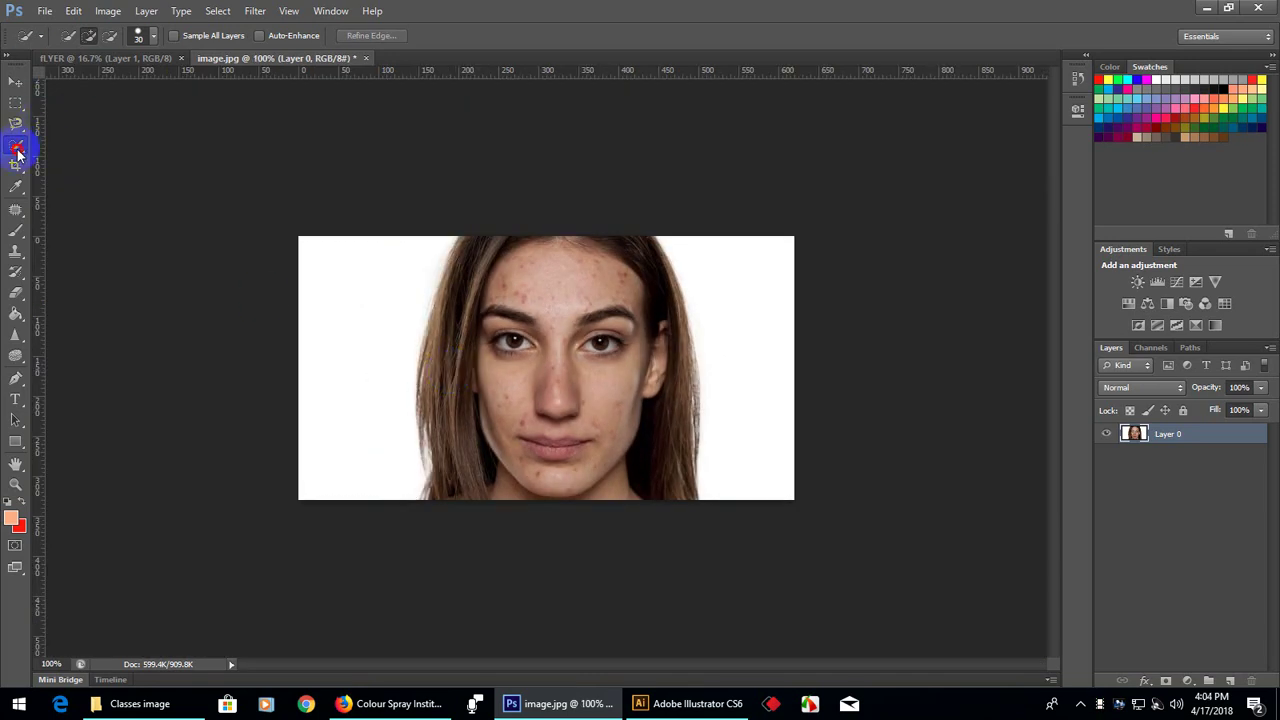
Switch from Quick Selection to the Magic Wand tool (Tolerance 32, Contiguous)
right_click(17, 150)
click(98, 163)
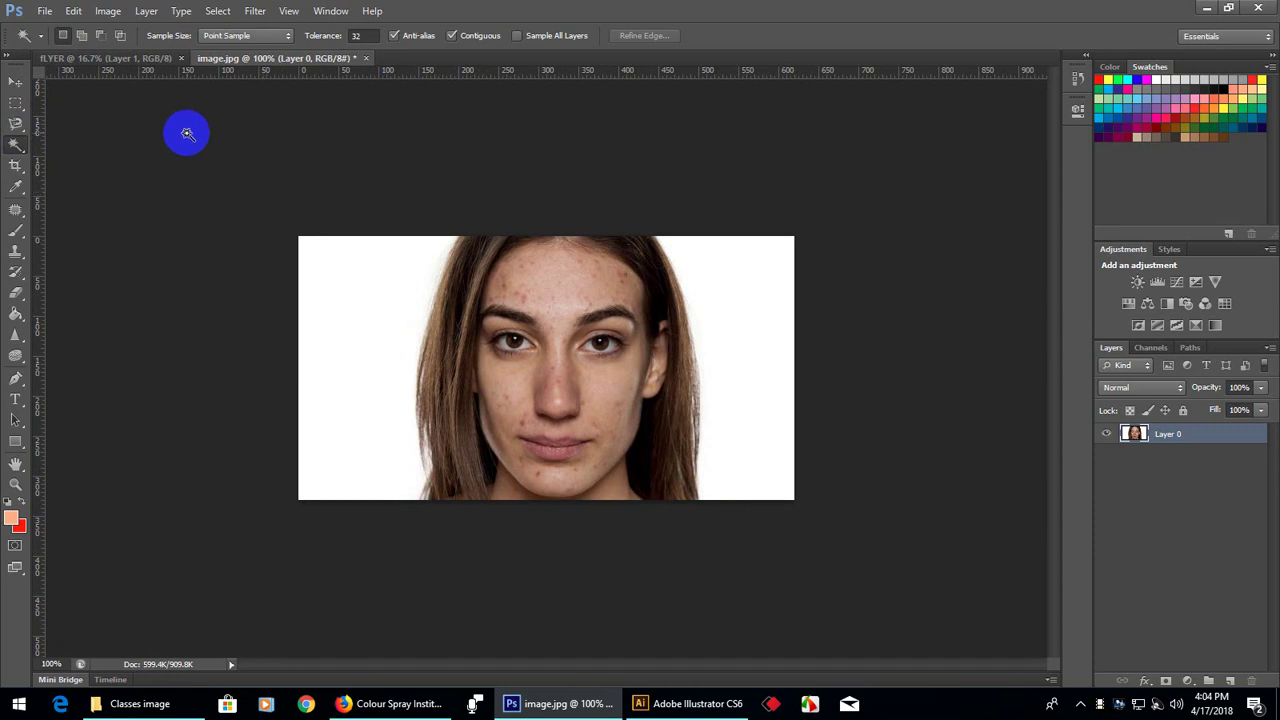
click(400, 266)
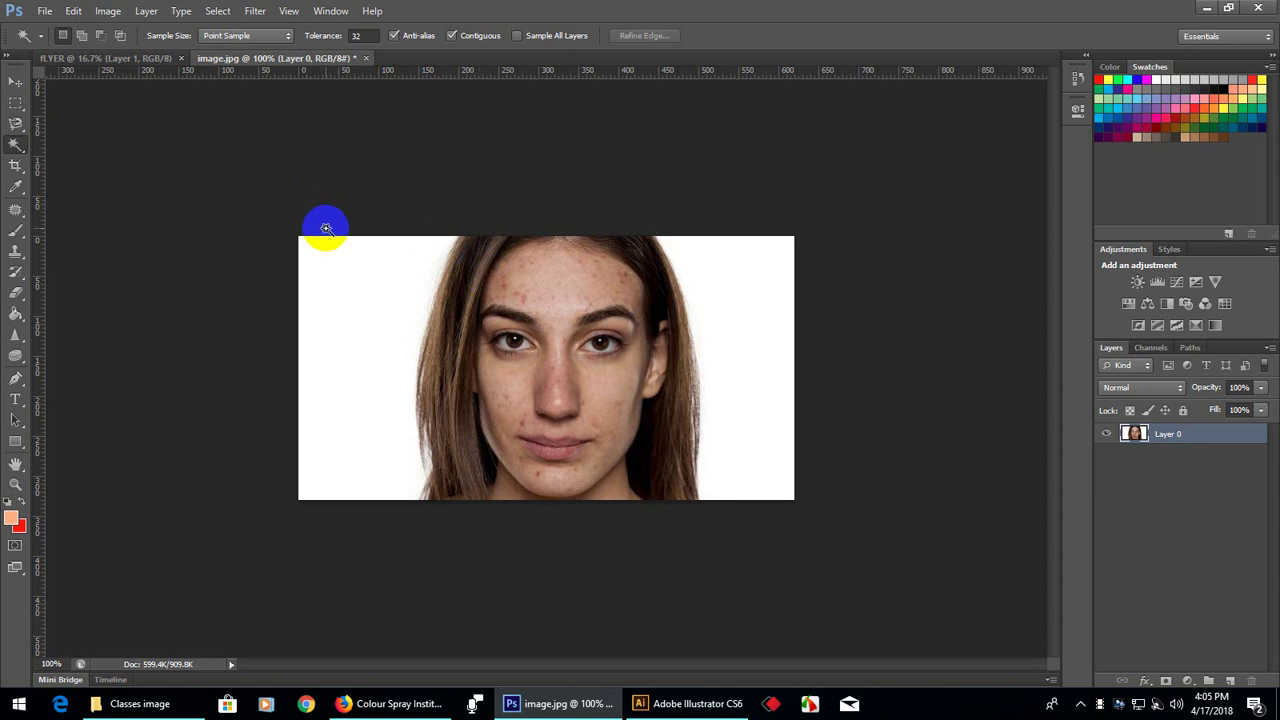
Try Magic Wand selections on the left and right white backgrounds, then clear them
click(350, 303)
click(695, 353)
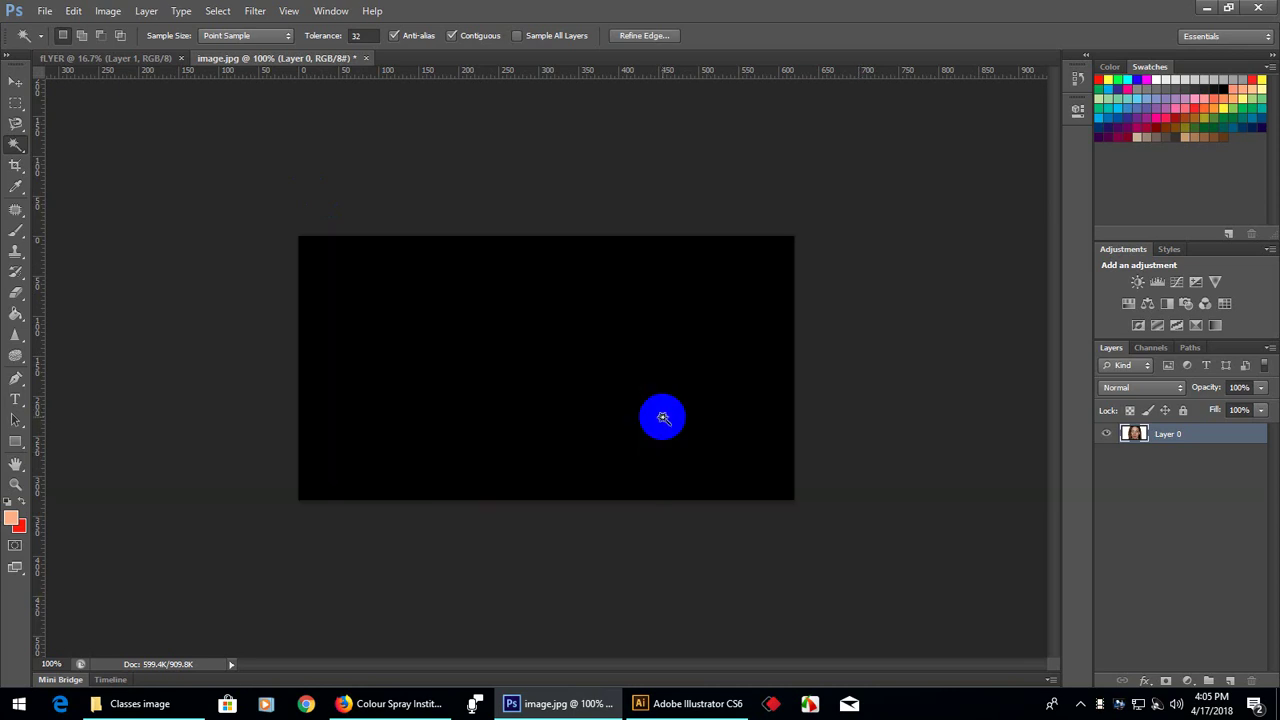
click(394, 274)
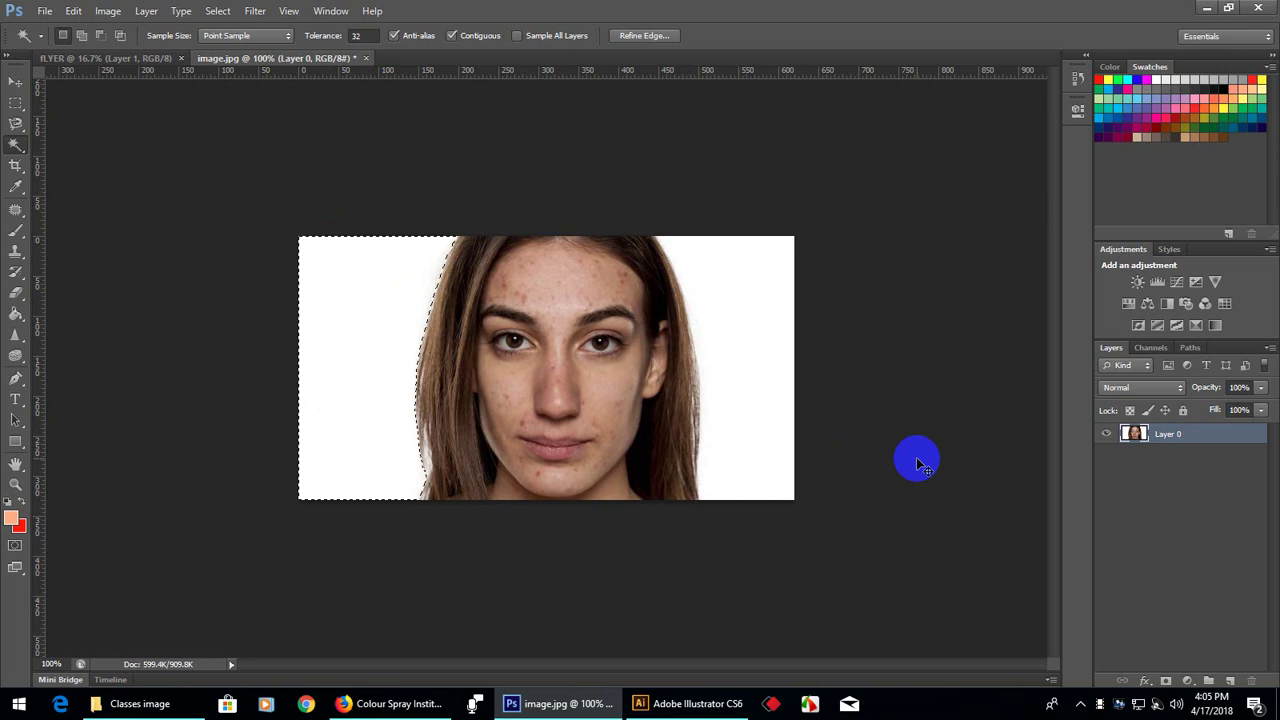
click(917, 459)
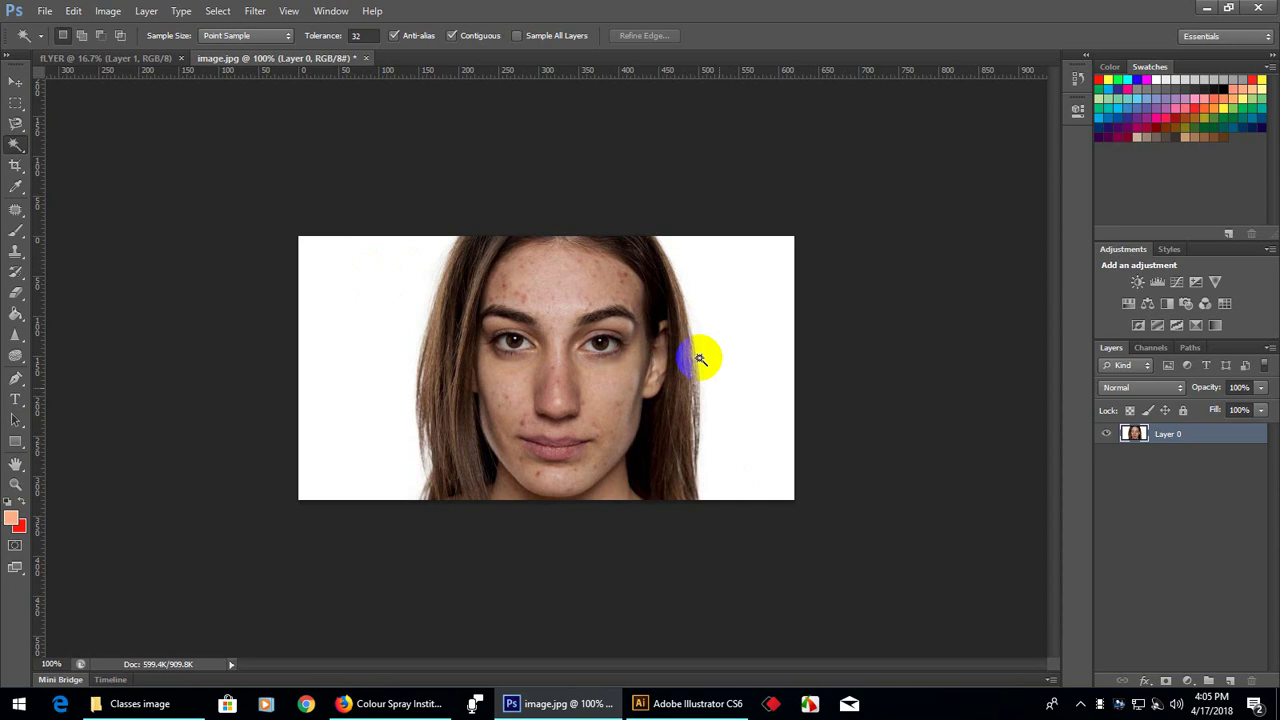
click(331, 551)
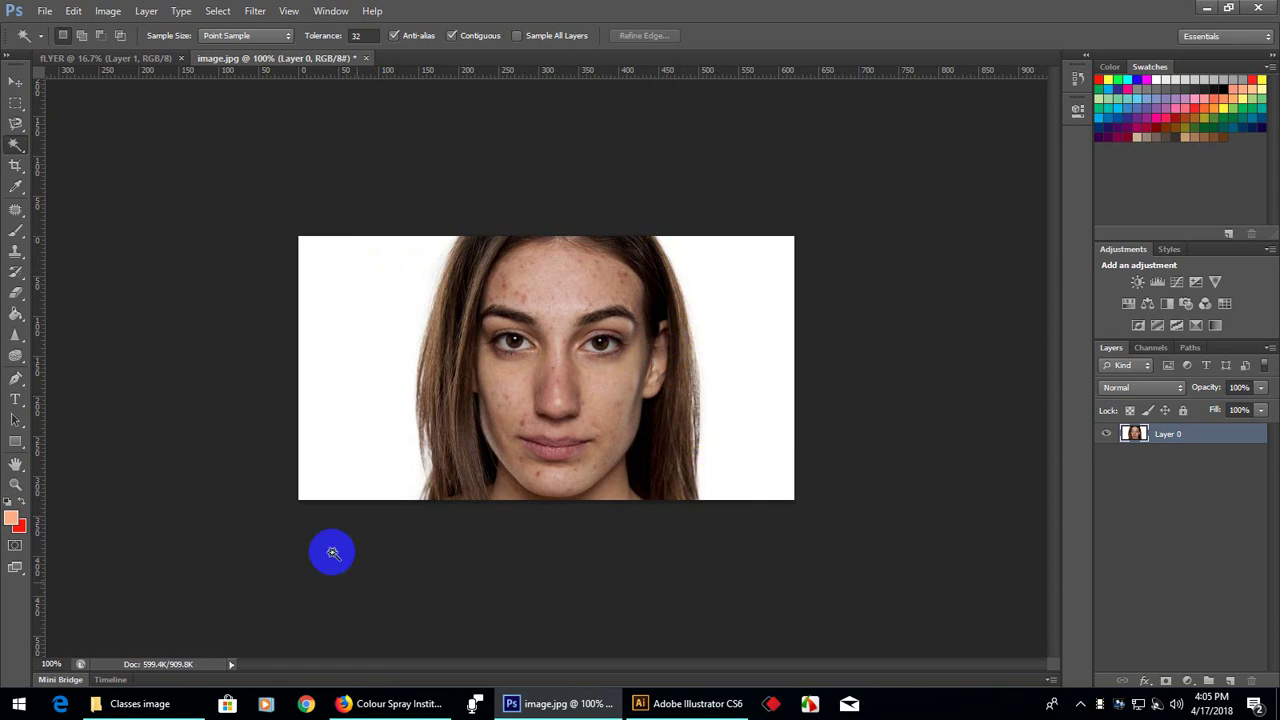
Fill the left and right white backgrounds with black, then deselect
click(354, 315)
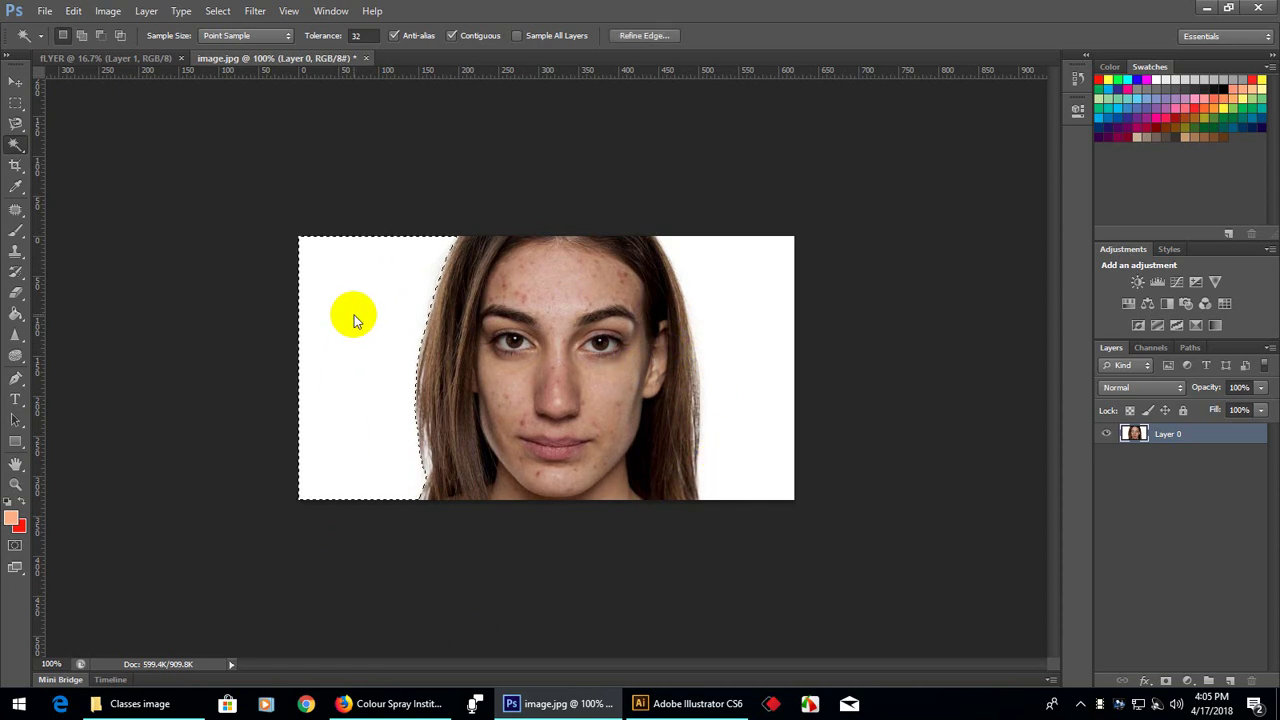
key(Delete)
key(ctrl+BackSpace)
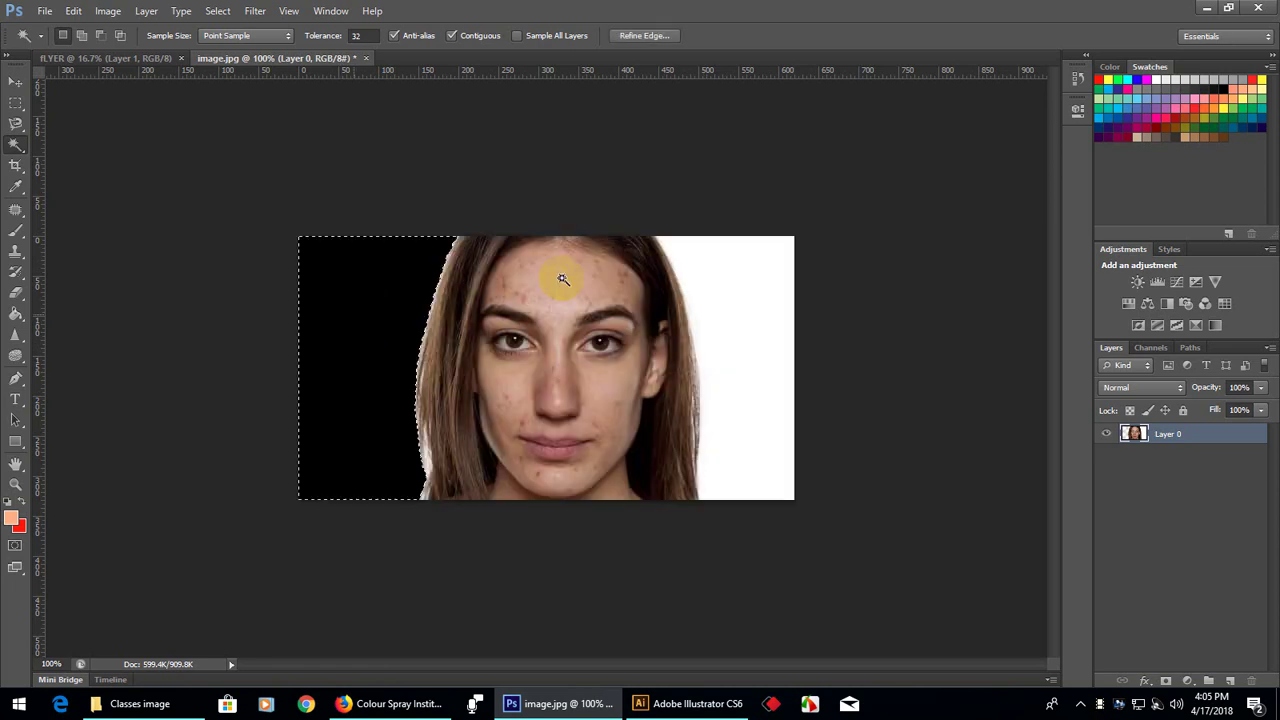
click(750, 319)
key(Delete)
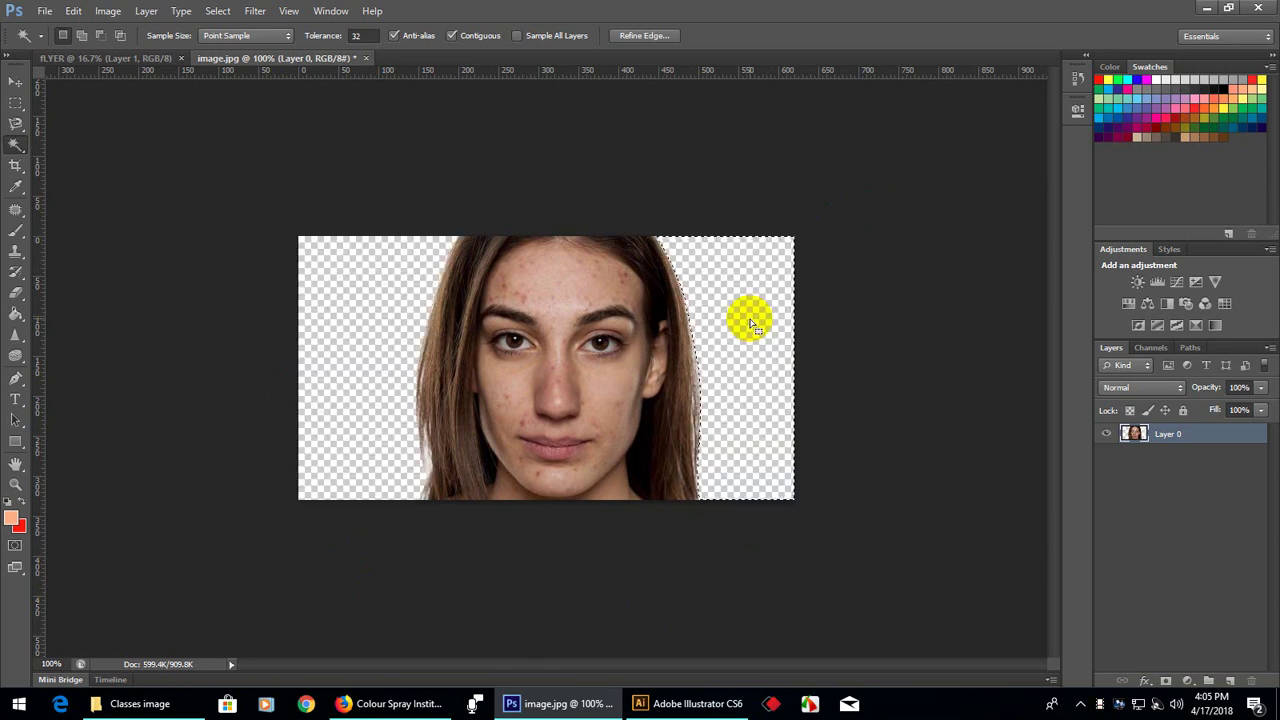
key(ctrl+BackSpace)
key(ctrl+d)
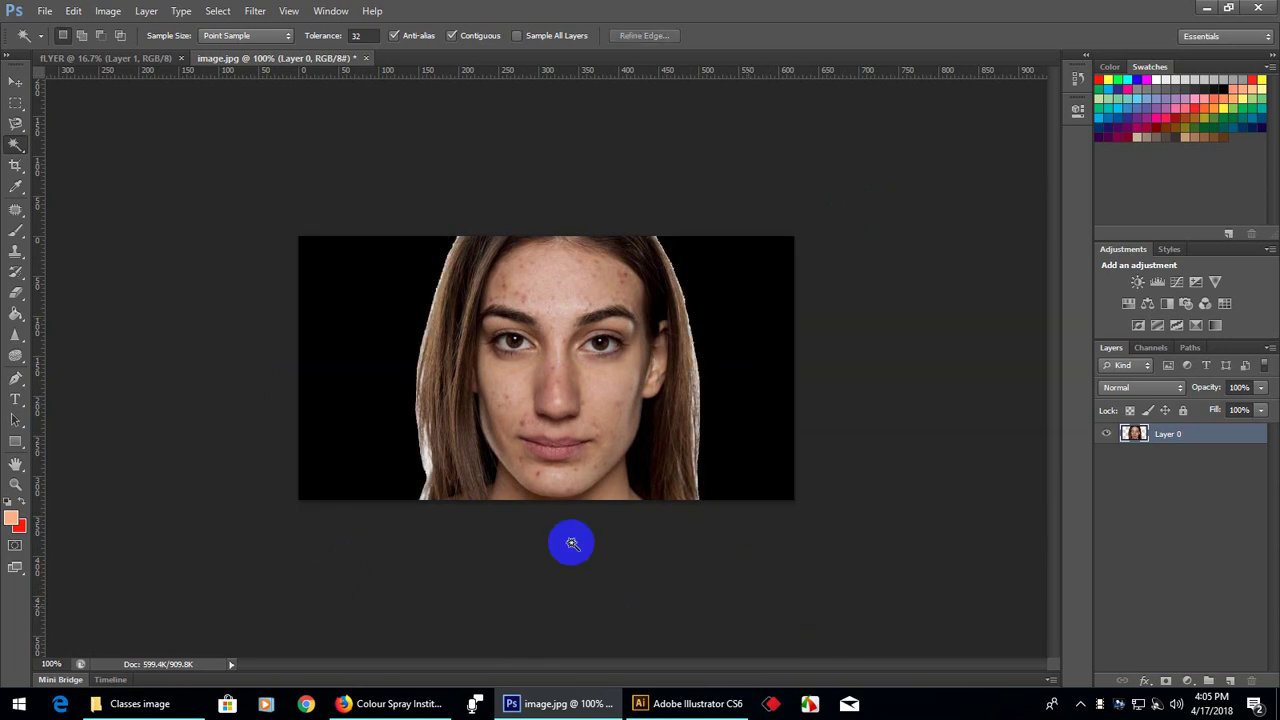
click(15, 81)
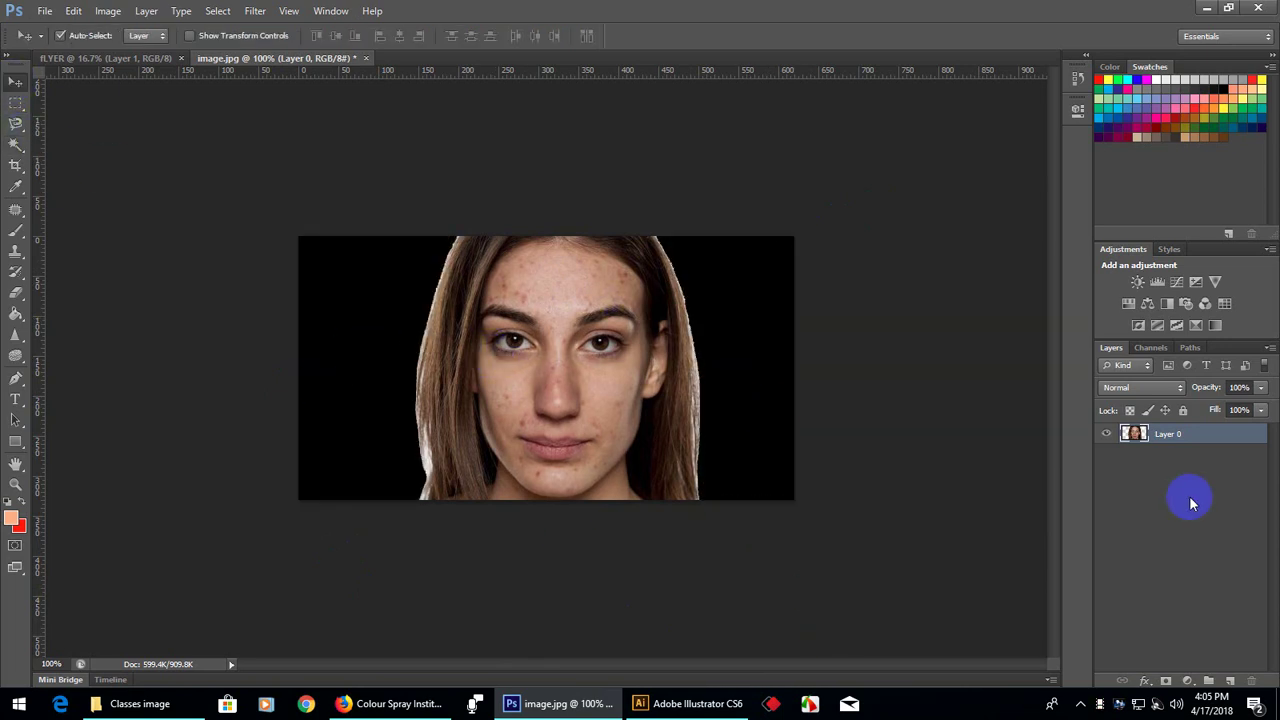
Add a new empty Layer 1 and drag it below Layer 0
double_click(1206, 443)
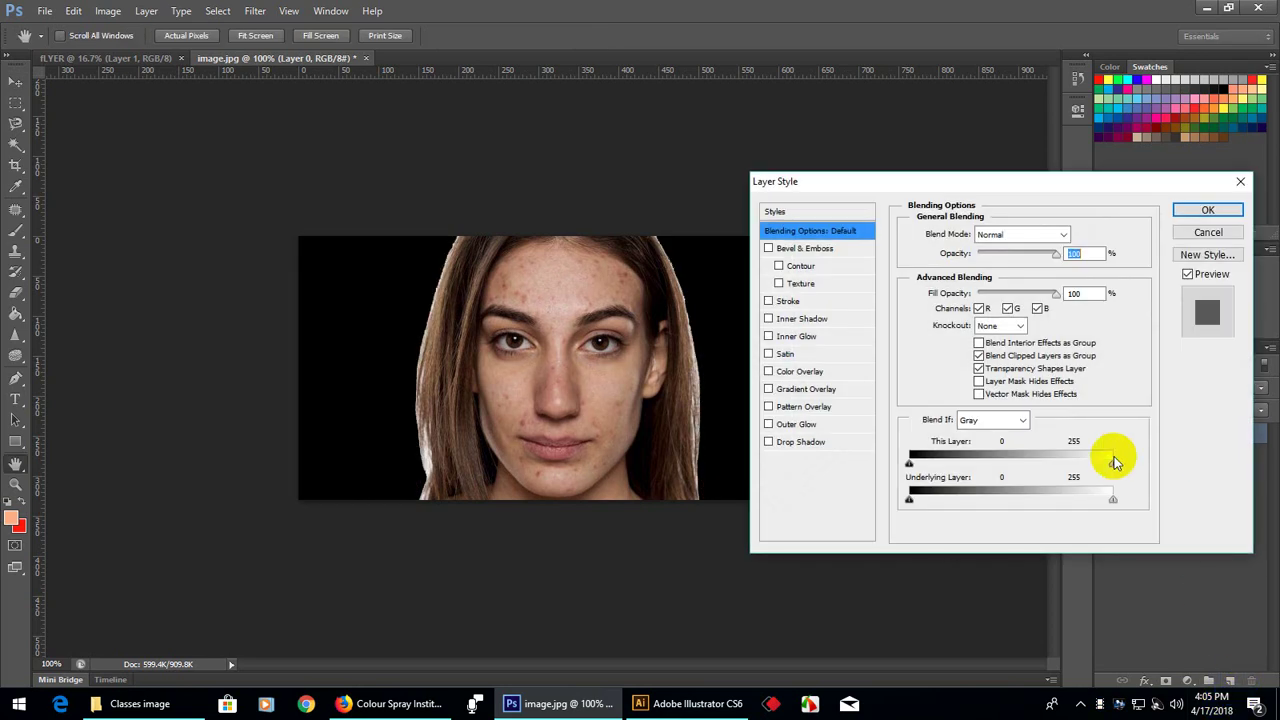
click(1207, 210)
click(1228, 680)
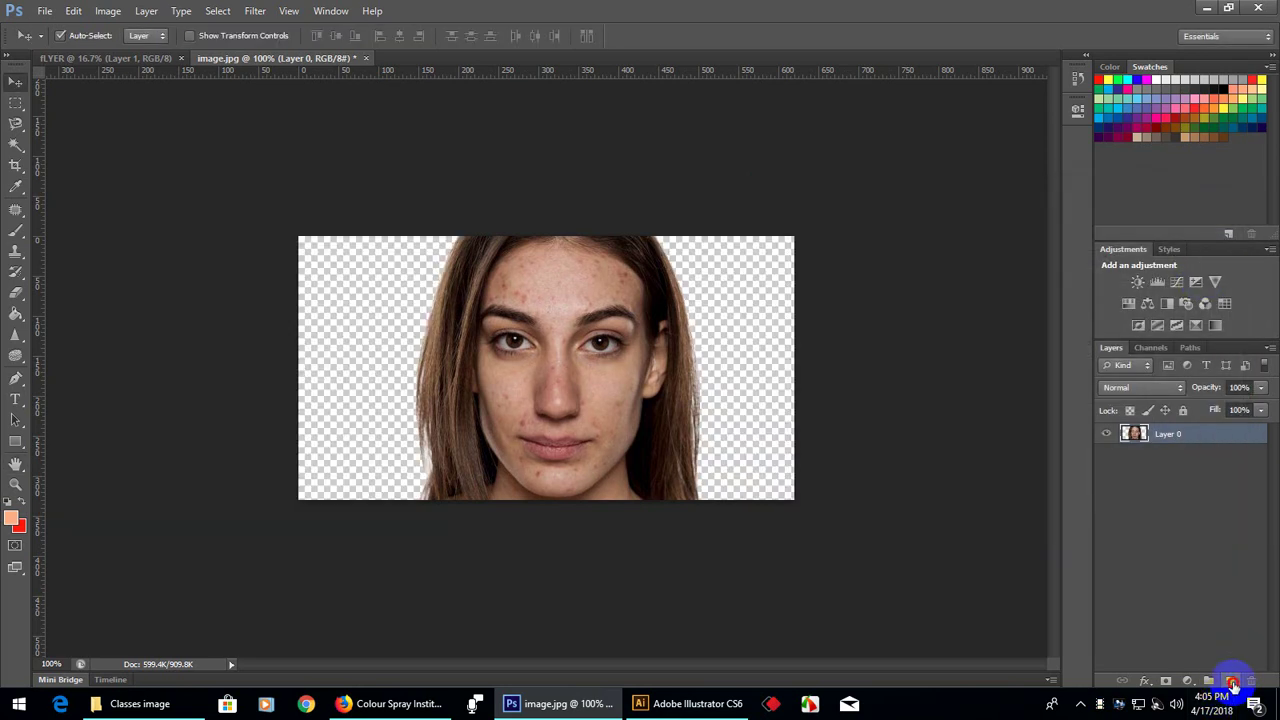
drag(1190, 434, 1199, 578)
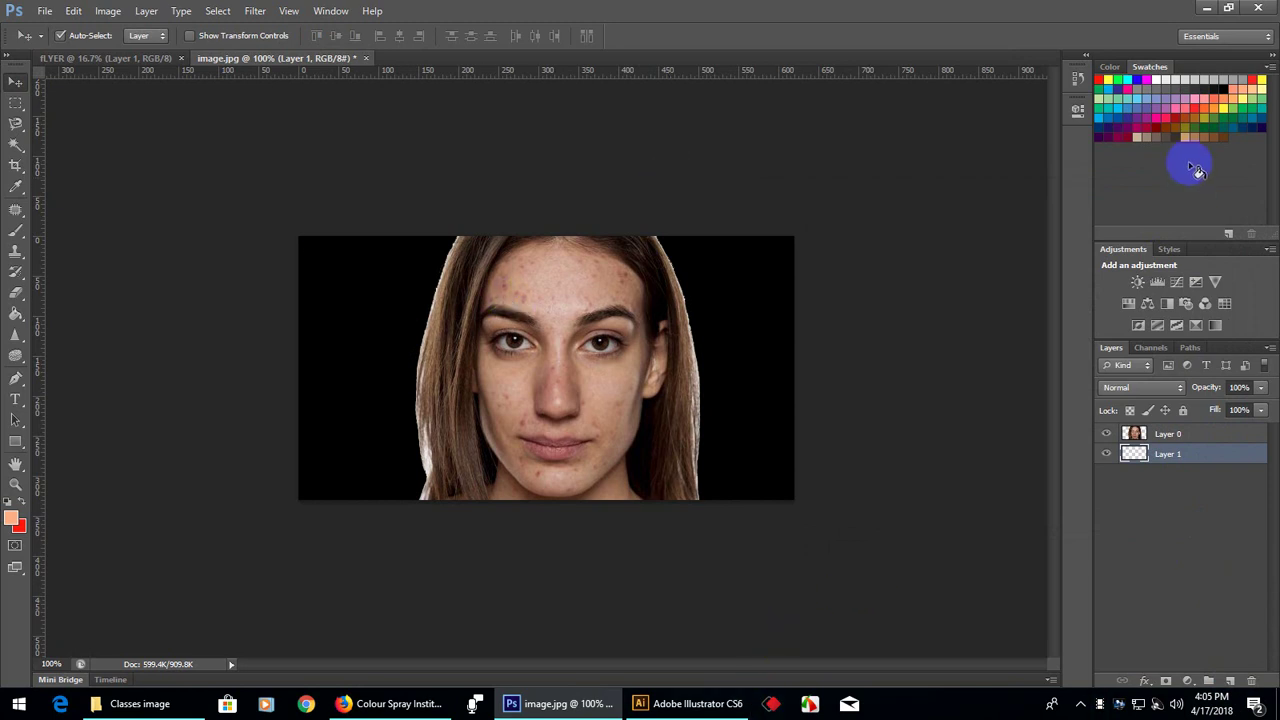
Paint-bucket Layer 1 with red from the Swatches, then undo the fill
click(1100, 78)
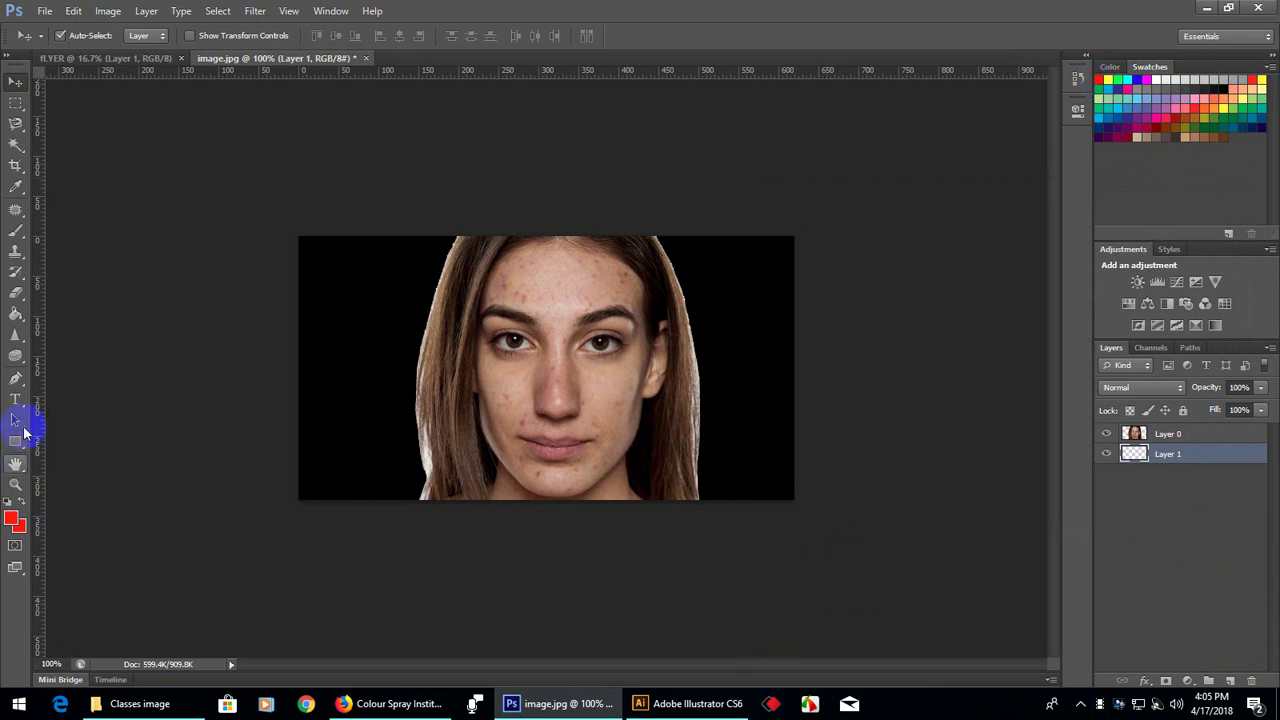
click(17, 318)
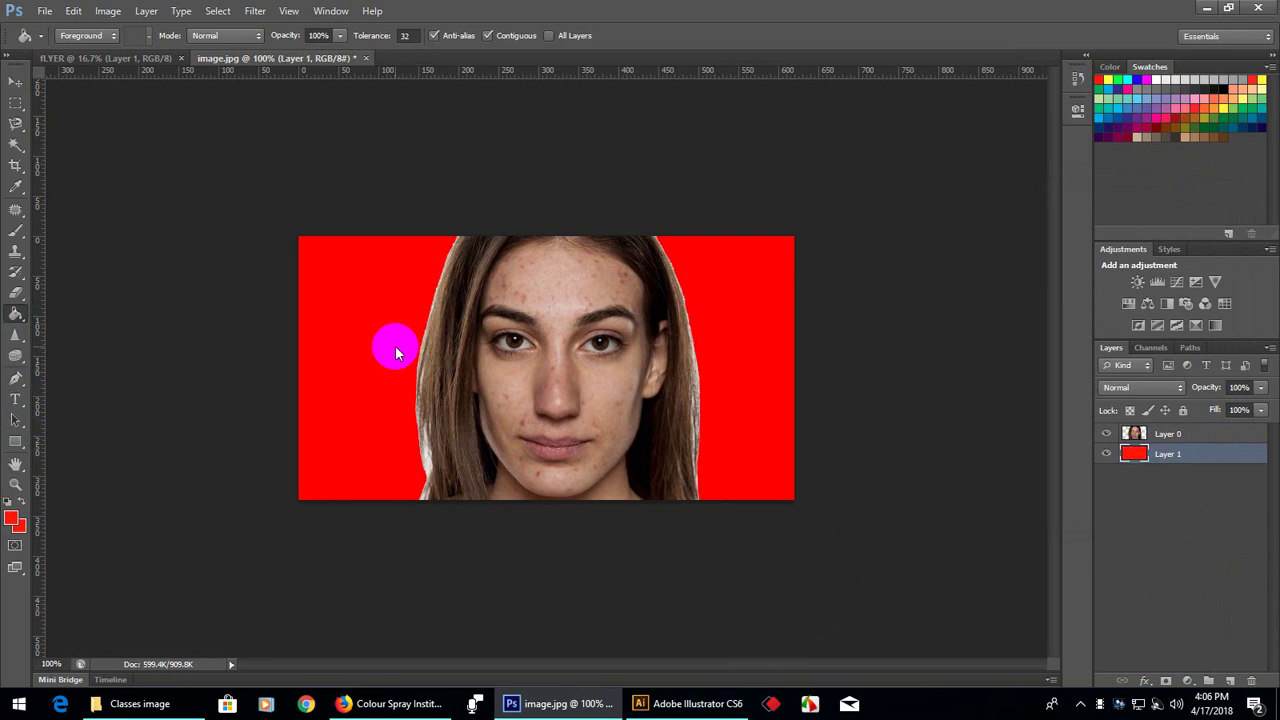
click(394, 346)
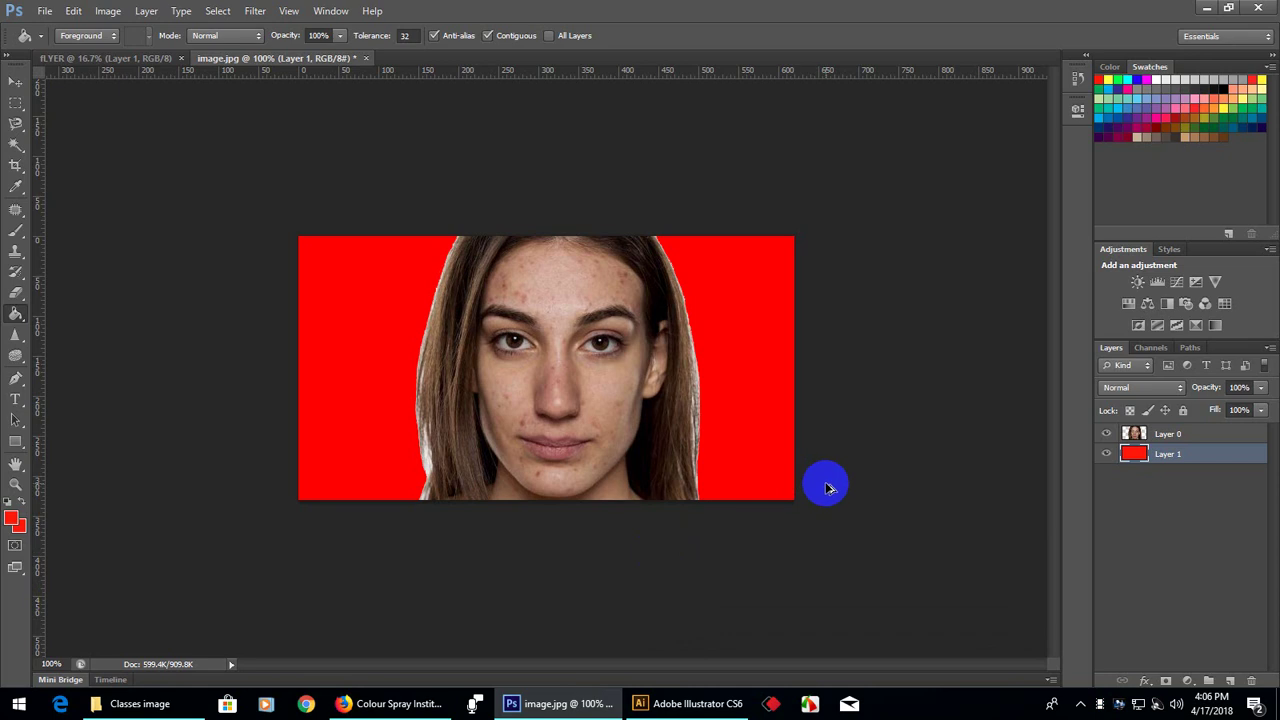
key(ctrl+z)
Step back through history to the original white background without Layer 1
key(ctrl+alt+z)
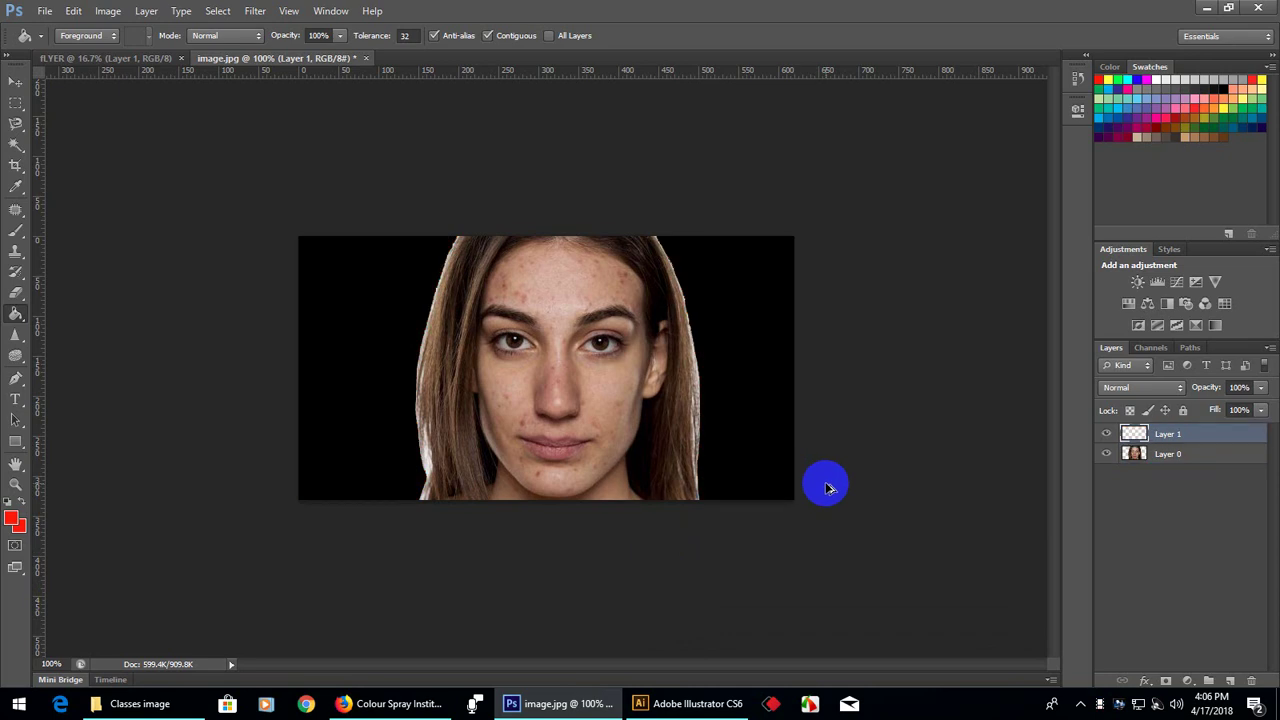
key(ctrl+alt+z)
key(ctrl+alt+z)
key(ctrl+alt+z)
key(ctrl+alt+z)
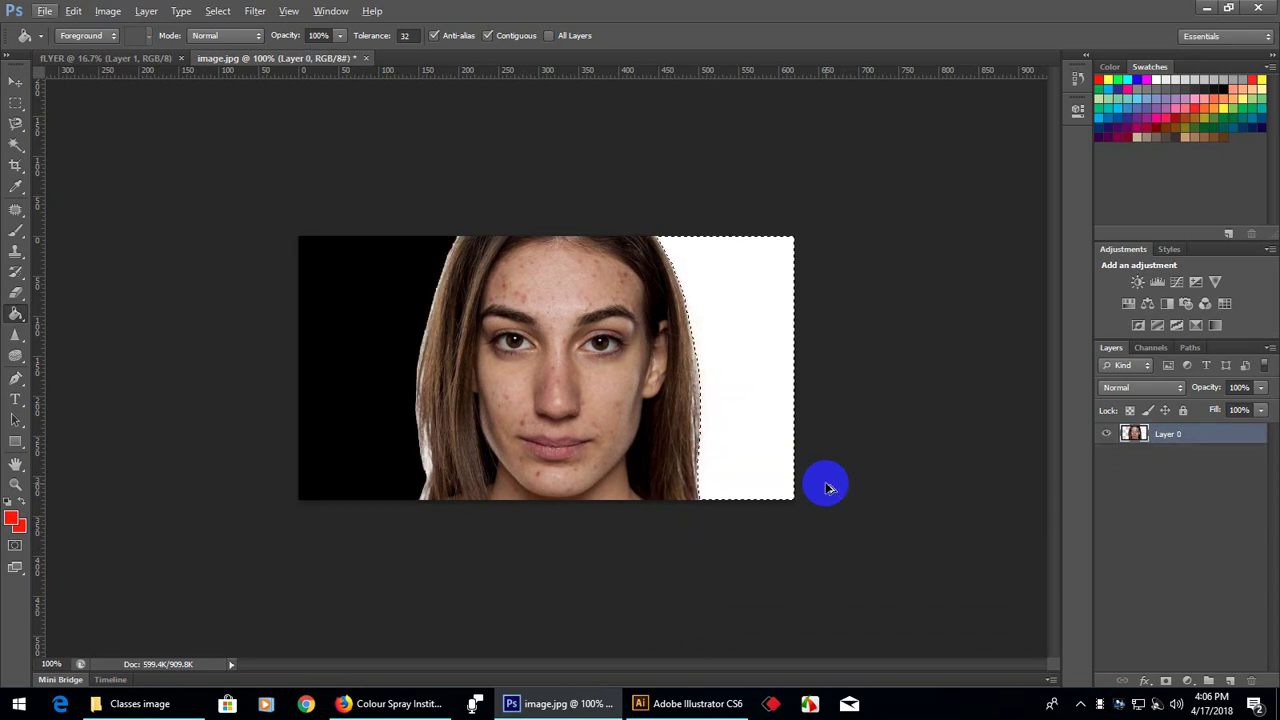
click(827, 488)
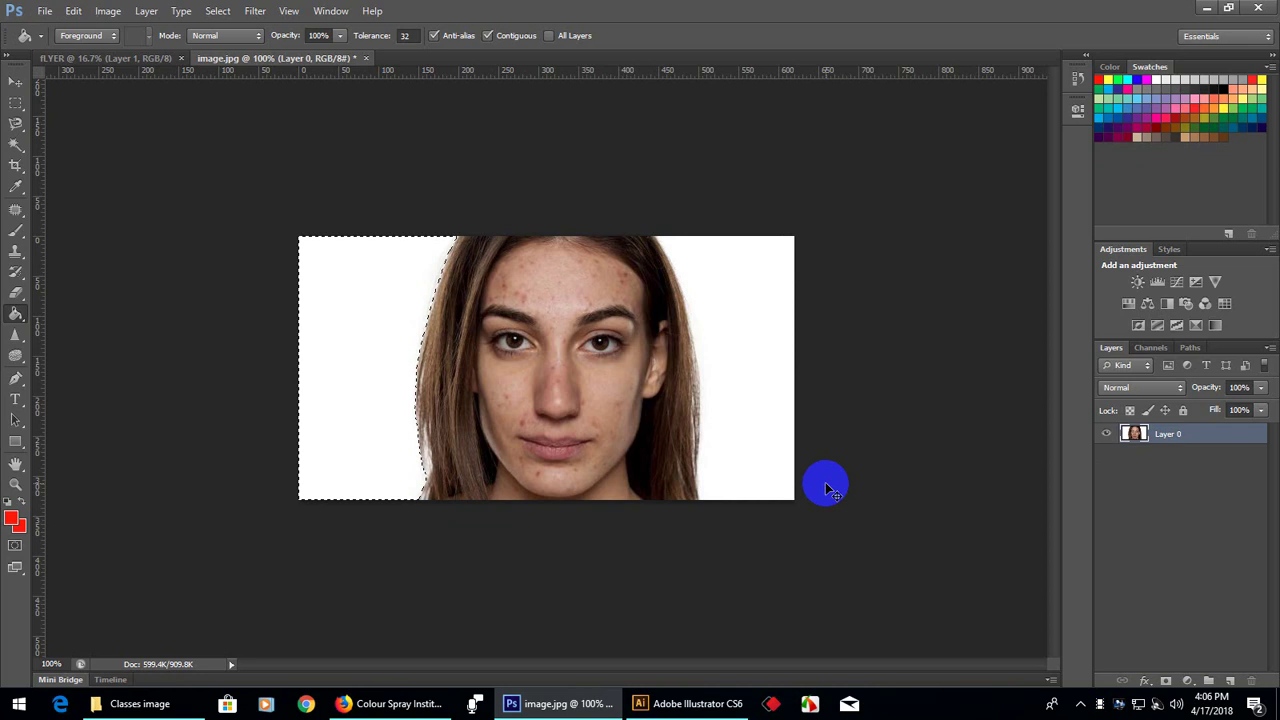
Click the canvas with the Move tool, then switch to the Crop Tool group
click(15, 81)
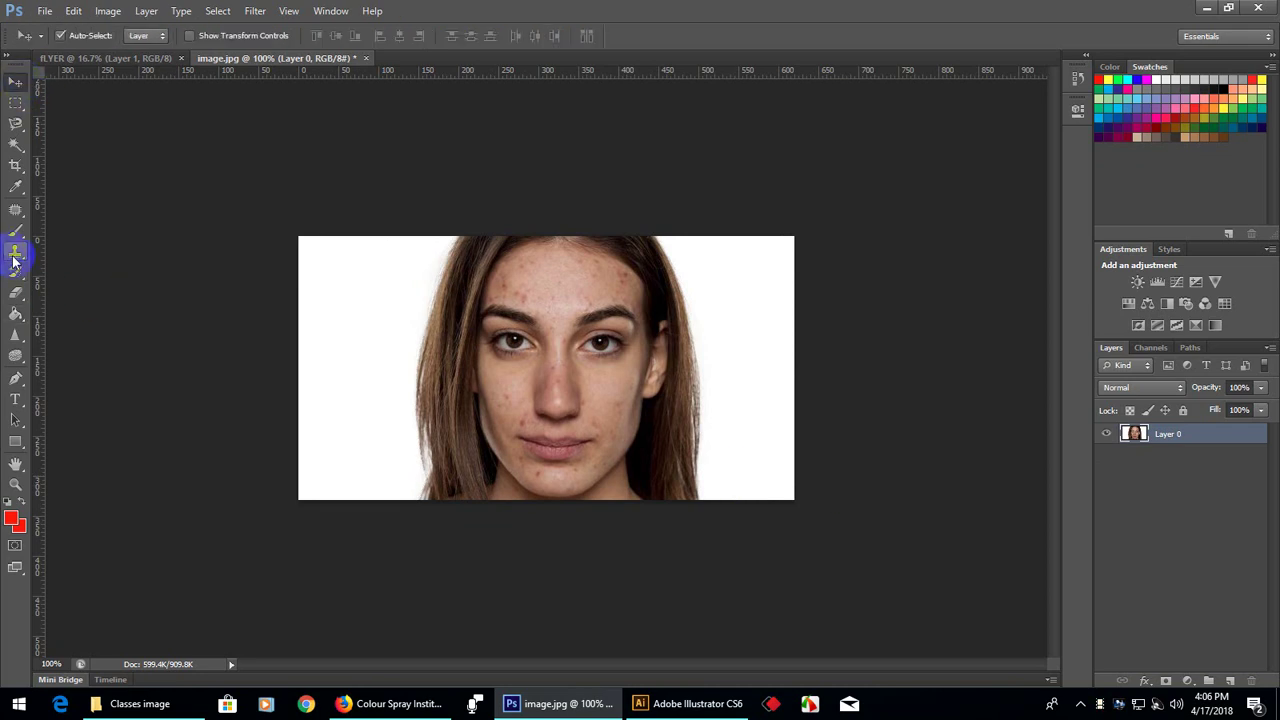
click(363, 254)
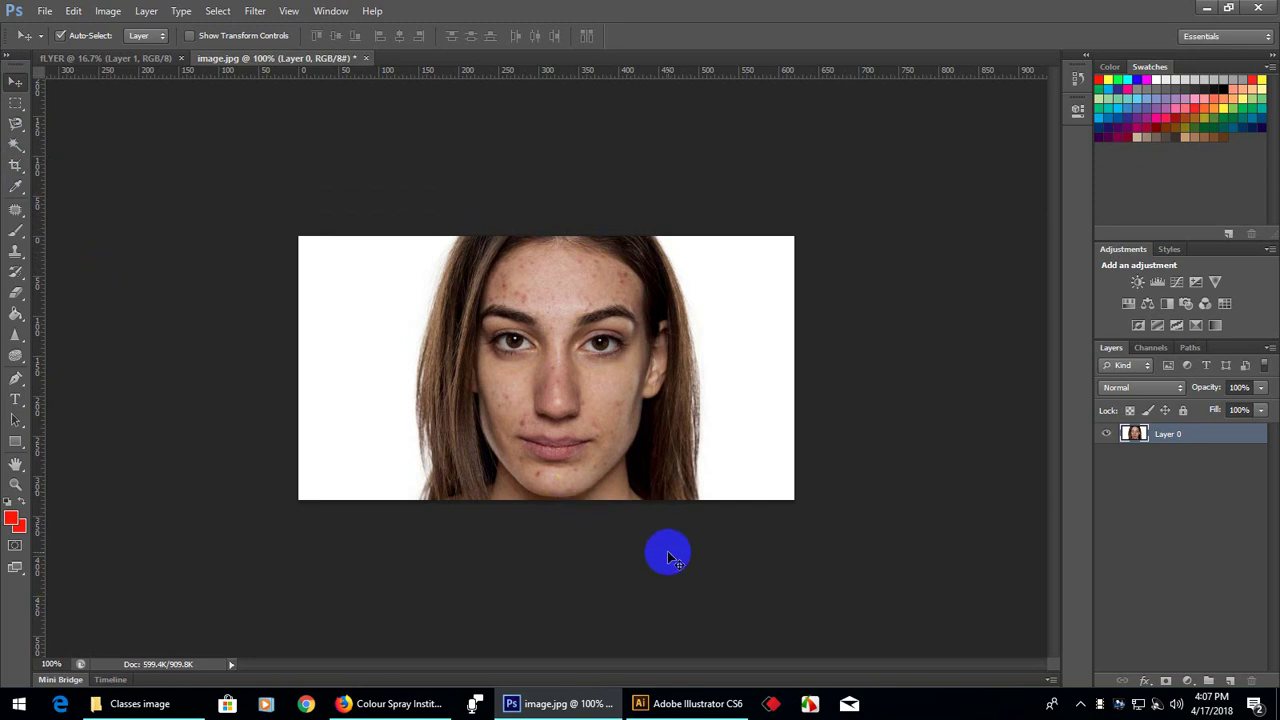
click(418, 398)
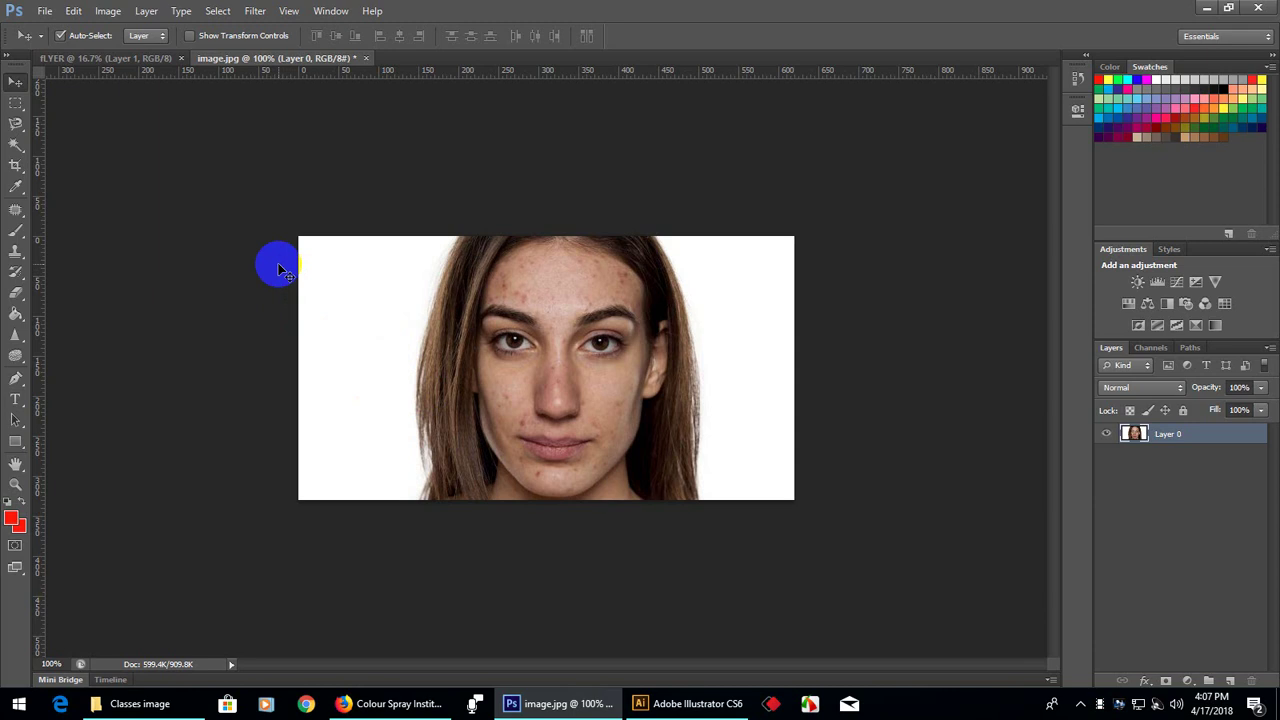
click(15, 209)
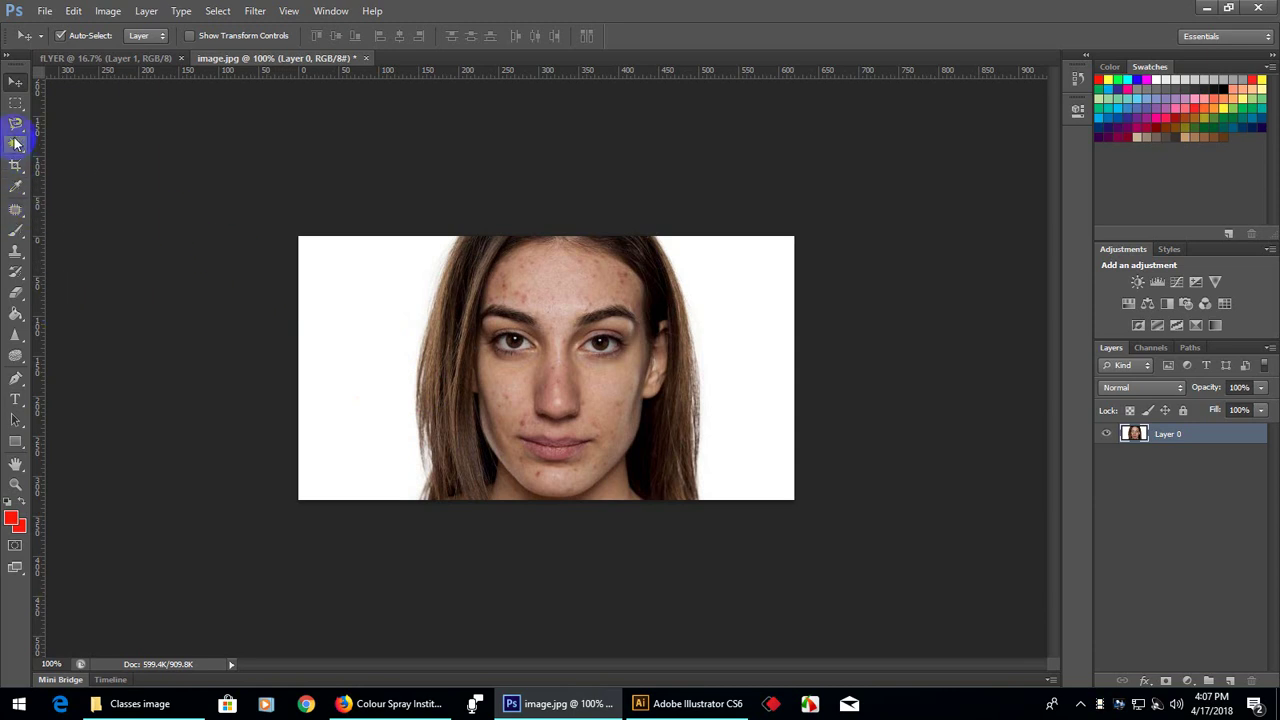
click(17, 168)
drag(17, 172, 87, 167)
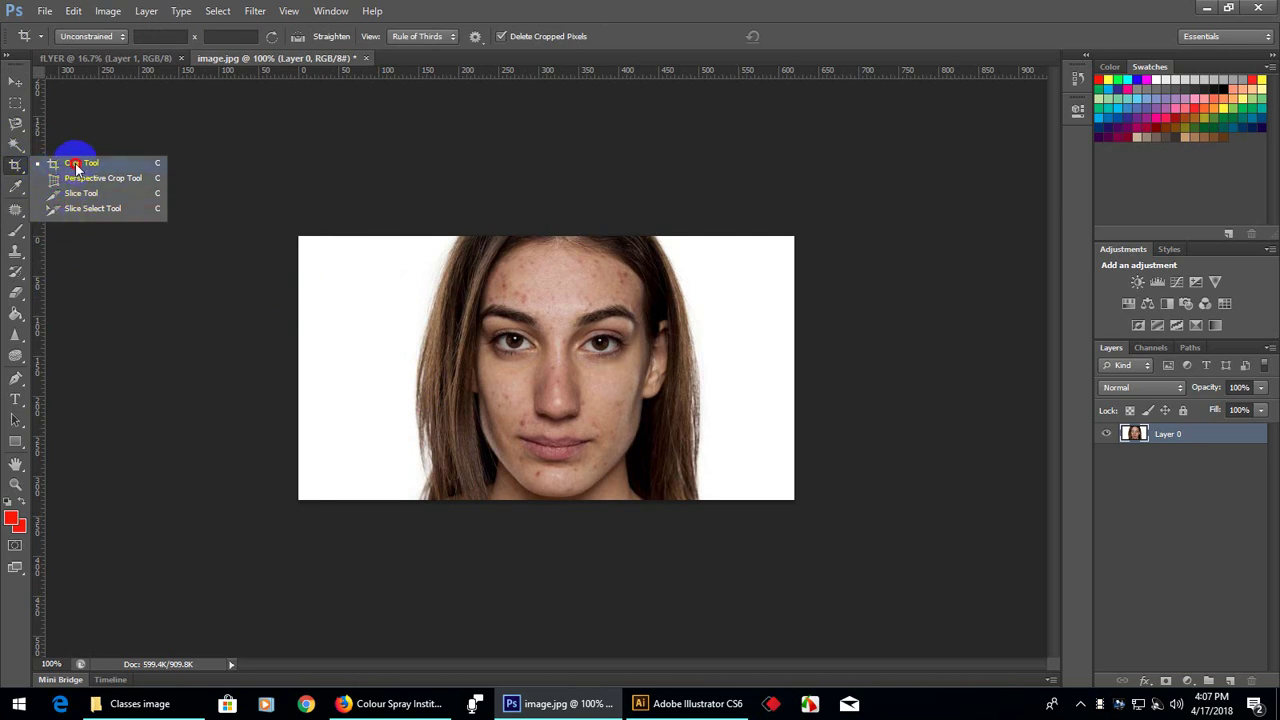
click(77, 166)
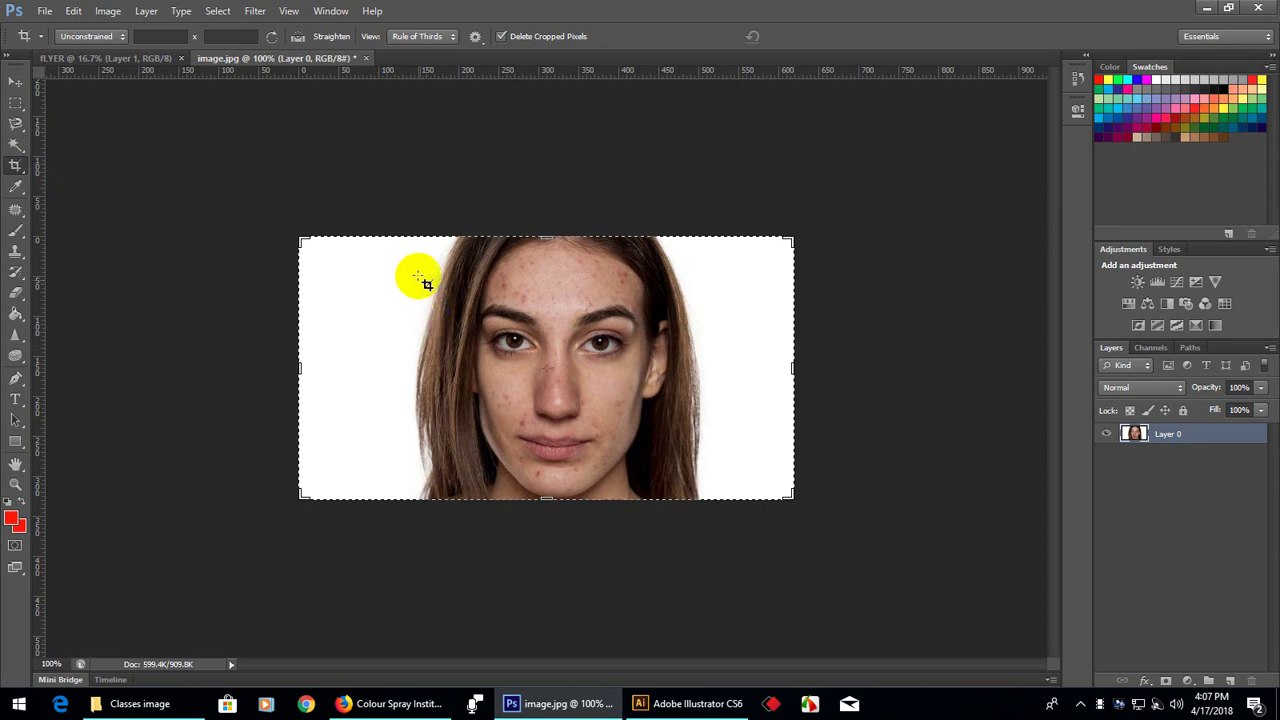
drag(386, 237, 709, 515)
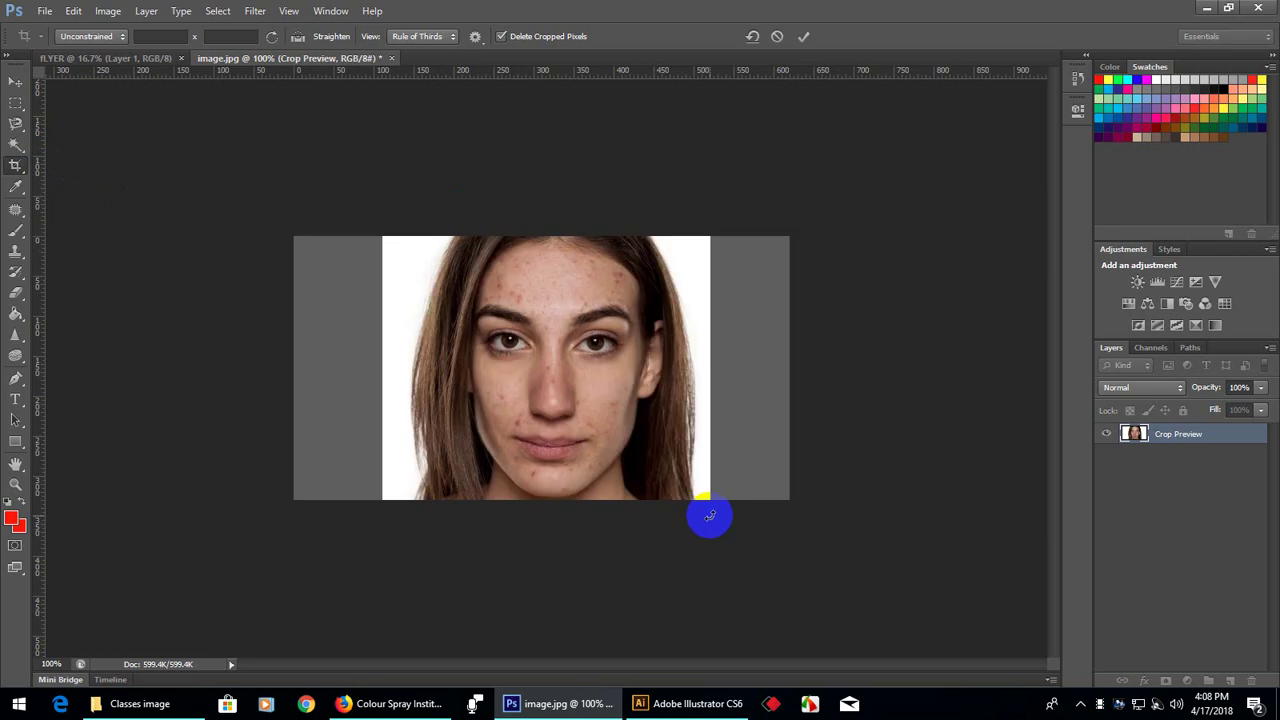
key(Return)
click(15, 81)
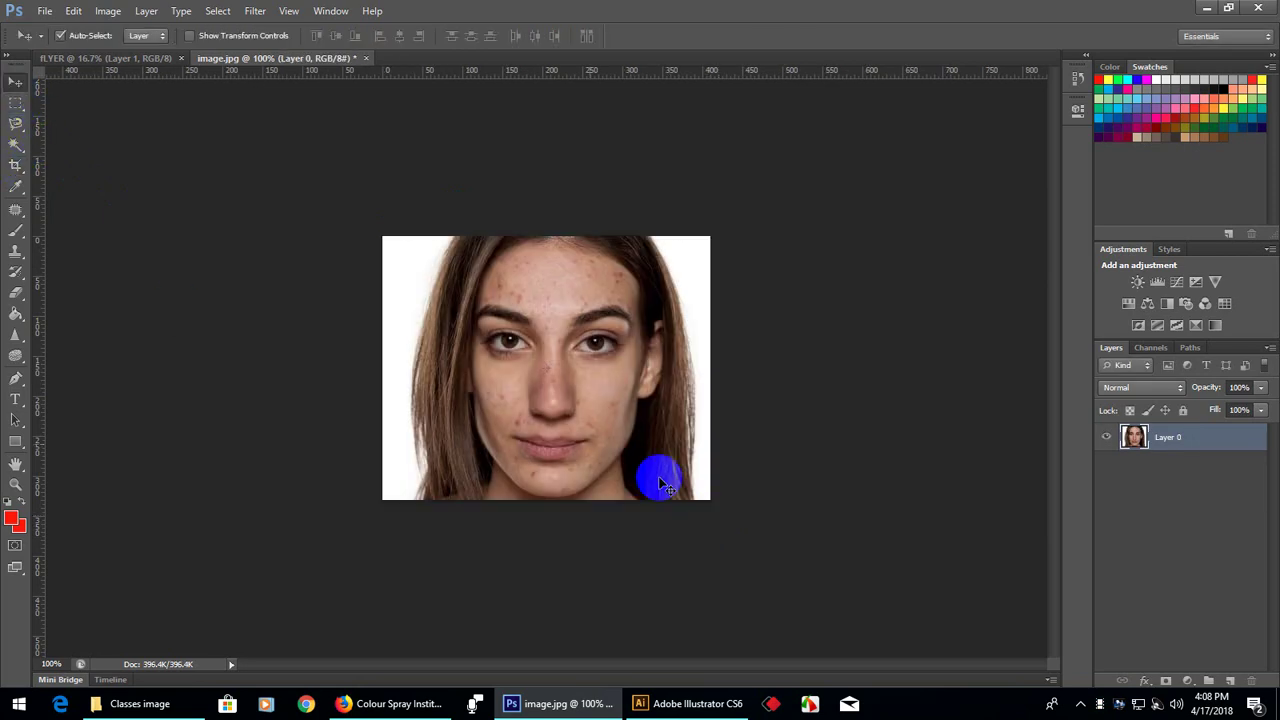
key(ctrl+z)
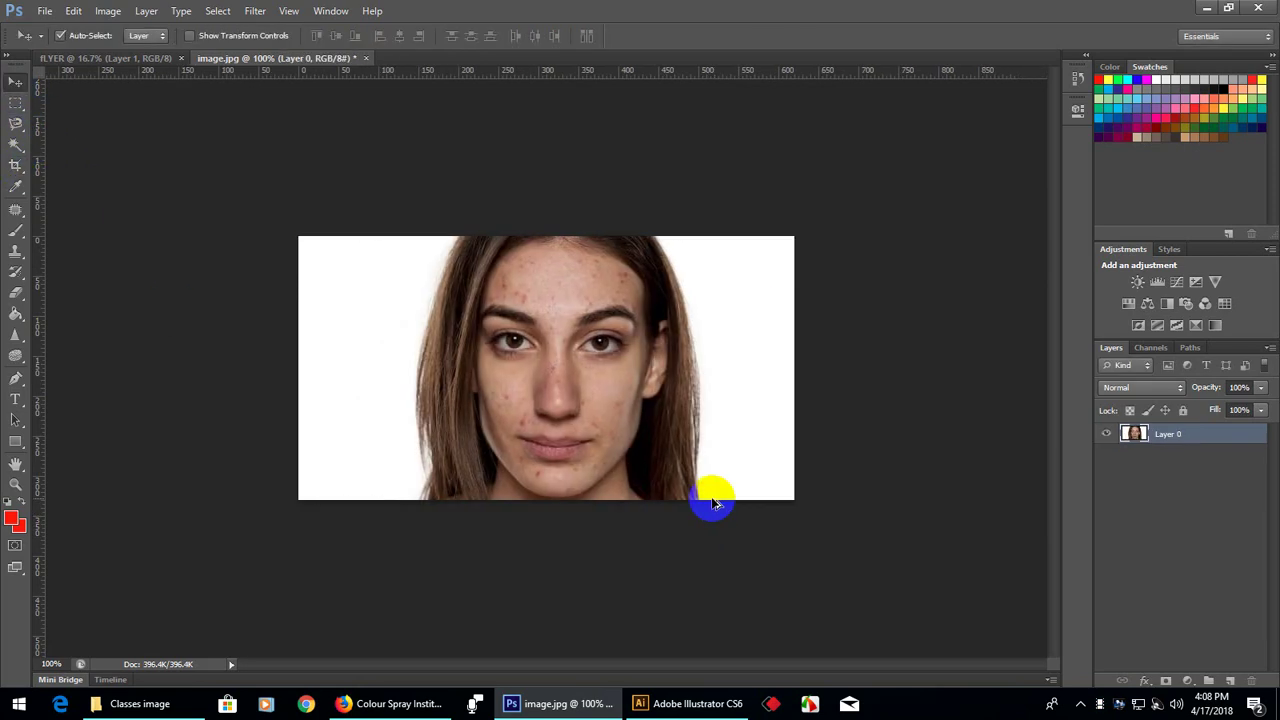
click(16, 166)
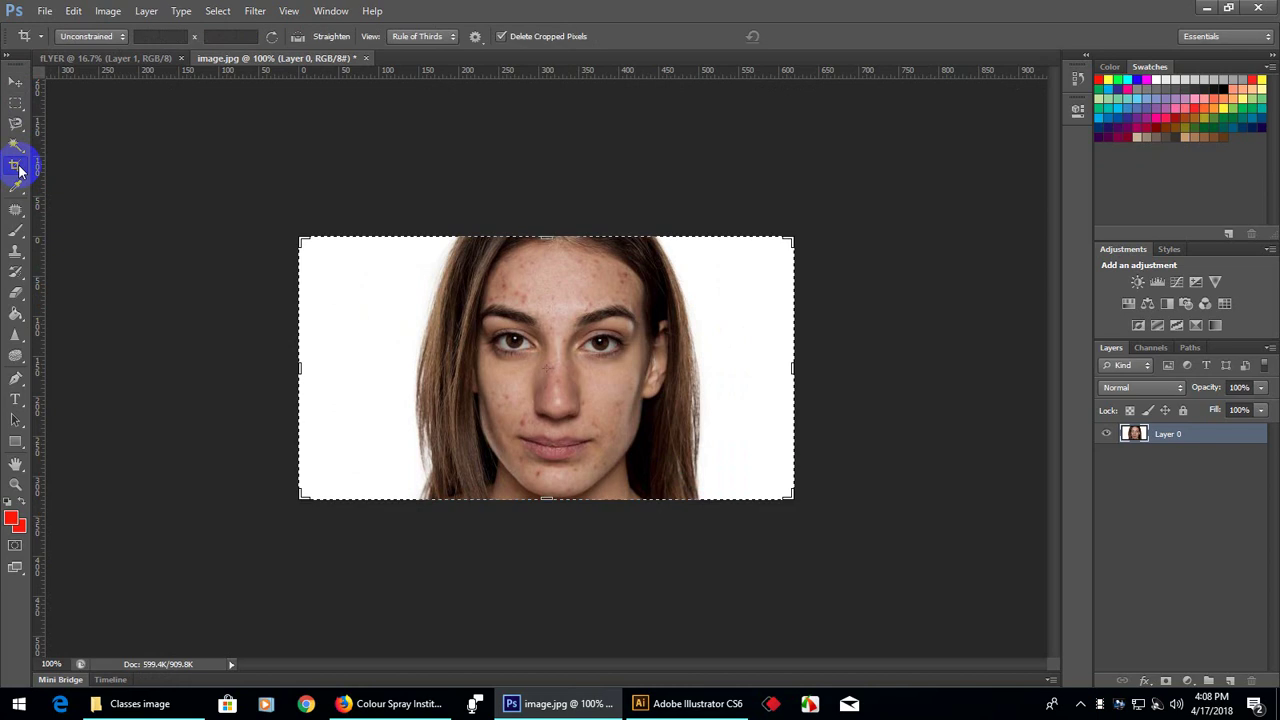
drag(299, 368, 331, 377)
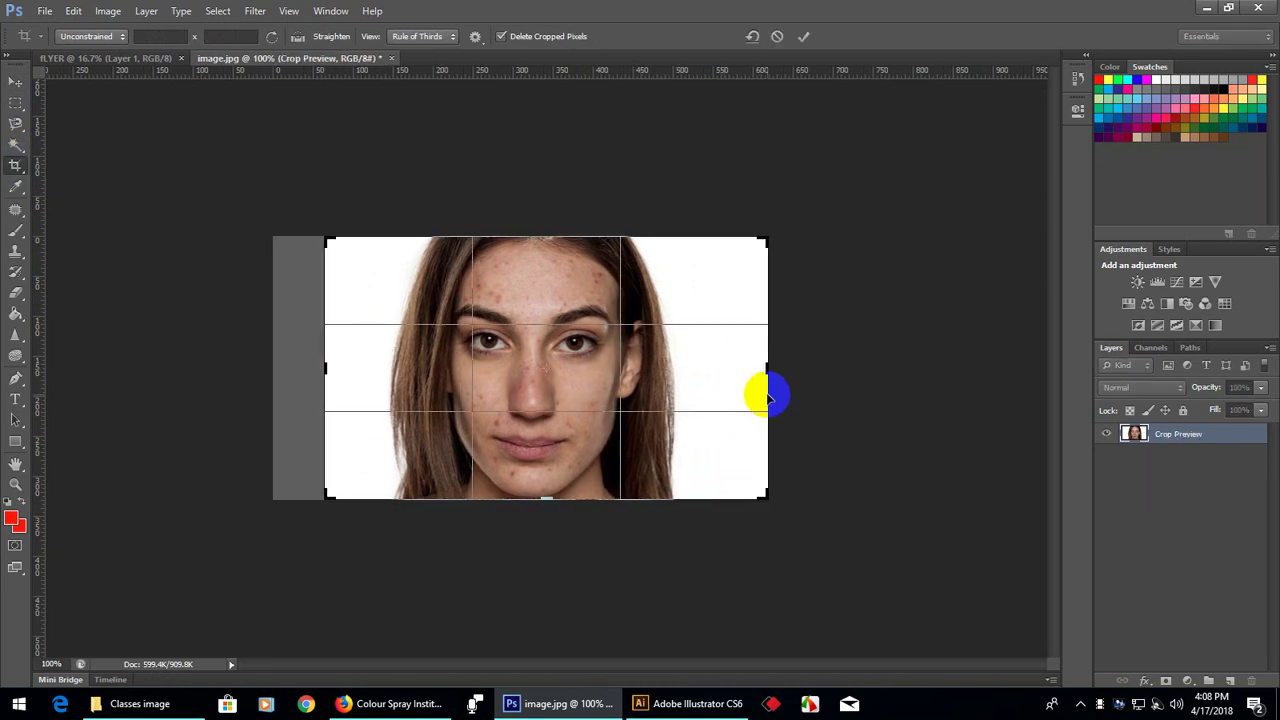
drag(767, 397, 749, 374)
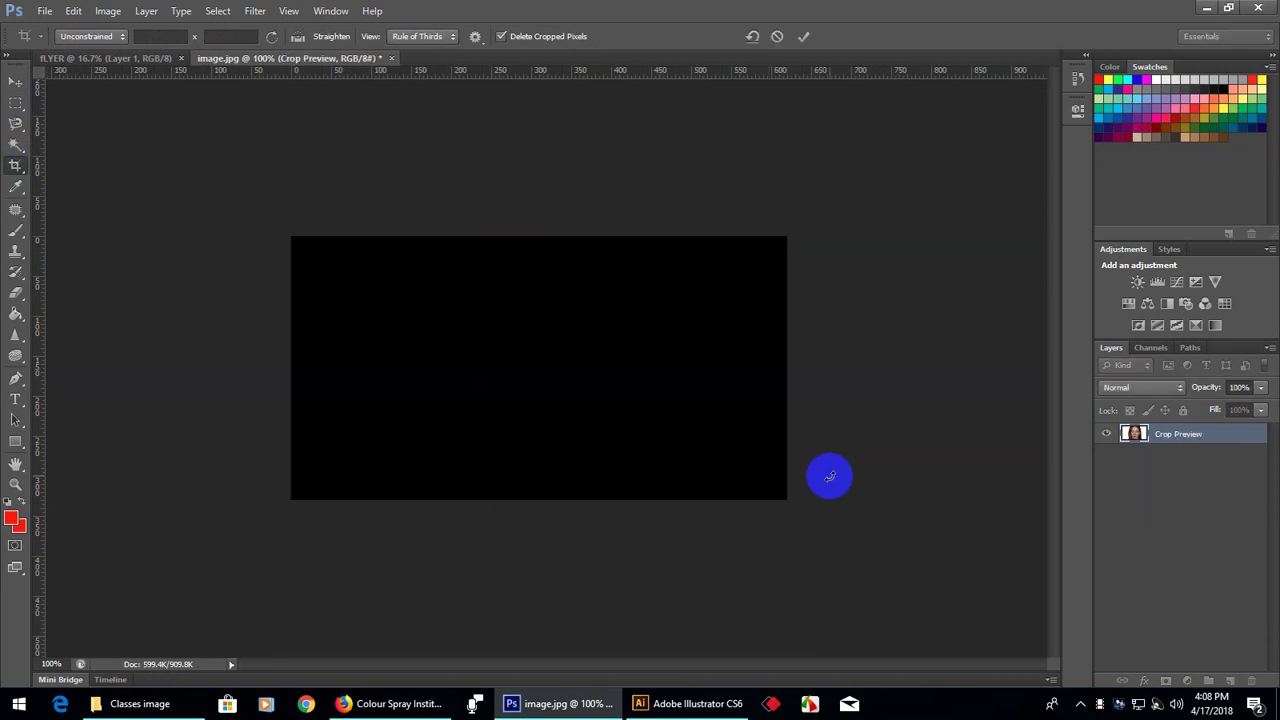
click(13, 84)
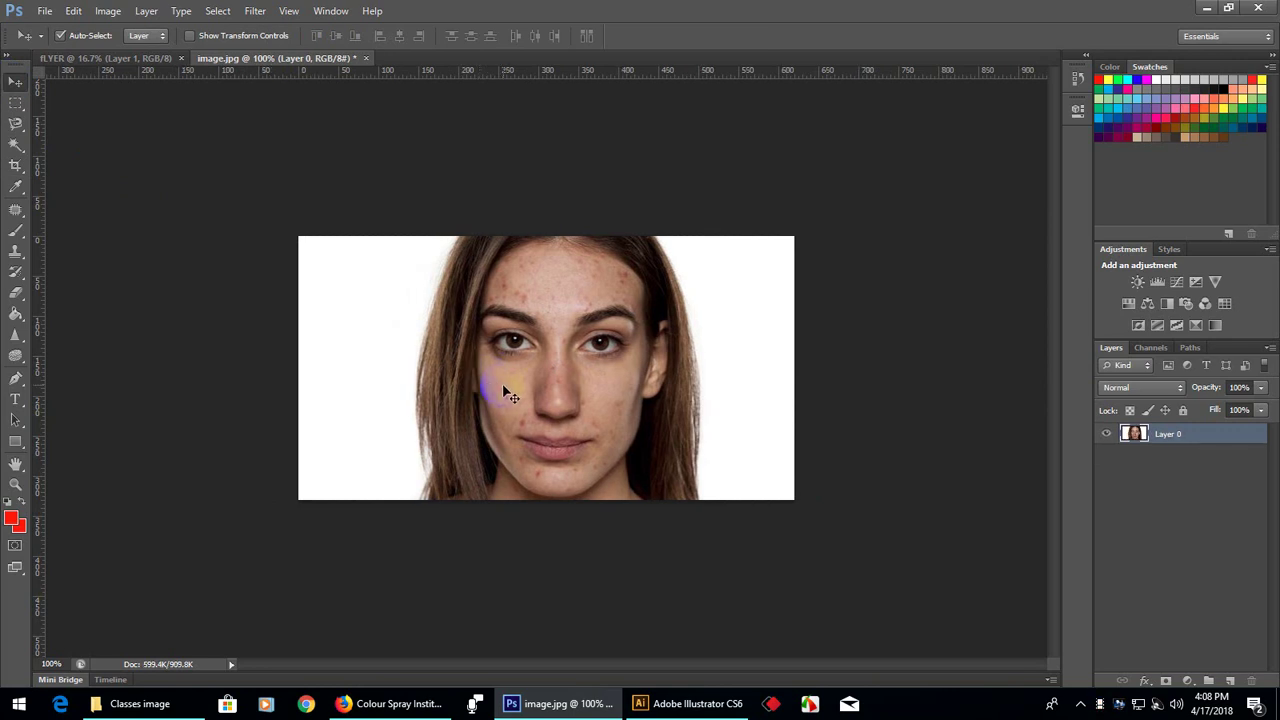
Sample a forehead skin tone in the Color Picker, then cancel to keep red
click(16, 190)
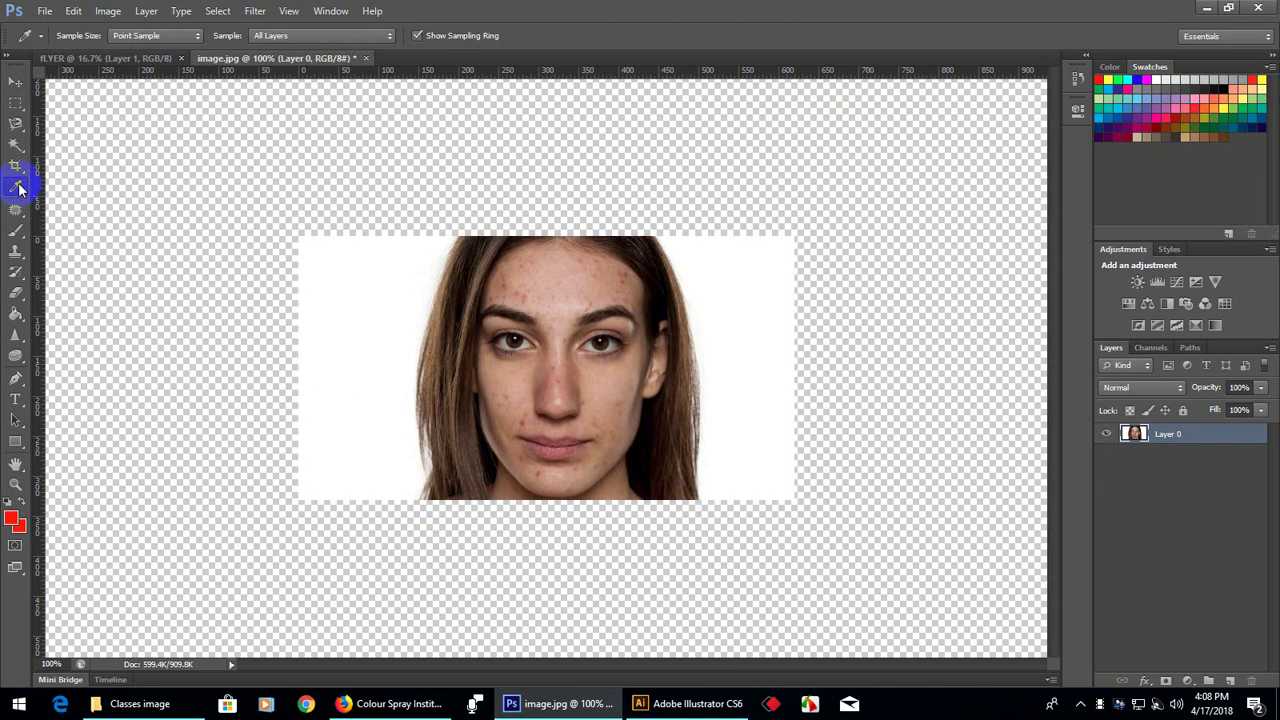
click(12, 518)
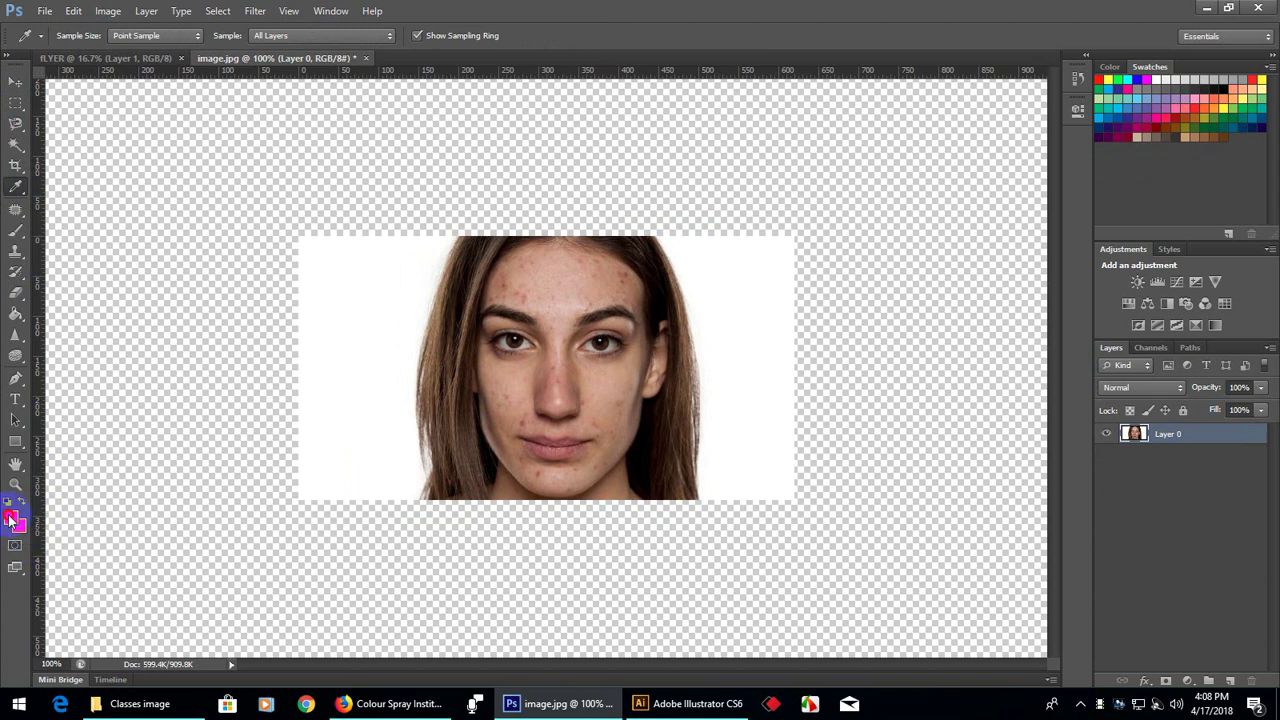
click(574, 264)
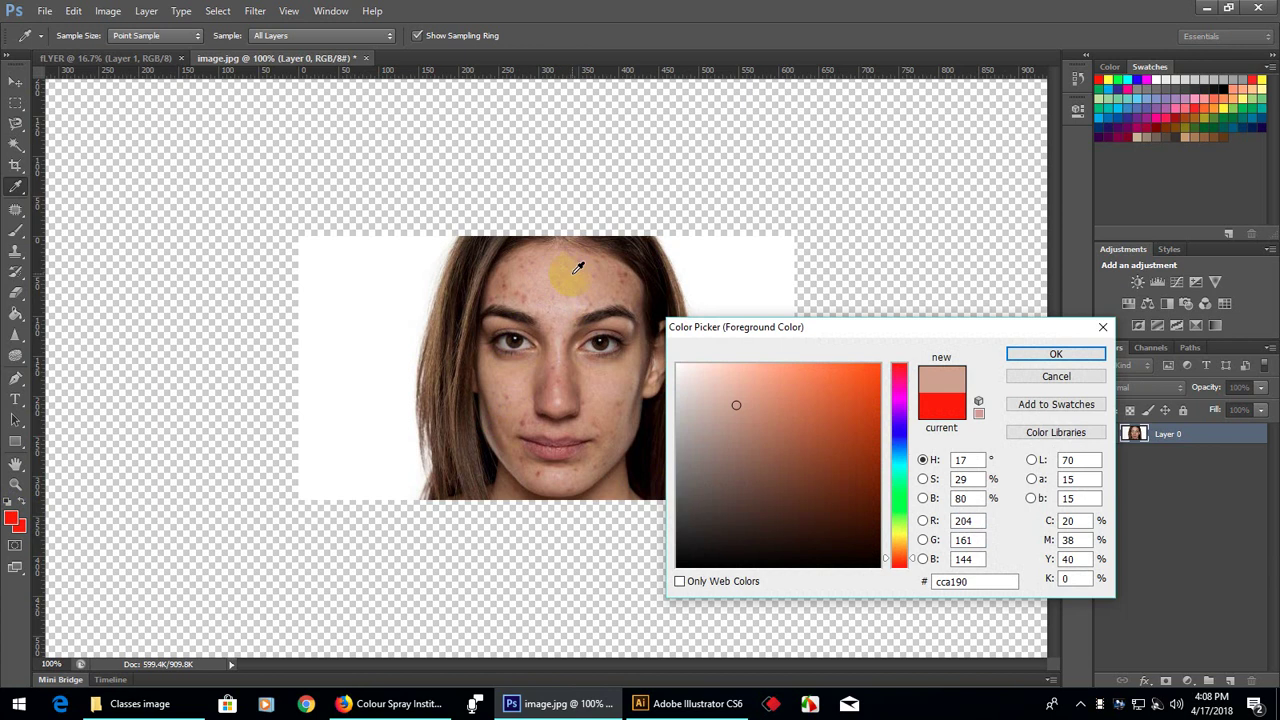
click(572, 266)
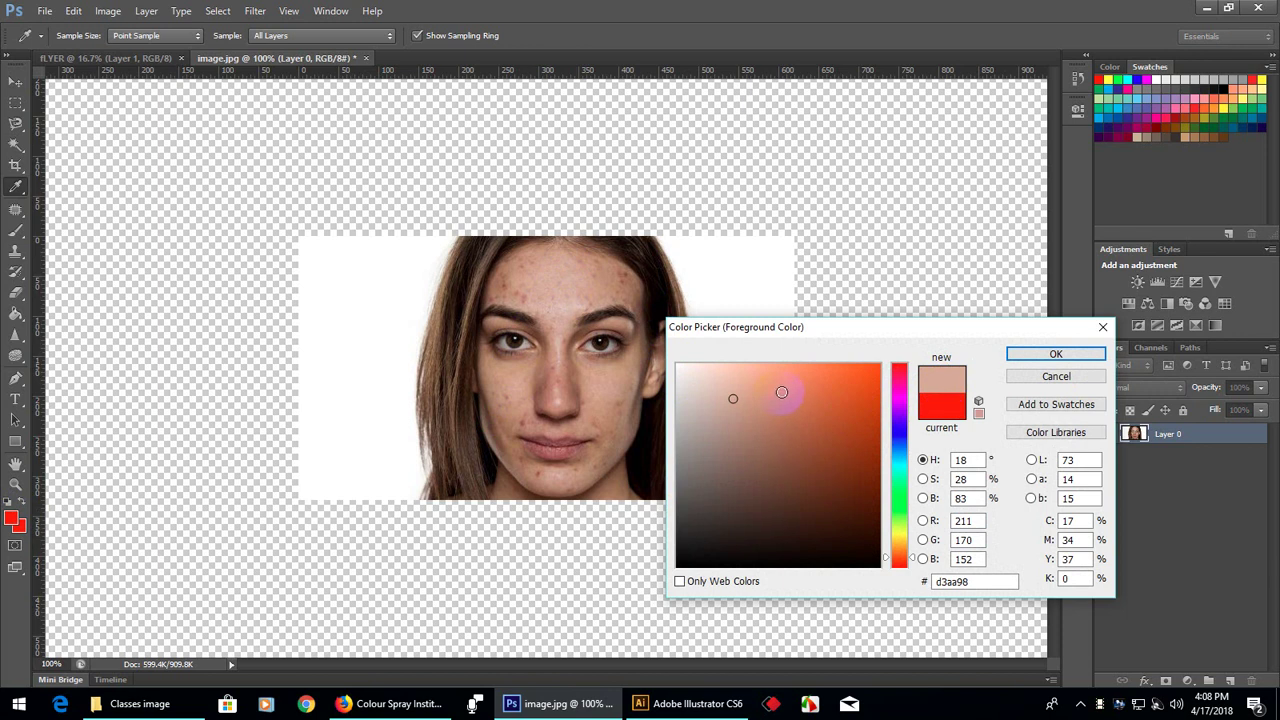
click(1052, 378)
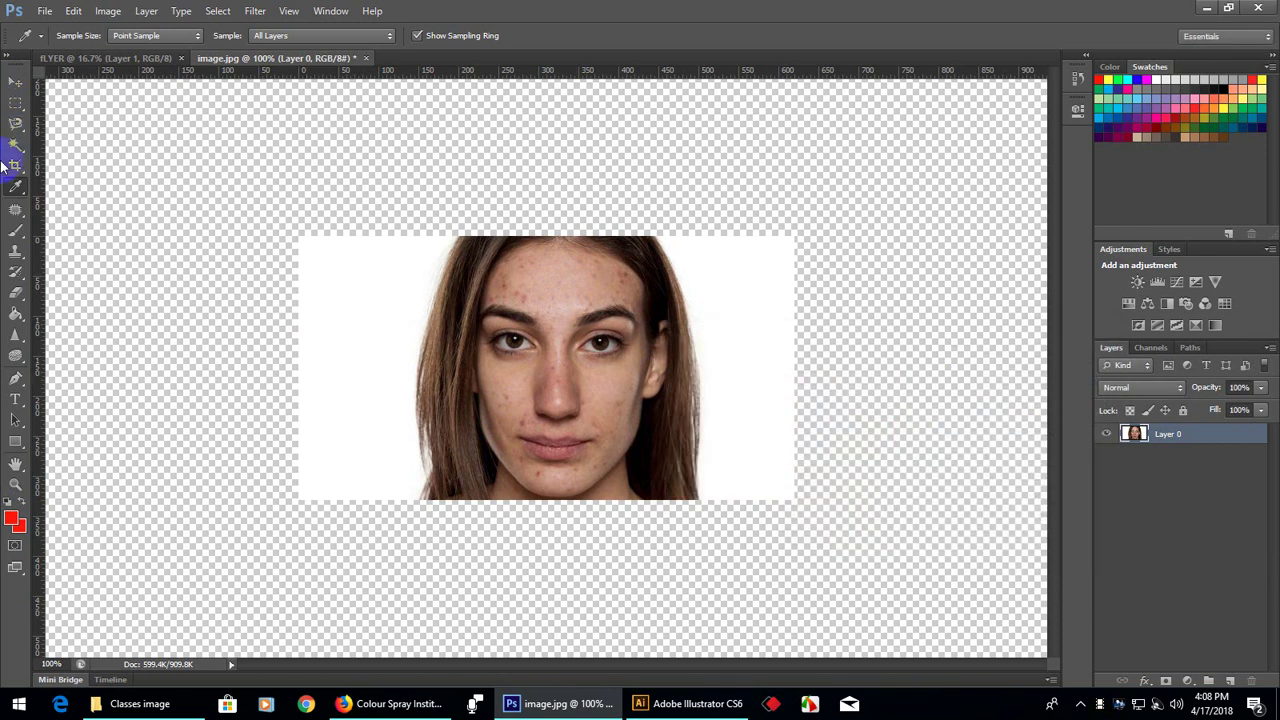
Set the foreground colour to green 8dc63f
click(17, 187)
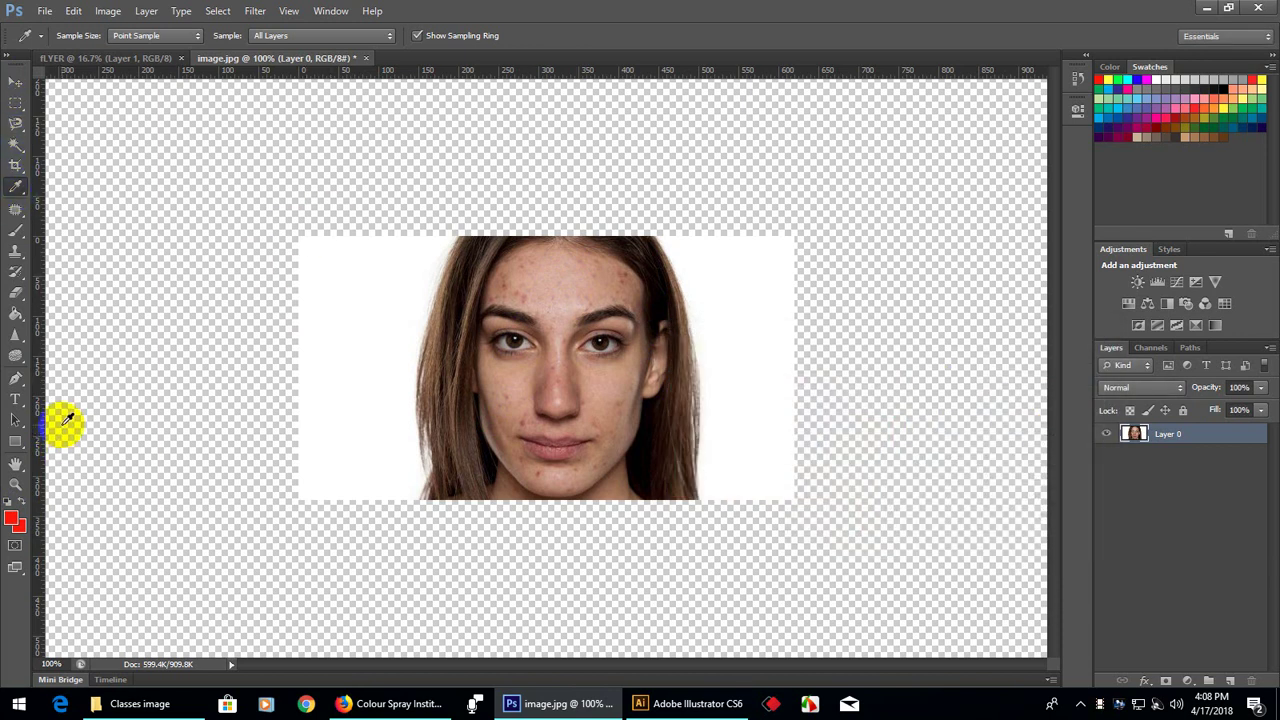
click(12, 518)
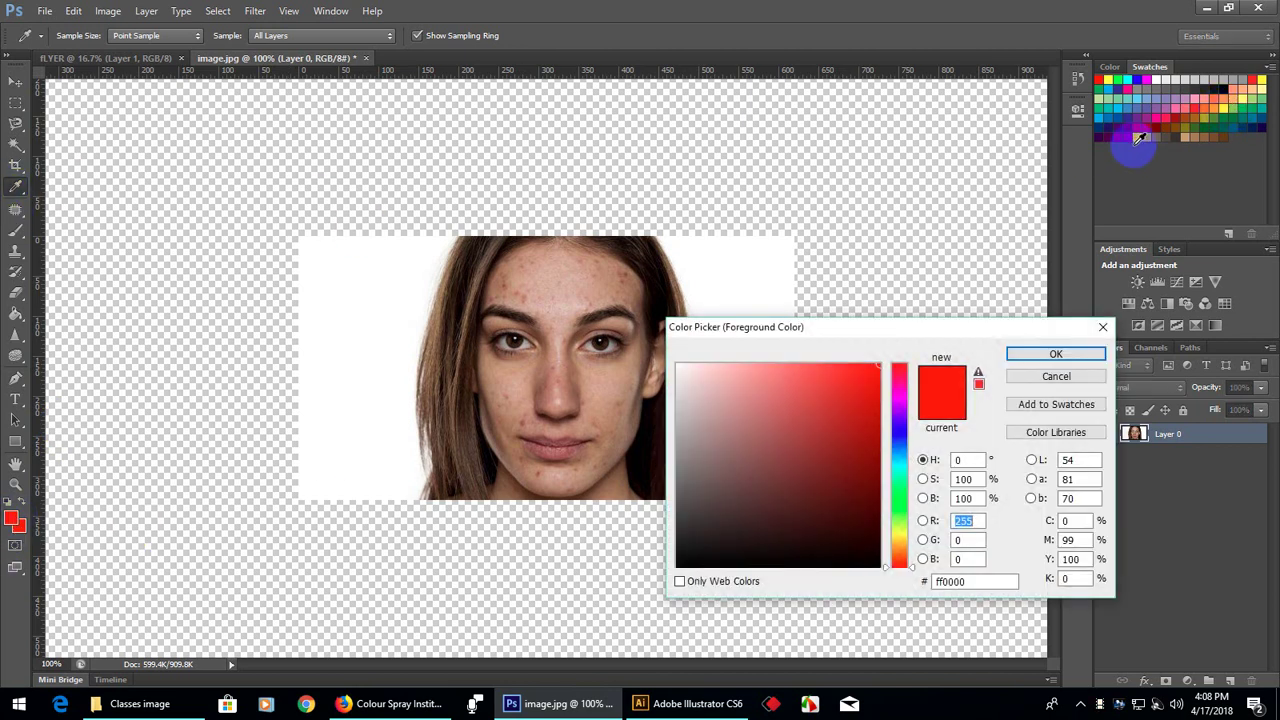
click(1235, 104)
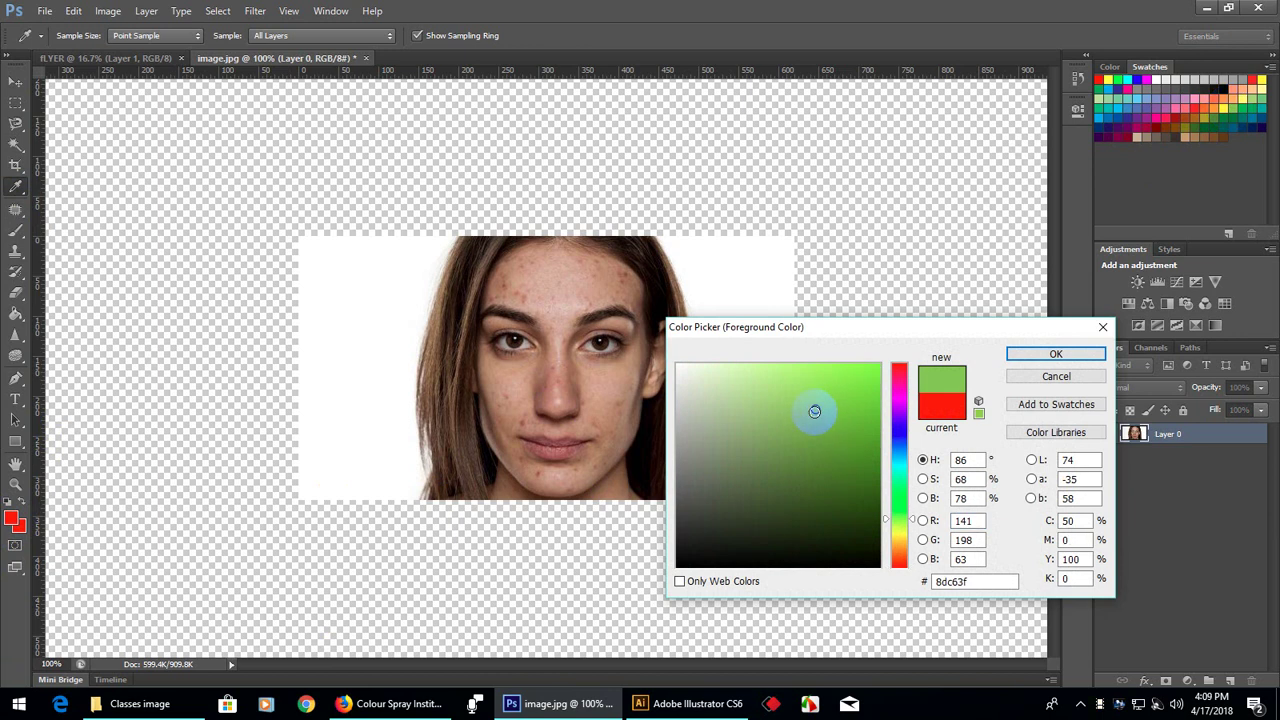
click(1040, 354)
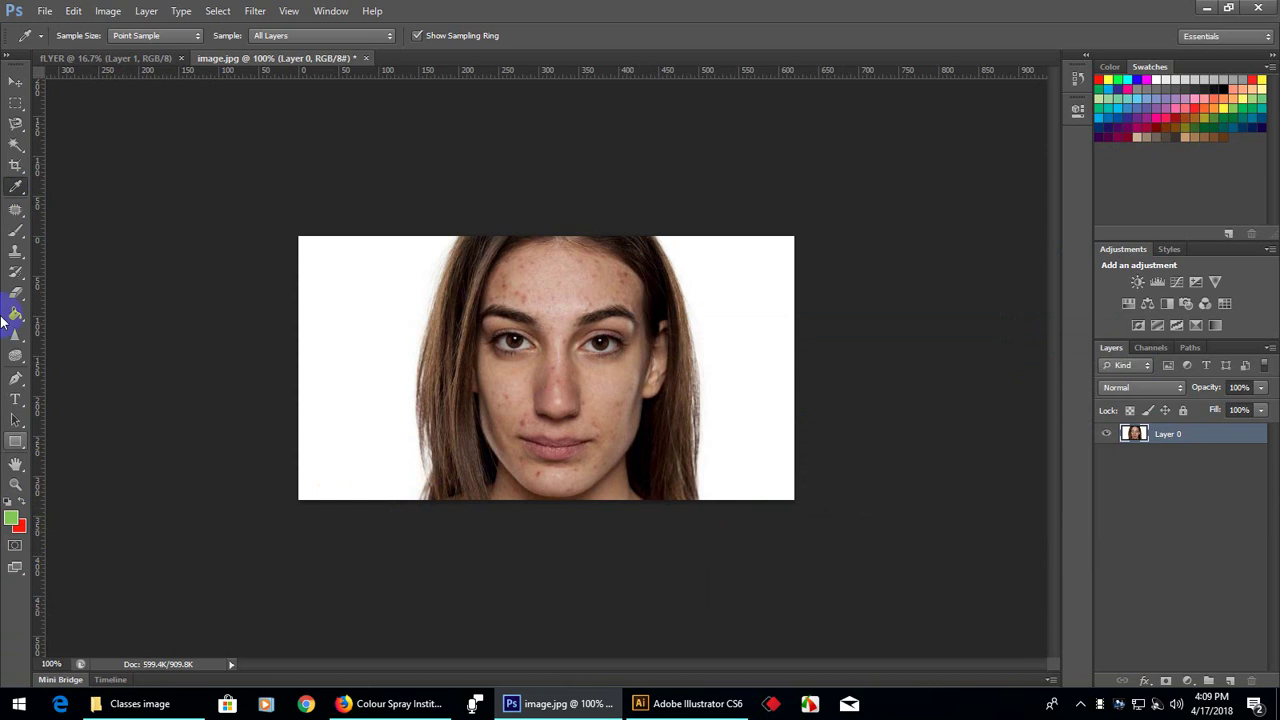
Select the Spot Healing Brush from the healing tools flyout
click(17, 82)
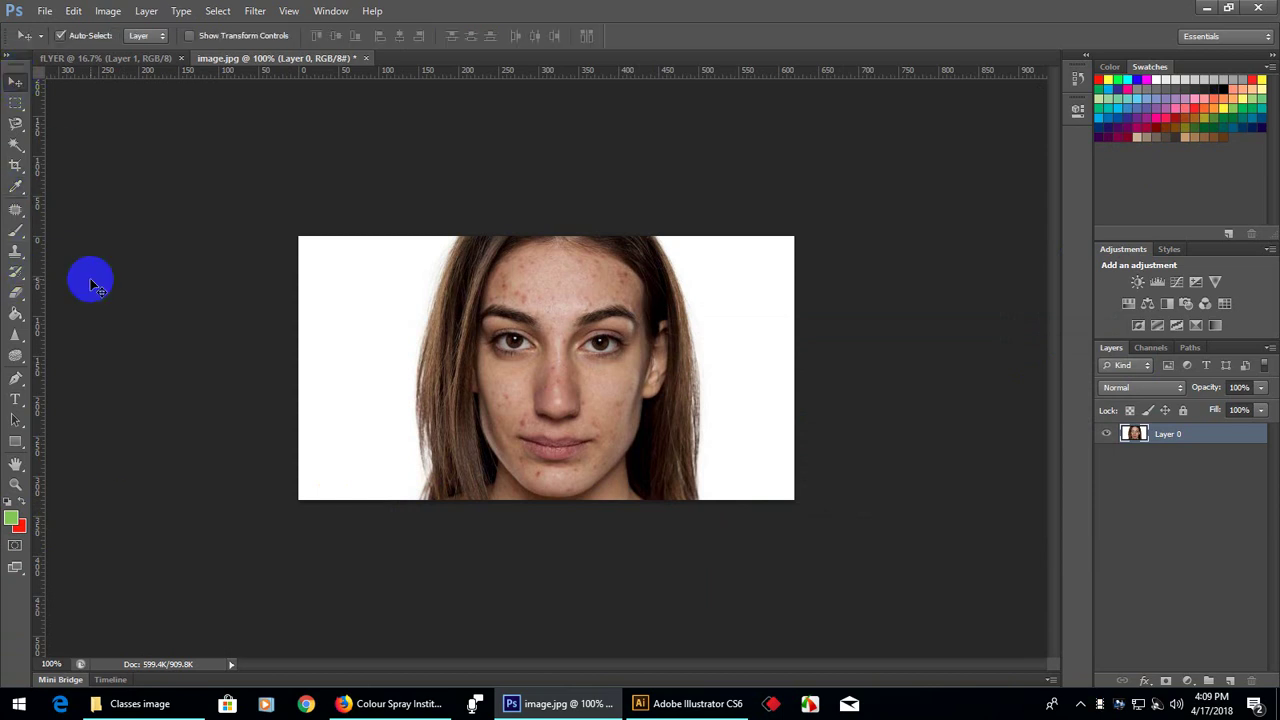
drag(15, 209, 113, 212)
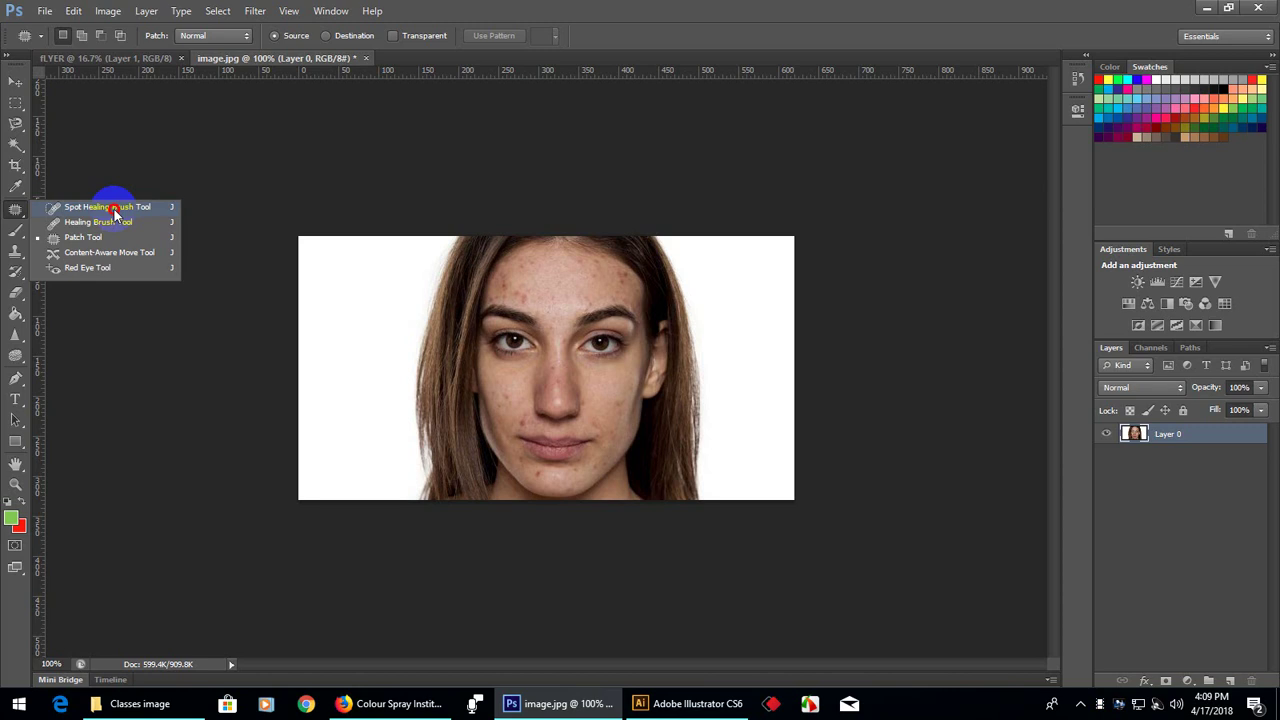
drag(113, 212, 114, 209)
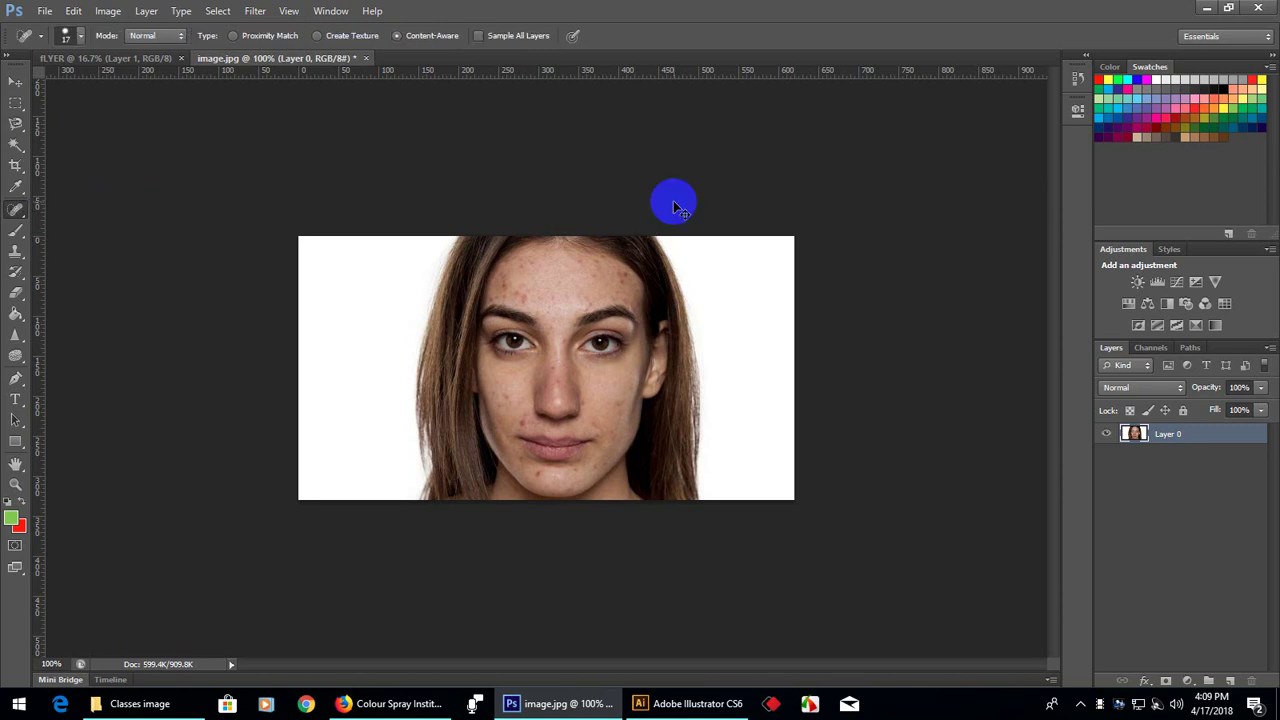
Zoom the portrait to 200%, healing one upper-forehead blemish along the way
key(ctrl+plus)
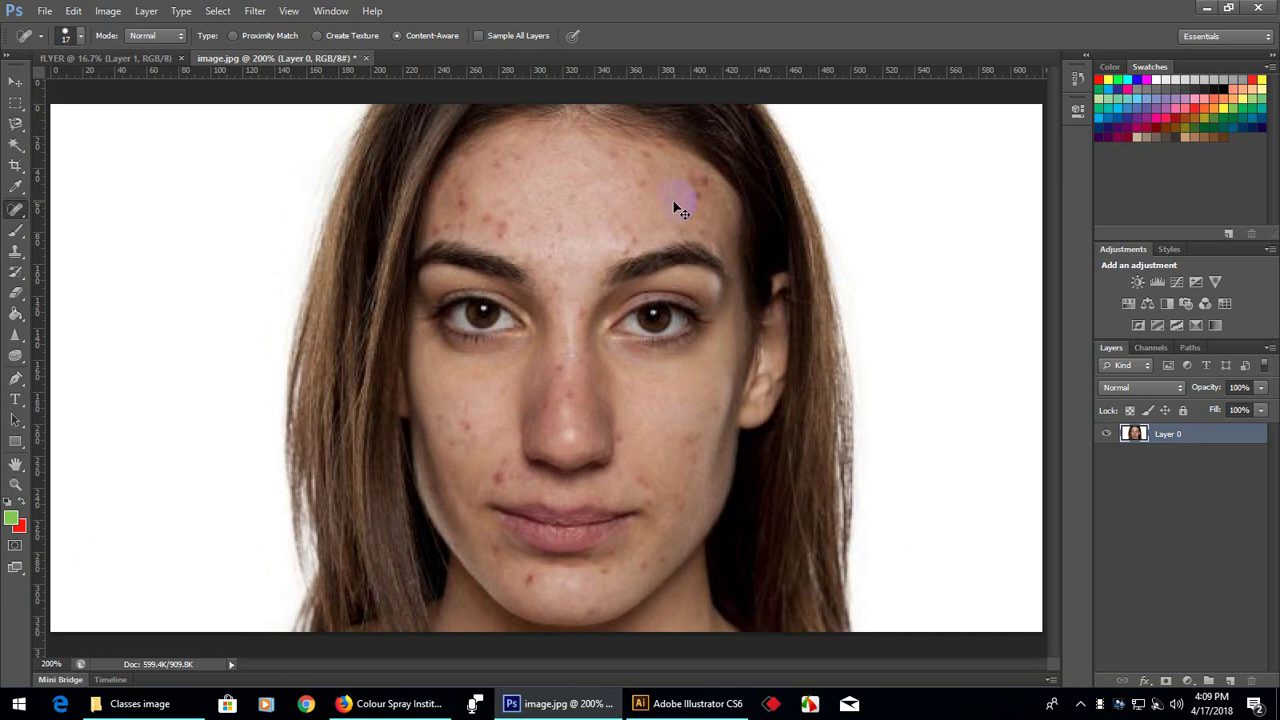
click(671, 200)
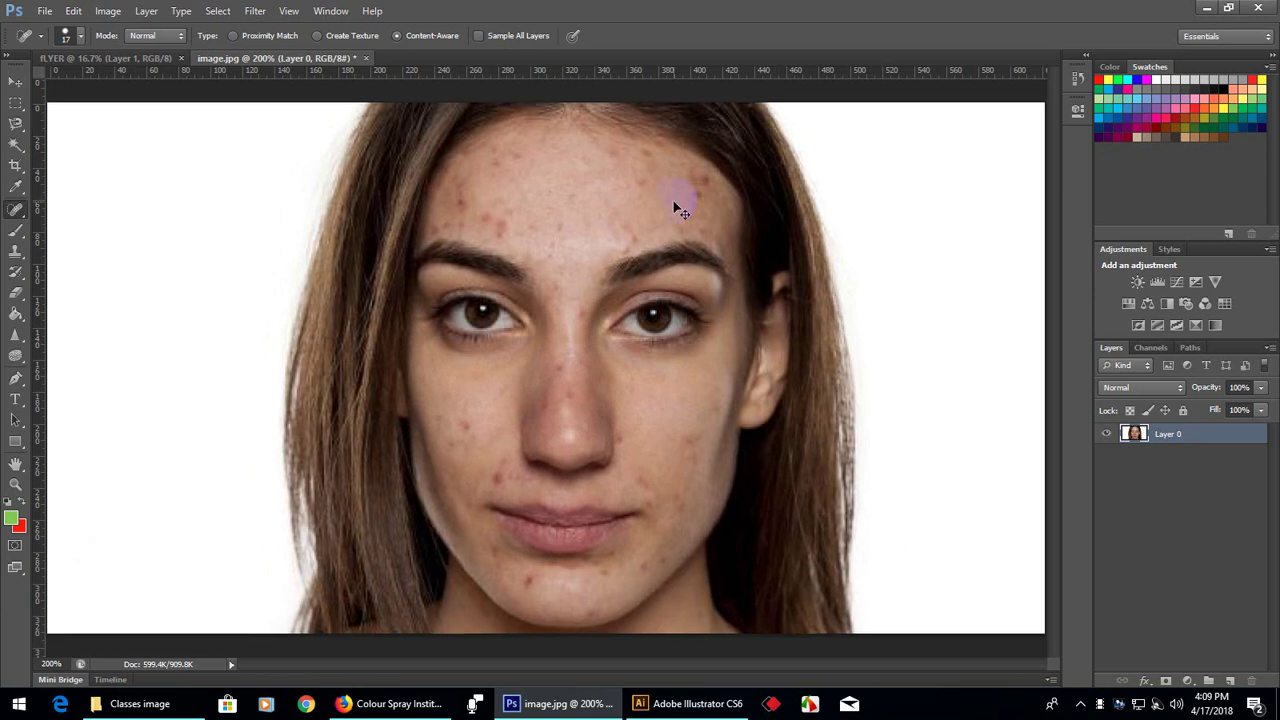
key(ctrl+plus)
key(ctrl+minus)
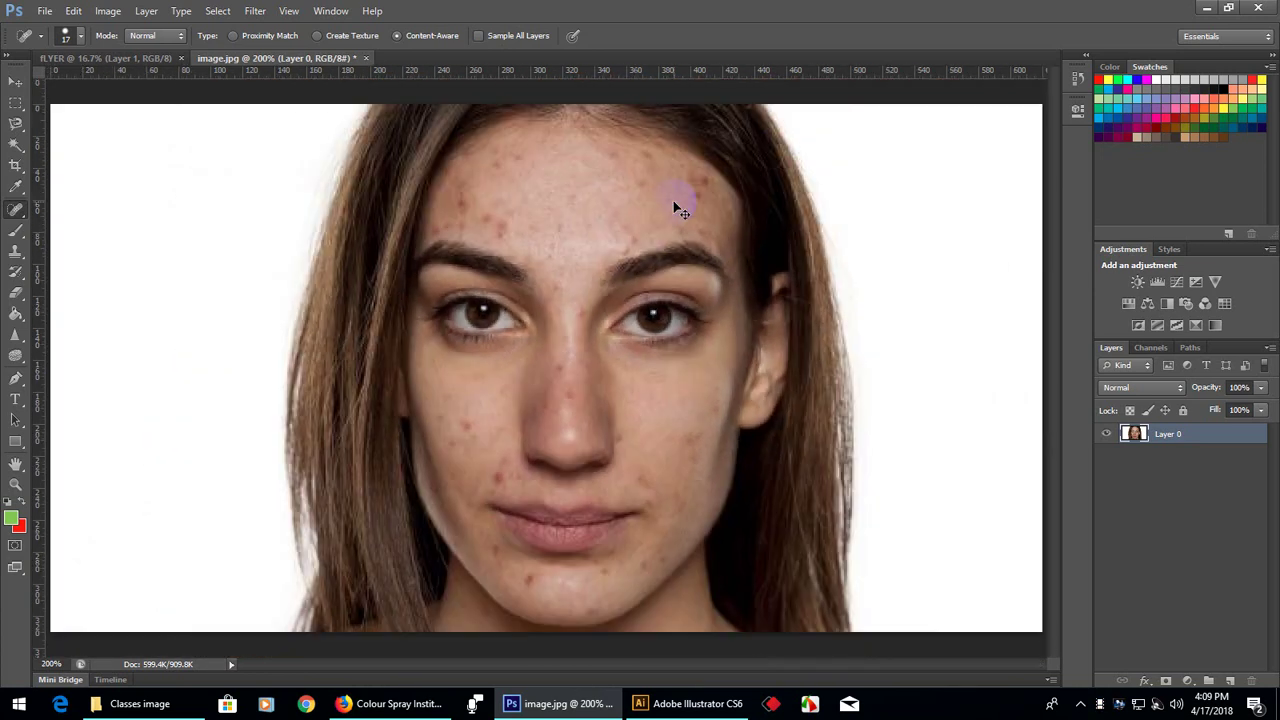
key(ctrl+minus)
key(ctrl+plus)
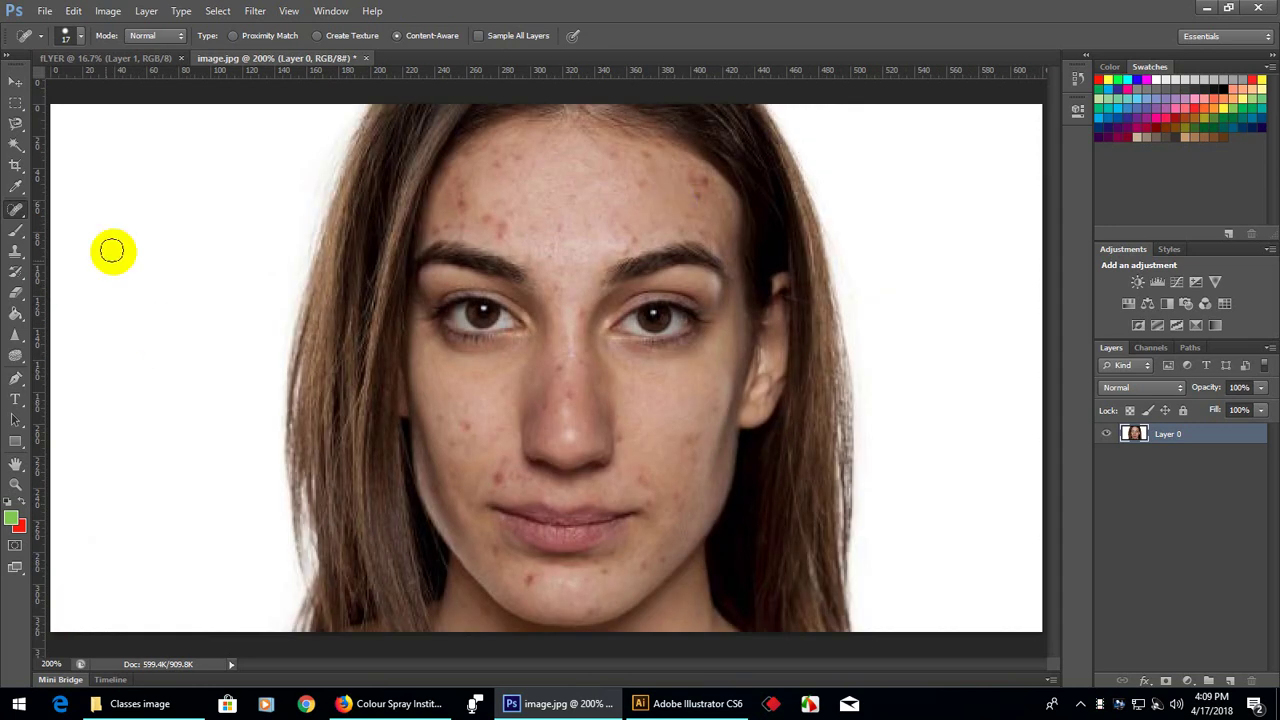
Spot-heal the blemishes across the left forehead, upper forehead and between the eyebrows
right_click(16, 208)
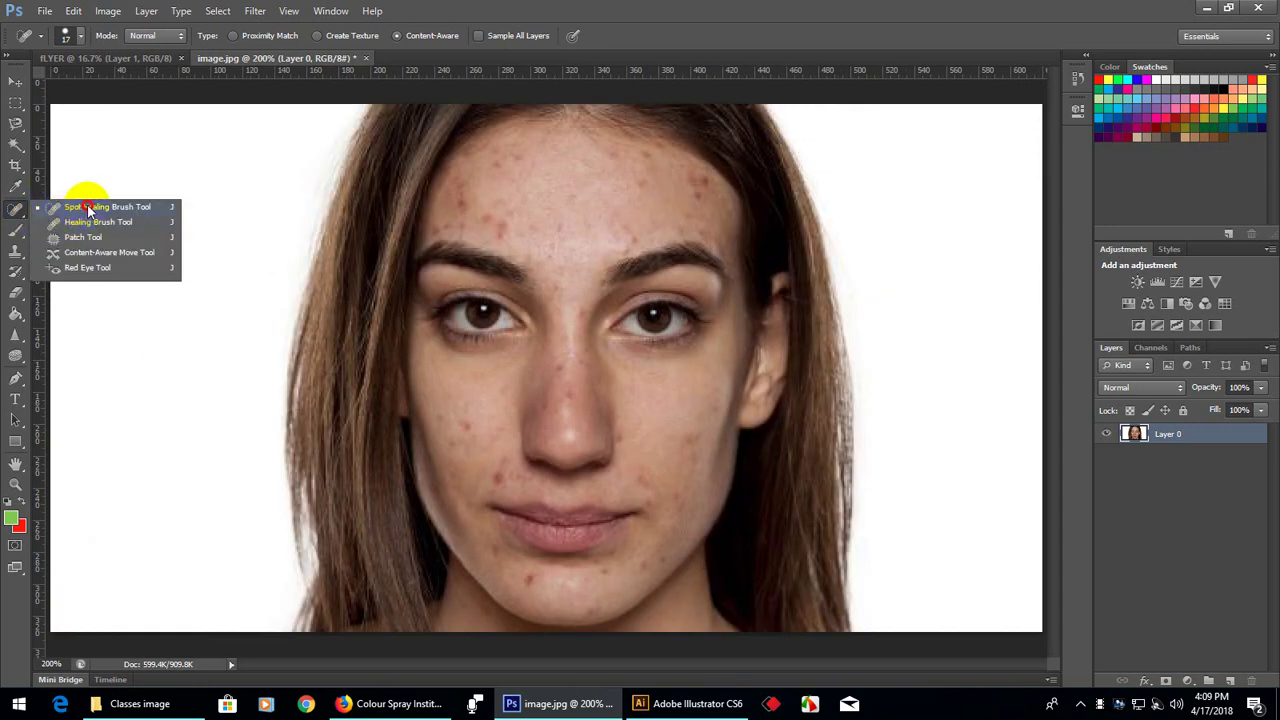
click(95, 204)
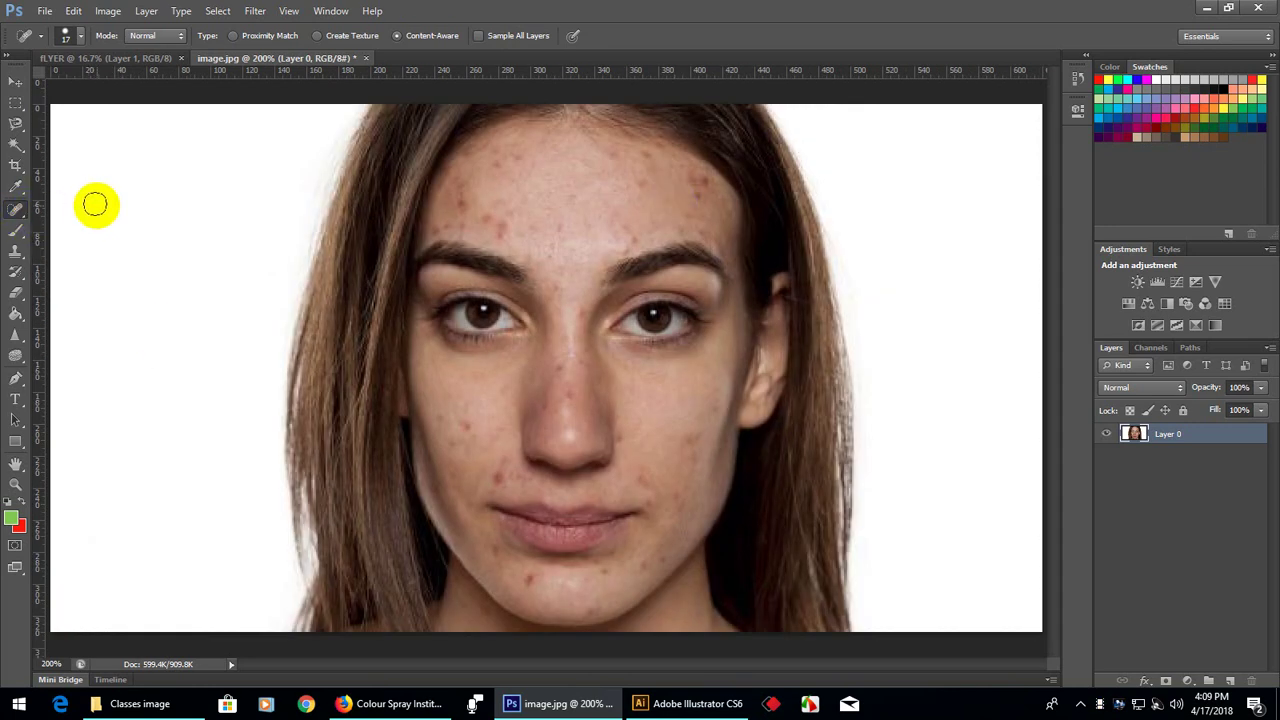
click(503, 232)
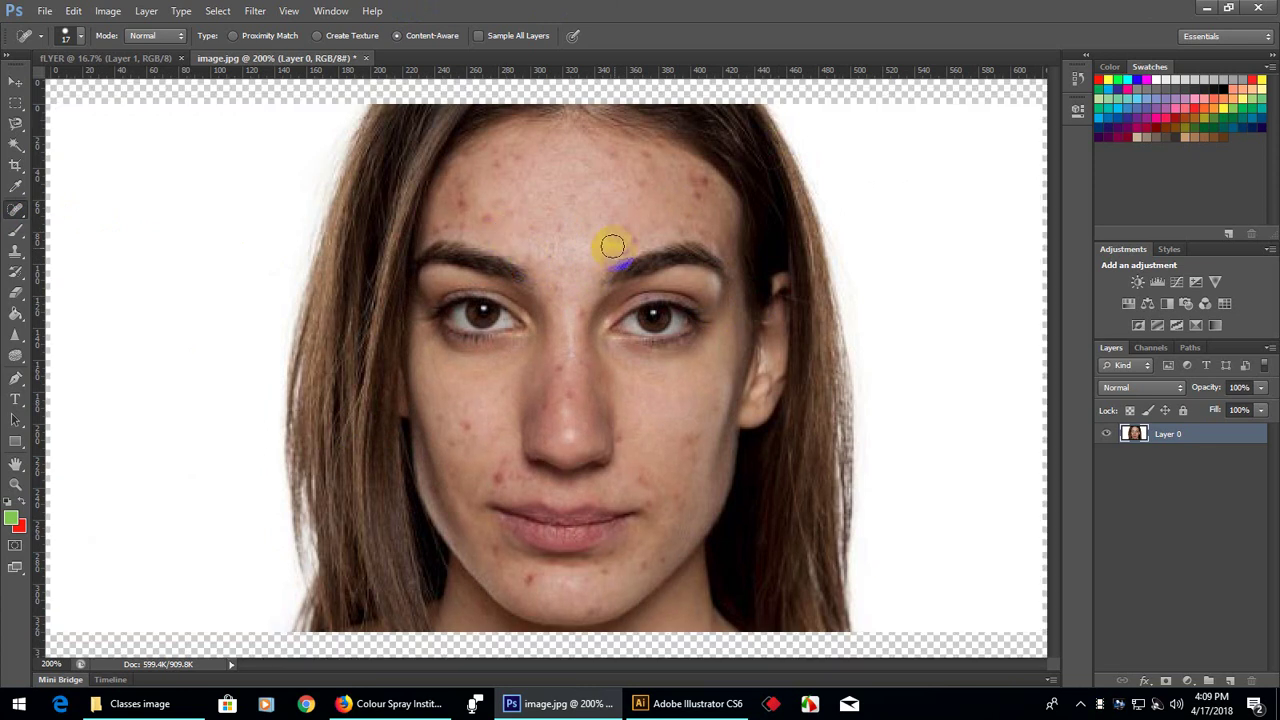
click(489, 220)
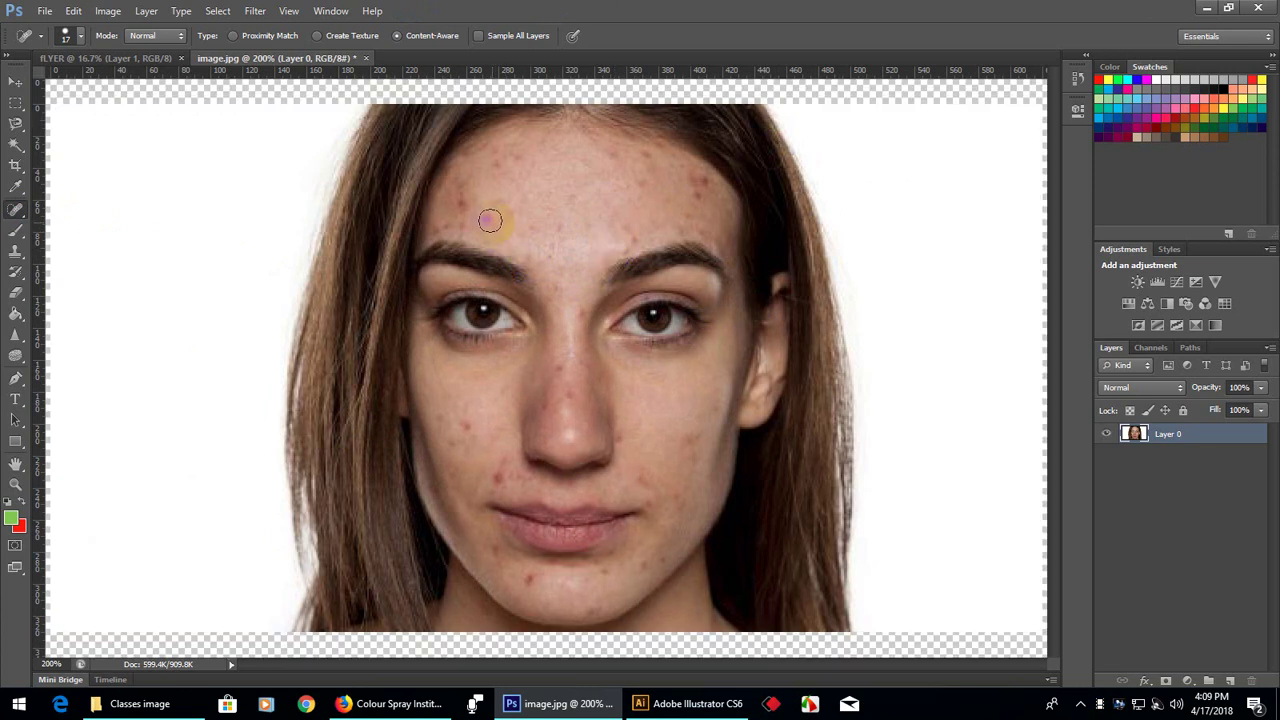
click(497, 170)
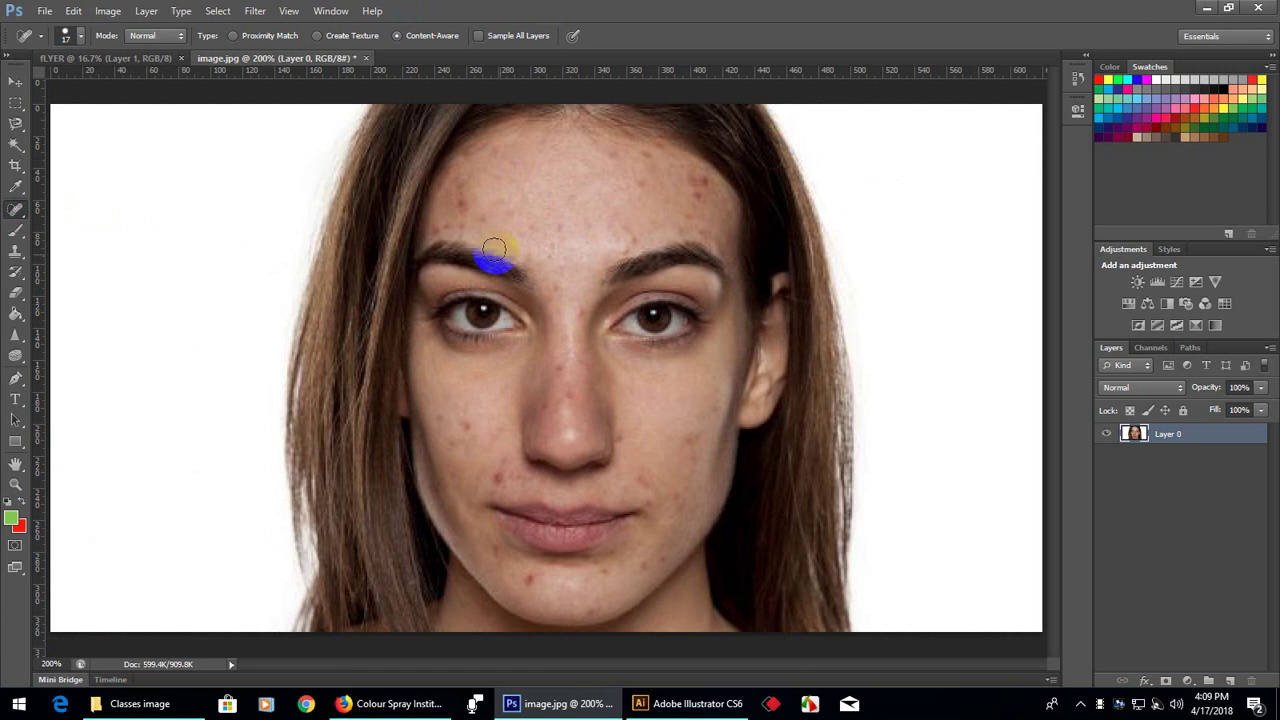
click(482, 212)
click(638, 308)
click(452, 202)
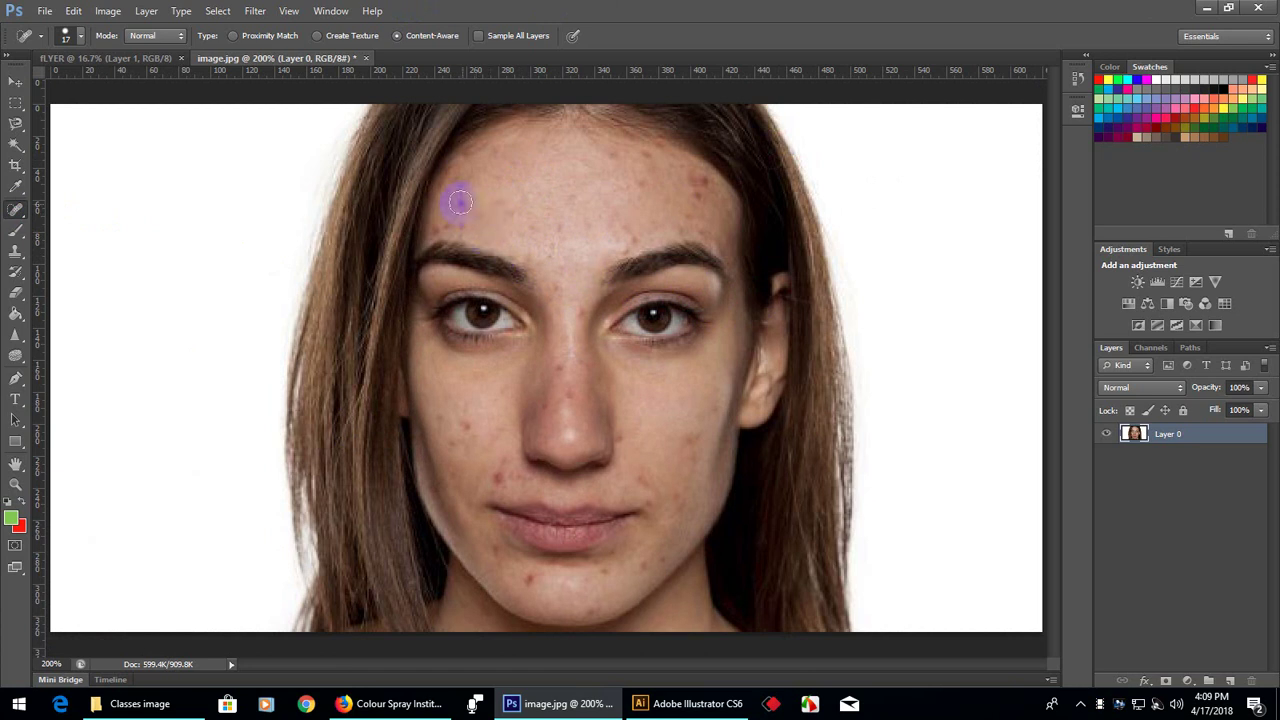
click(585, 297)
click(489, 270)
click(447, 240)
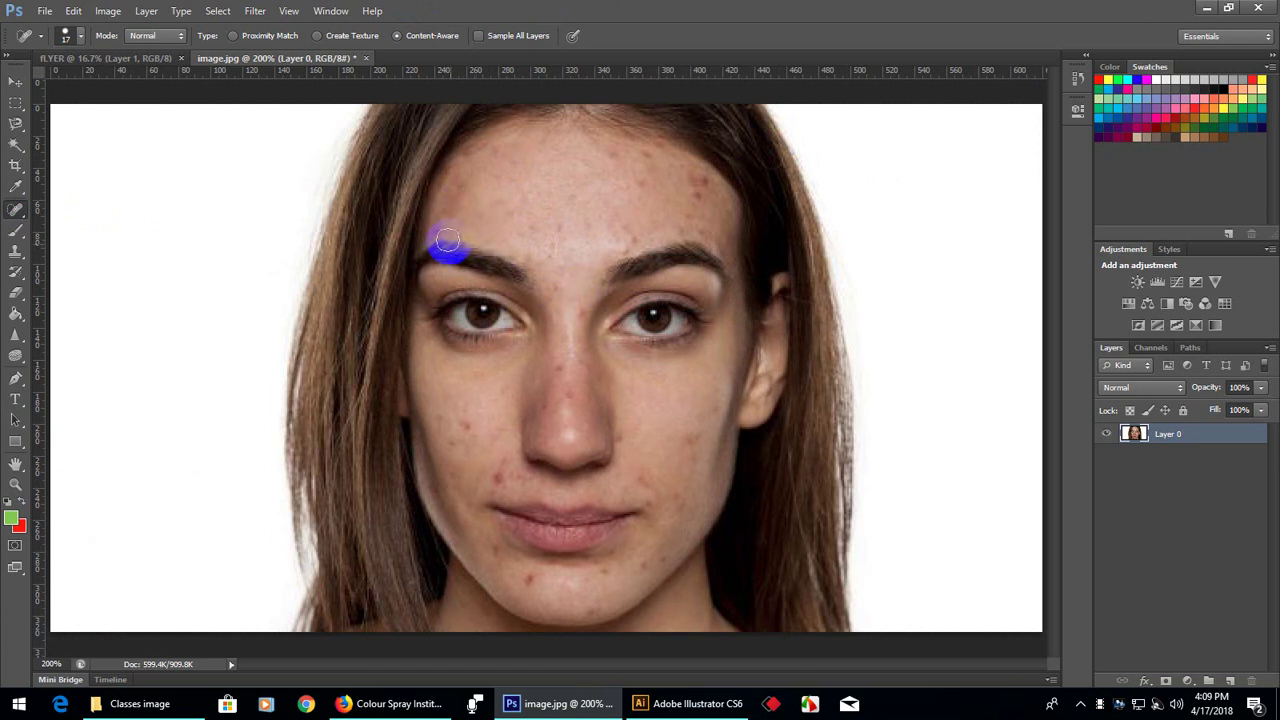
Heal spots above the right eyebrow, upper-right forehead, right temple and beside the right eye
click(628, 240)
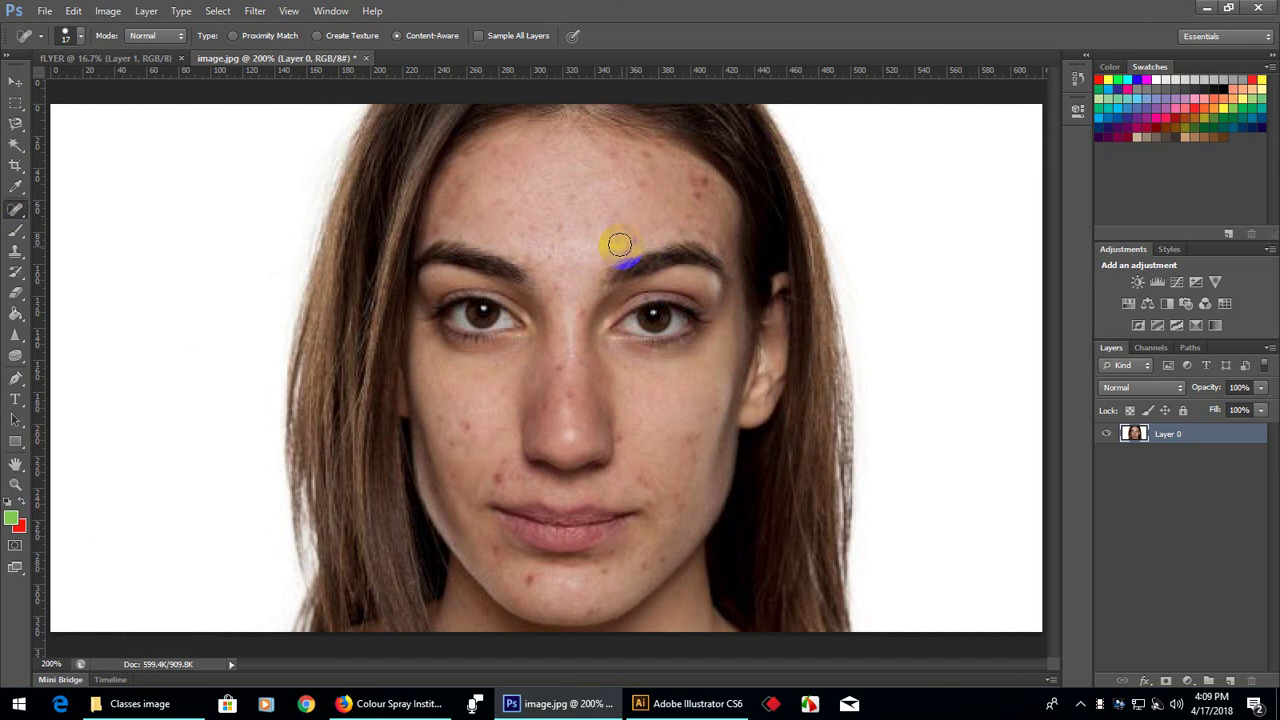
mouse_move(619, 245)
mouse_down()
mouse_move(670, 262)
mouse_move(634, 234)
mouse_move(629, 245)
mouse_up()
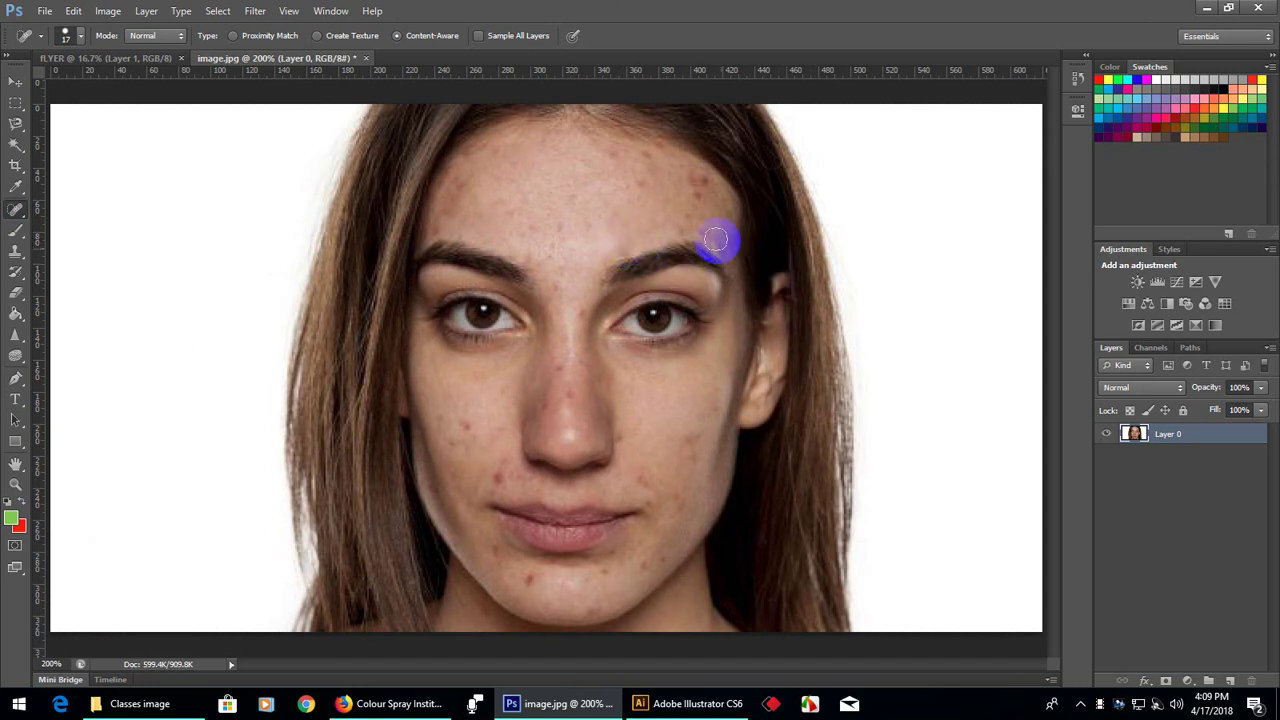
click(698, 200)
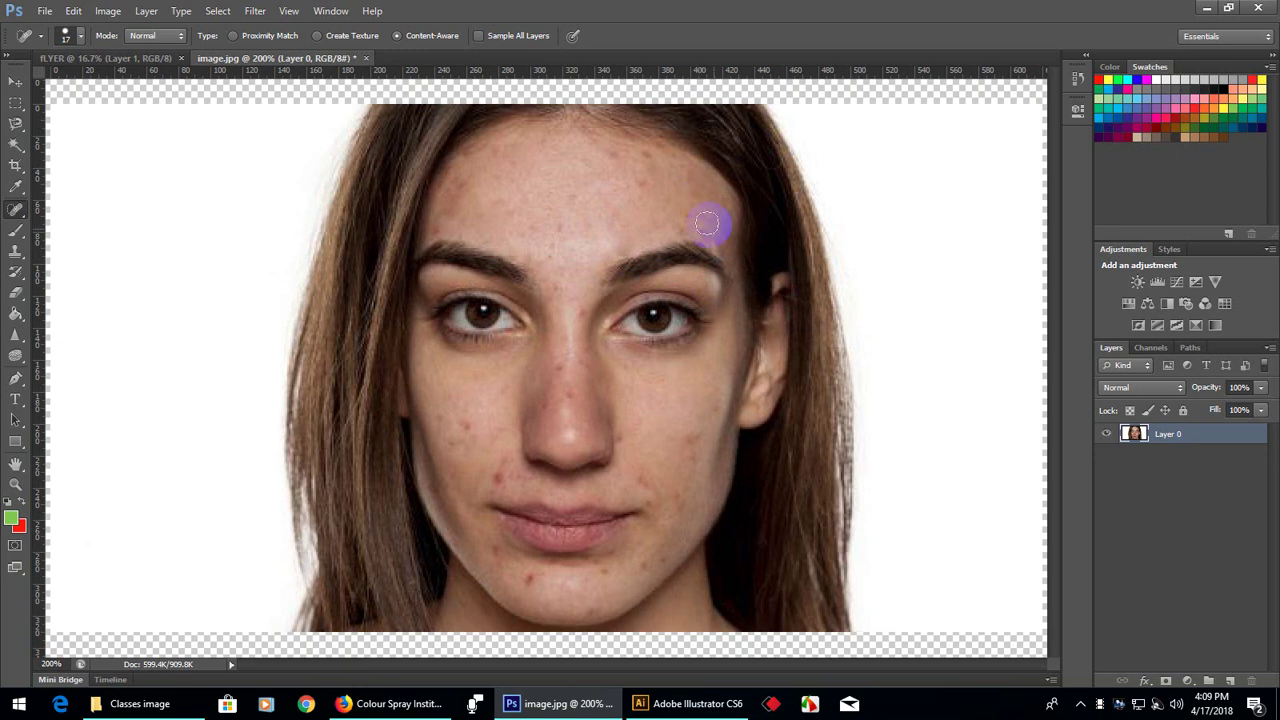
click(690, 178)
click(742, 263)
click(751, 345)
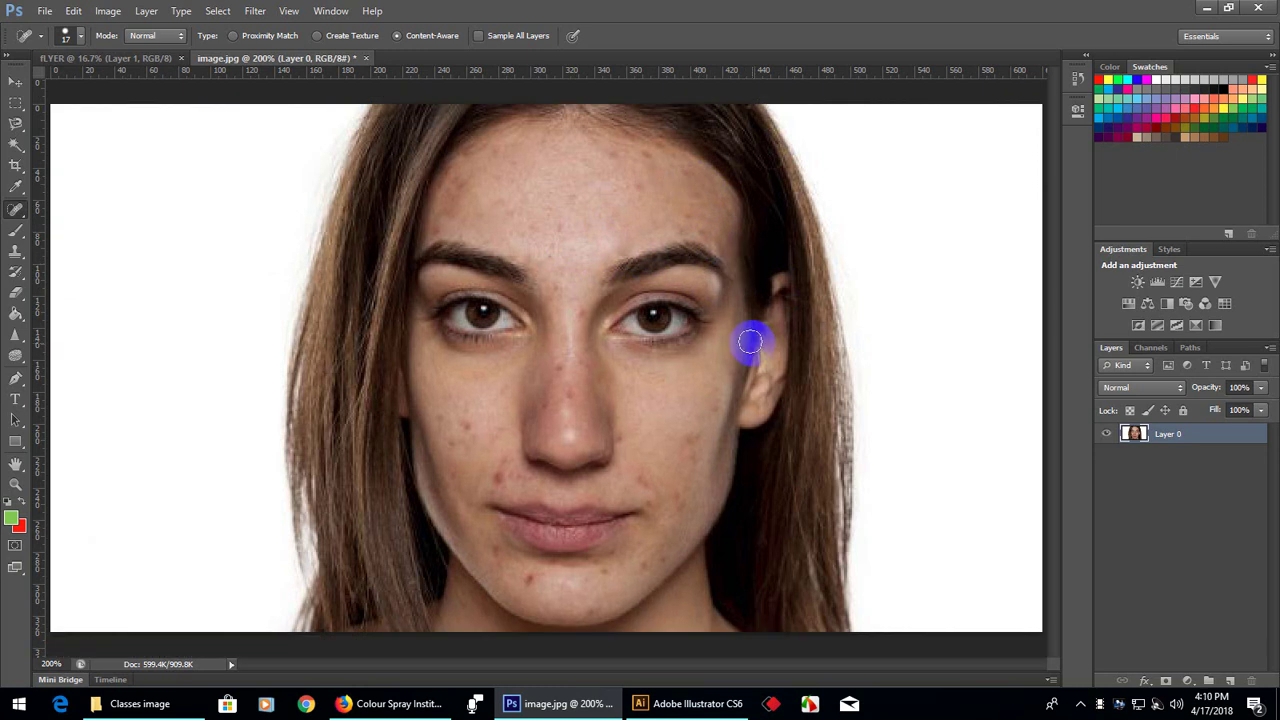
click(747, 332)
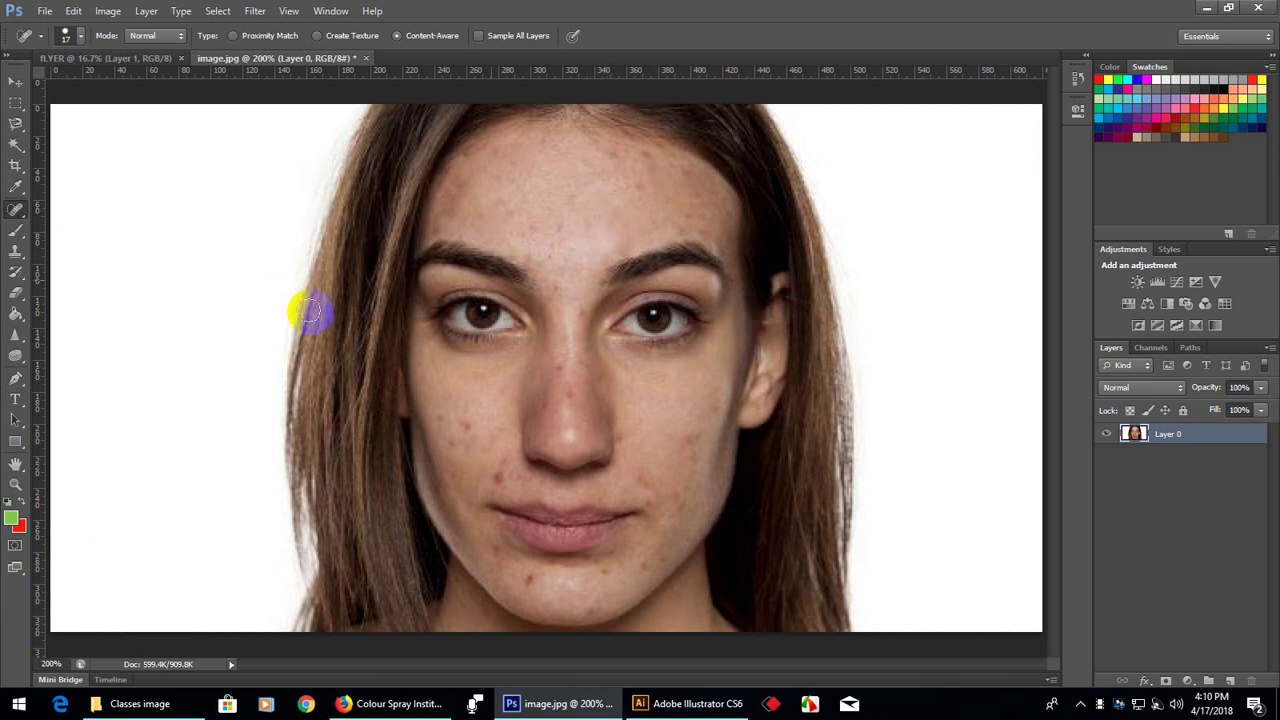
right_click(15, 209)
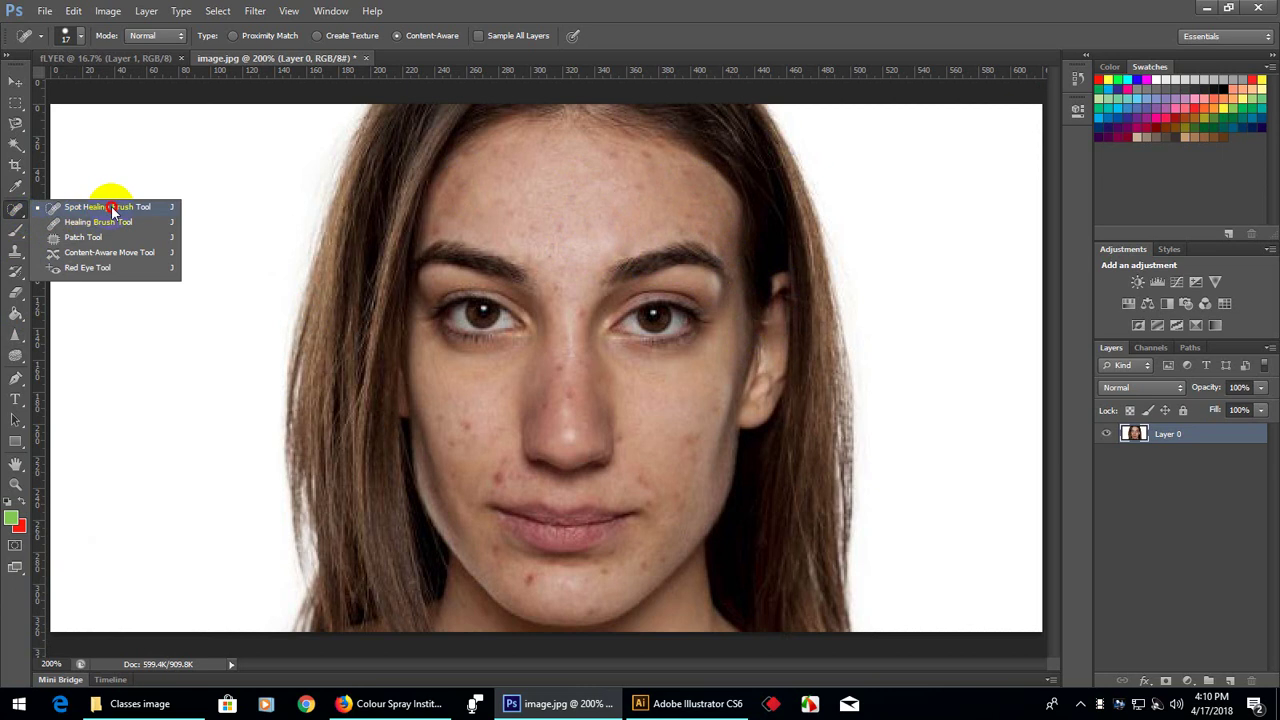
click(60, 242)
click(161, 212)
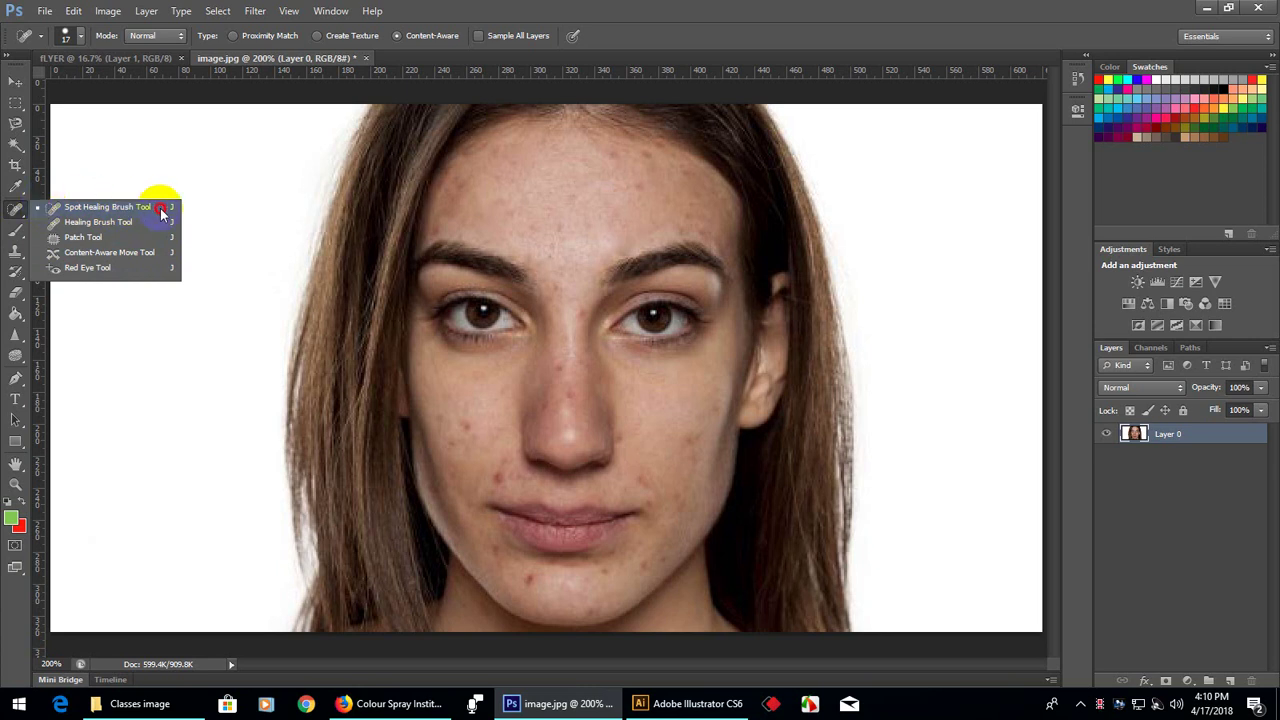
click(88, 238)
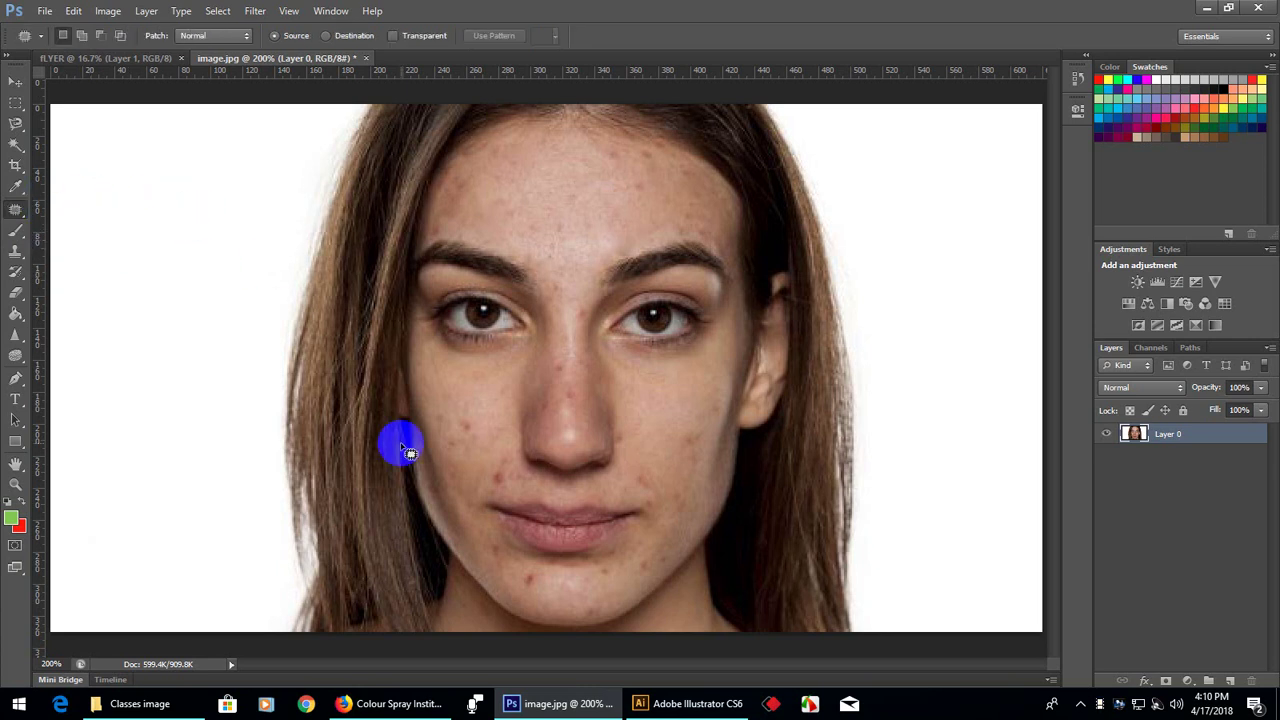
mouse_move(497, 478)
mouse_down()
mouse_move(527, 487)
mouse_move(512, 480)
mouse_move(507, 502)
mouse_up()
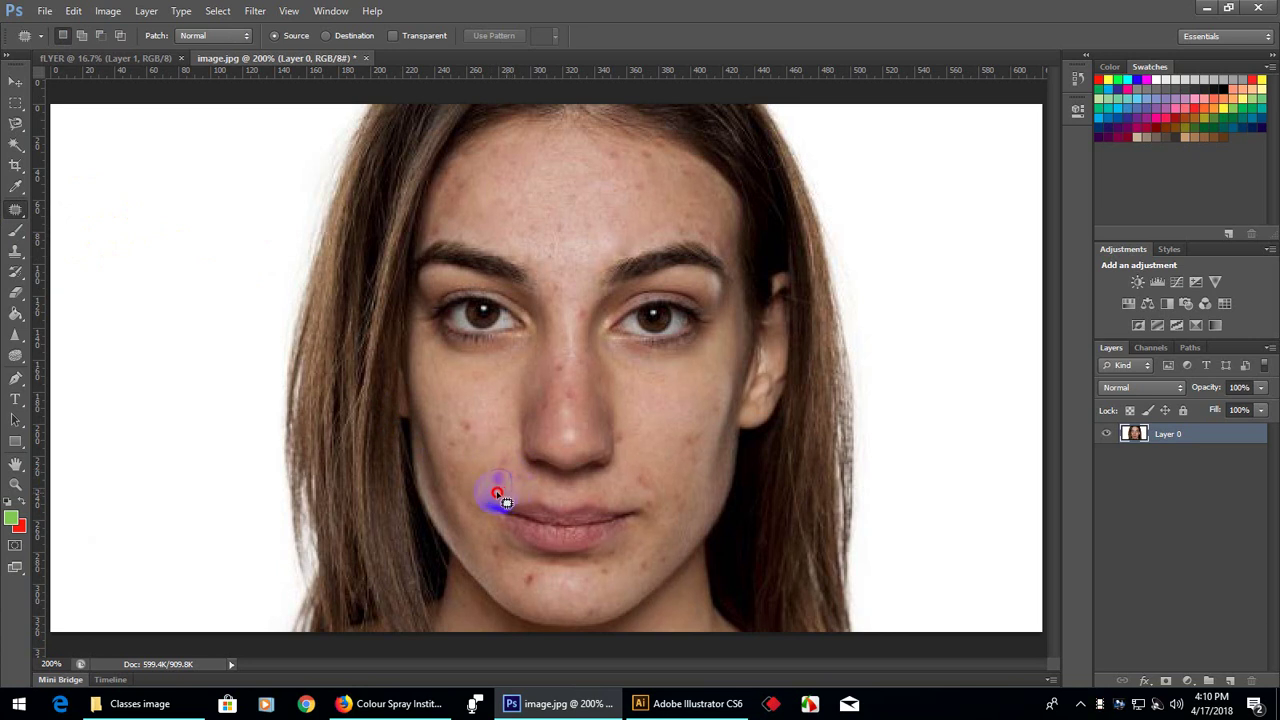
drag(507, 502, 492, 437)
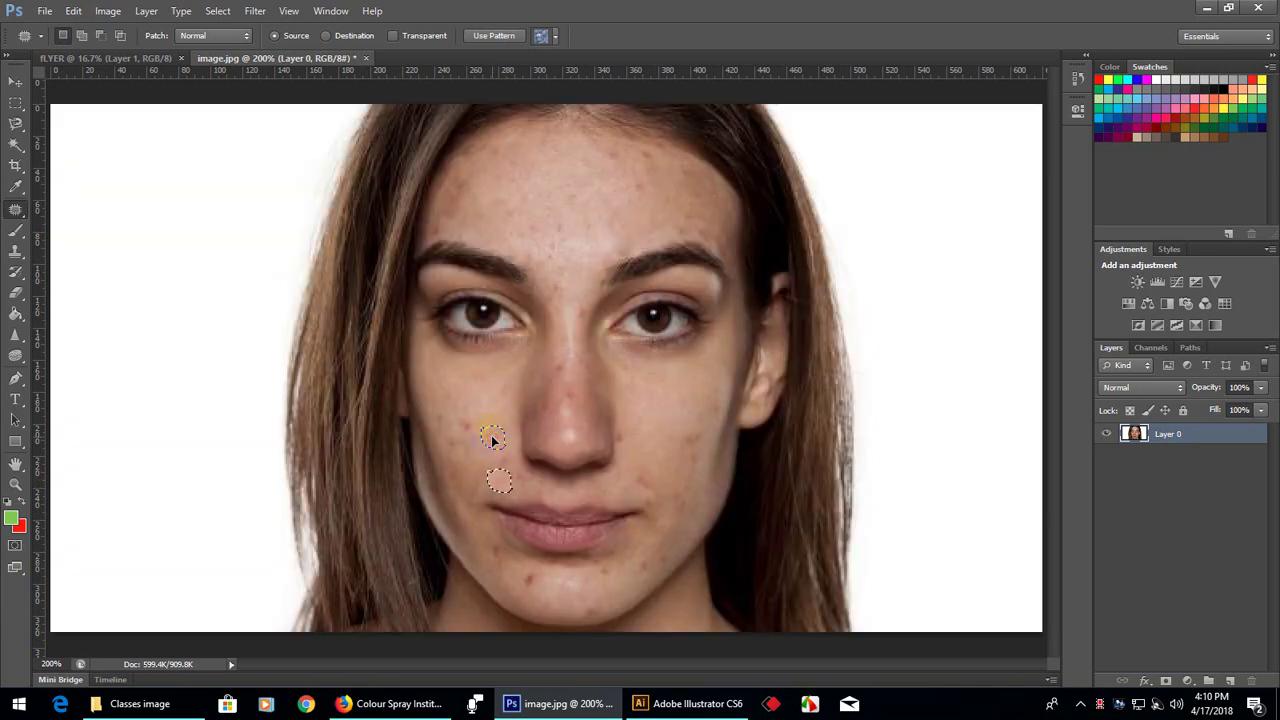
mouse_move(760, 523)
mouse_down()
mouse_move(716, 512)
mouse_move(760, 523)
mouse_move(762, 507)
mouse_move(731, 512)
mouse_up()
drag(15, 208, 90, 237)
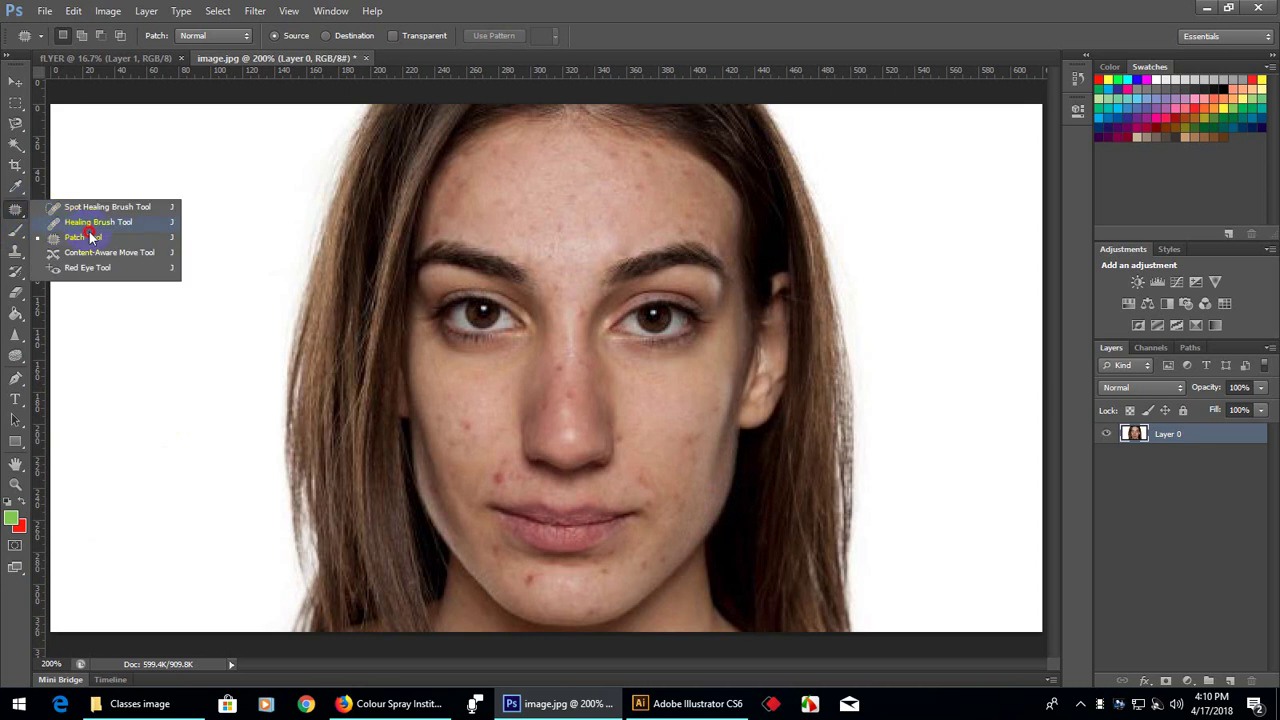
click(90, 237)
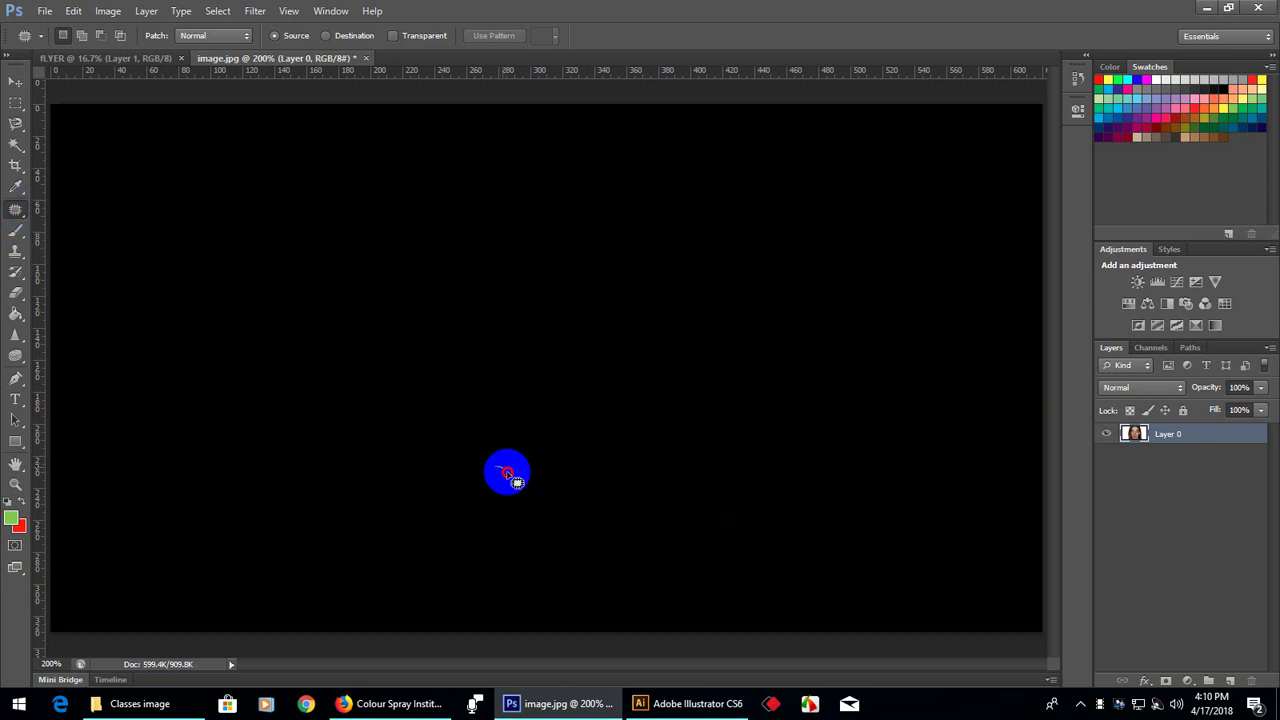
mouse_move(500, 474)
mouse_down()
mouse_move(514, 497)
mouse_move(501, 469)
mouse_move(507, 485)
mouse_up()
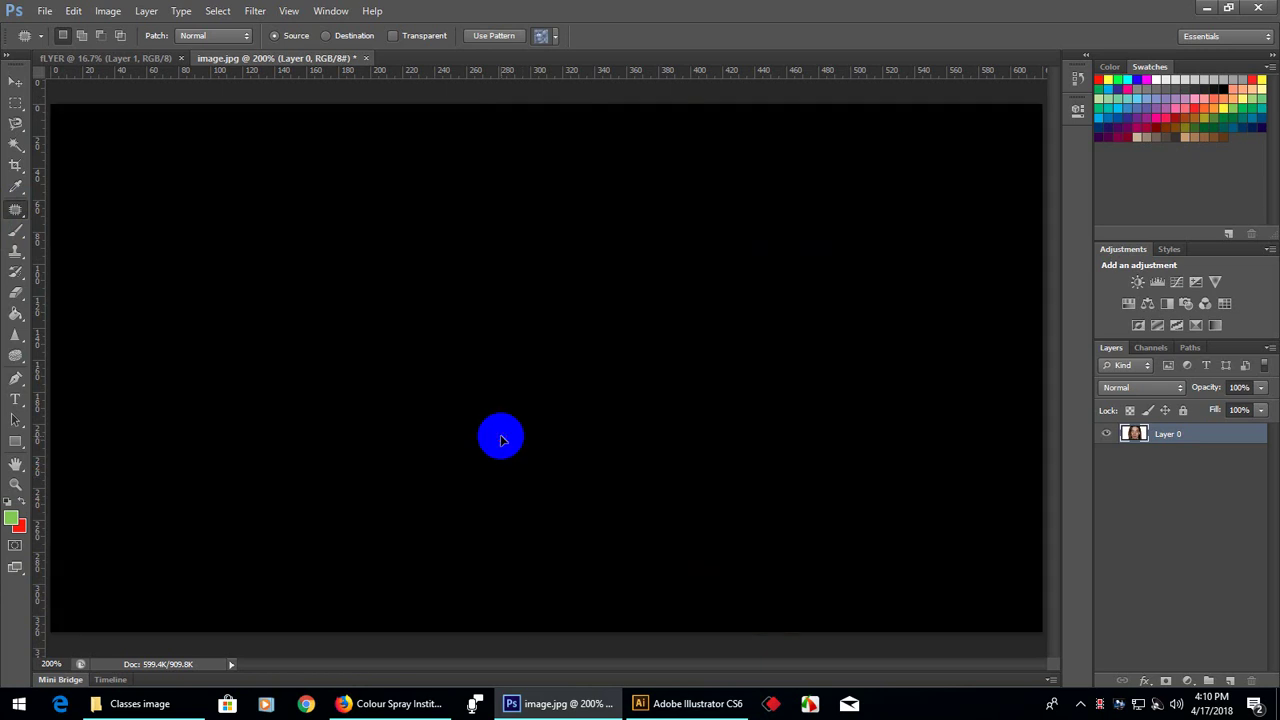
mouse_move(501, 441)
mouse_down()
mouse_move(608, 504)
mouse_move(572, 470)
mouse_up()
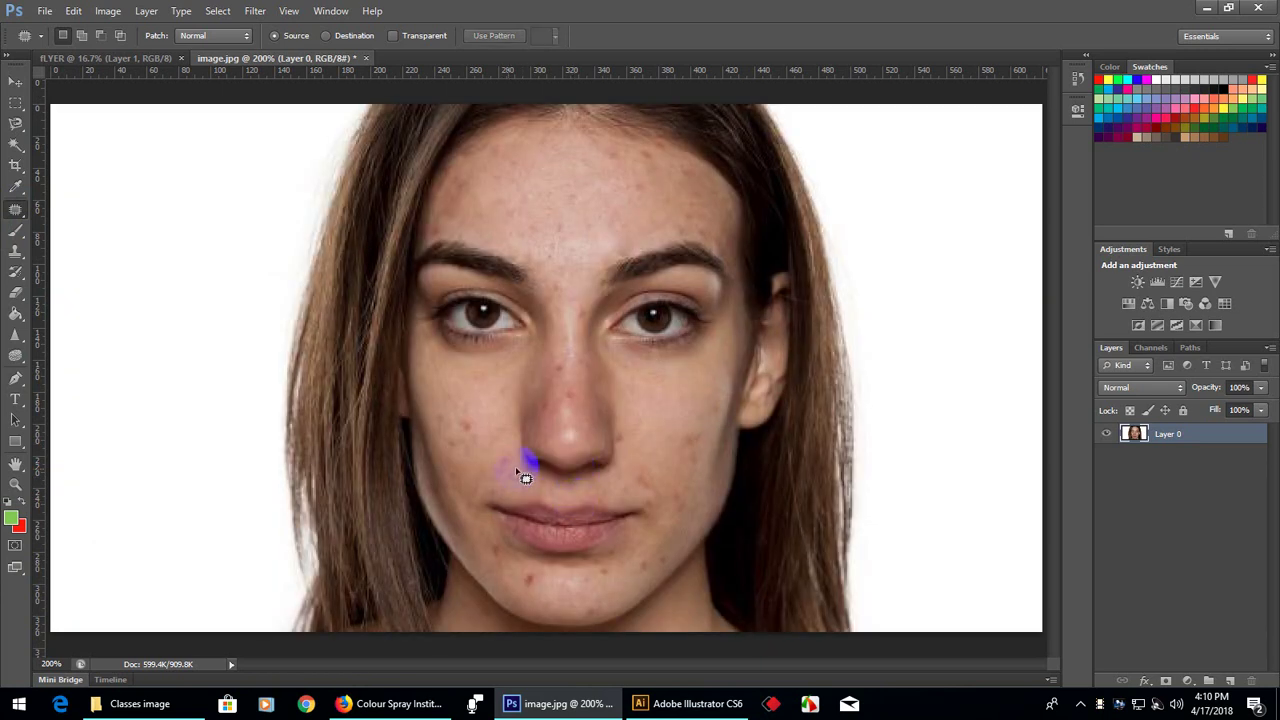
click(668, 498)
Select the Brush Tool with a 60 px brush preset
click(15, 229)
click(95, 230)
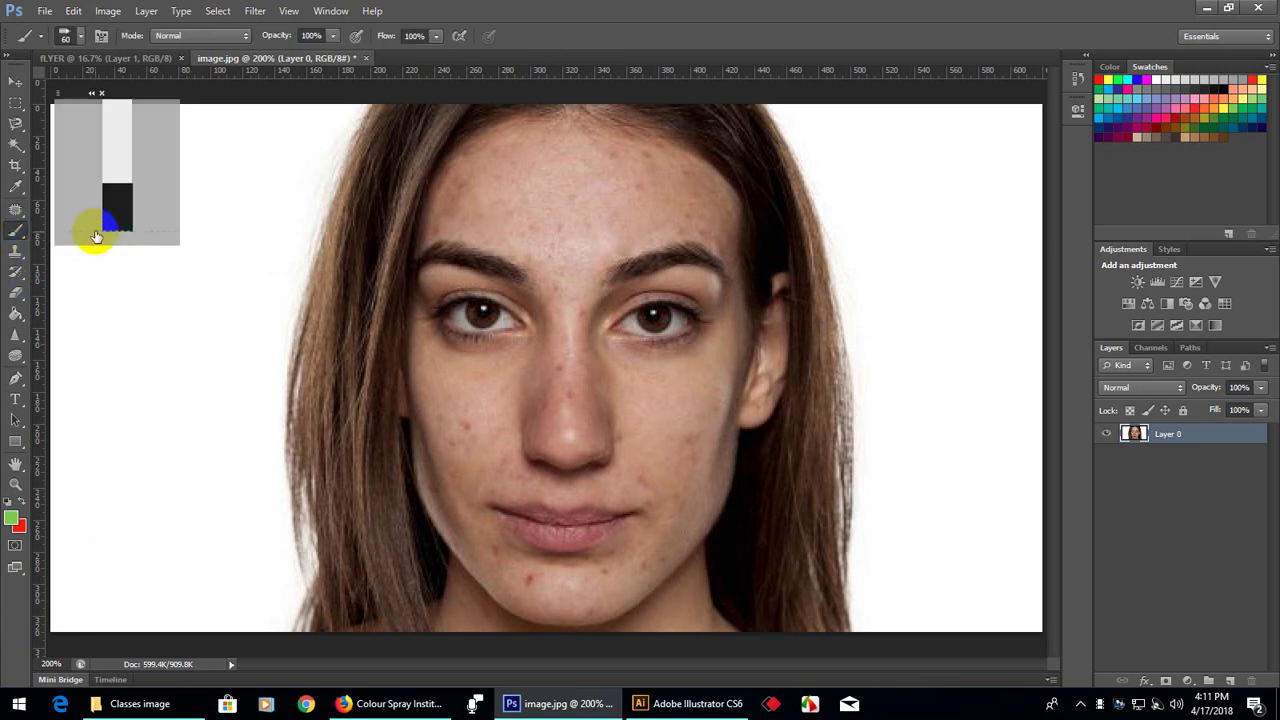
click(83, 38)
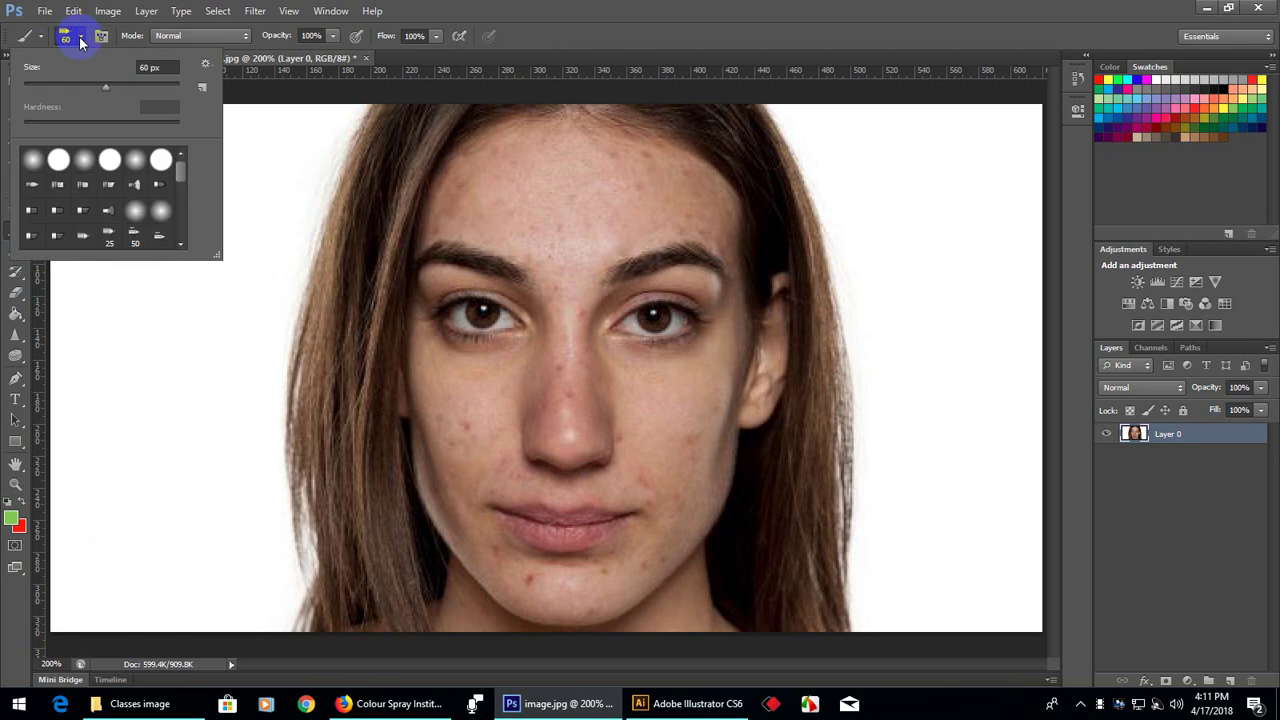
scroll(150, 200, down, 2)
scroll(133, 215, down, 2)
scroll(133, 218, up, 3)
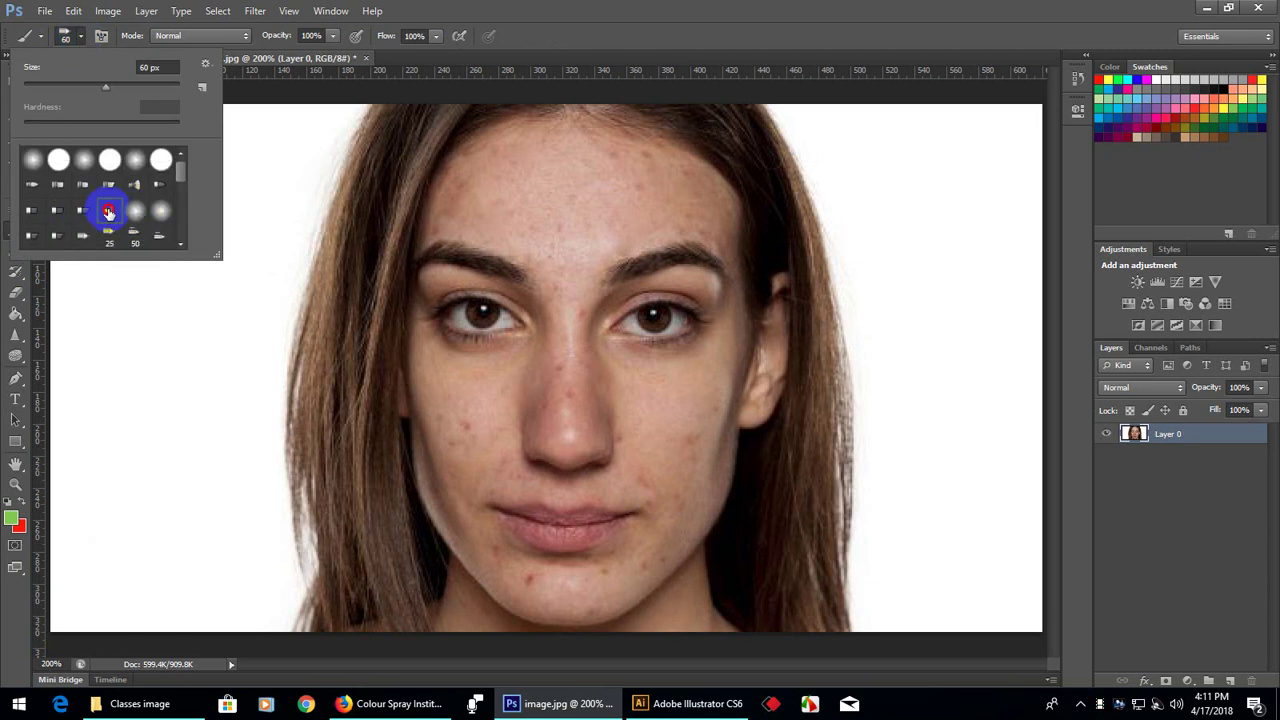
click(107, 210)
Paint trial green strokes across the forehead and face, undoing each one
drag(557, 223, 671, 266)
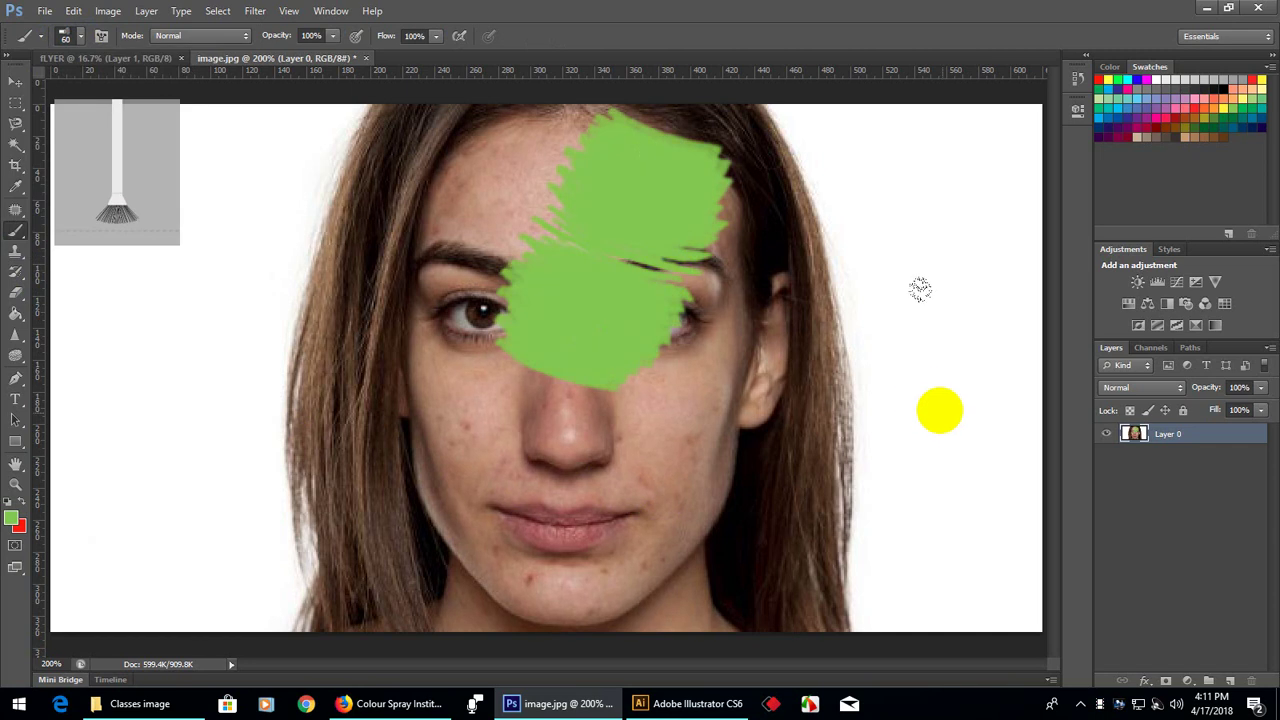
key(ctrl+z)
drag(740, 350, 340, 195)
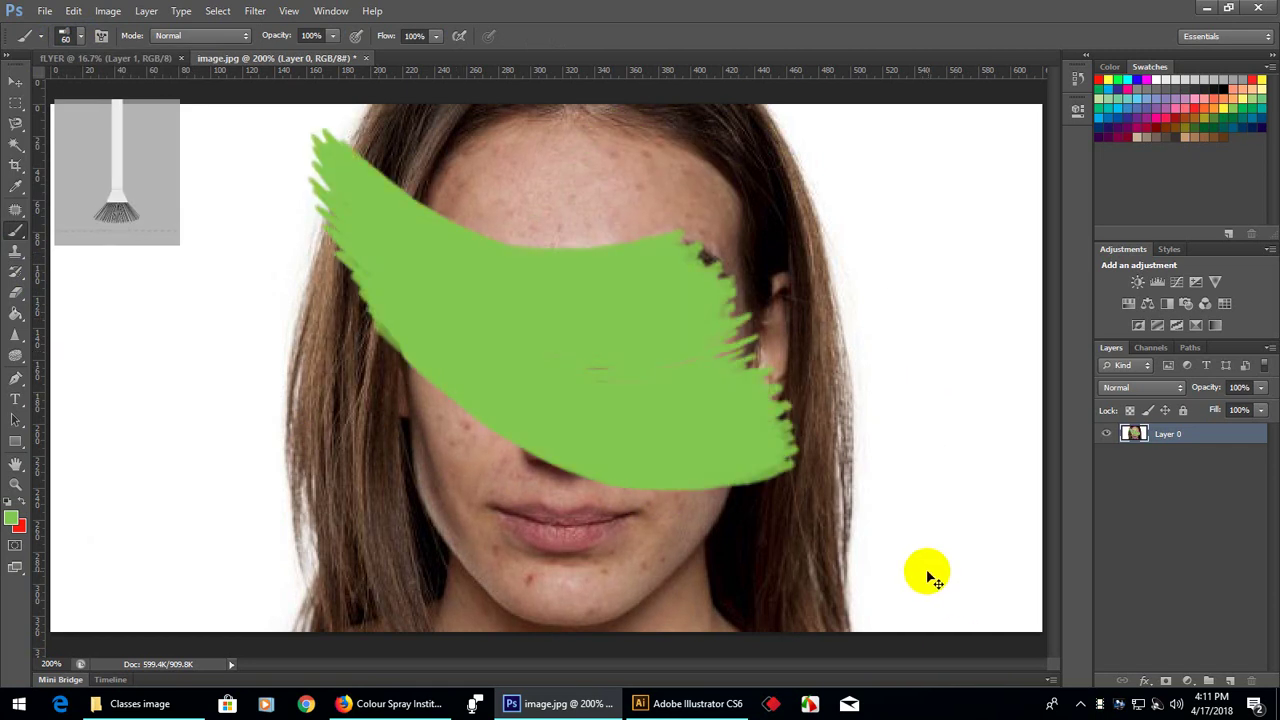
key(ctrl+z)
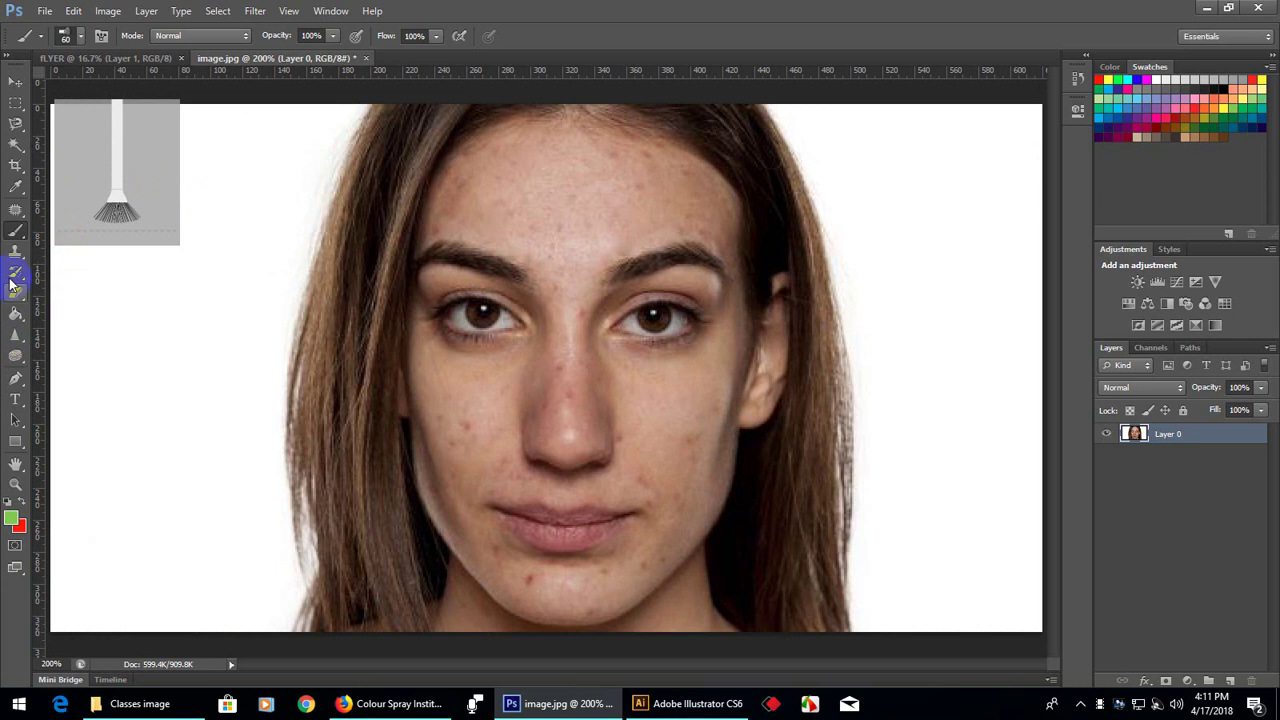
Select the Clone Stamp Tool from the stamp tools flyout
click(29, 221)
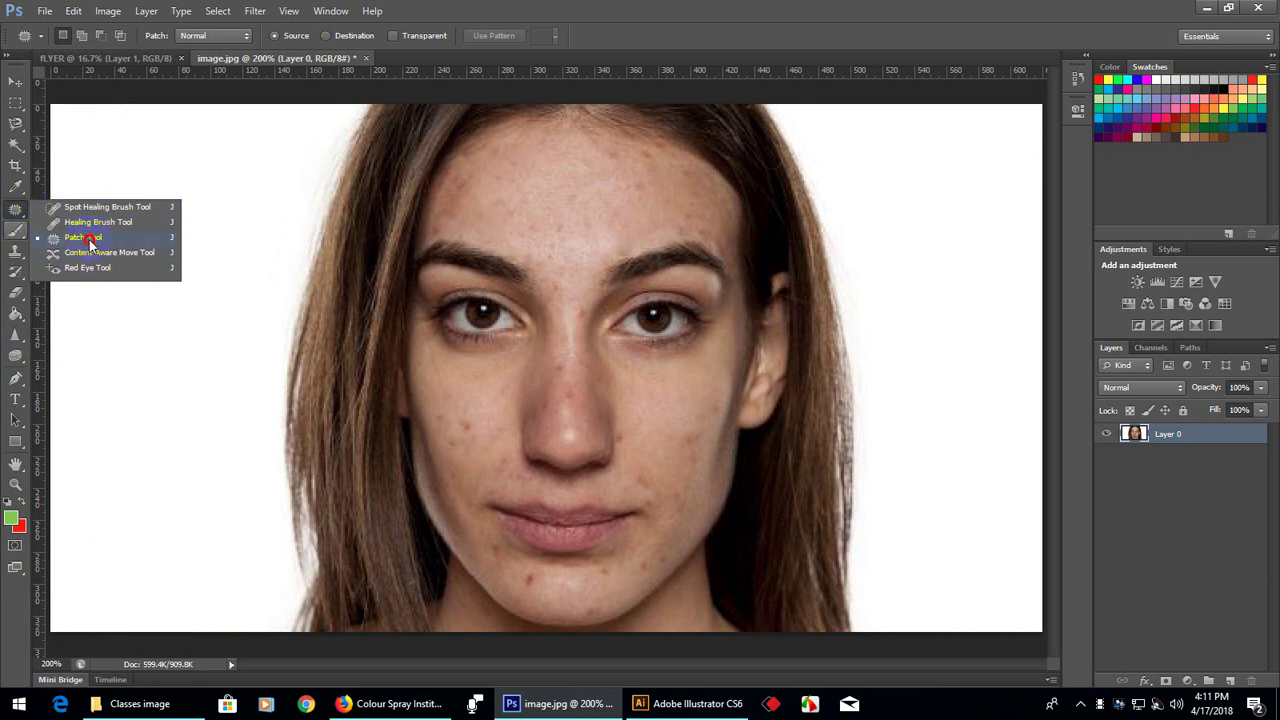
click(90, 242)
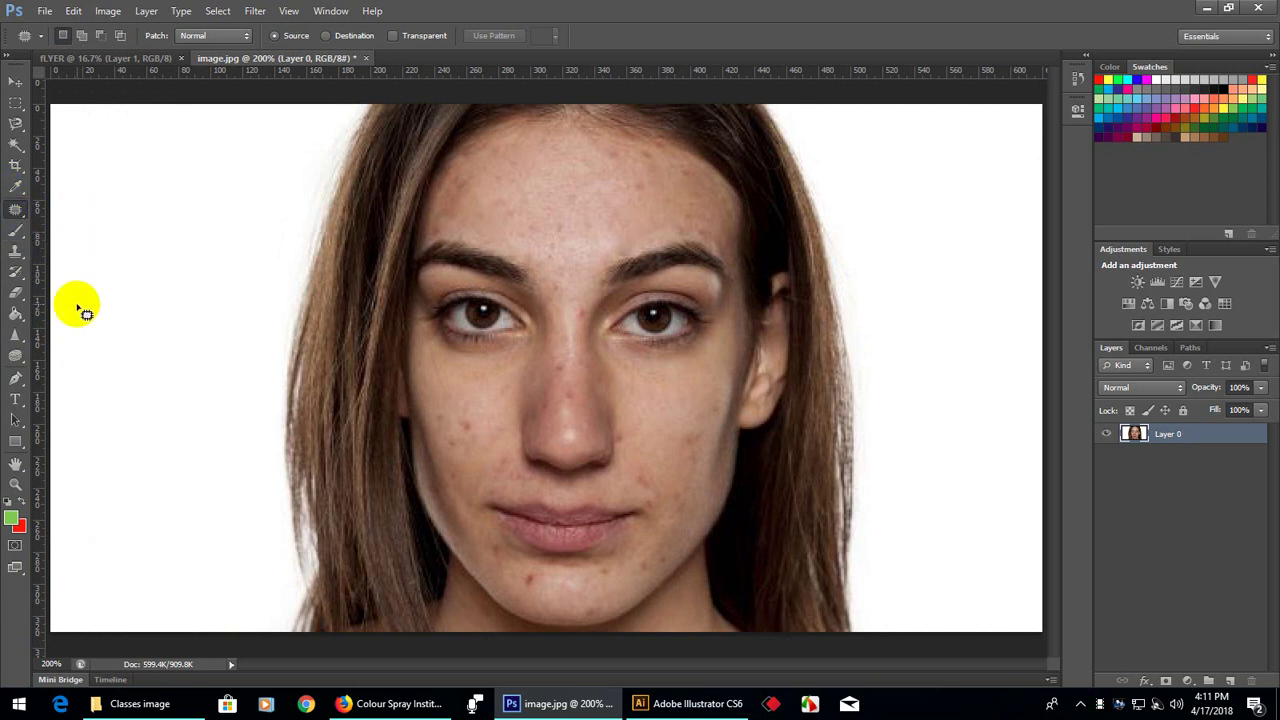
drag(13, 254, 113, 256)
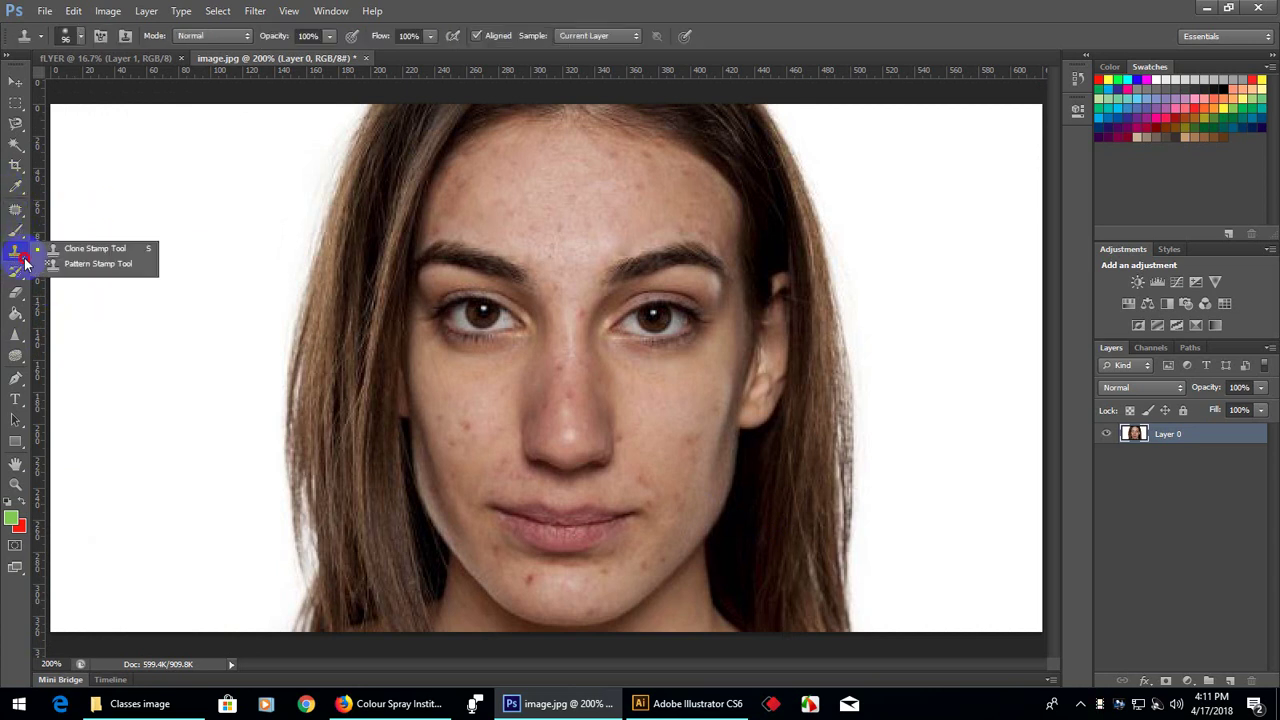
click(119, 256)
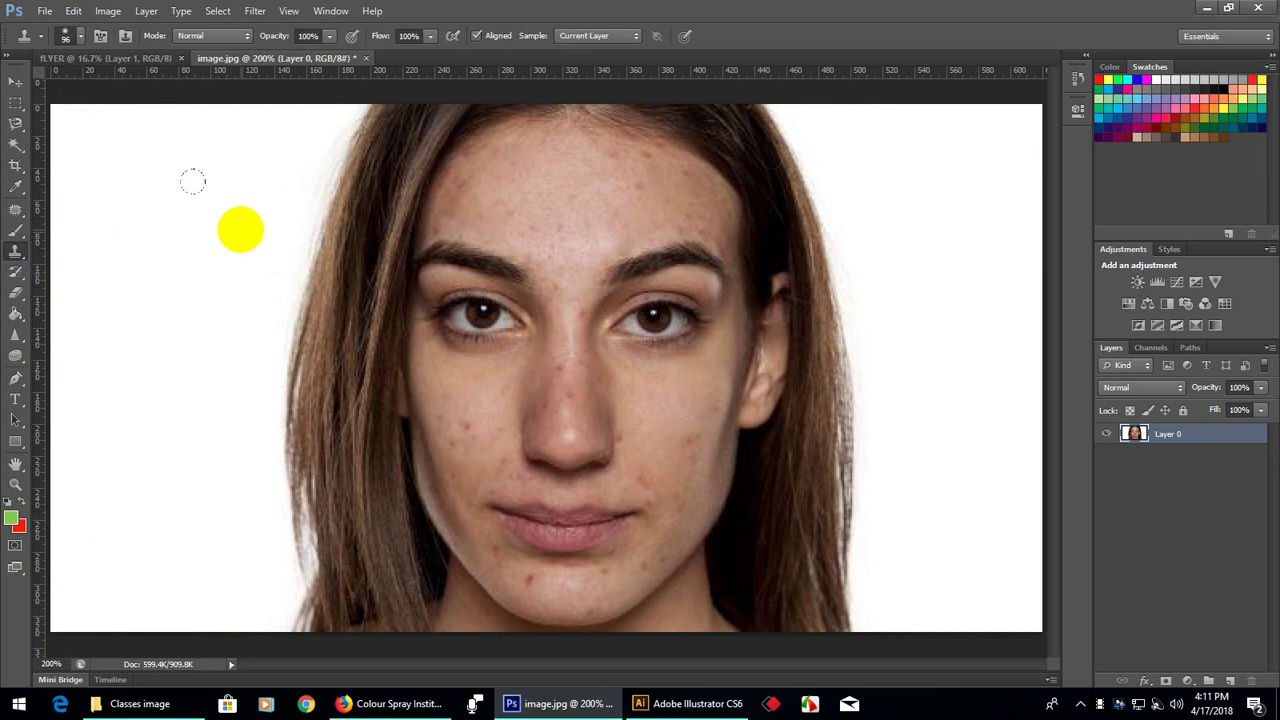
Clone the eyes onto the forehead and below the right cheek, undoing each copy
alt+click(478, 316)
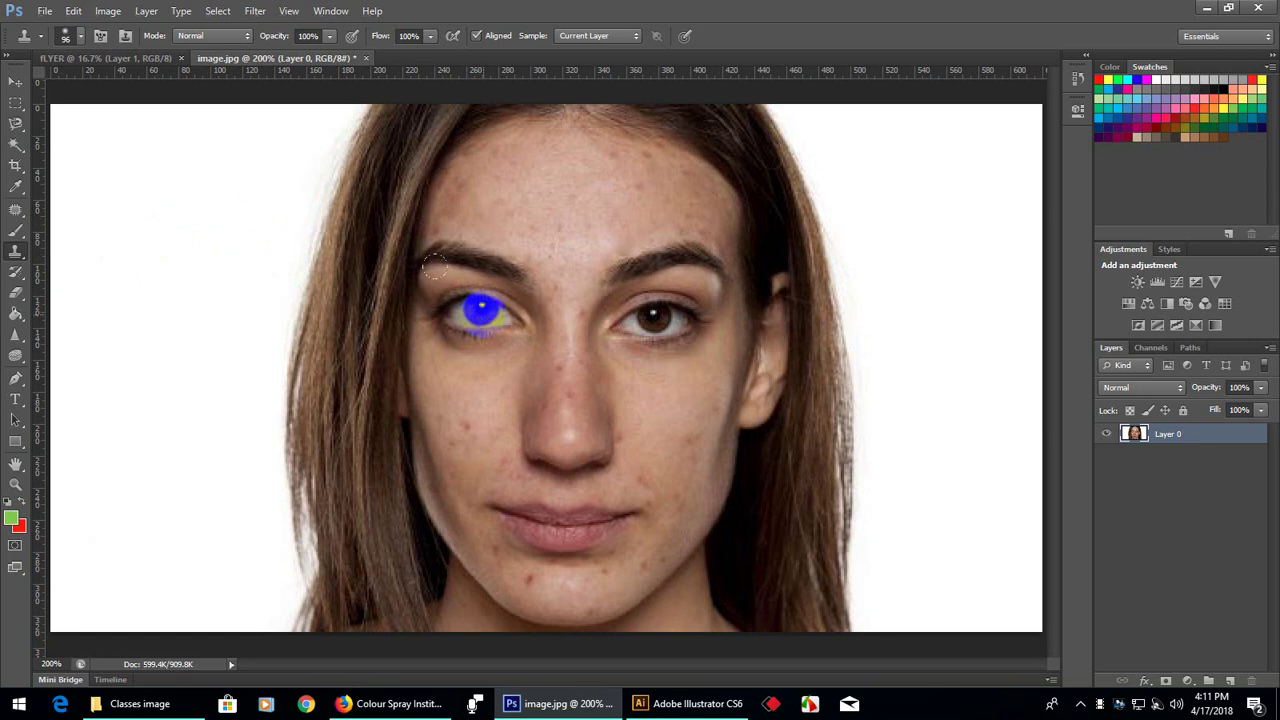
drag(508, 208, 530, 196)
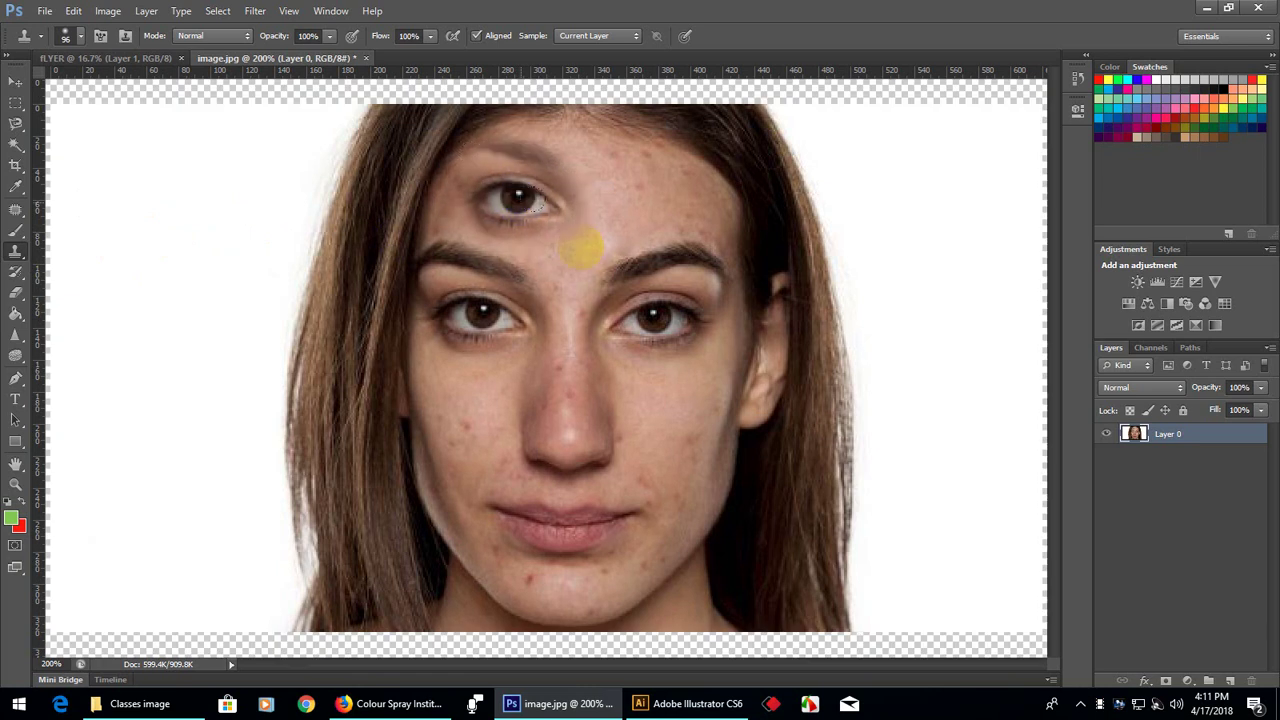
drag(727, 379, 735, 409)
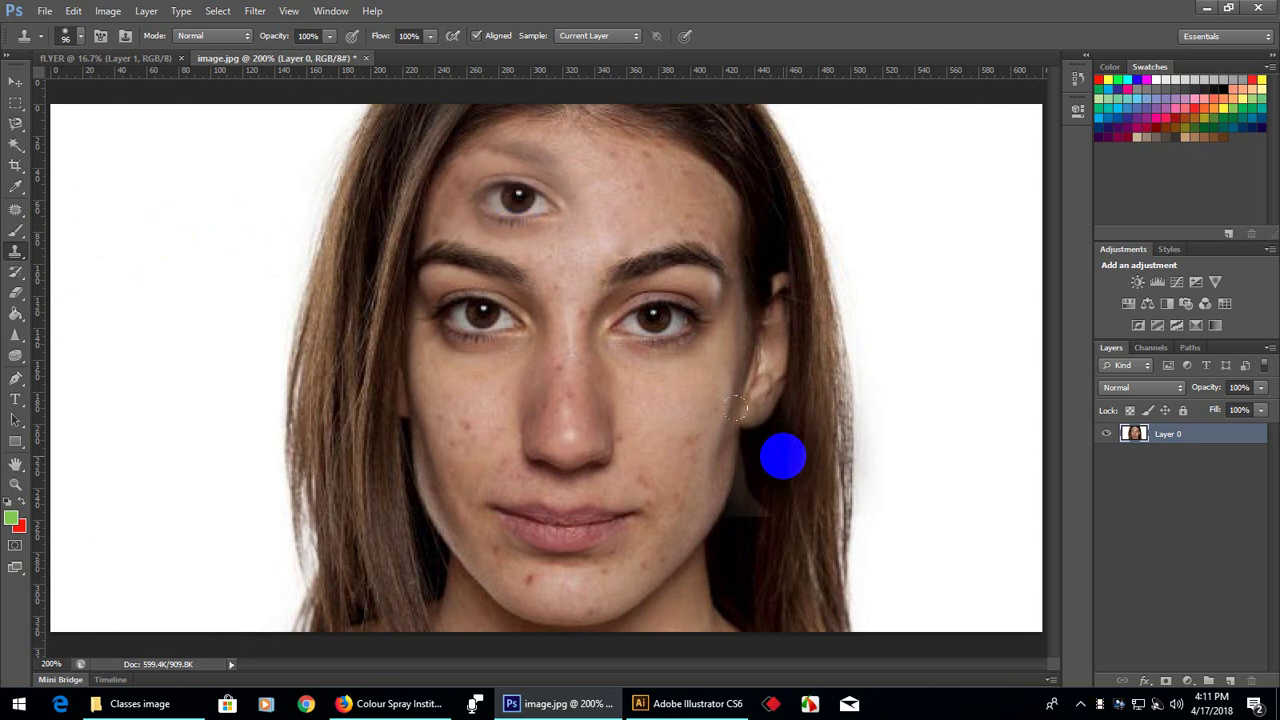
key(ctrl+z)
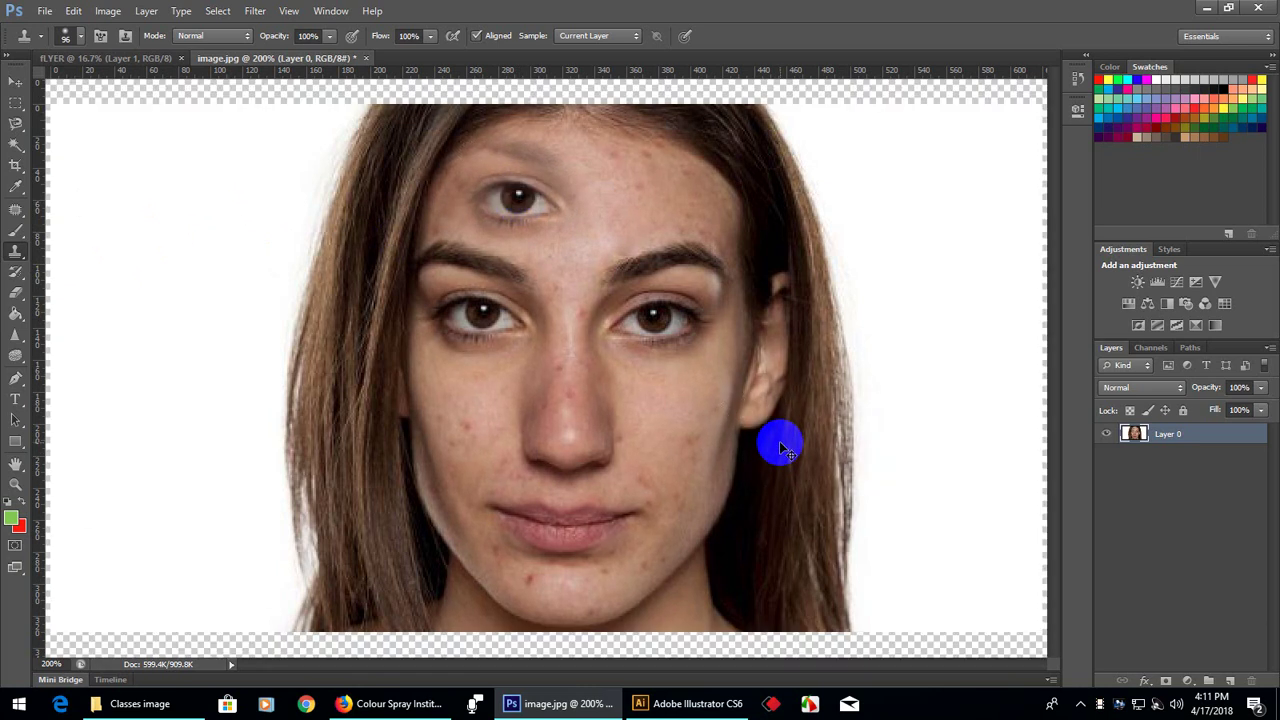
key(ctrl+alt+z)
alt+click(570, 265)
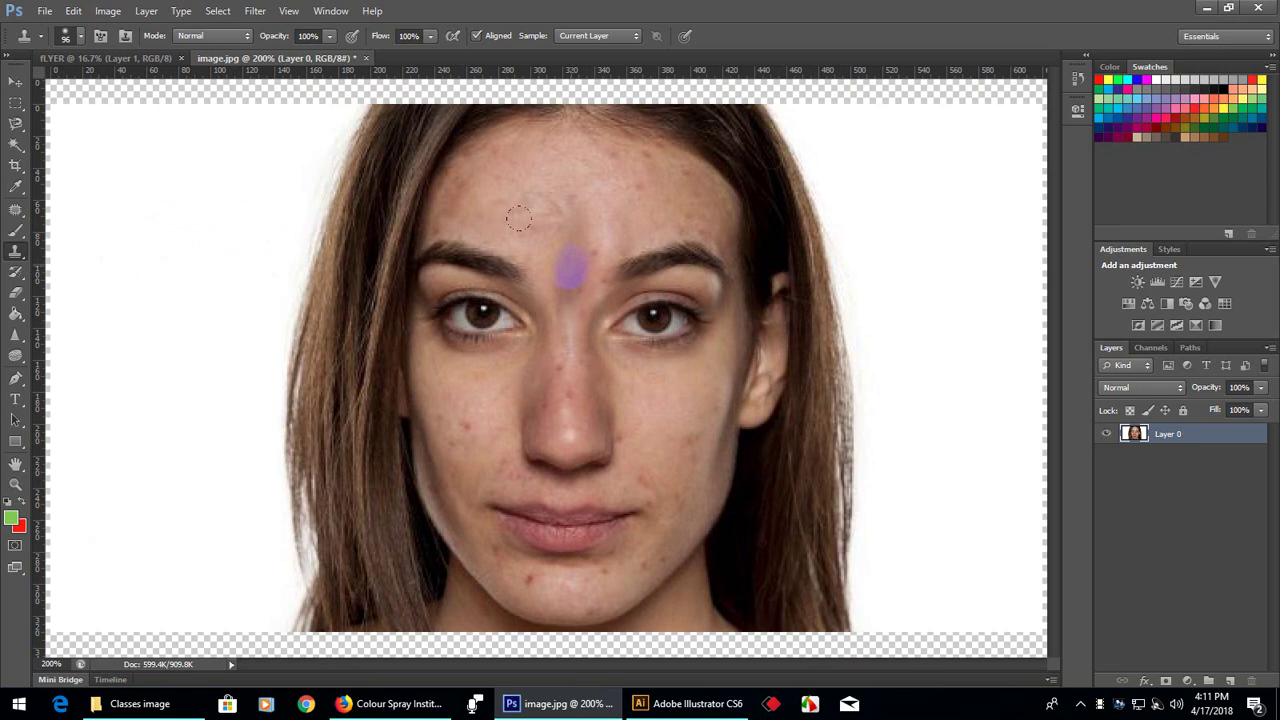
alt+click(651, 318)
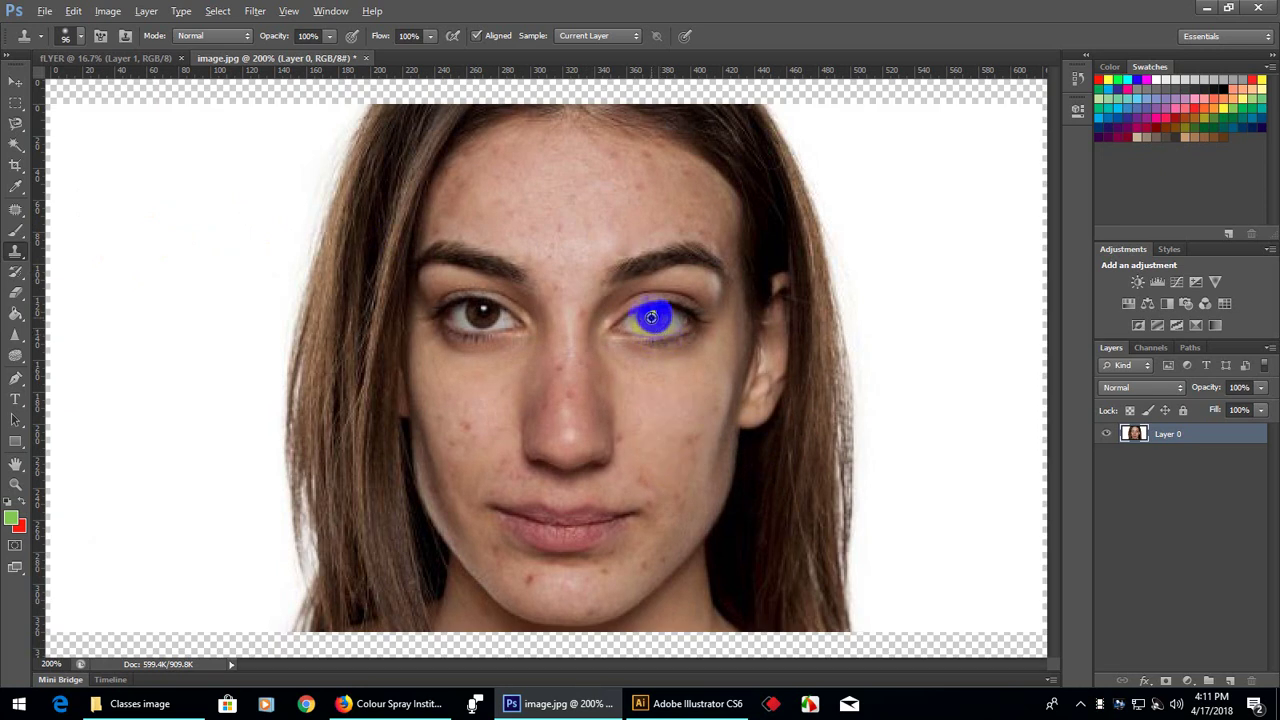
click(571, 273)
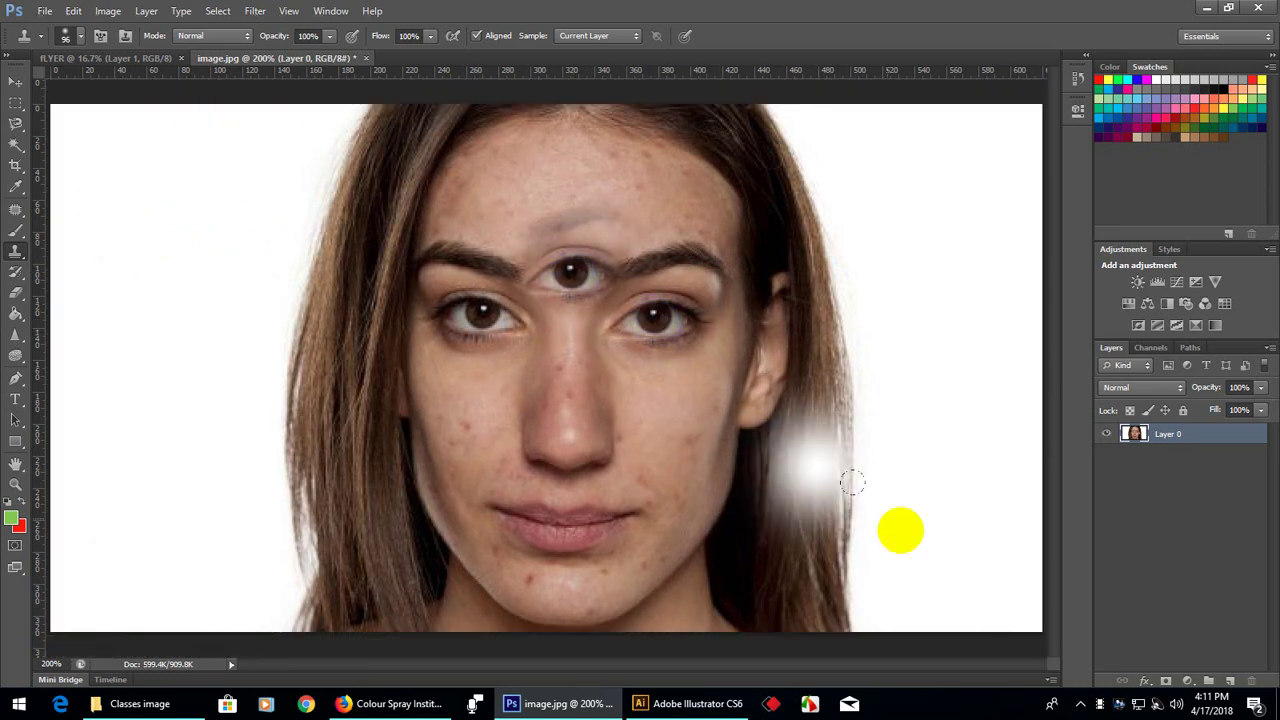
key(ctrl+z)
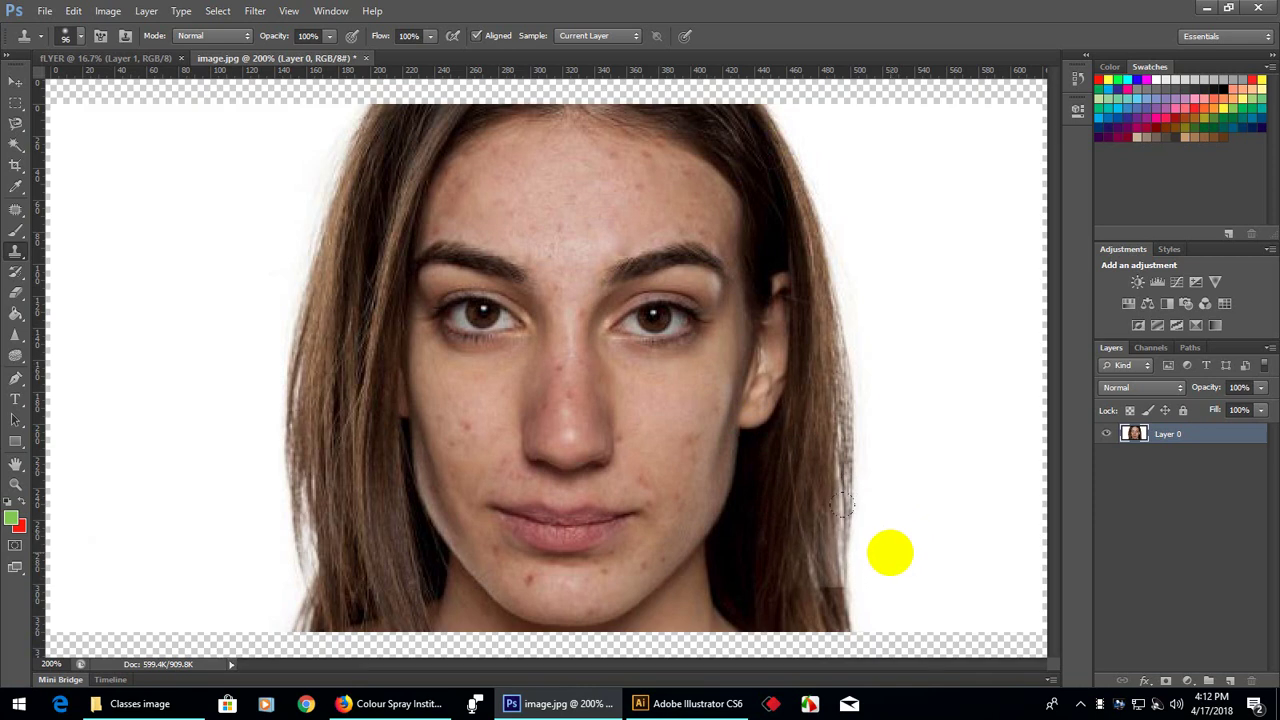
Clone trial strokes over the hair and cheek, undoing each, then near the nose bridge
mouse_move(877, 540)
mouse_down()
mouse_move(766, 530)
mouse_move(634, 491)
mouse_up()
key(ctrl+z)
drag(857, 506, 731, 440)
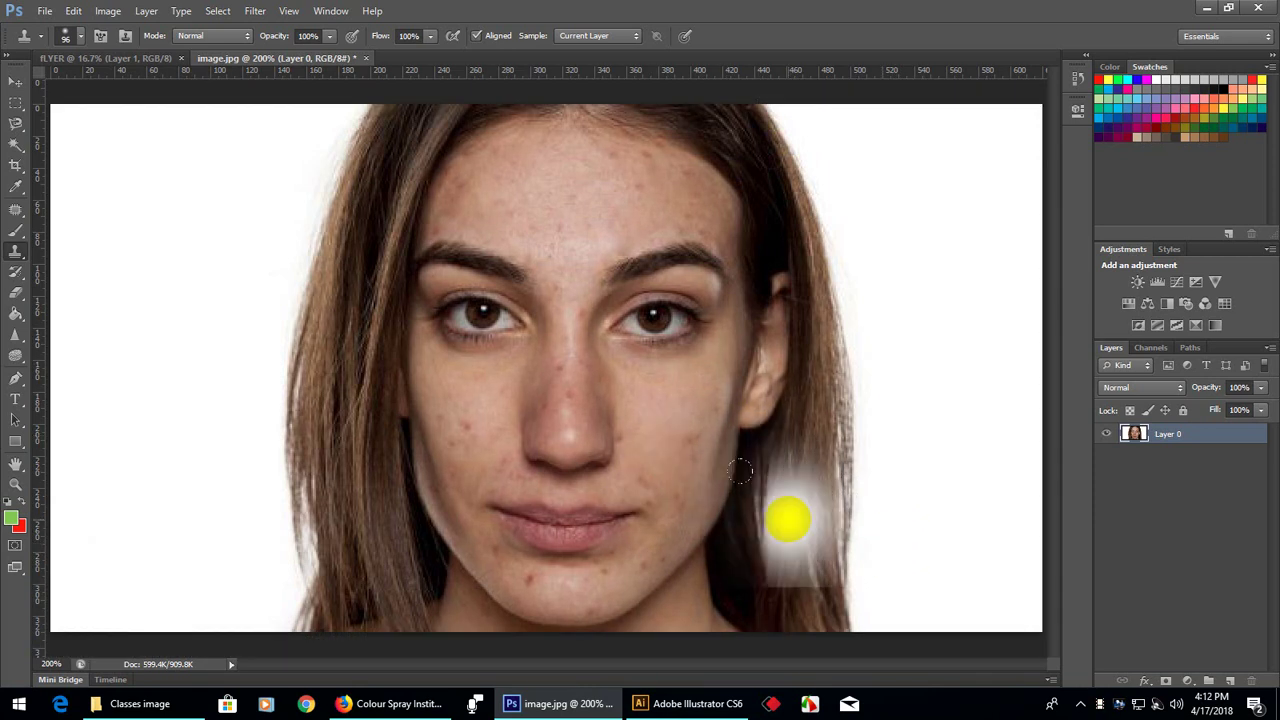
key(ctrl+z)
drag(757, 517, 723, 463)
key(ctrl+z)
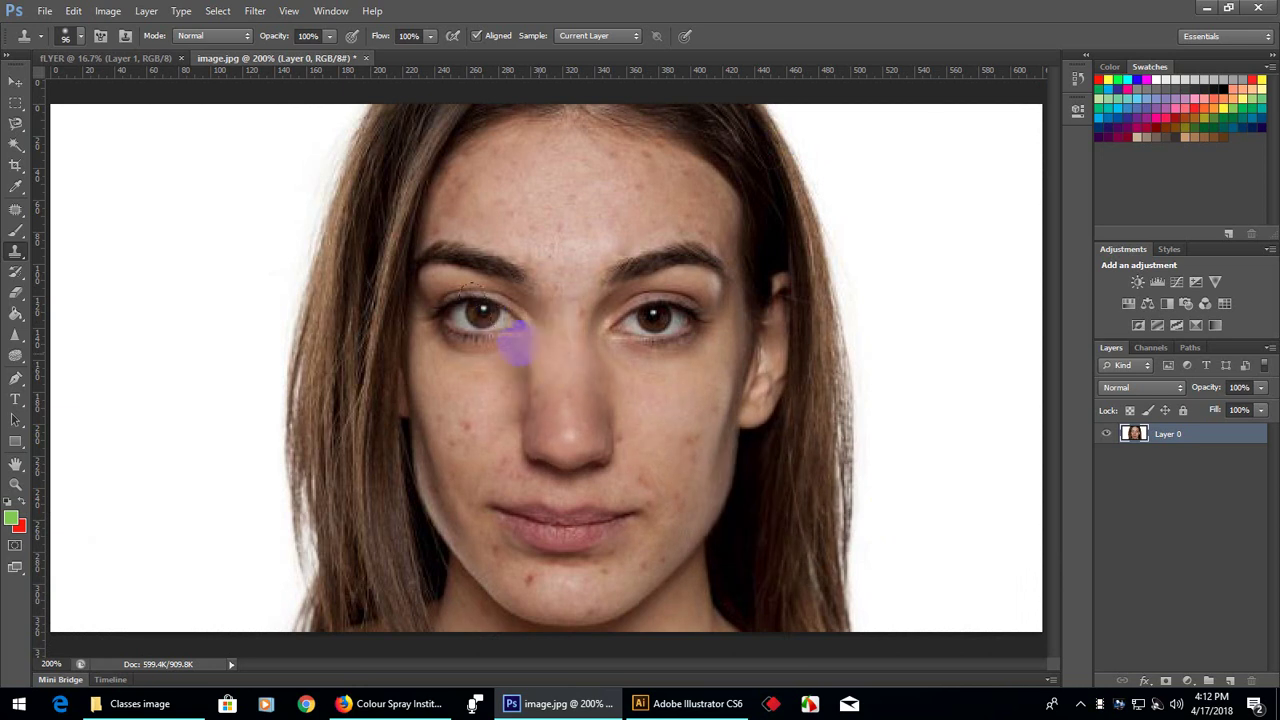
drag(480, 309, 484, 312)
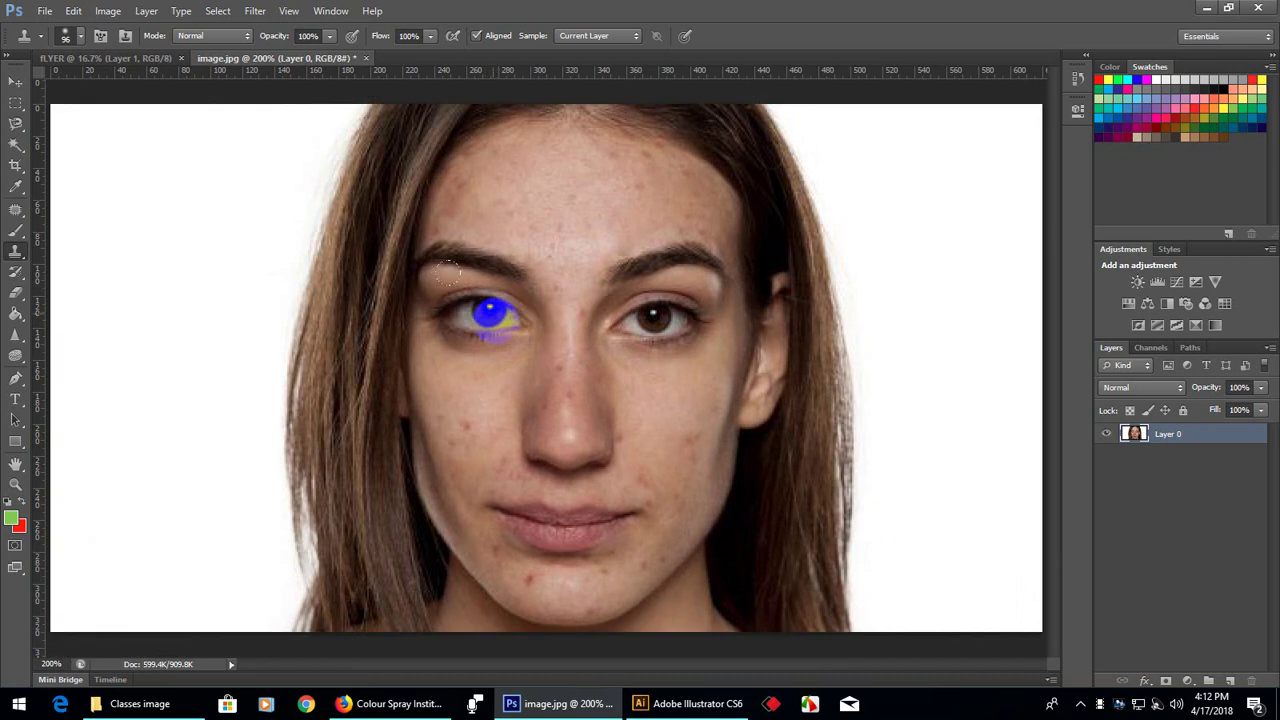
drag(470, 310, 550, 330)
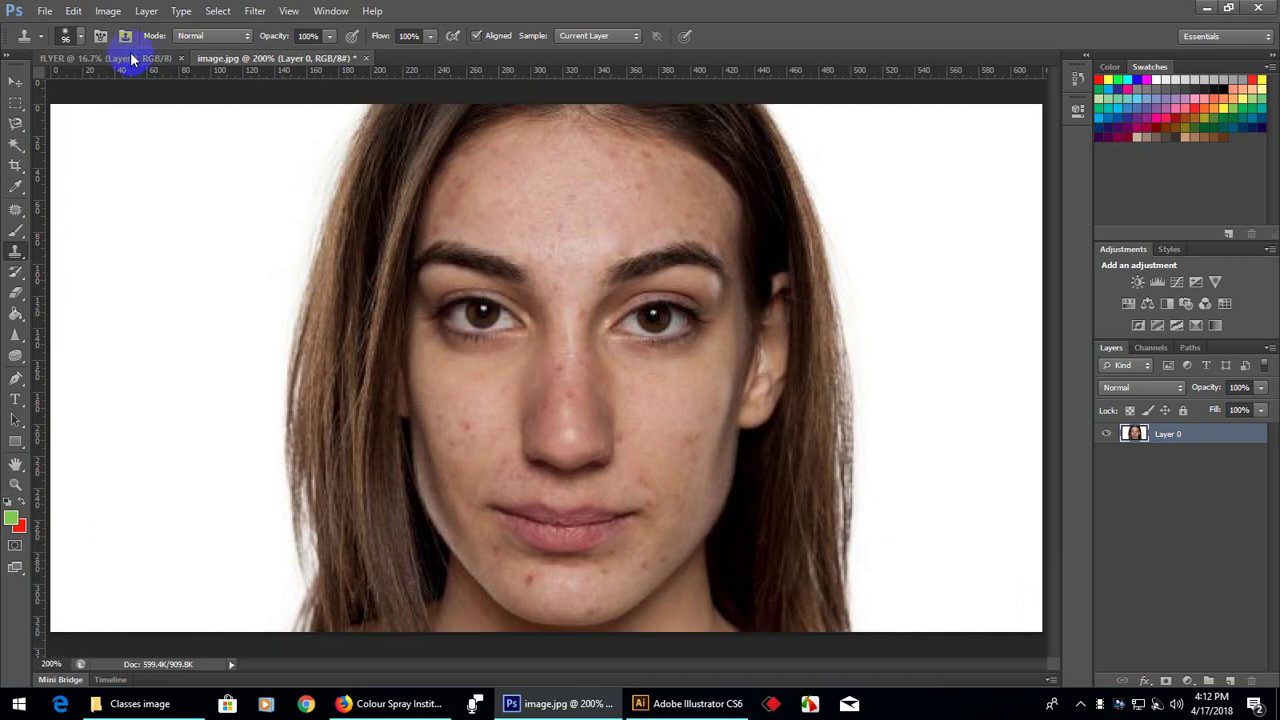
Set a 96 px, 0% hardness brush and clone skin from the left eye under the right eye
click(72, 36)
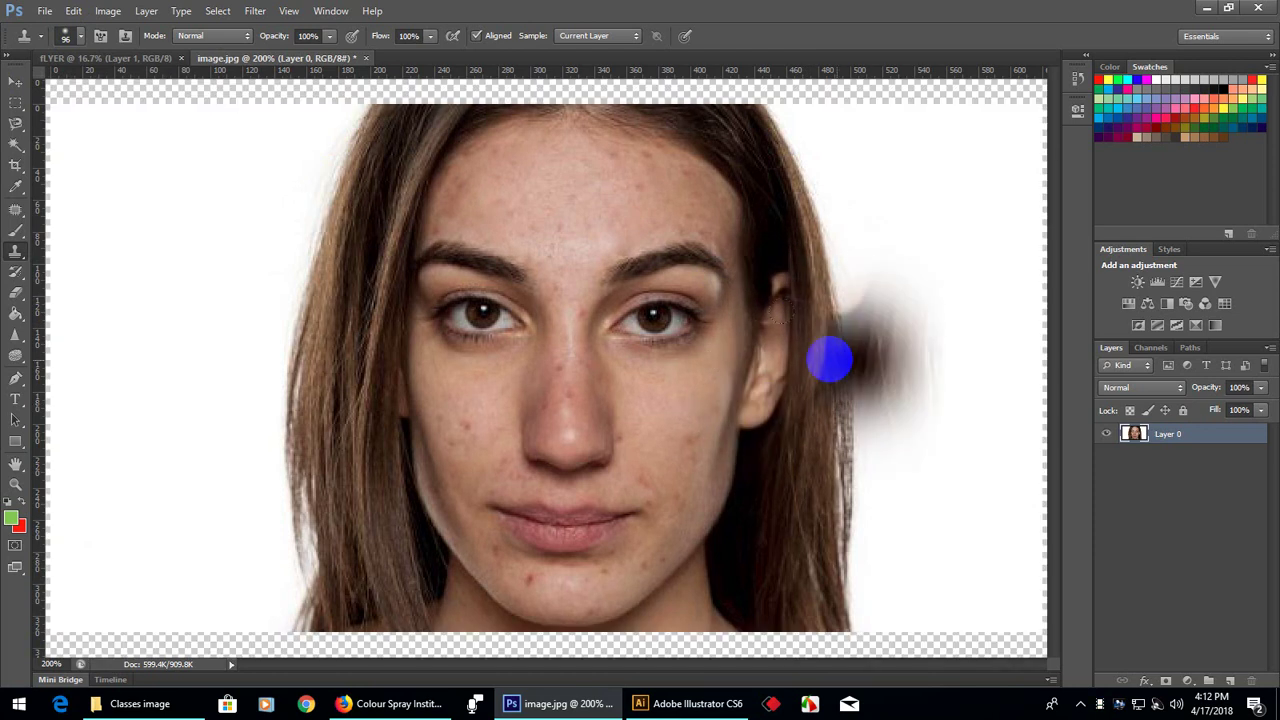
click(441, 267)
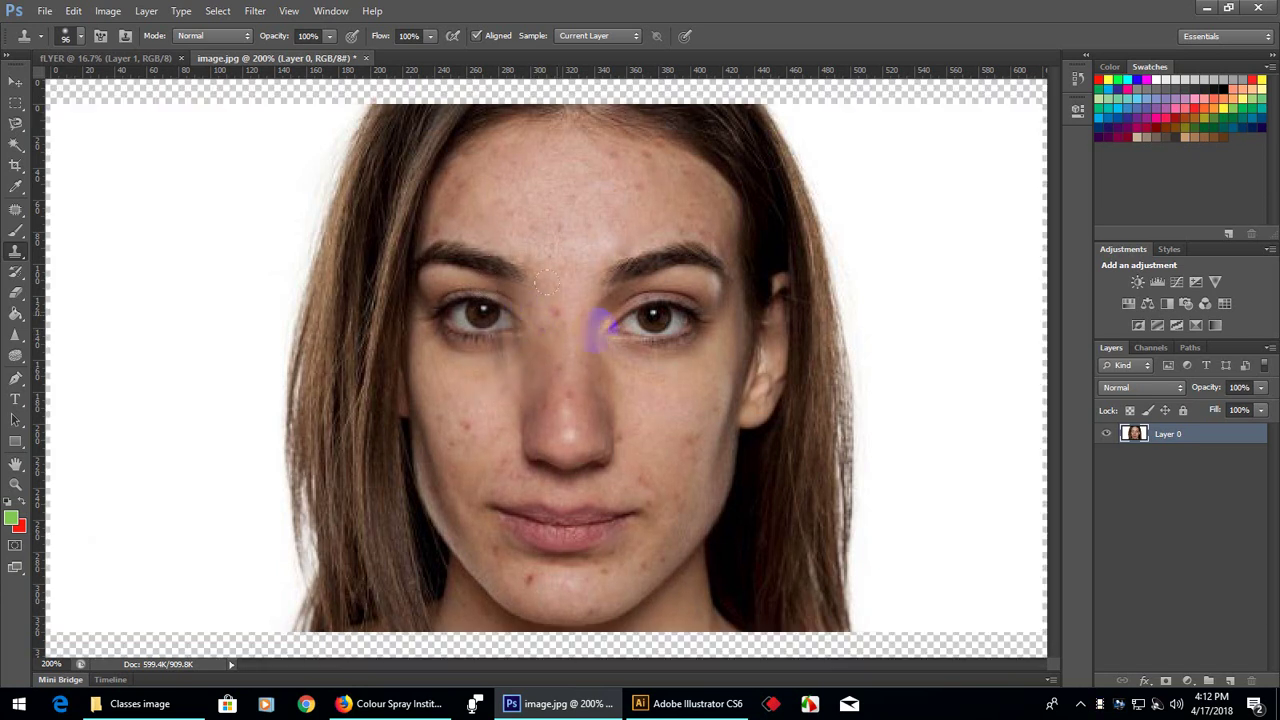
drag(755, 316, 730, 366)
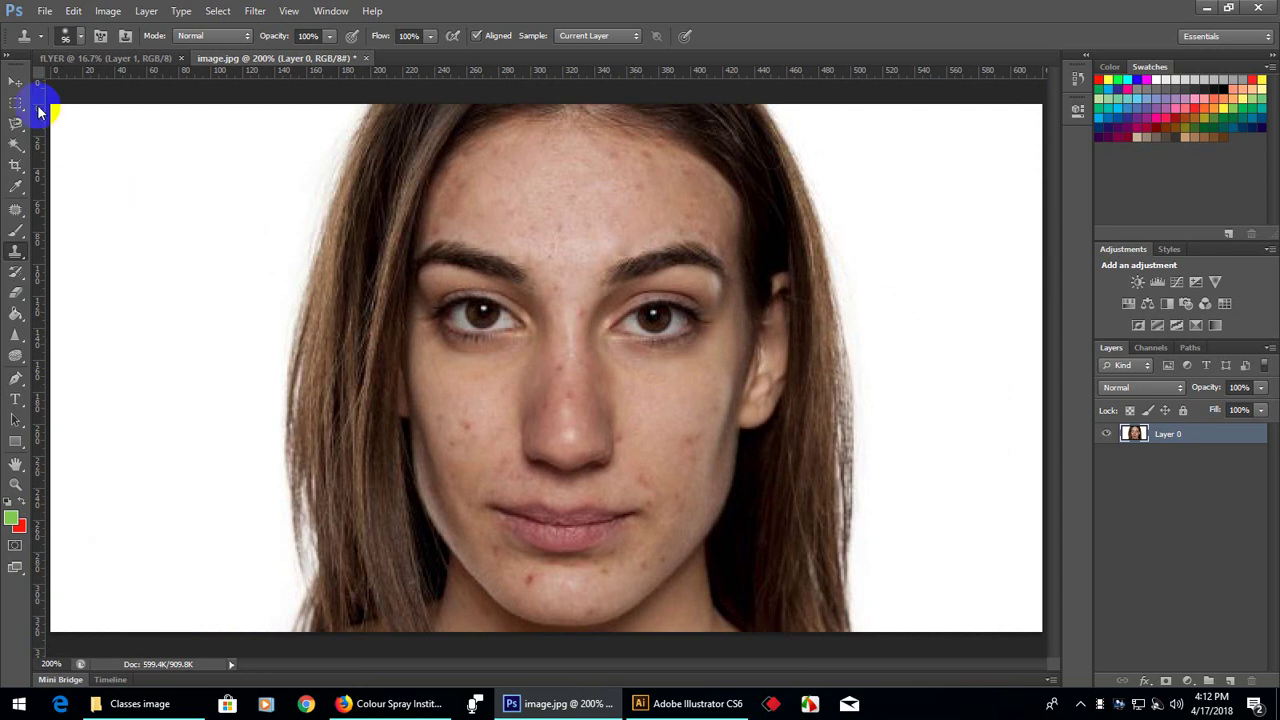
Erase a trial oval in the left white background with the Eraser Tool, then undo it
click(15, 80)
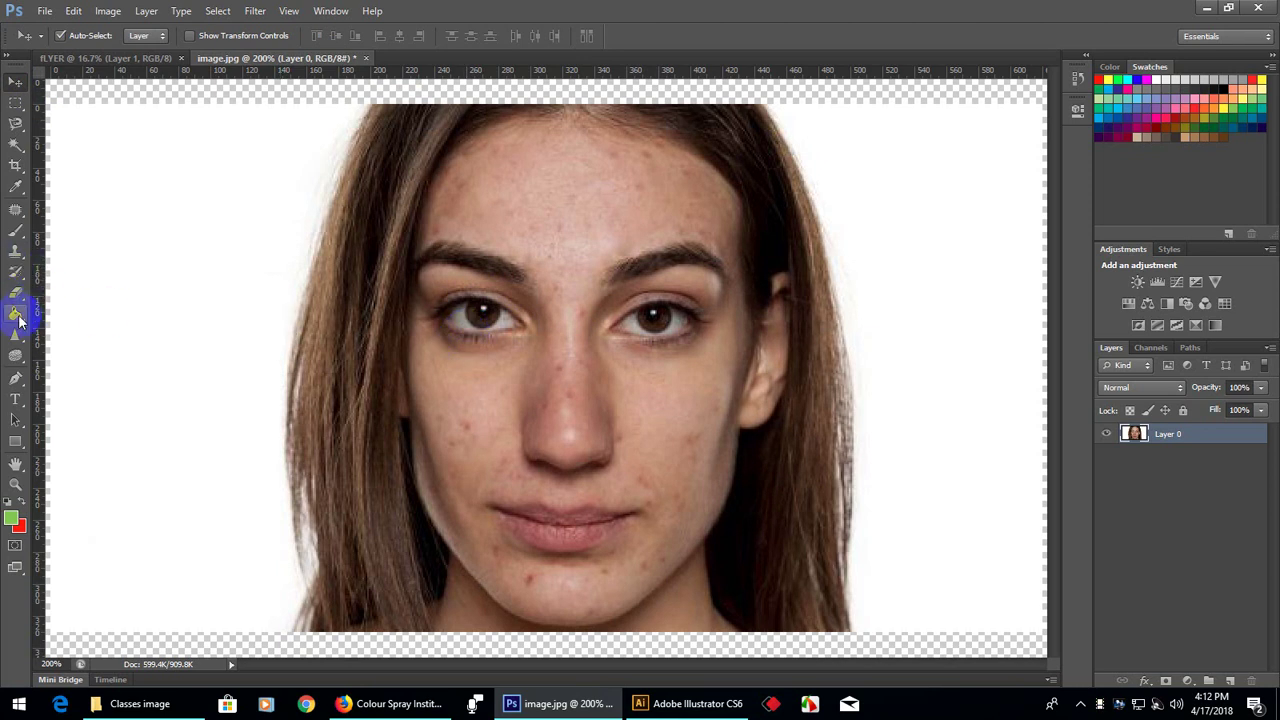
drag(16, 292, 93, 296)
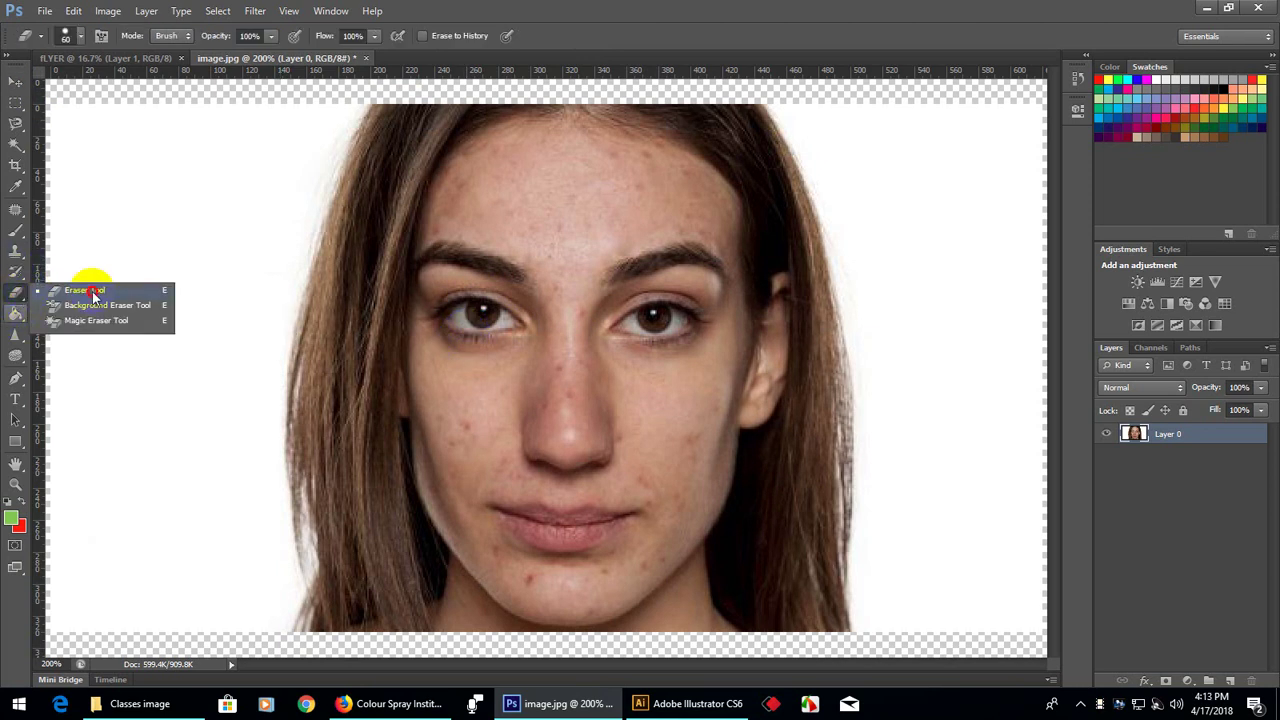
click(97, 296)
drag(160, 165, 140, 243)
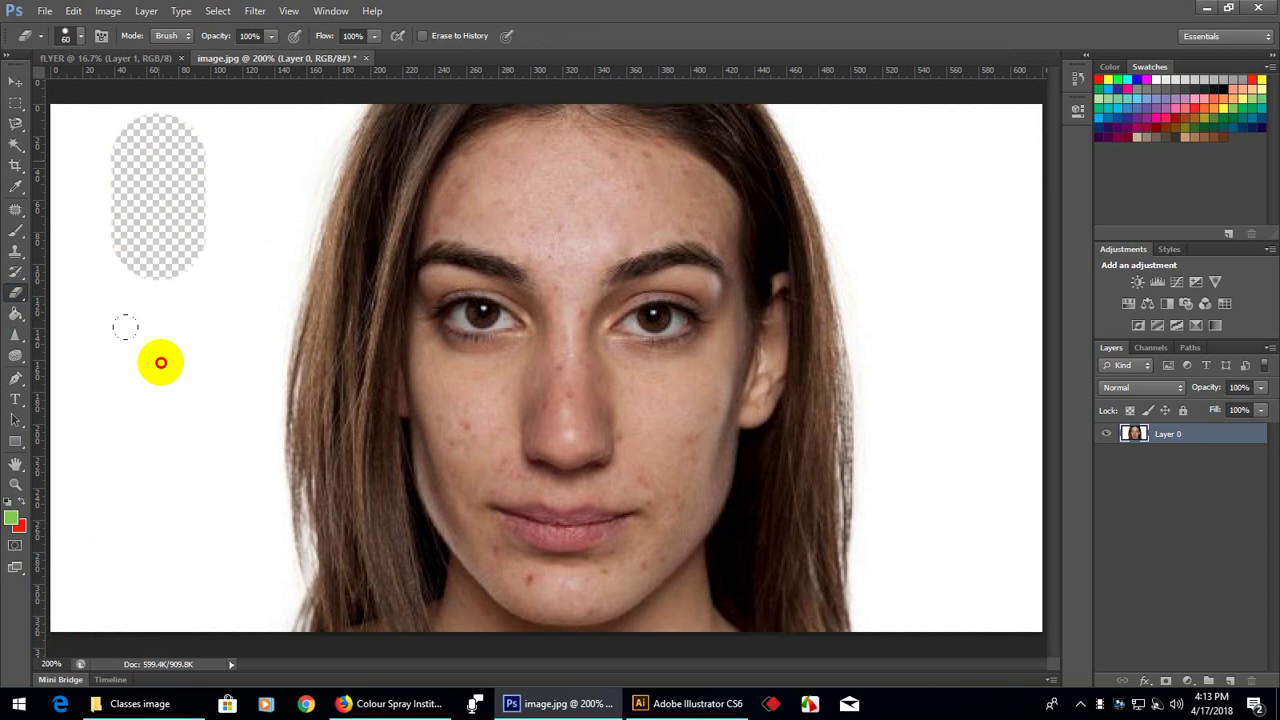
key(ctrl+z)
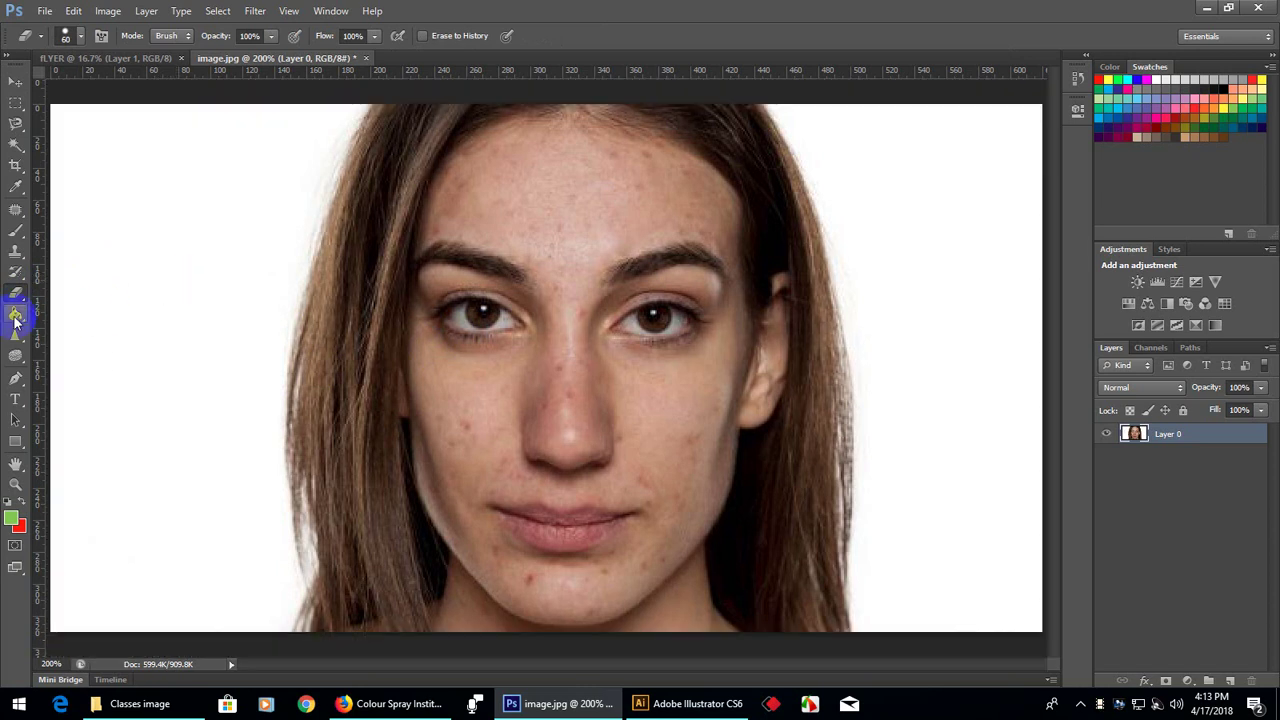
drag(15, 313, 70, 305)
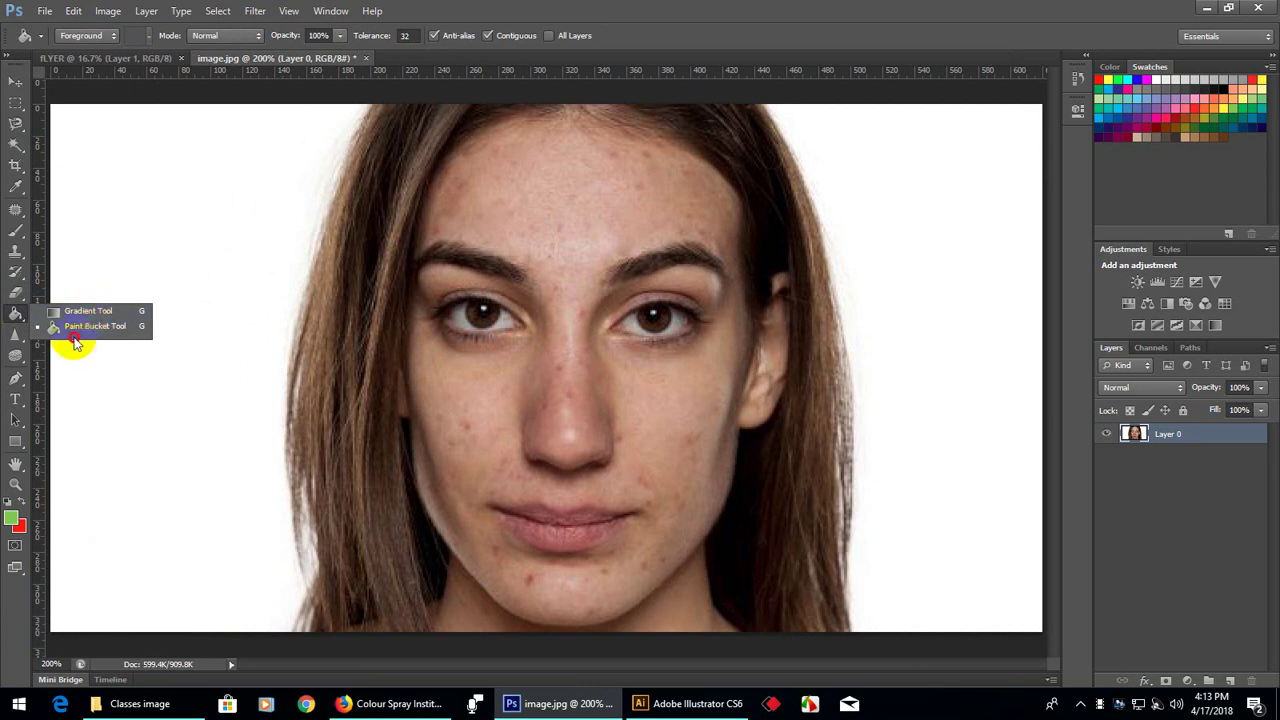
Add a new empty Layer 1 with the Paint Bucket active, fill it green, then undo the fill
click(86, 330)
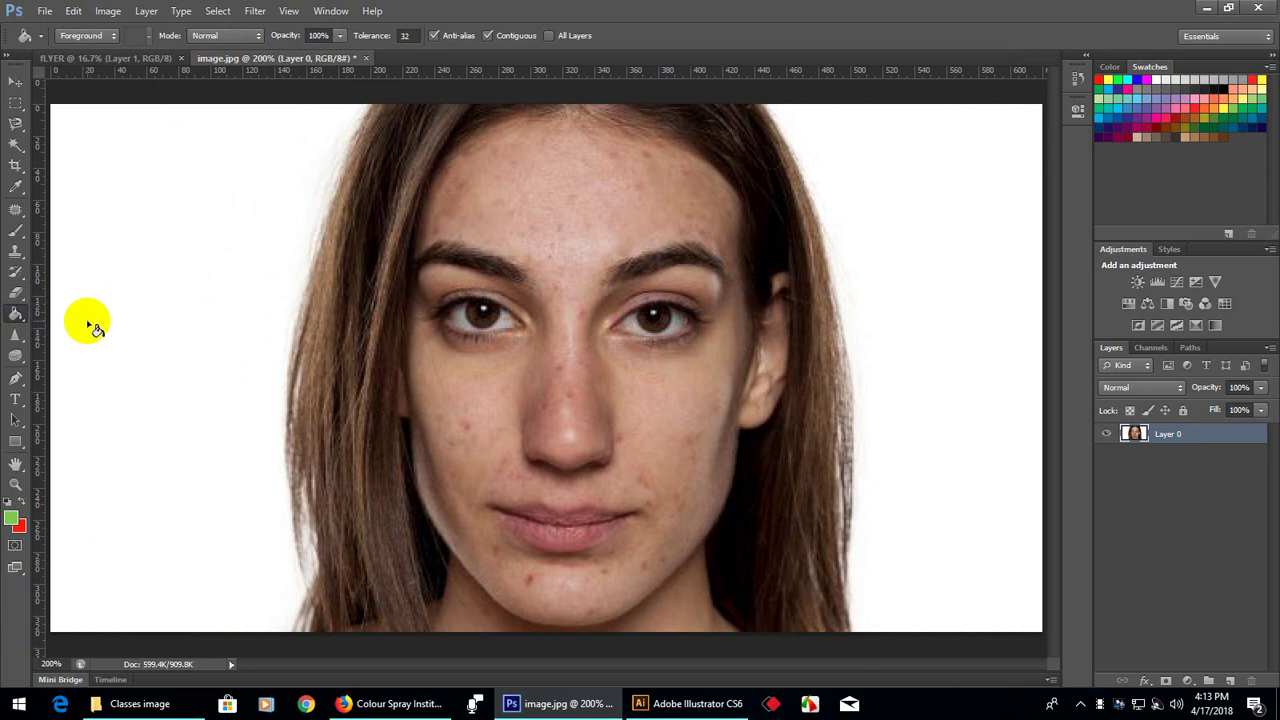
click(1230, 683)
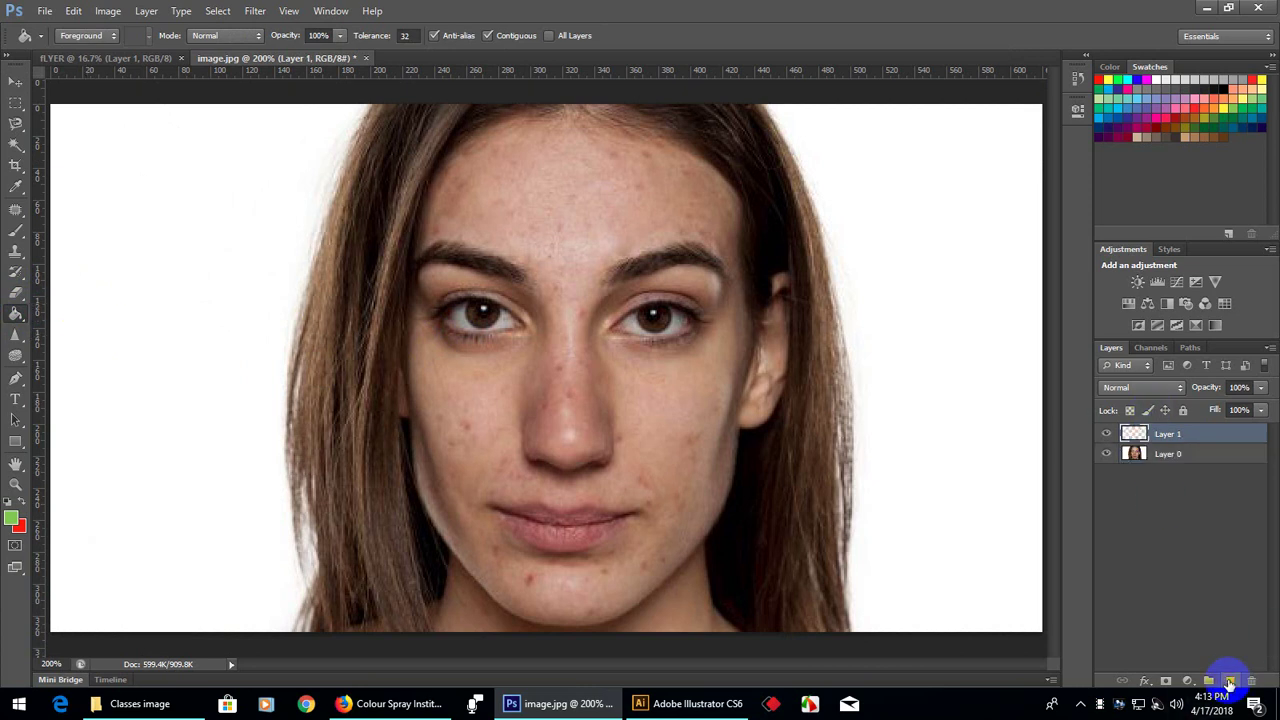
click(355, 378)
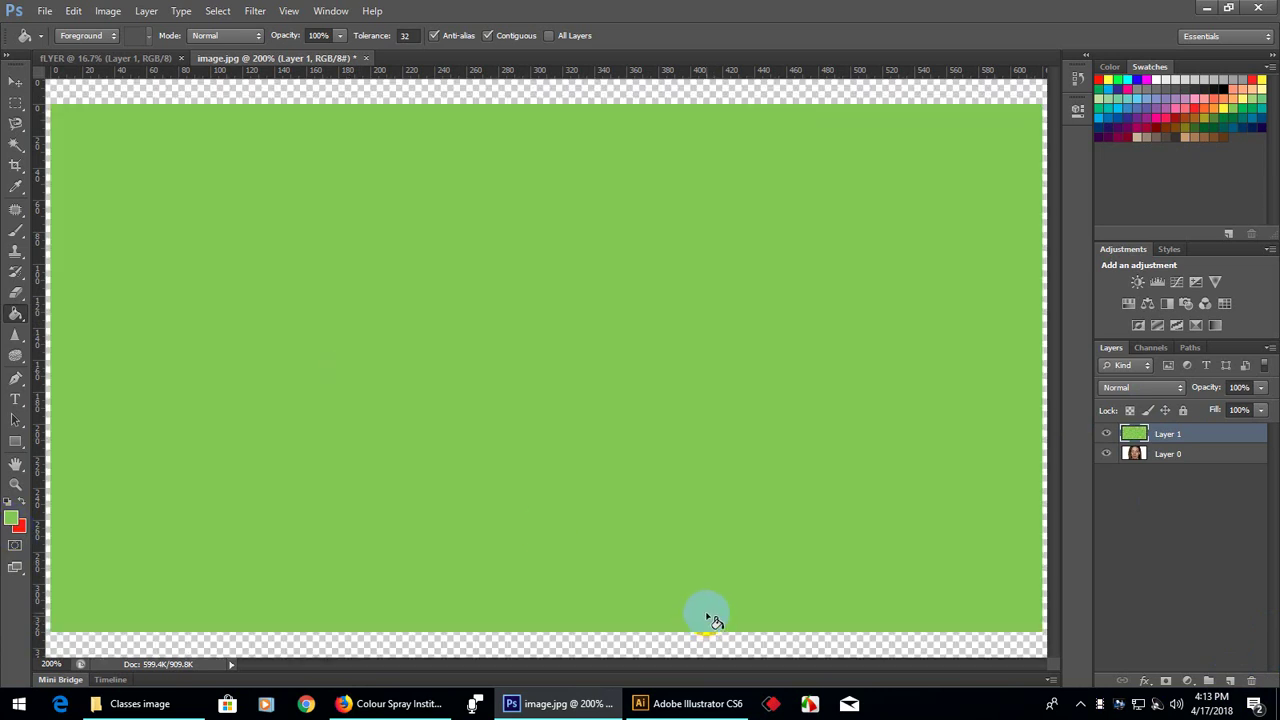
key(ctrl+z)
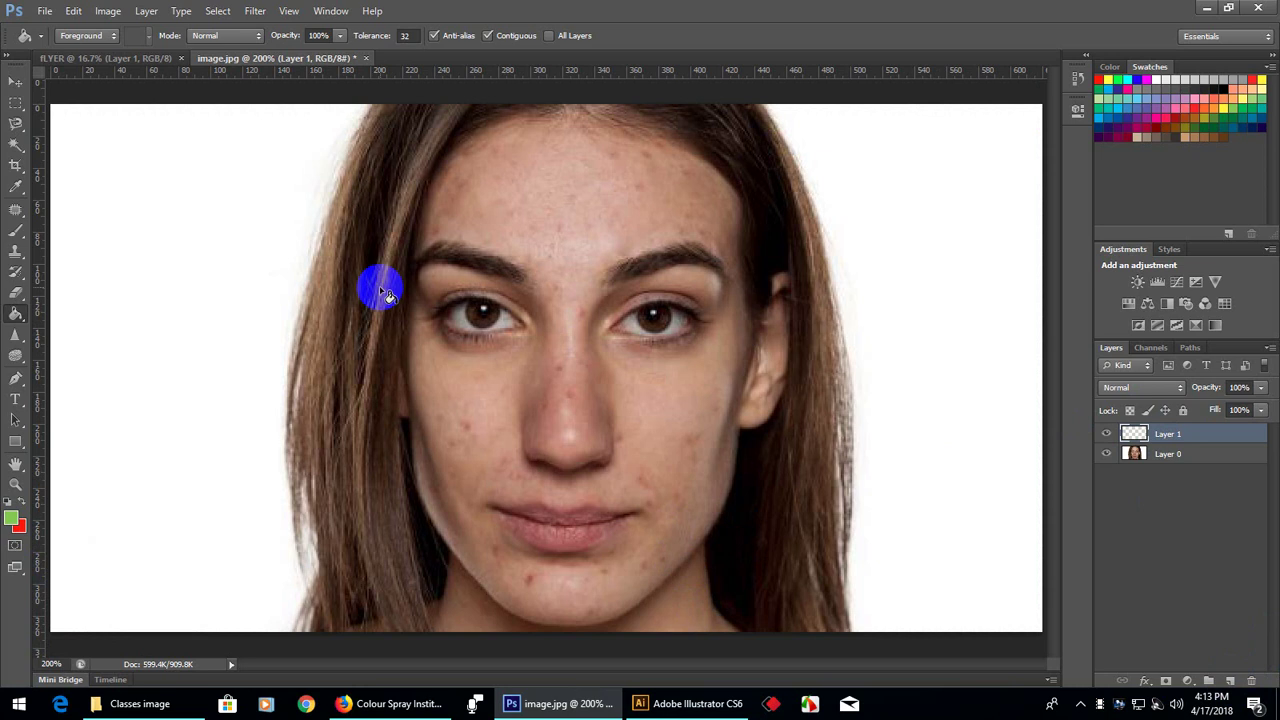
Blur a stroke across the forehead and set Blur strength to 51%
drag(15, 337, 96, 338)
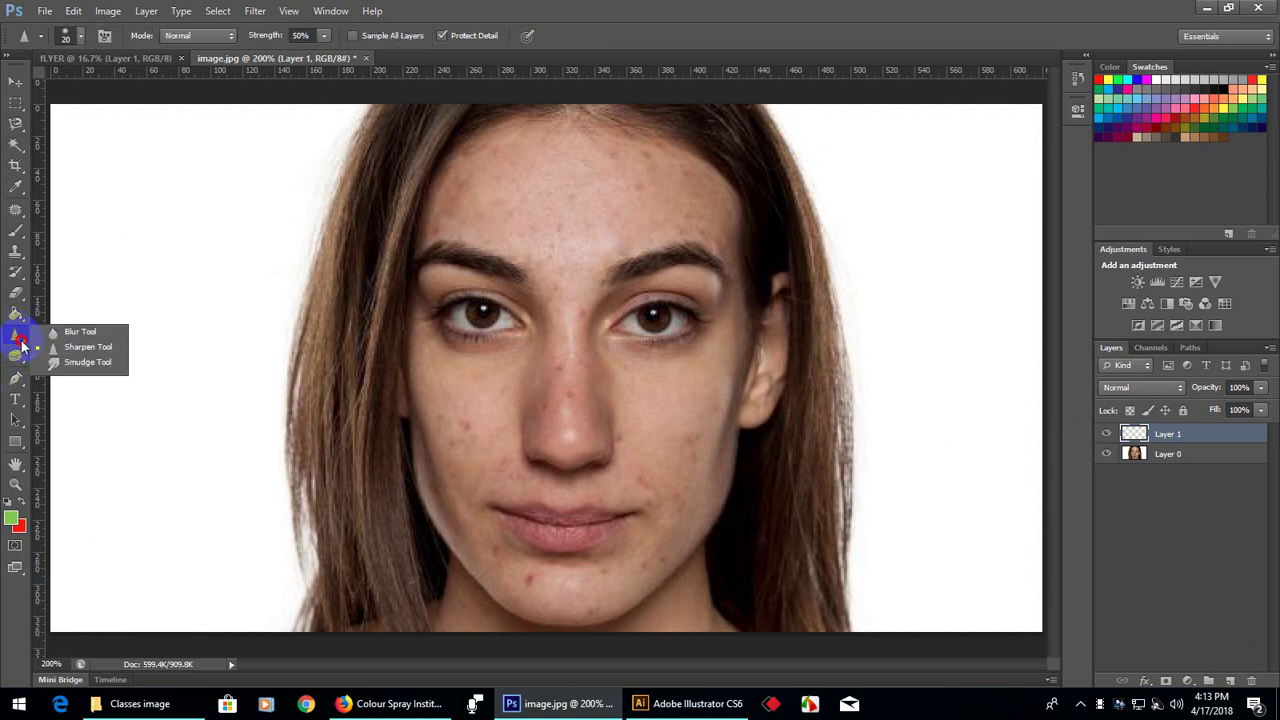
click(96, 336)
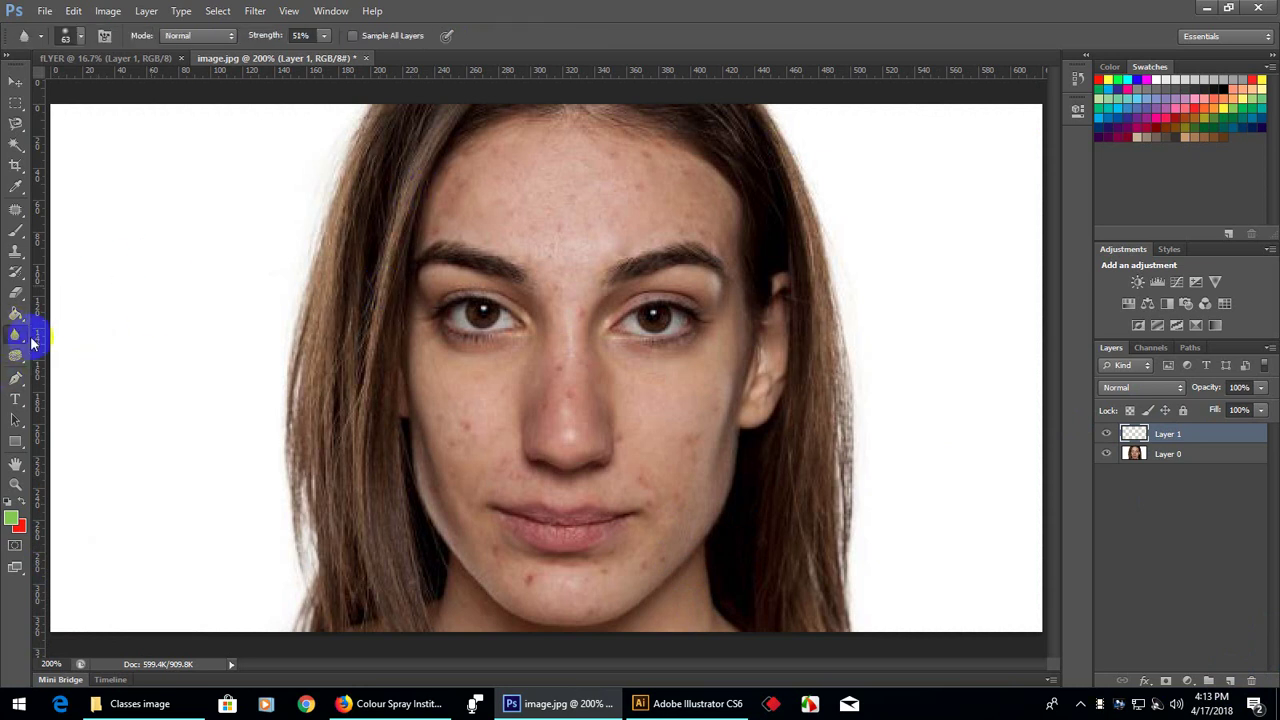
drag(586, 184, 605, 222)
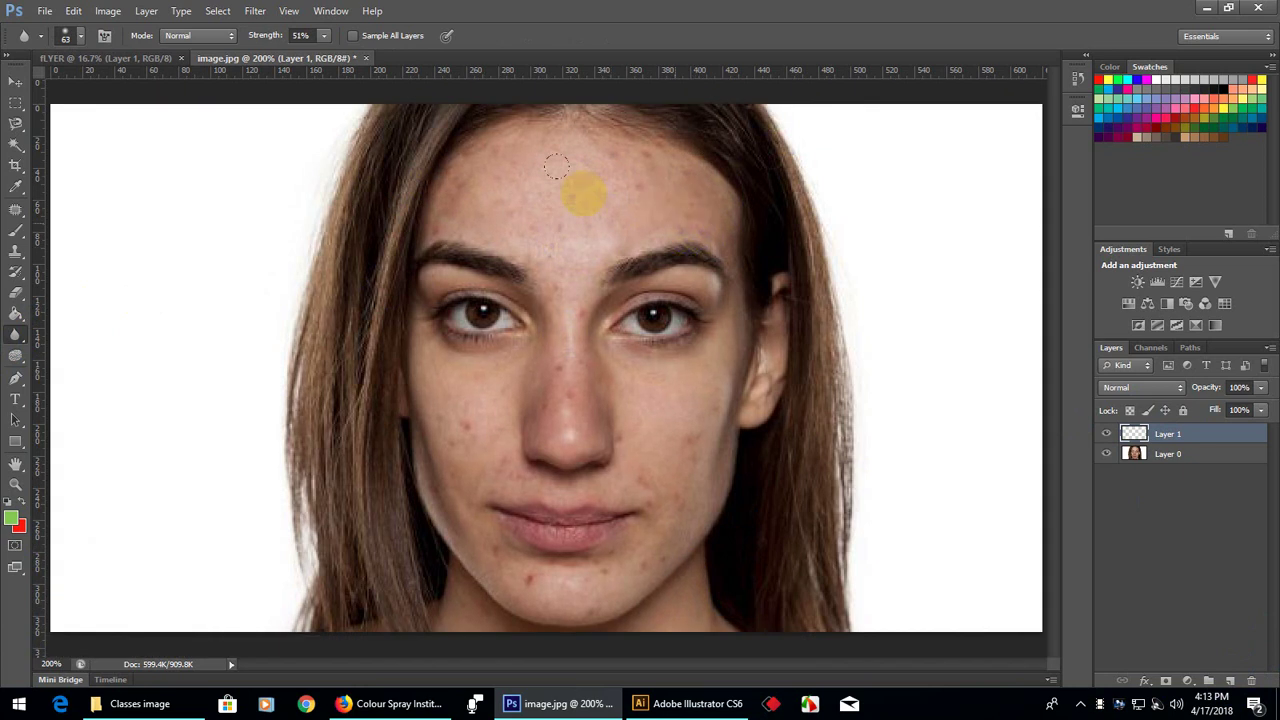
click(324, 36)
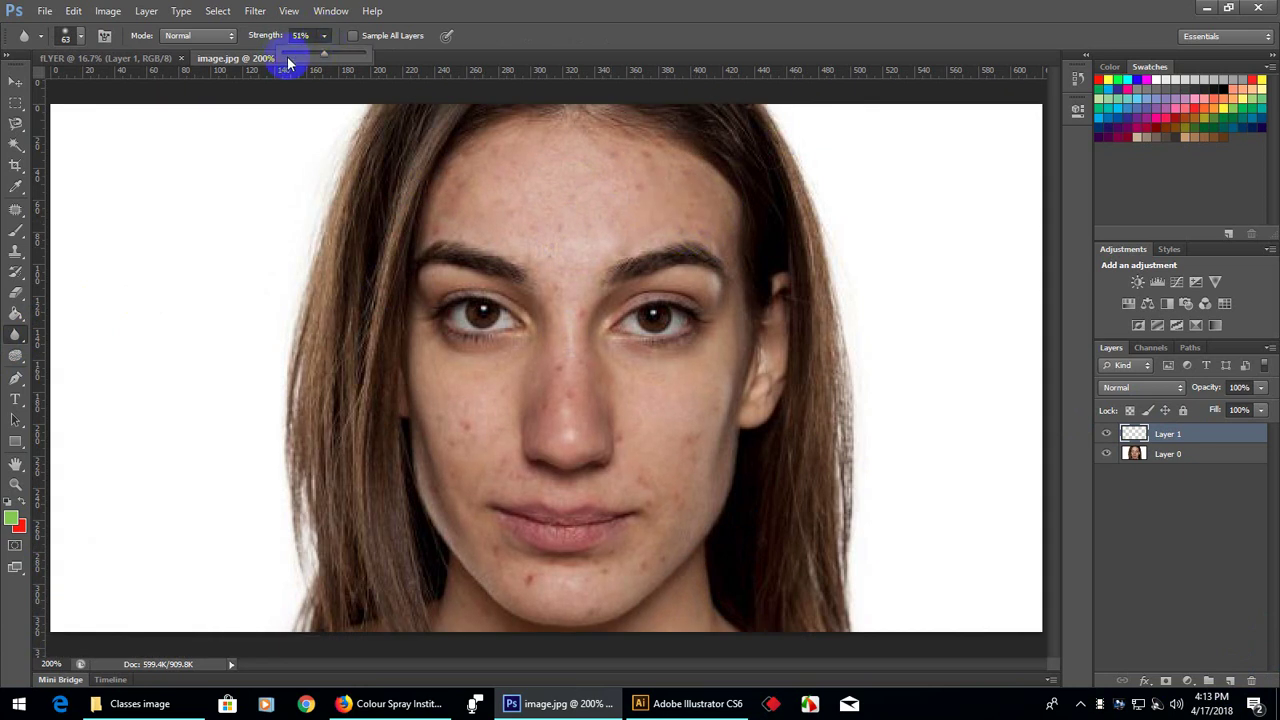
click(292, 74)
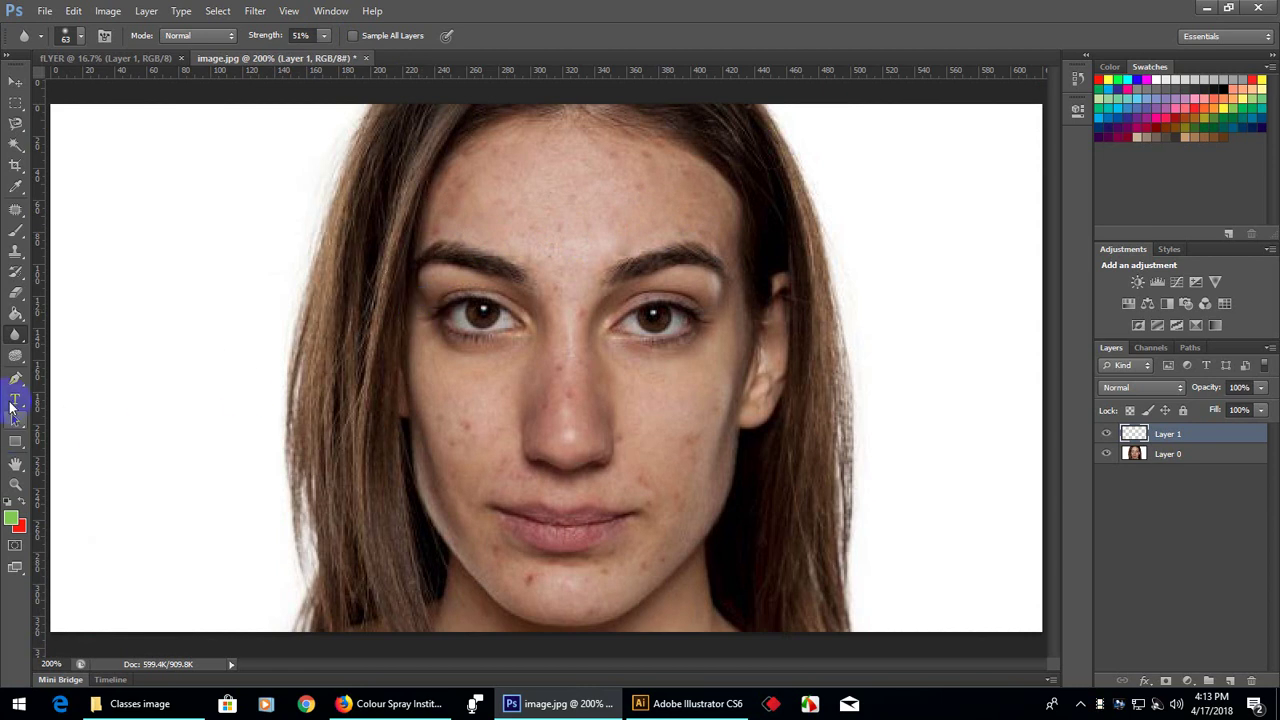
Sharpen a trial stroke across the forehead with the Sharpen Tool
right_click(16, 337)
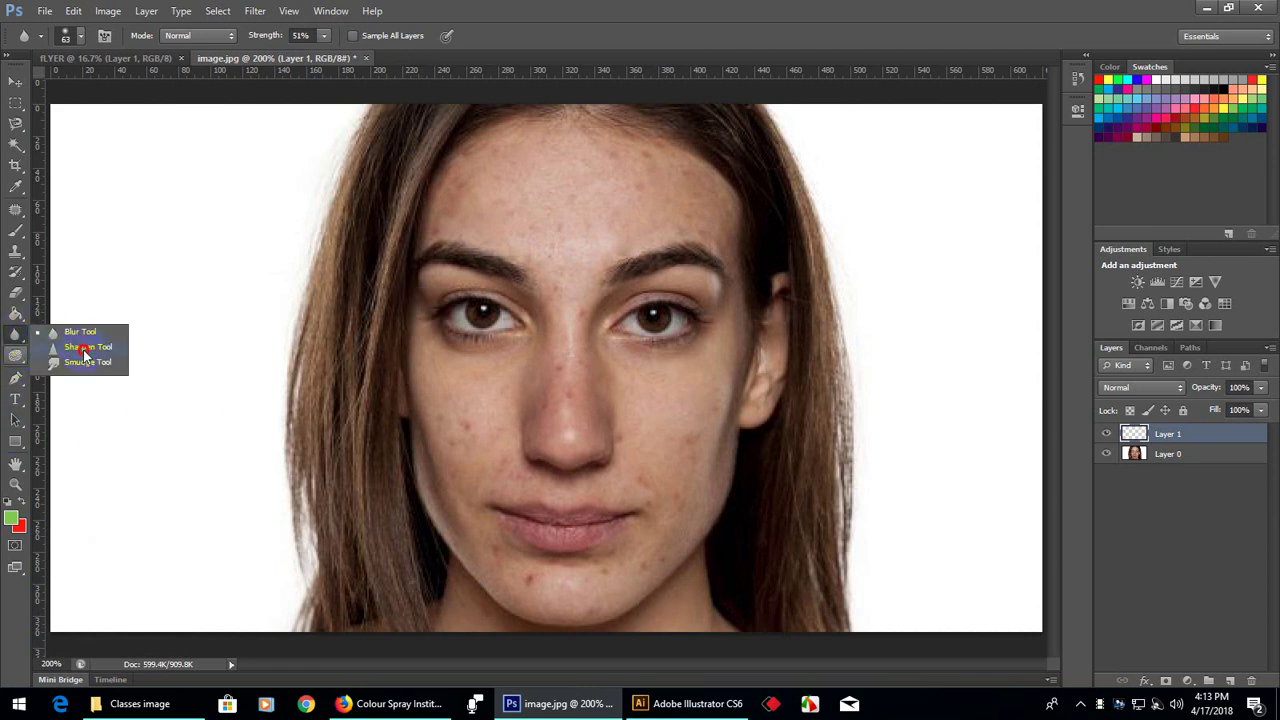
click(84, 348)
drag(669, 206, 646, 223)
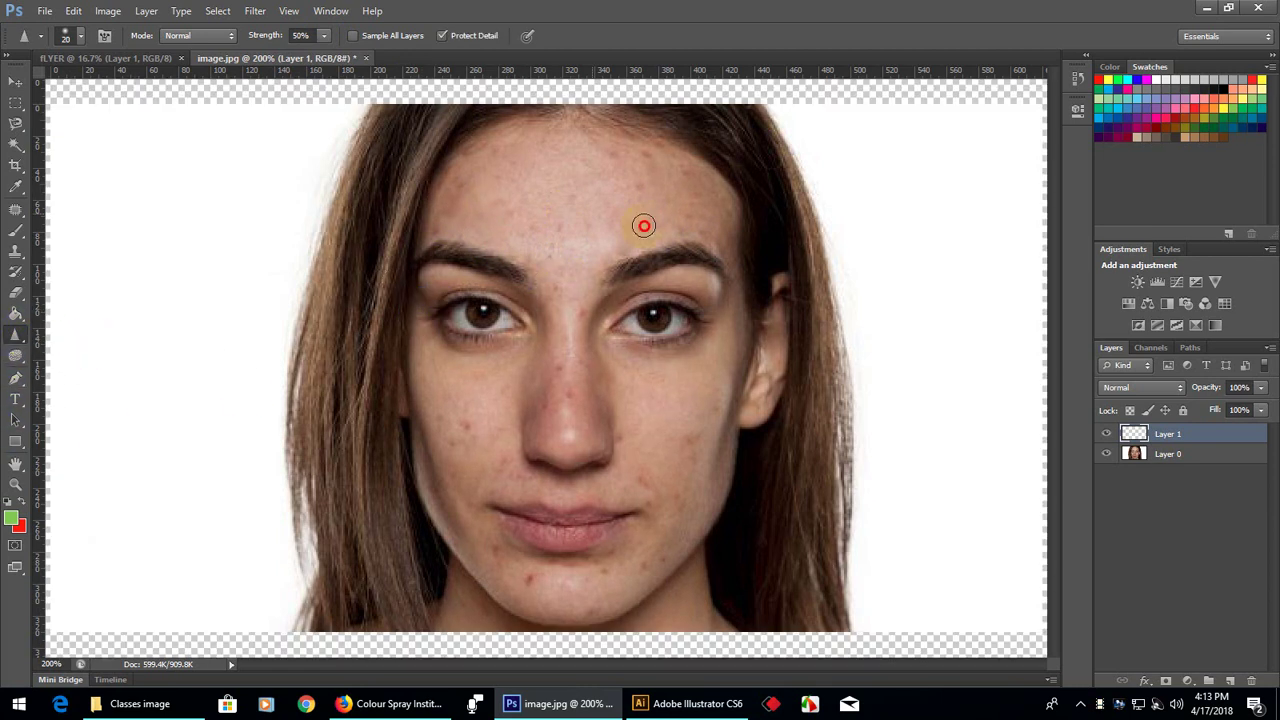
right_click(16, 337)
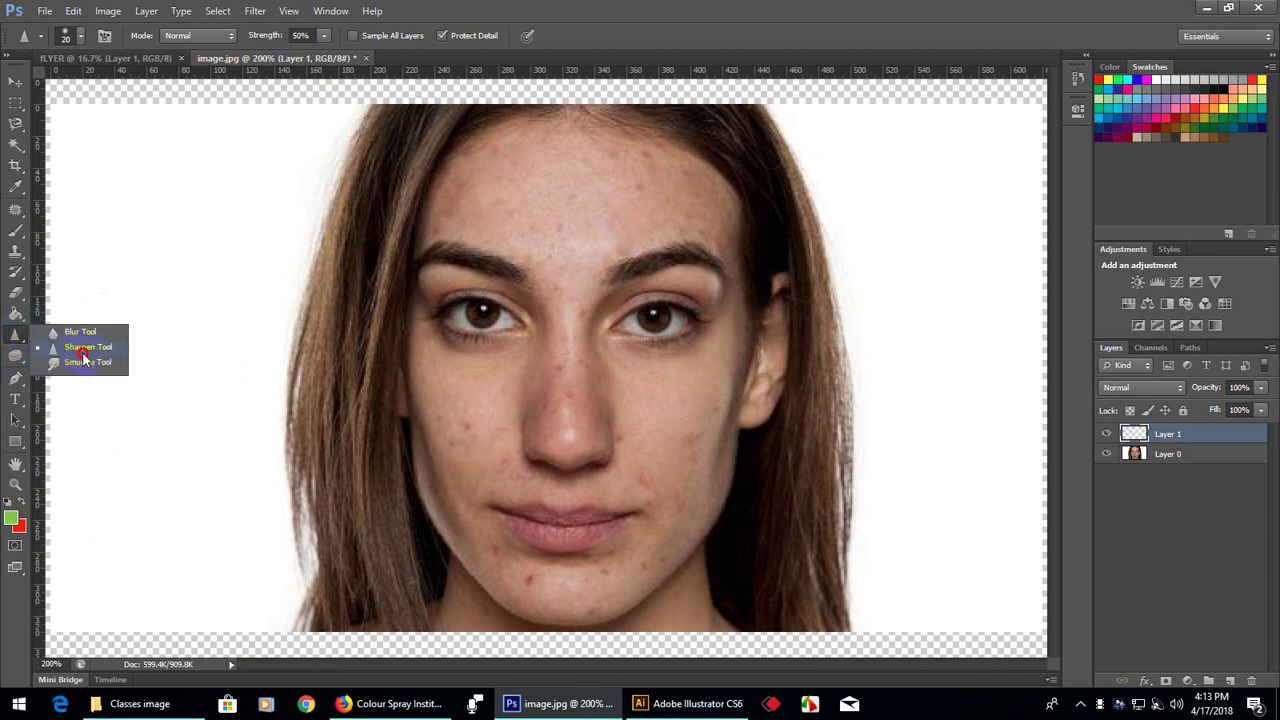
click(82, 364)
Smudge a short stroke on the face, then dodge the skin between the eyes
drag(590, 204, 632, 296)
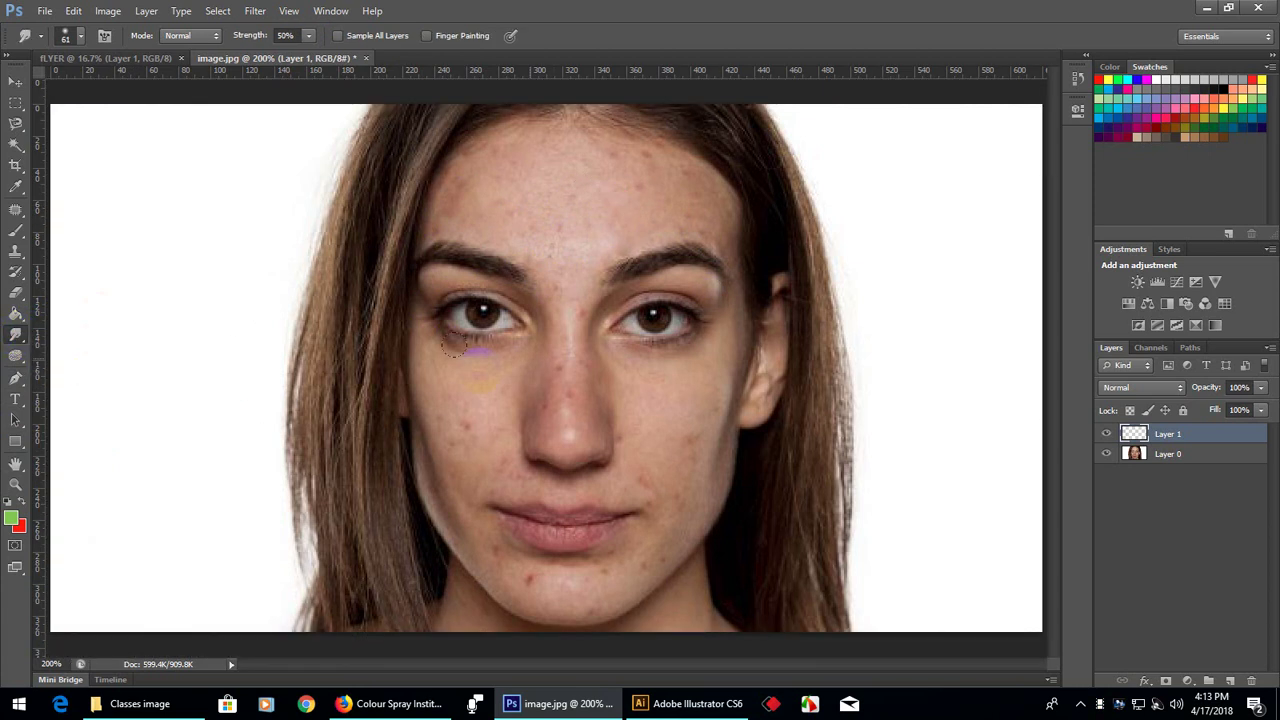
click(16, 356)
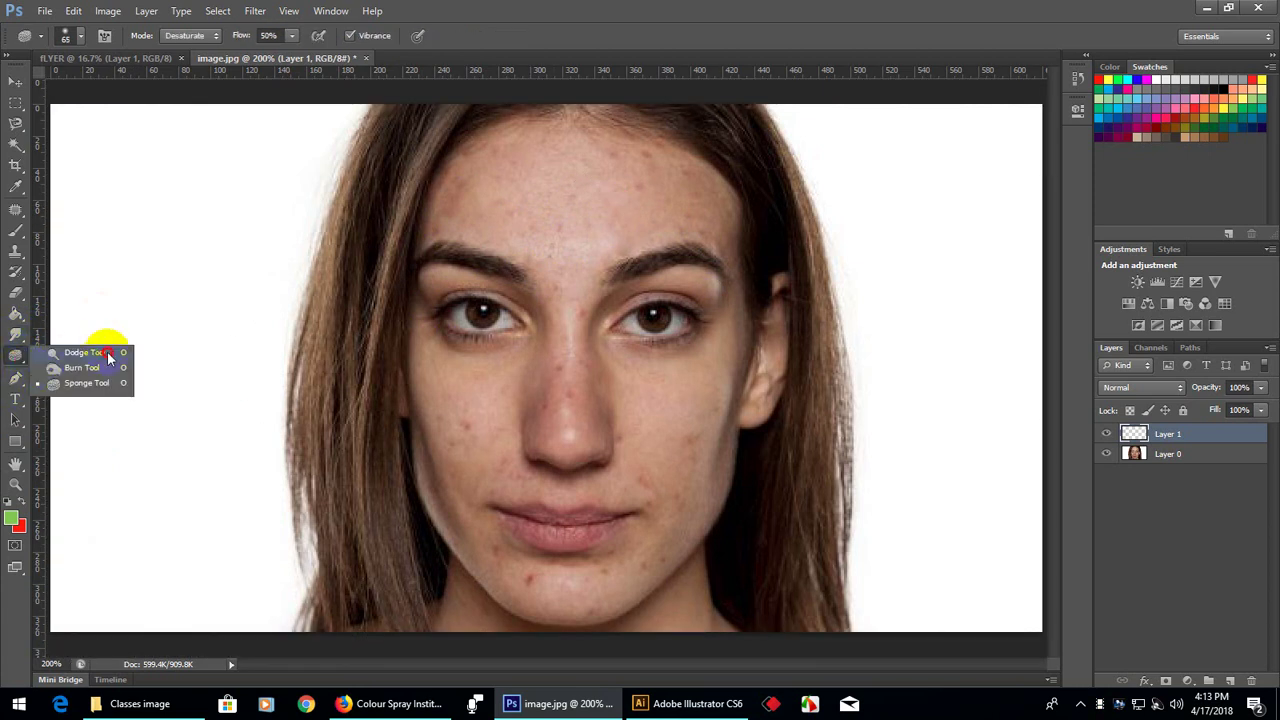
click(90, 353)
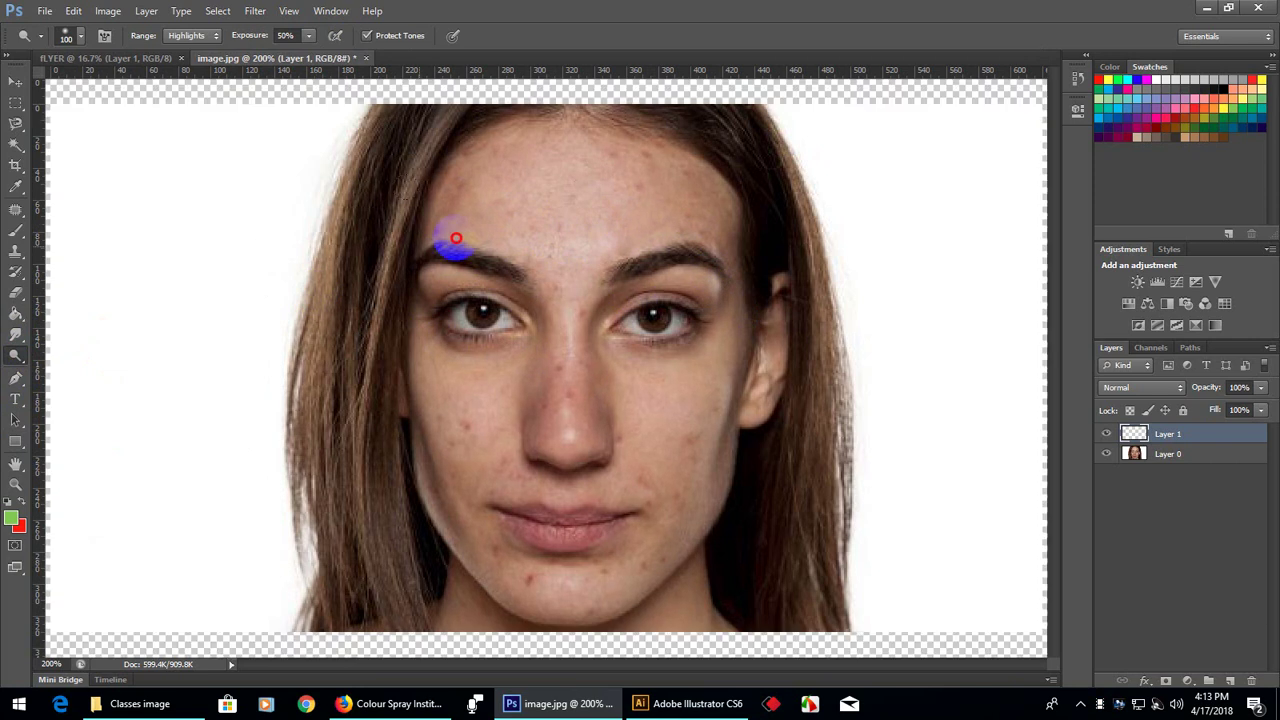
drag(629, 300, 588, 308)
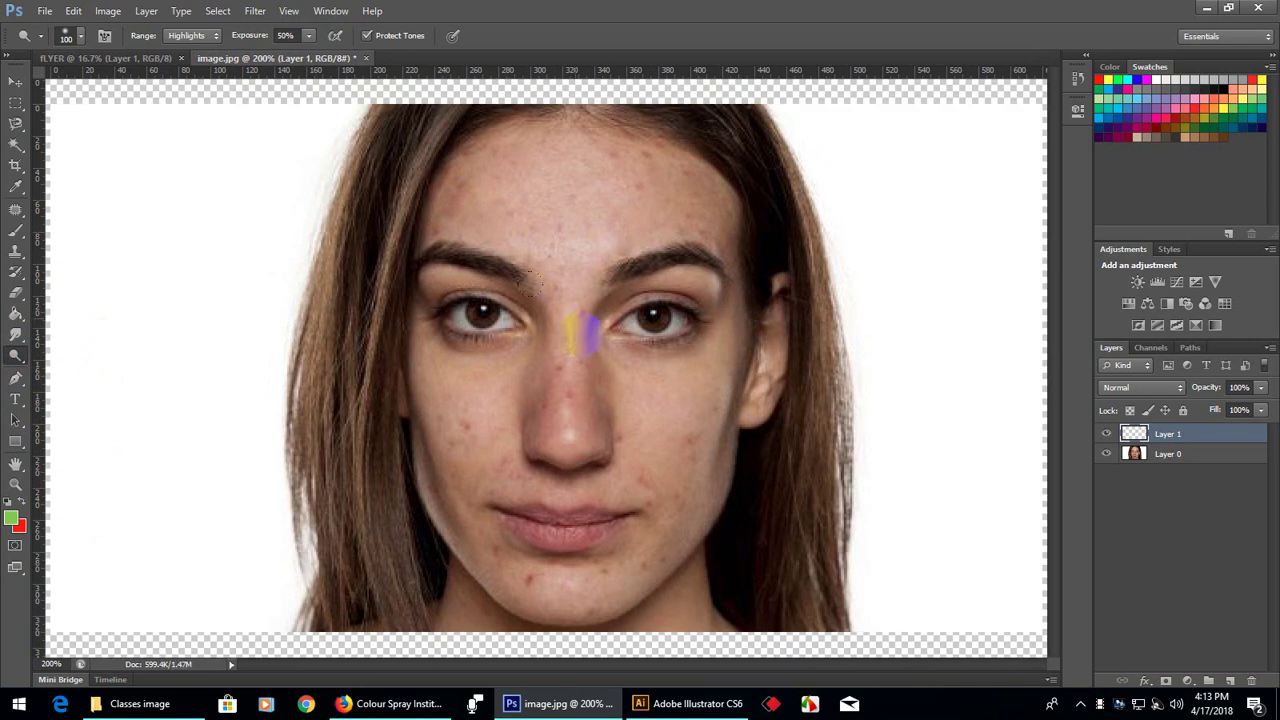
Target Layer 0 and dodge the forehead, nose and chin, undoing each try
click(1165, 462)
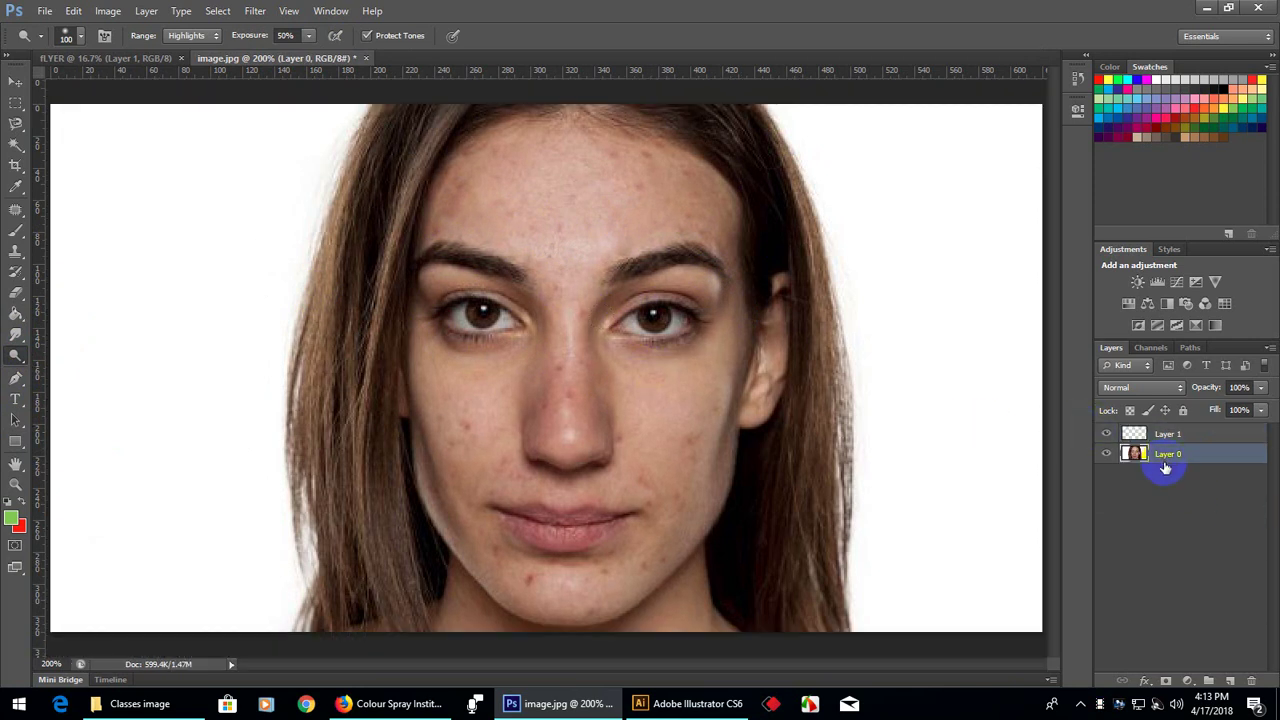
drag(633, 172, 434, 177)
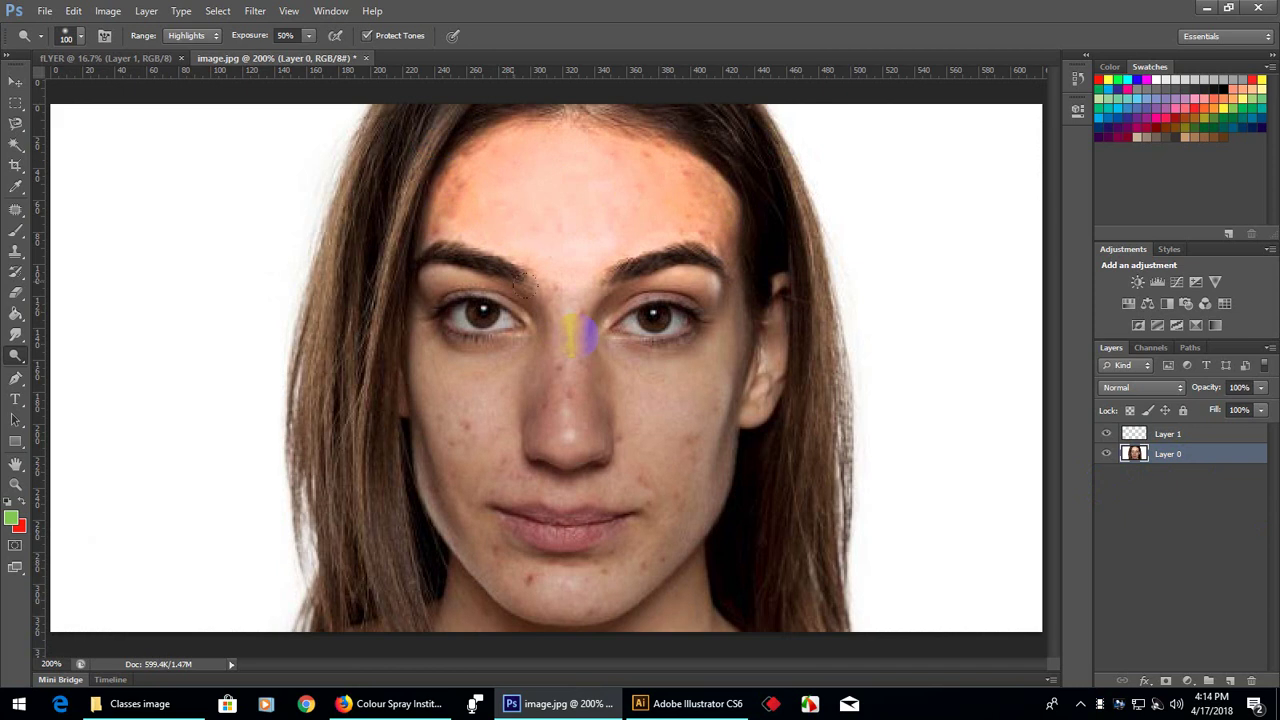
key(ctrl+z)
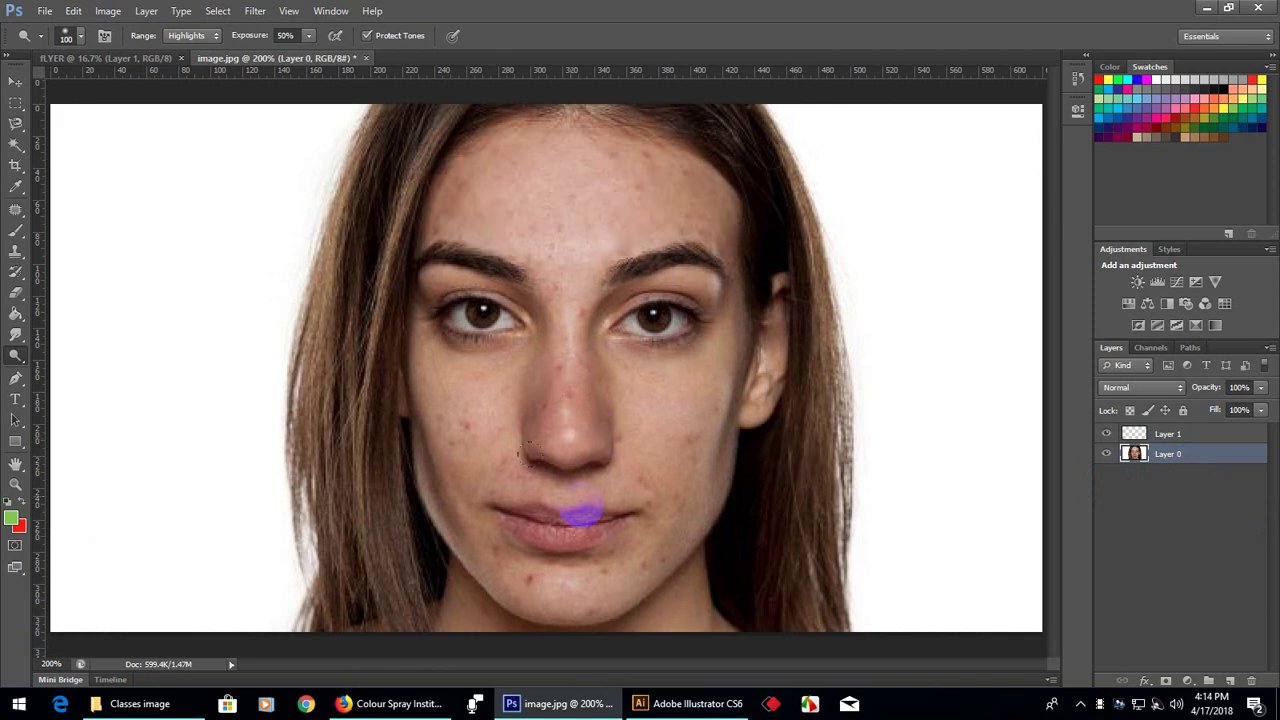
drag(600, 438, 674, 286)
key(ctrl+z)
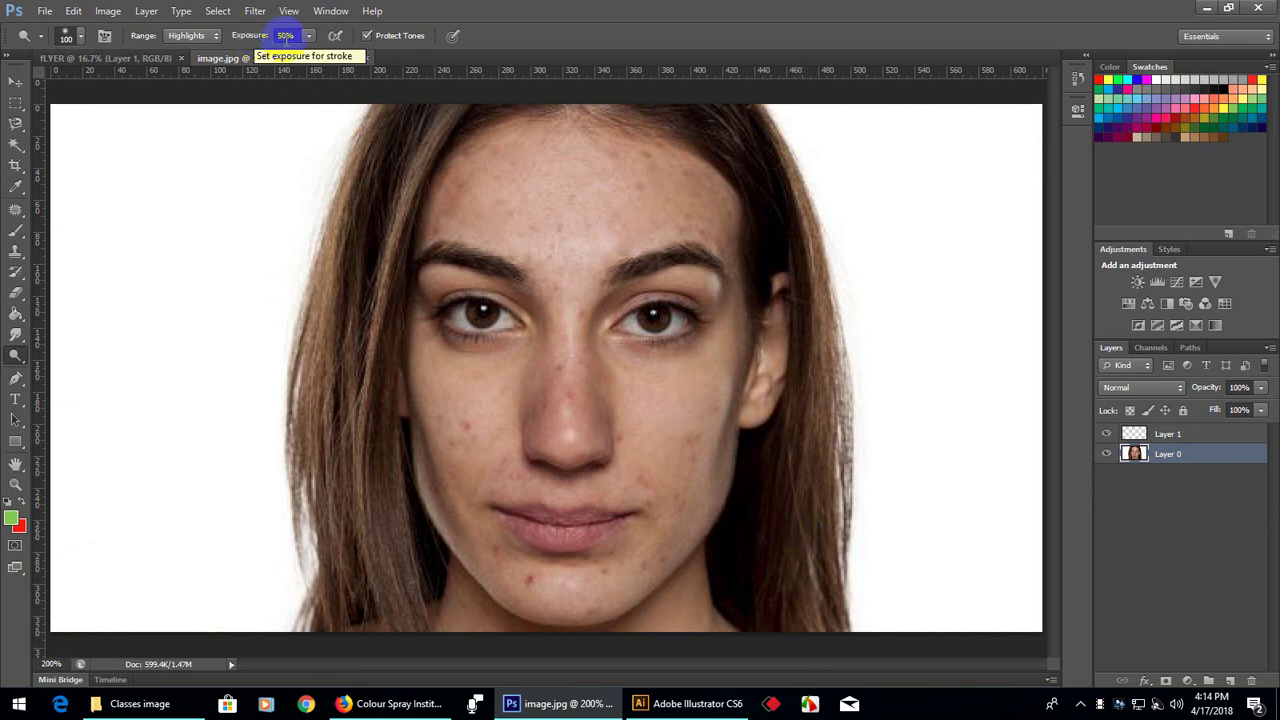
Lower Dodge exposure to 8% and gently lighten the skin around the right eye, cheeks and nose
click(309, 36)
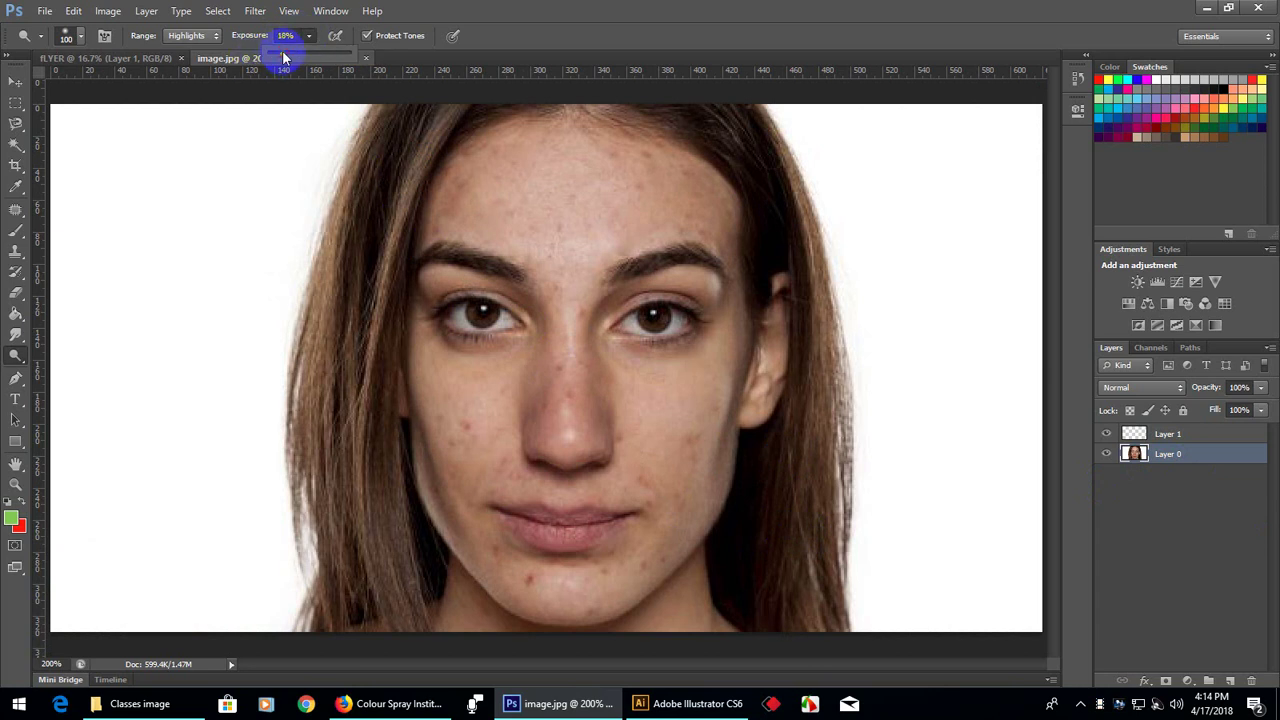
drag(284, 58, 285, 68)
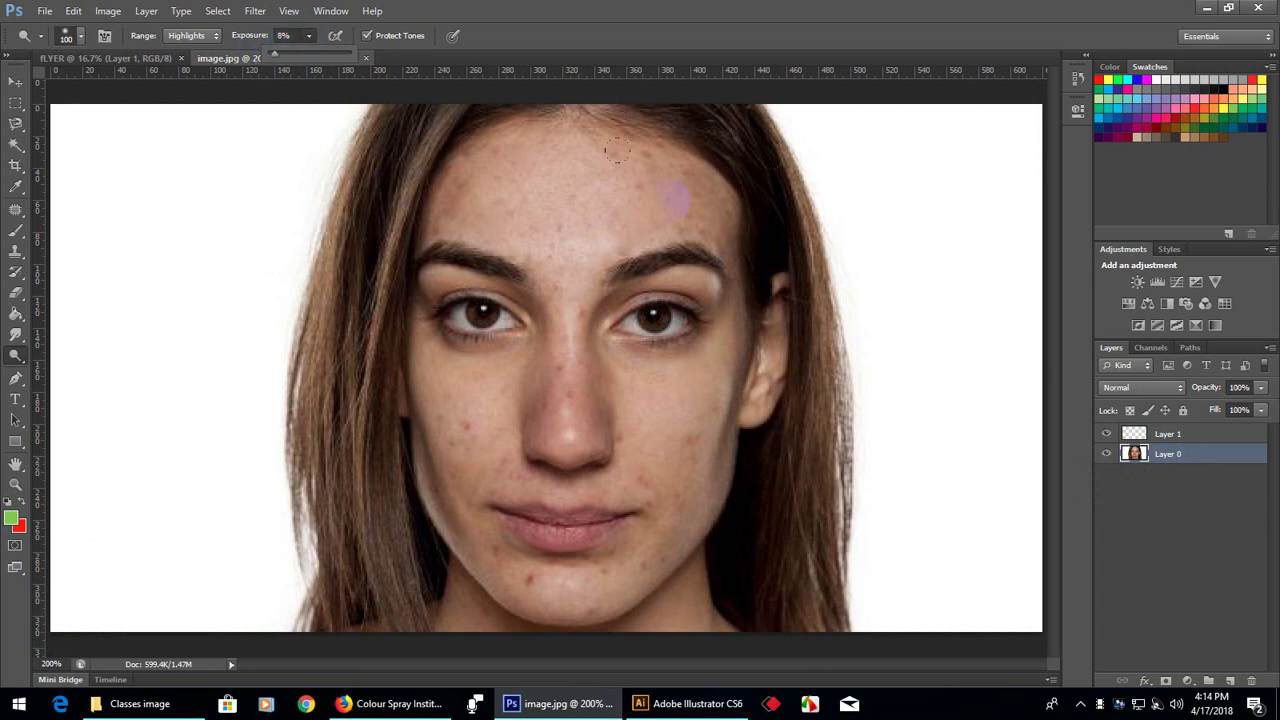
drag(617, 150, 486, 189)
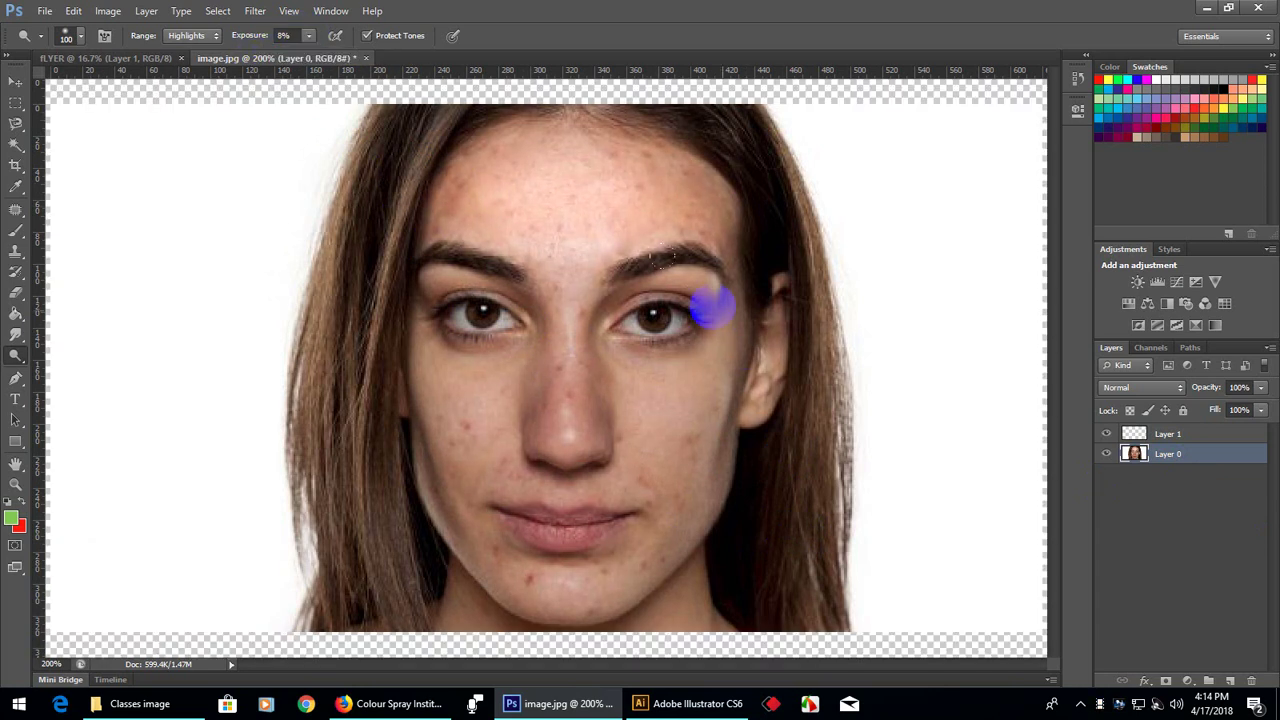
drag(712, 308, 663, 452)
drag(543, 523, 423, 429)
click(663, 430)
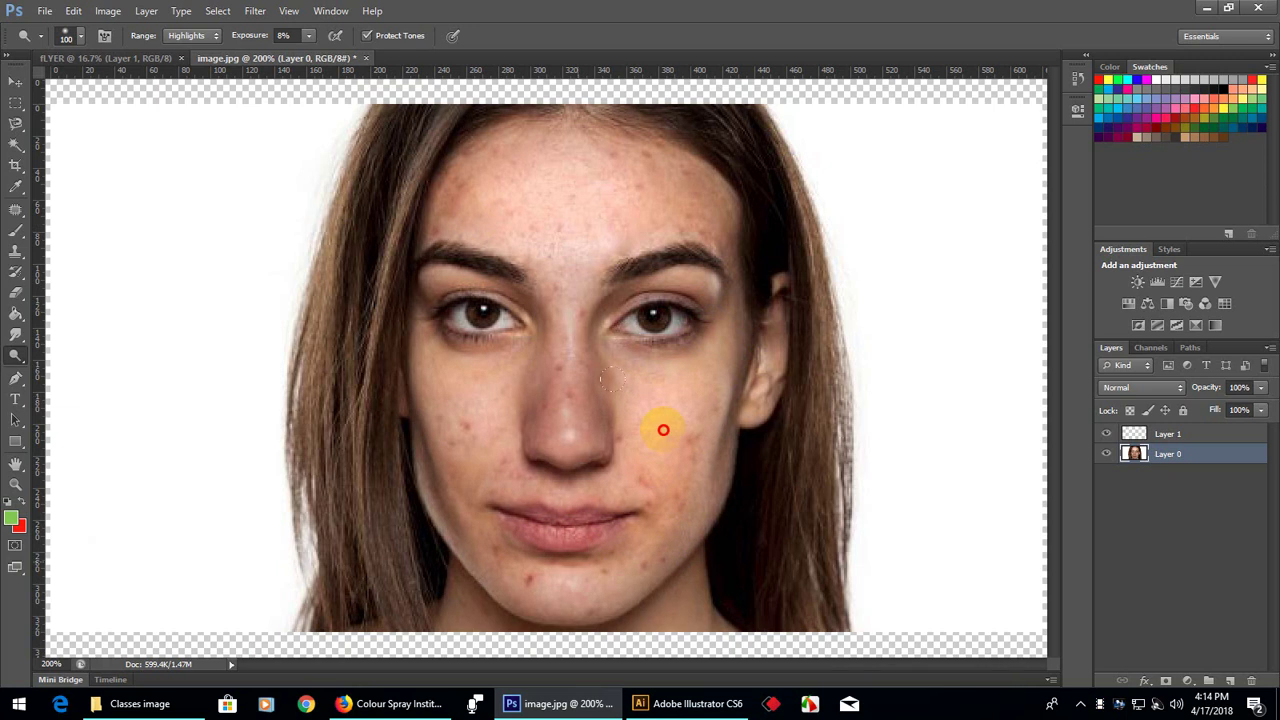
drag(663, 430, 537, 385)
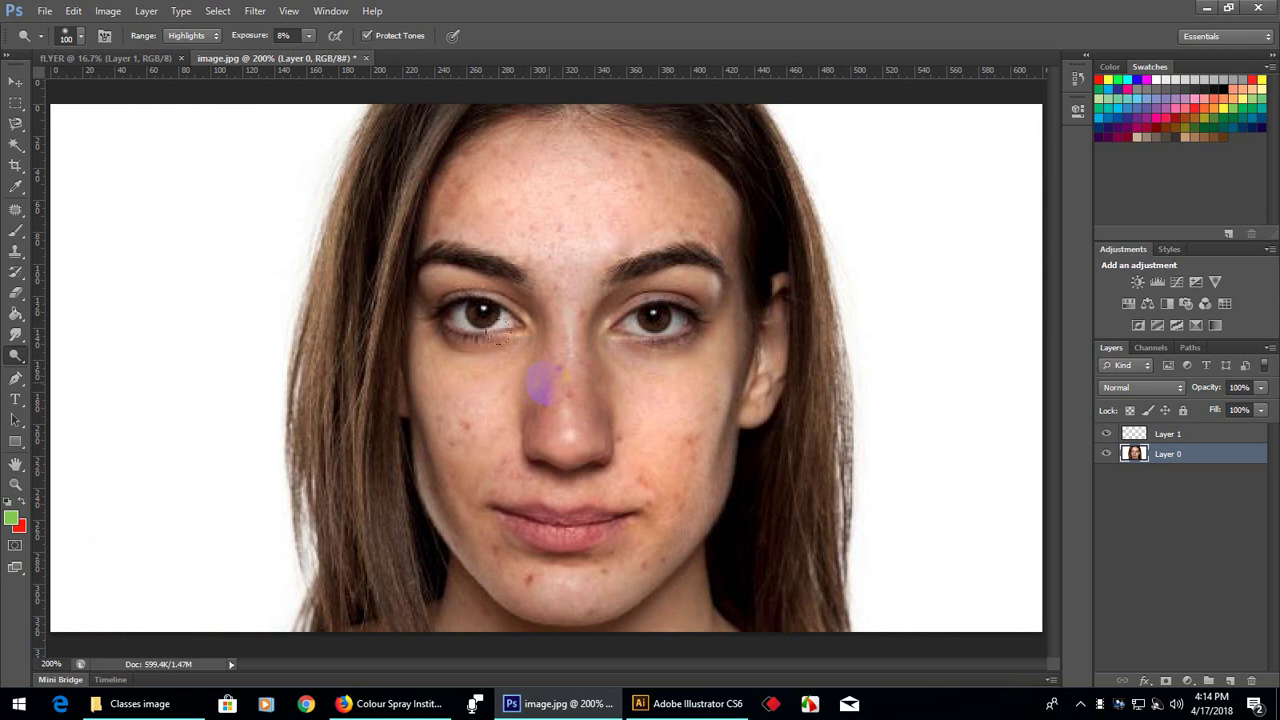
Raise the Dodge Tool exposure from 8% to 28%
click(311, 38)
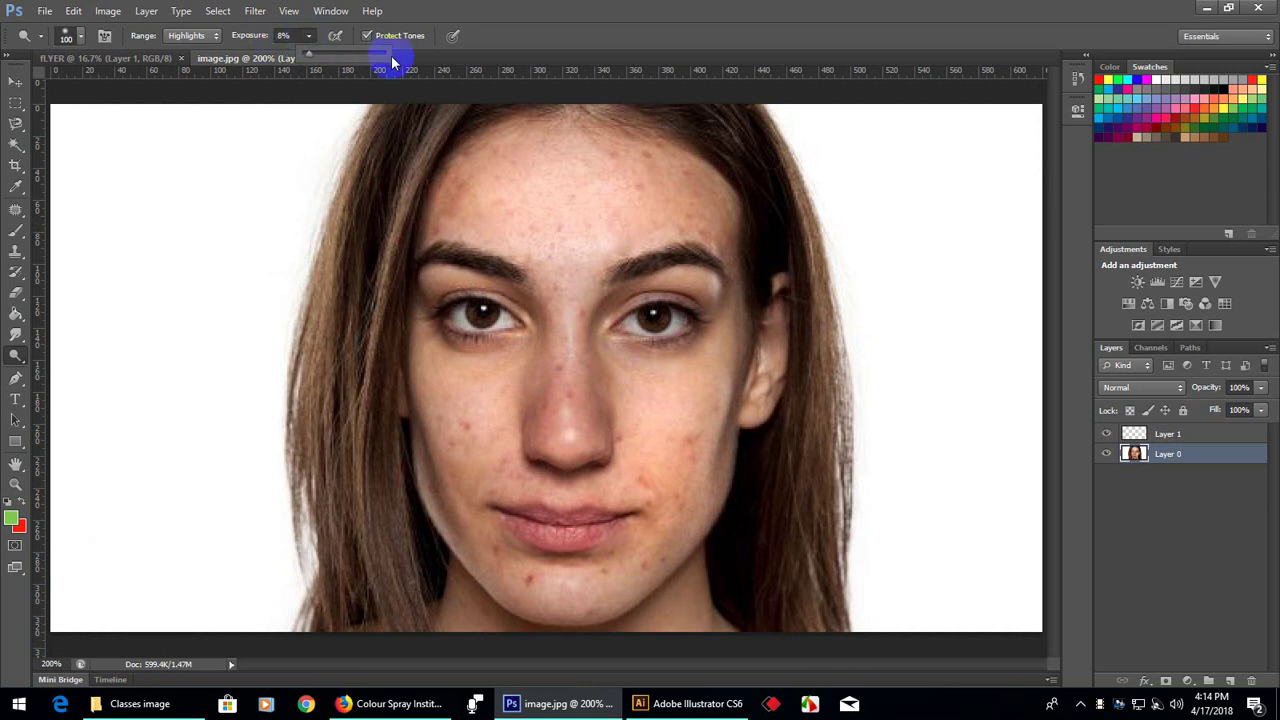
click(323, 108)
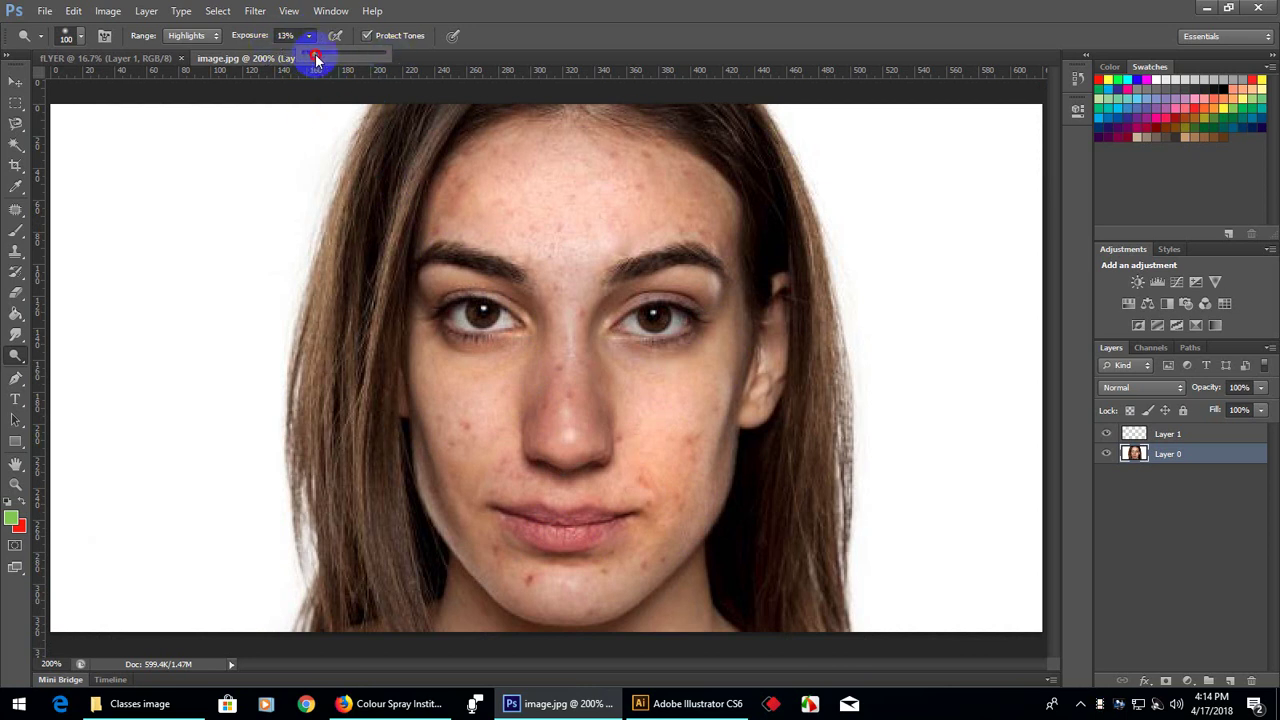
drag(316, 60, 329, 60)
Switch to the Burn Tool, trial-darken the forehead and undo it, then test a temple stroke
drag(15, 355, 53, 380)
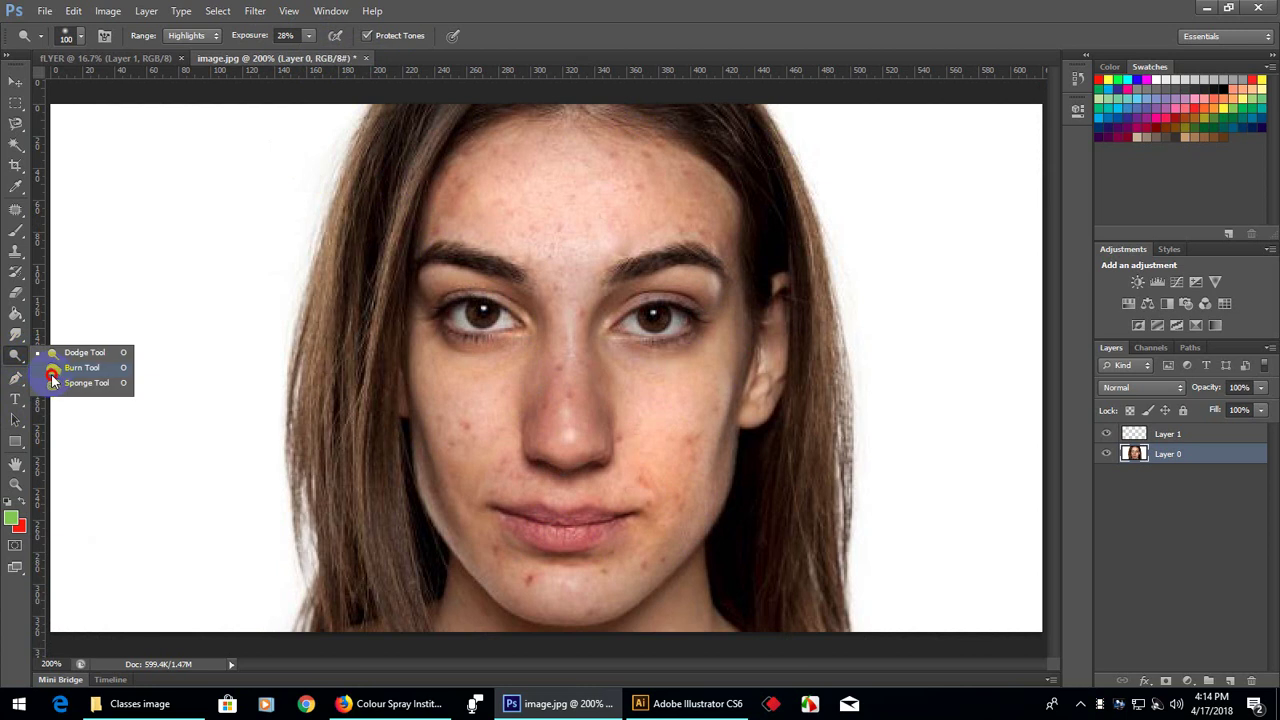
click(90, 368)
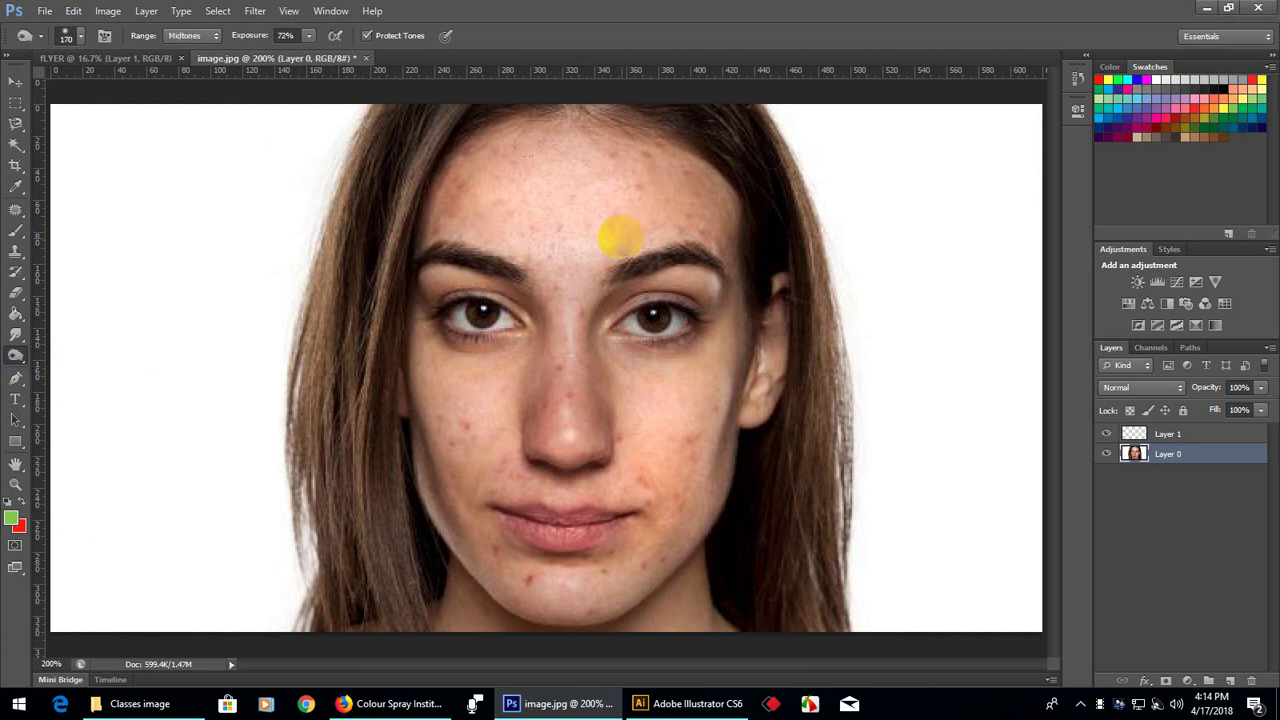
drag(437, 212, 443, 206)
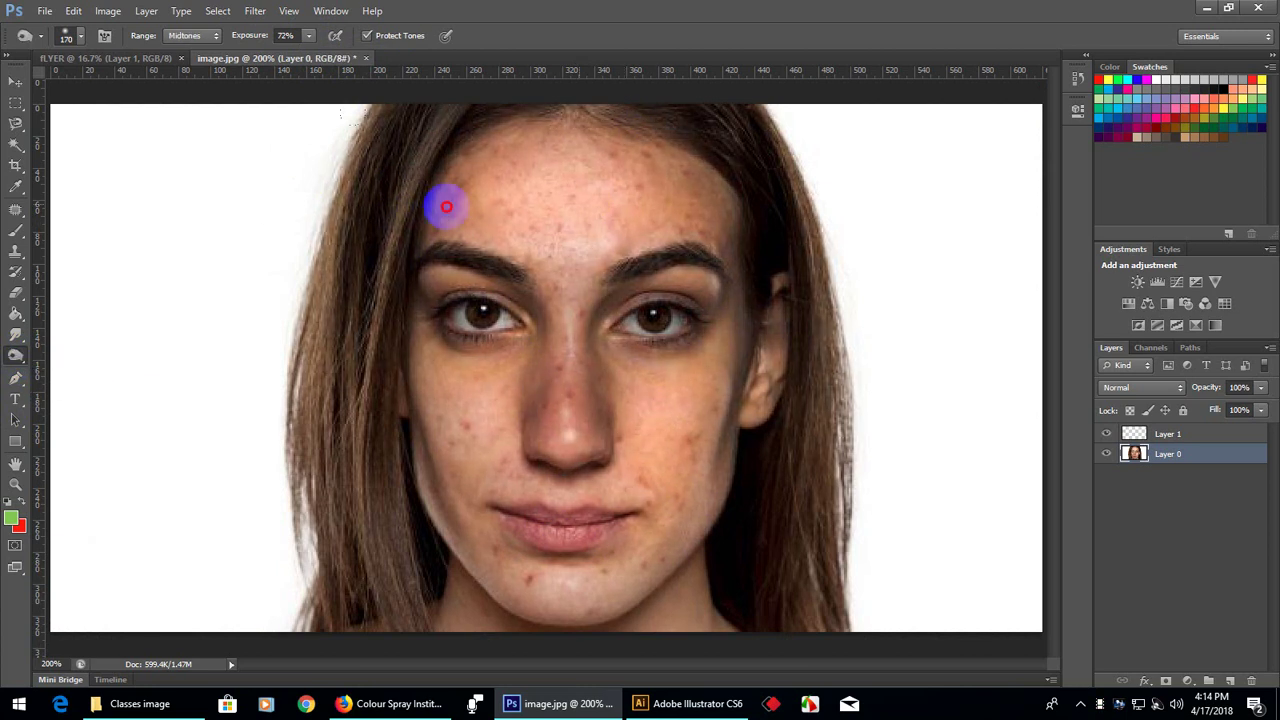
key(ctrl+z)
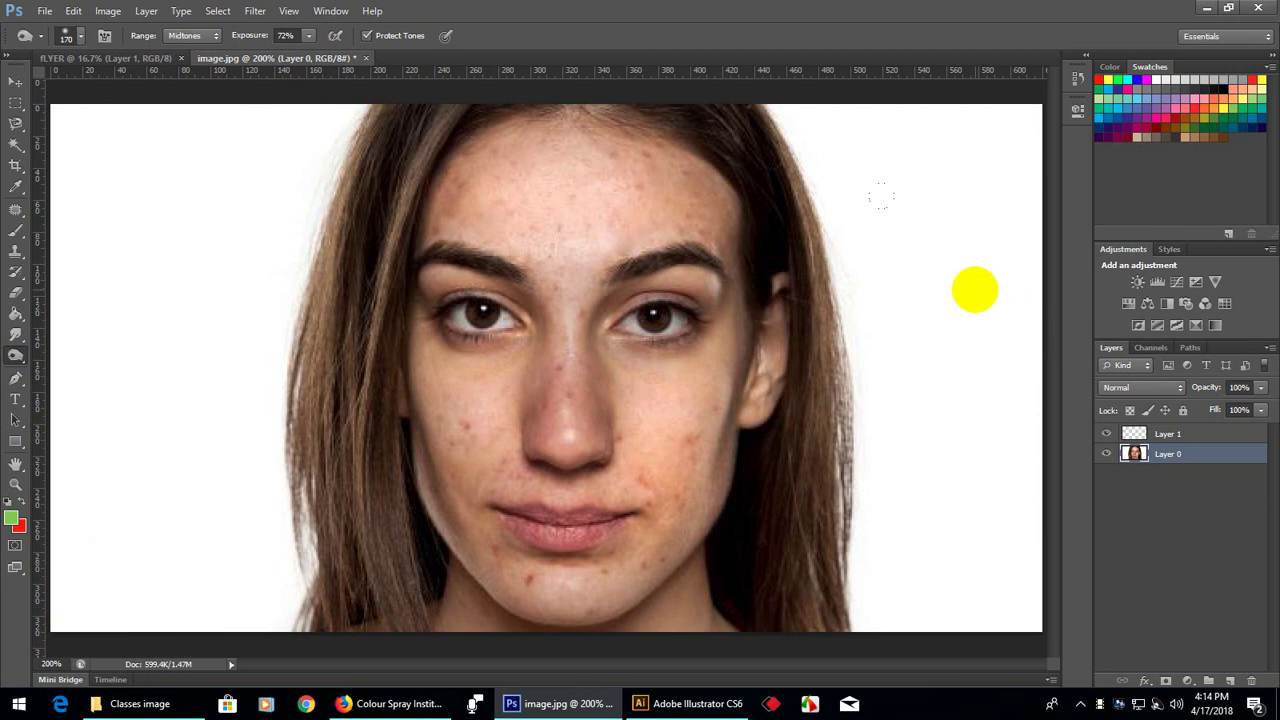
mouse_move(794, 274)
mouse_down()
mouse_move(755, 300)
mouse_move(3, 365)
mouse_up()
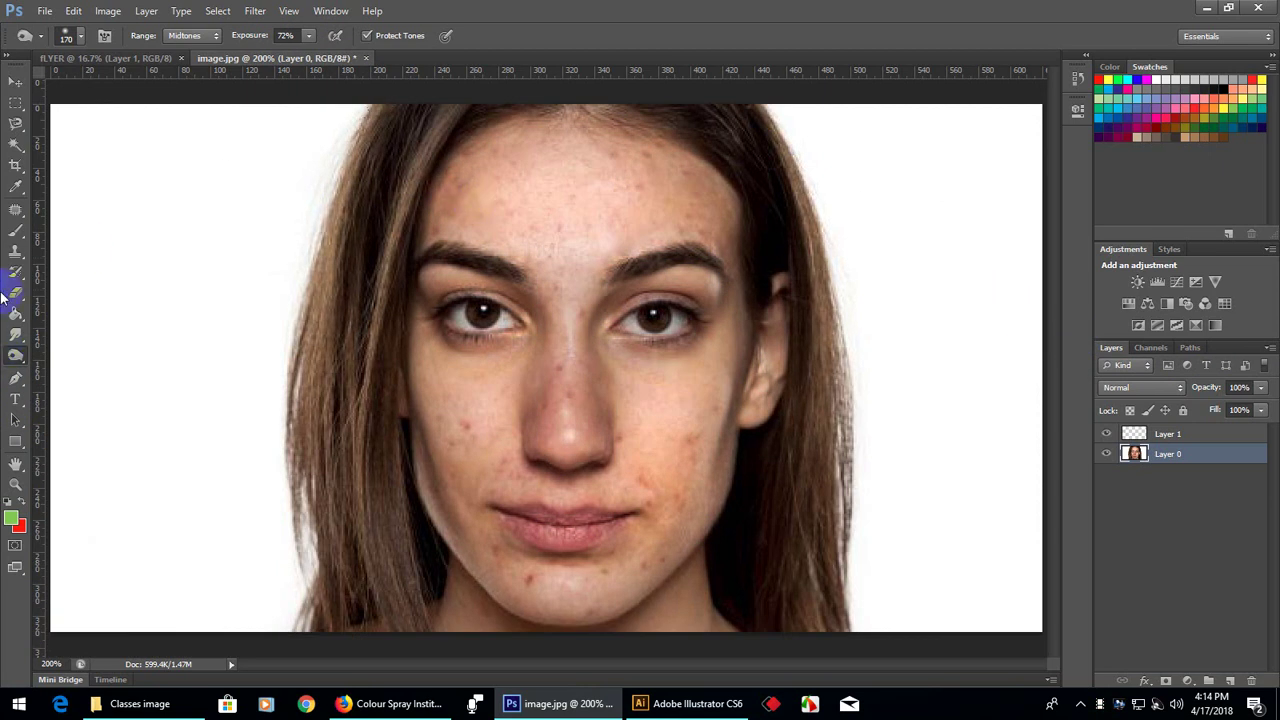
click(17, 356)
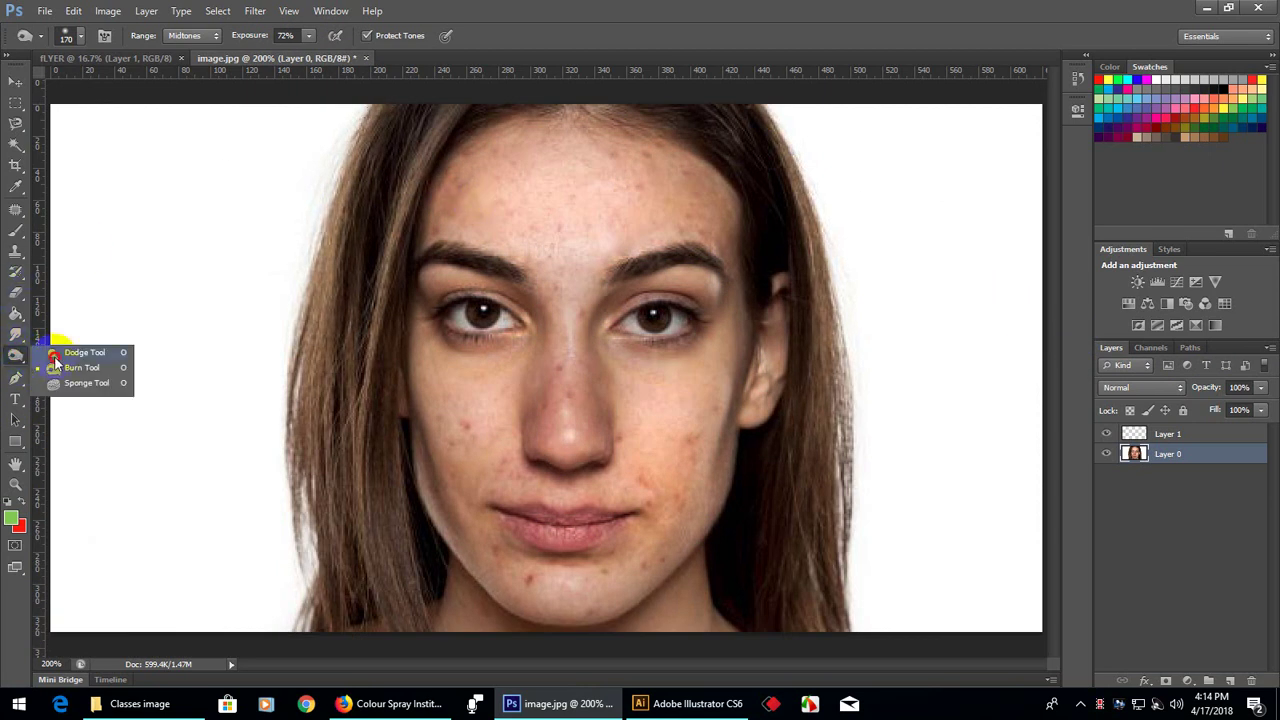
Trial a Sponge desaturation on the forehead, undo it, and switch to the Pen Tool
click(98, 388)
mouse_move(560, 183)
mouse_down()
mouse_move(623, 214)
mouse_move(568, 182)
mouse_move(512, 207)
mouse_up()
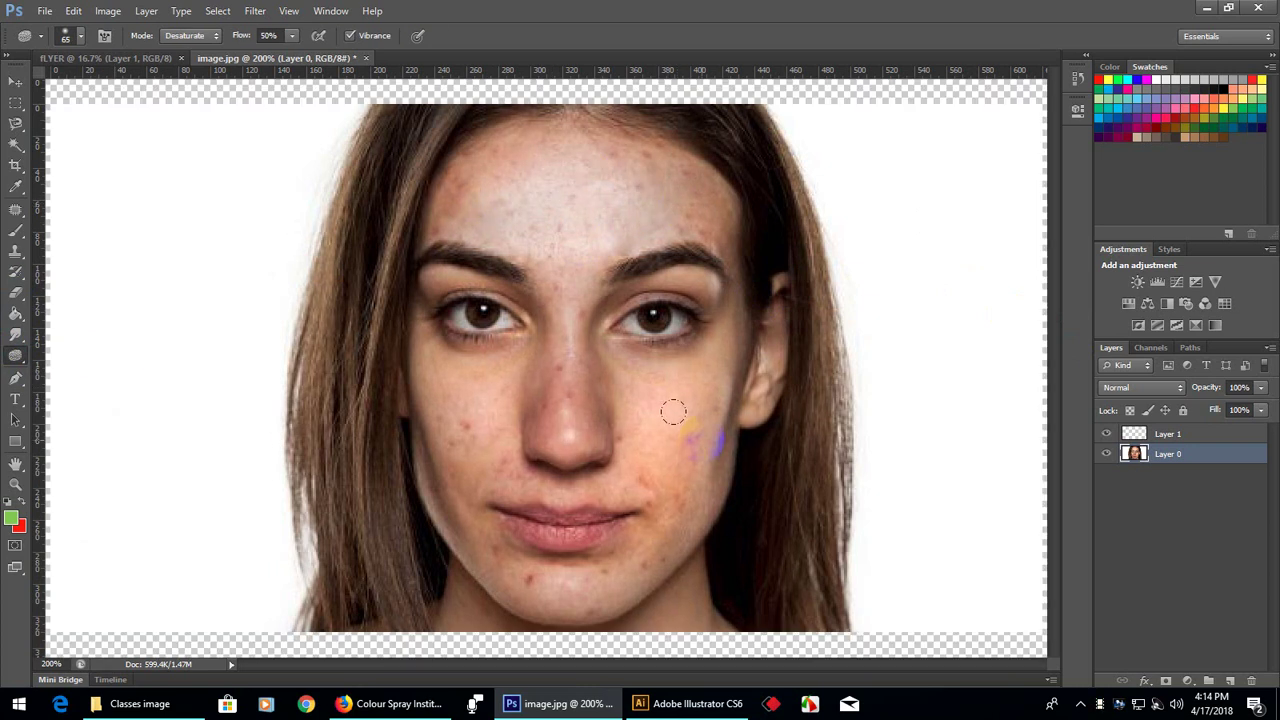
key(ctrl+alt+z)
key(ctrl+alt+z)
key(ctrl+alt+z)
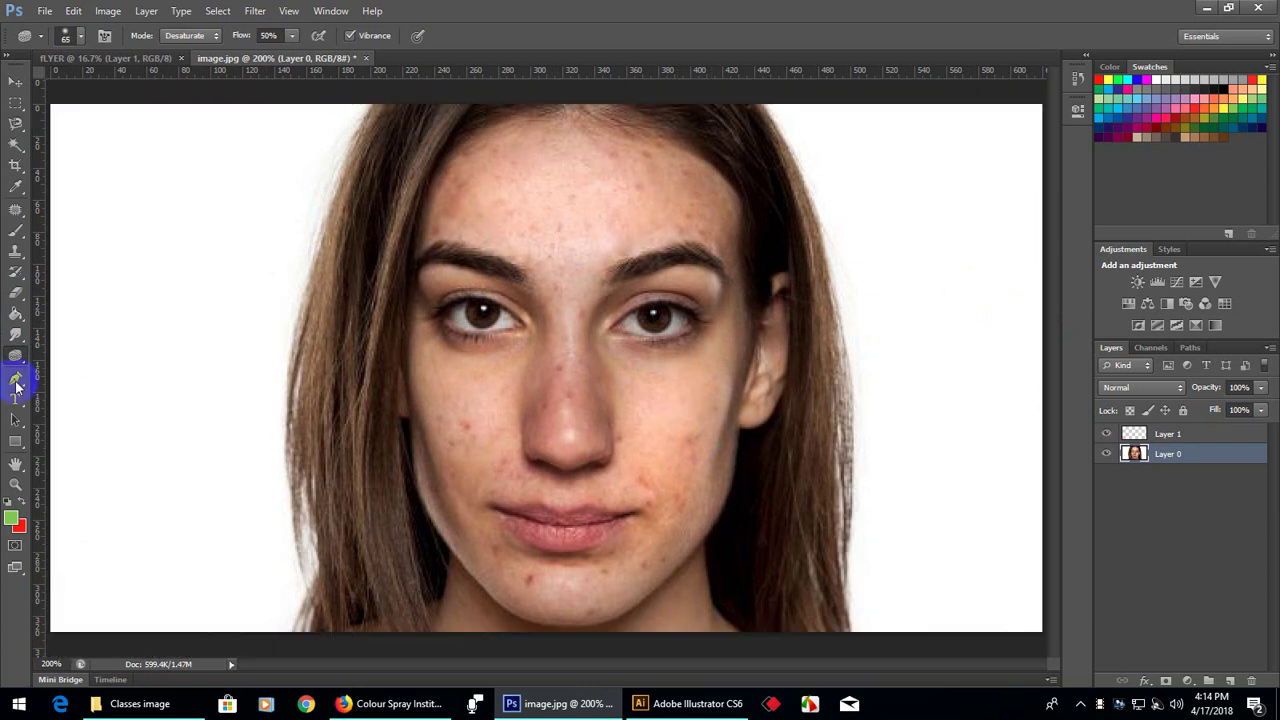
click(15, 380)
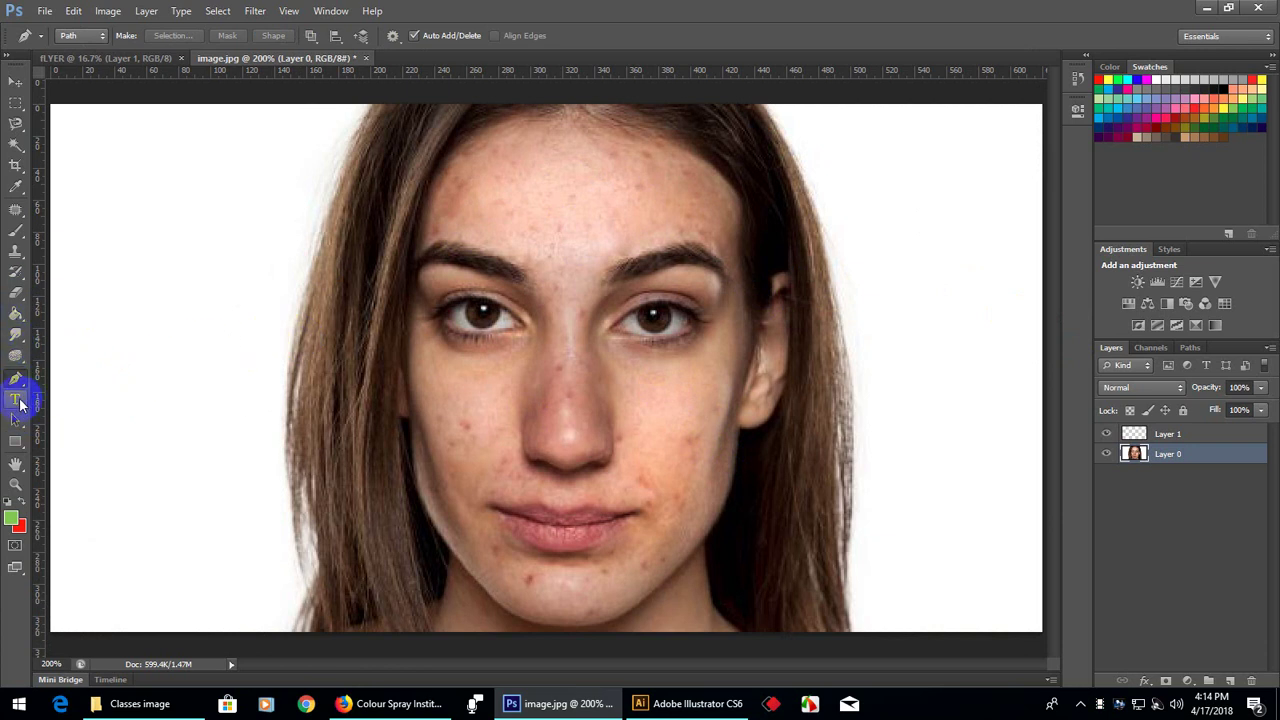
Add a trial text line 'vbfbhcfgjhfg' in the upper-left background, then delete that text layer
click(16, 404)
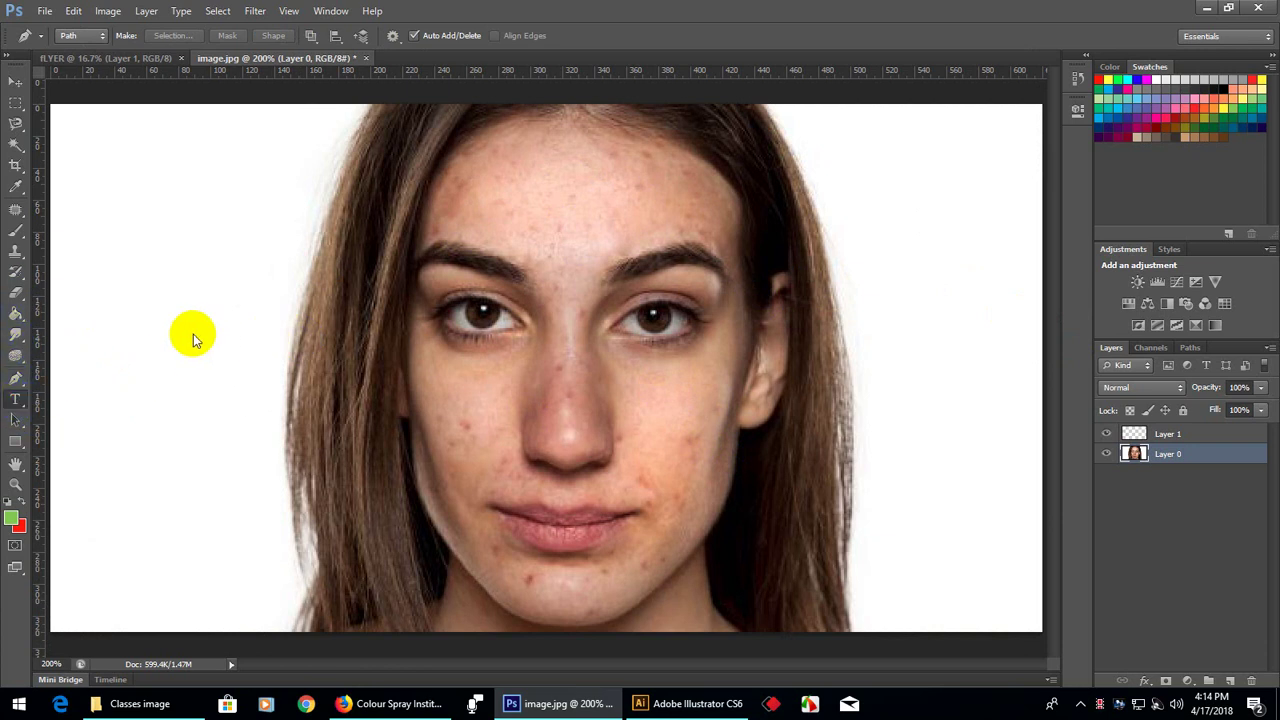
click(191, 231)
text(vbfbhcfgjhfg)
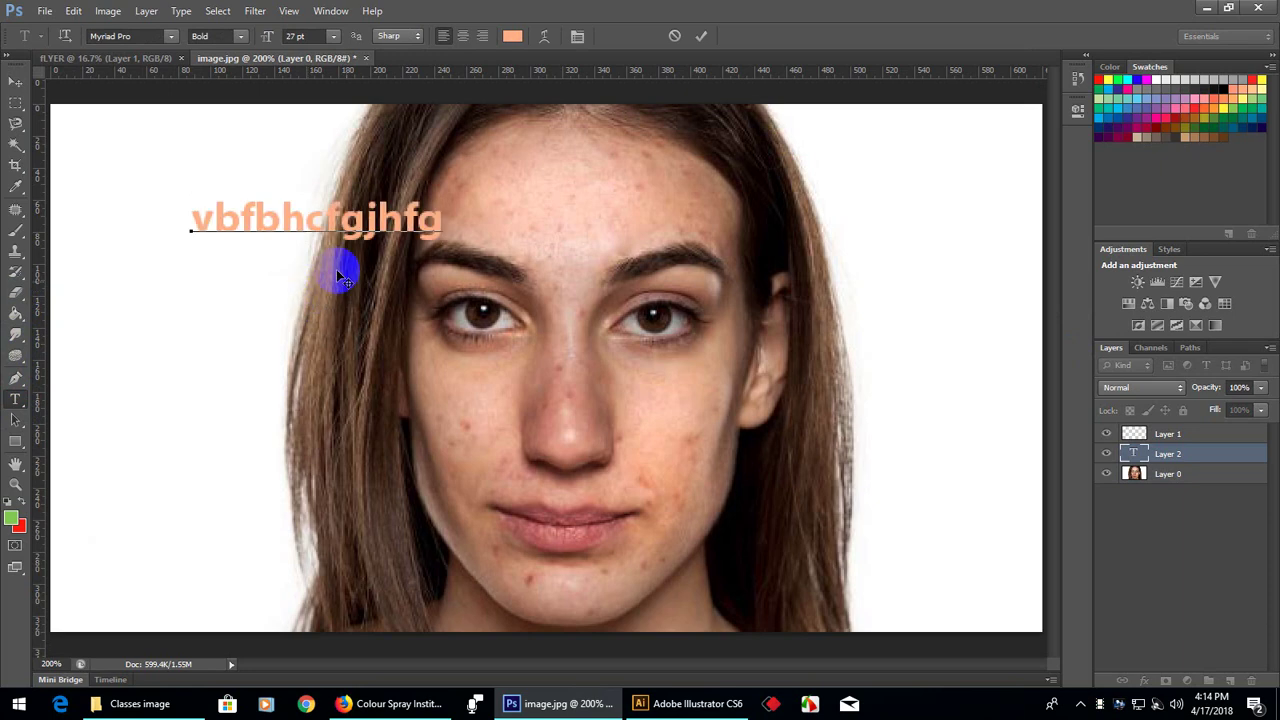
click(15, 81)
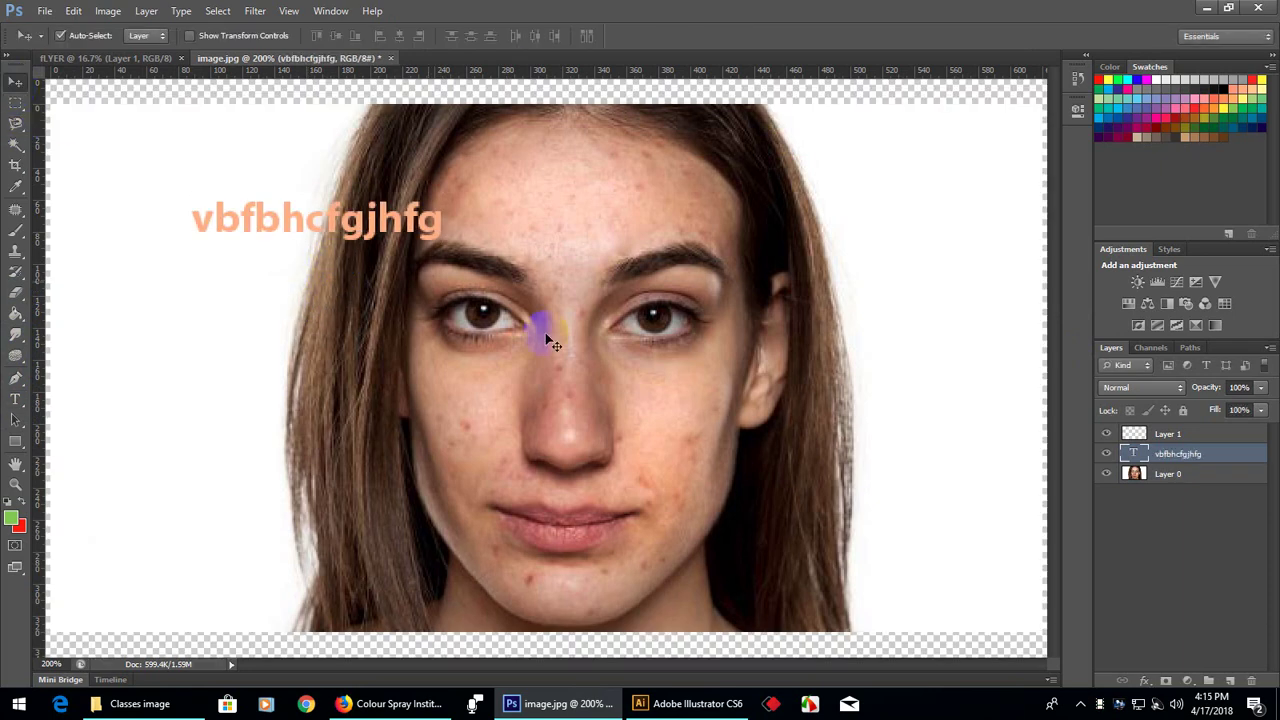
key(Delete)
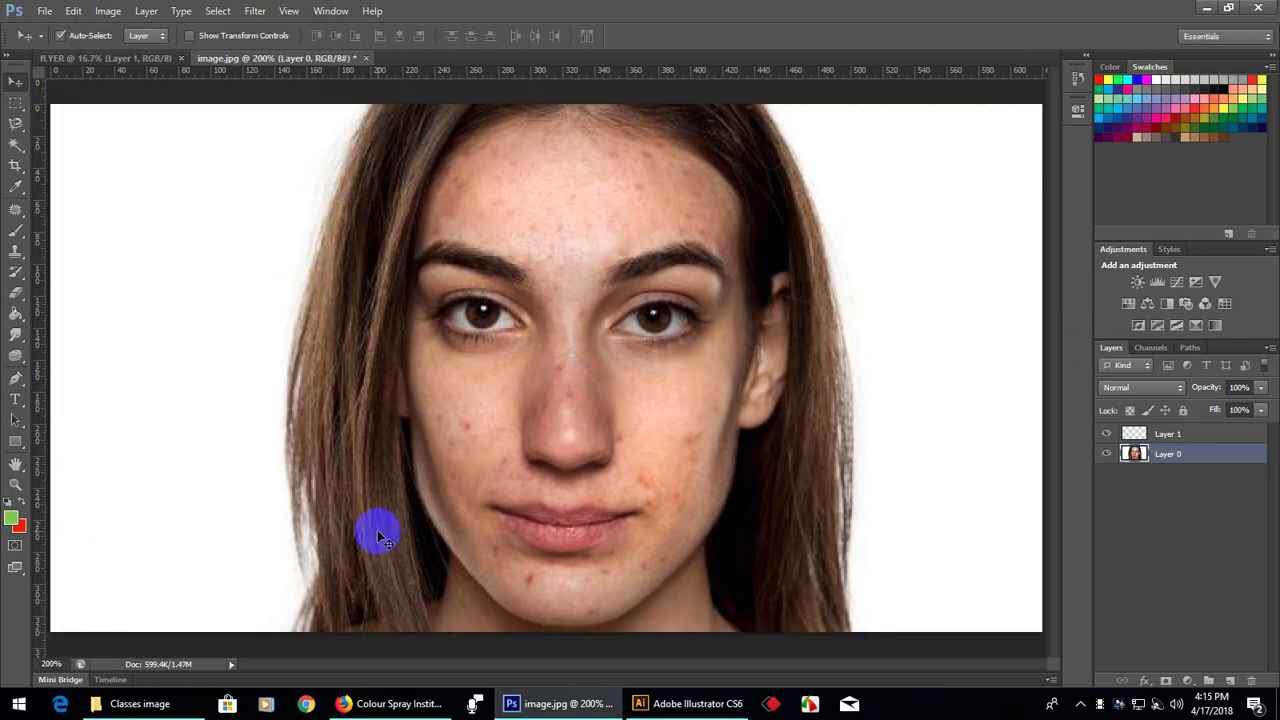
Draw a trial green rectangle shape on the canvas, then remove it again
drag(15, 441, 68, 441)
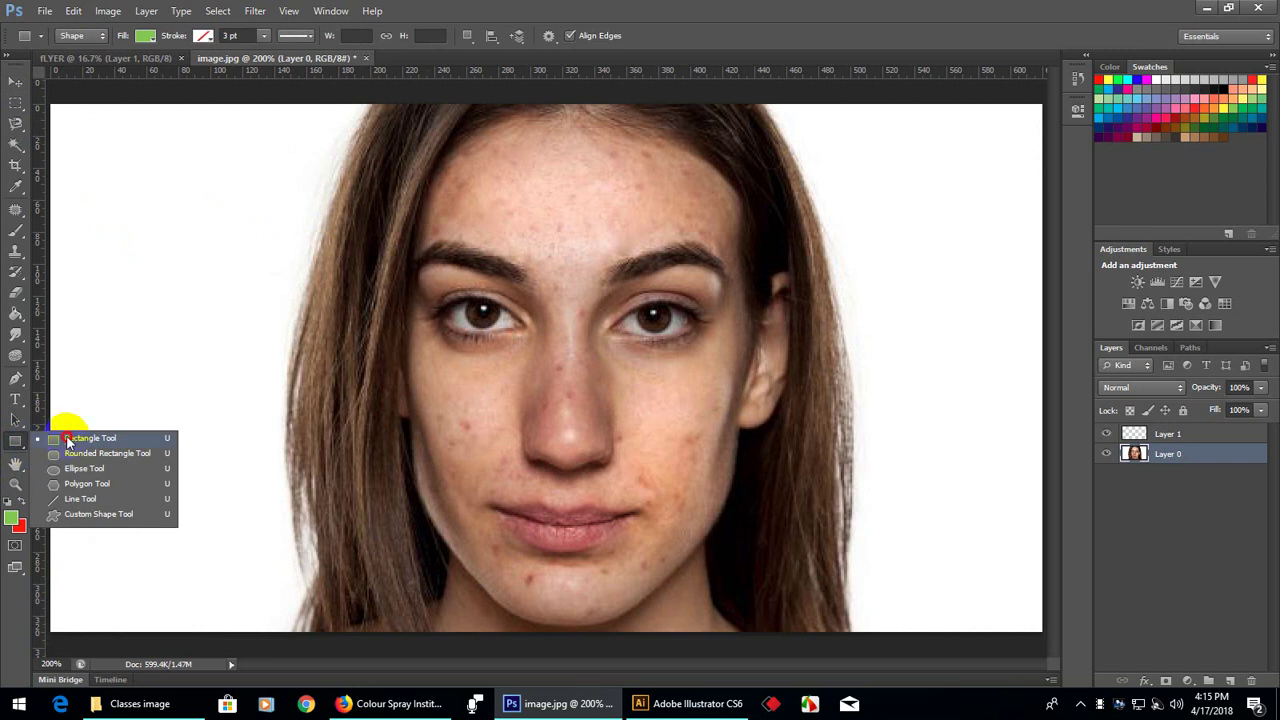
drag(134, 222, 292, 438)
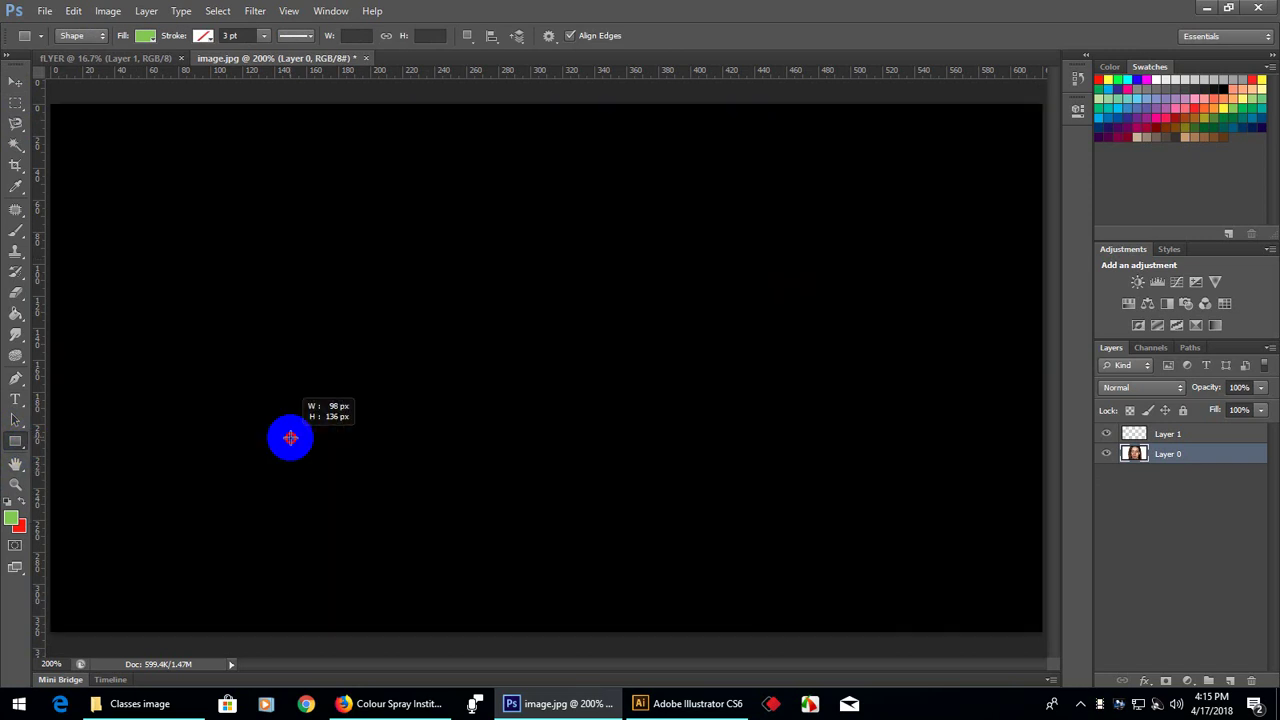
click(15, 80)
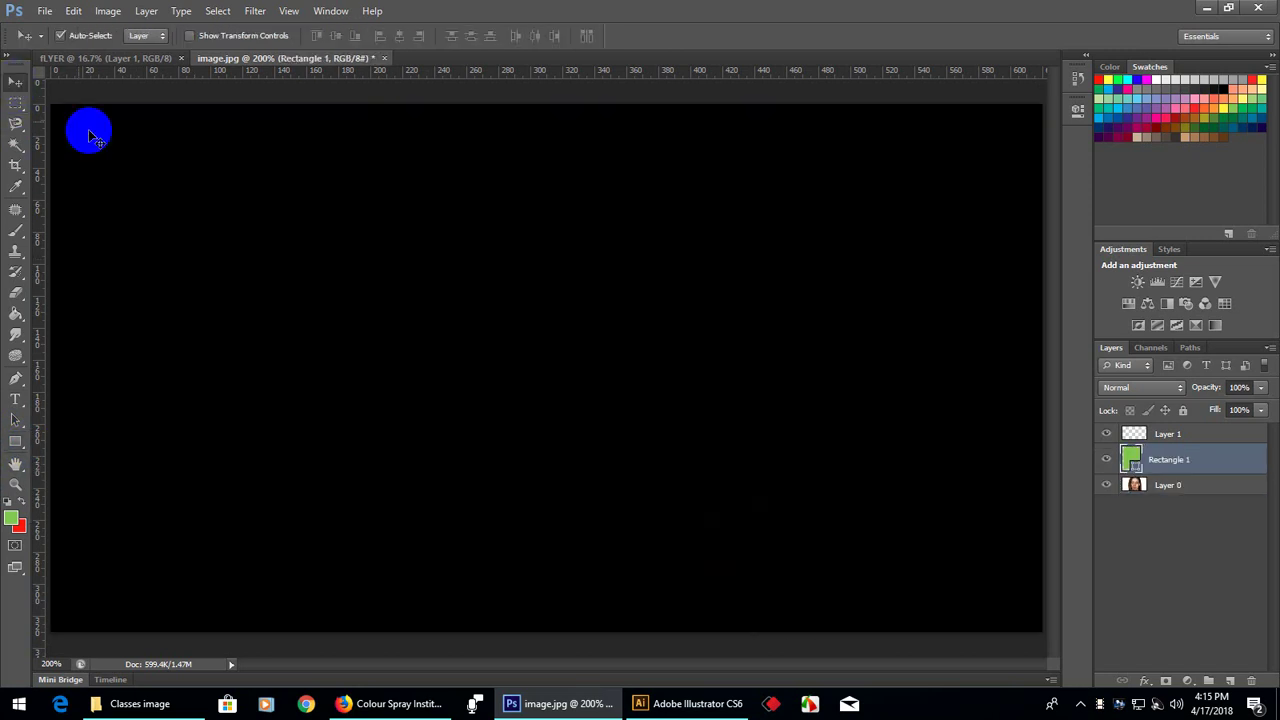
key(ctrl+e)
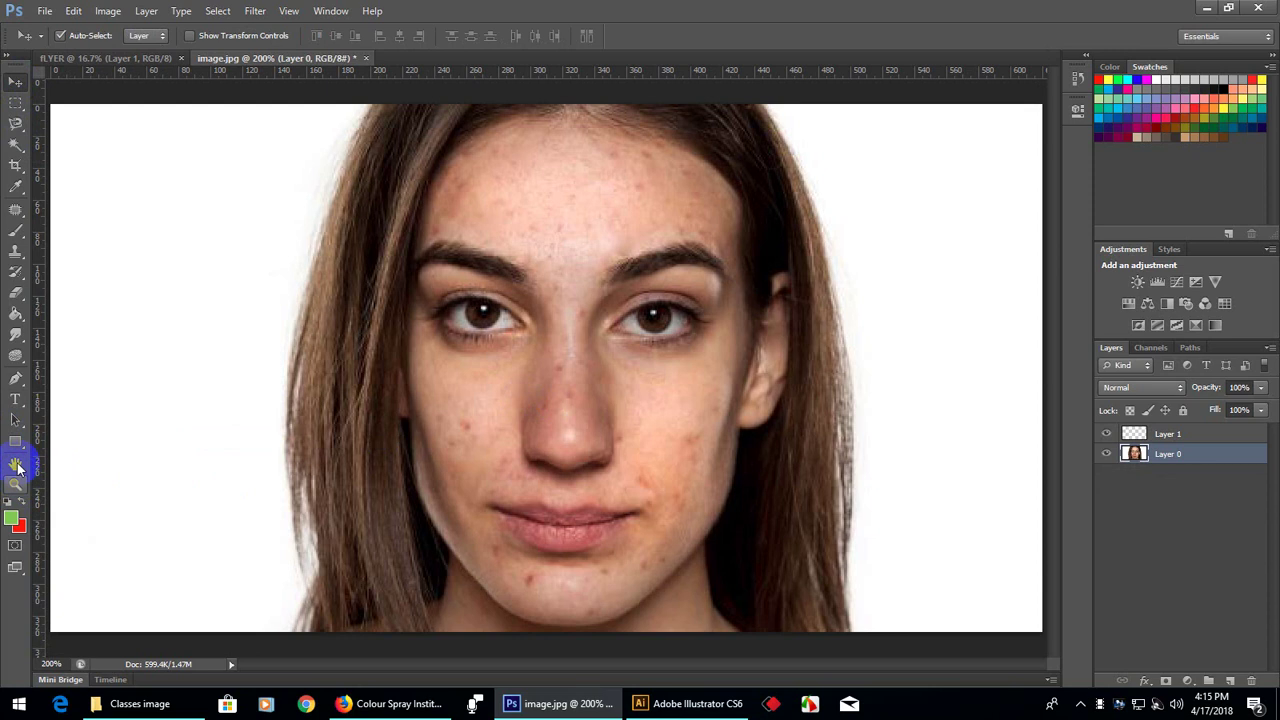
drag(15, 441, 79, 469)
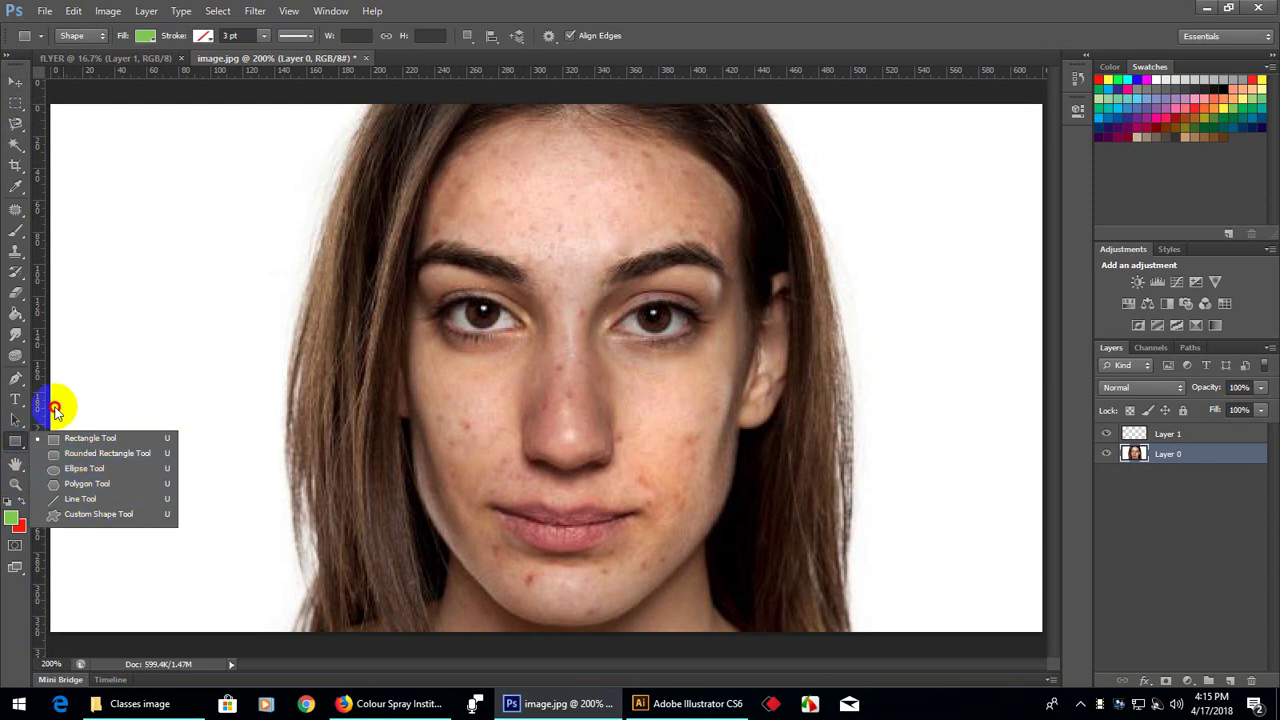
click(15, 448)
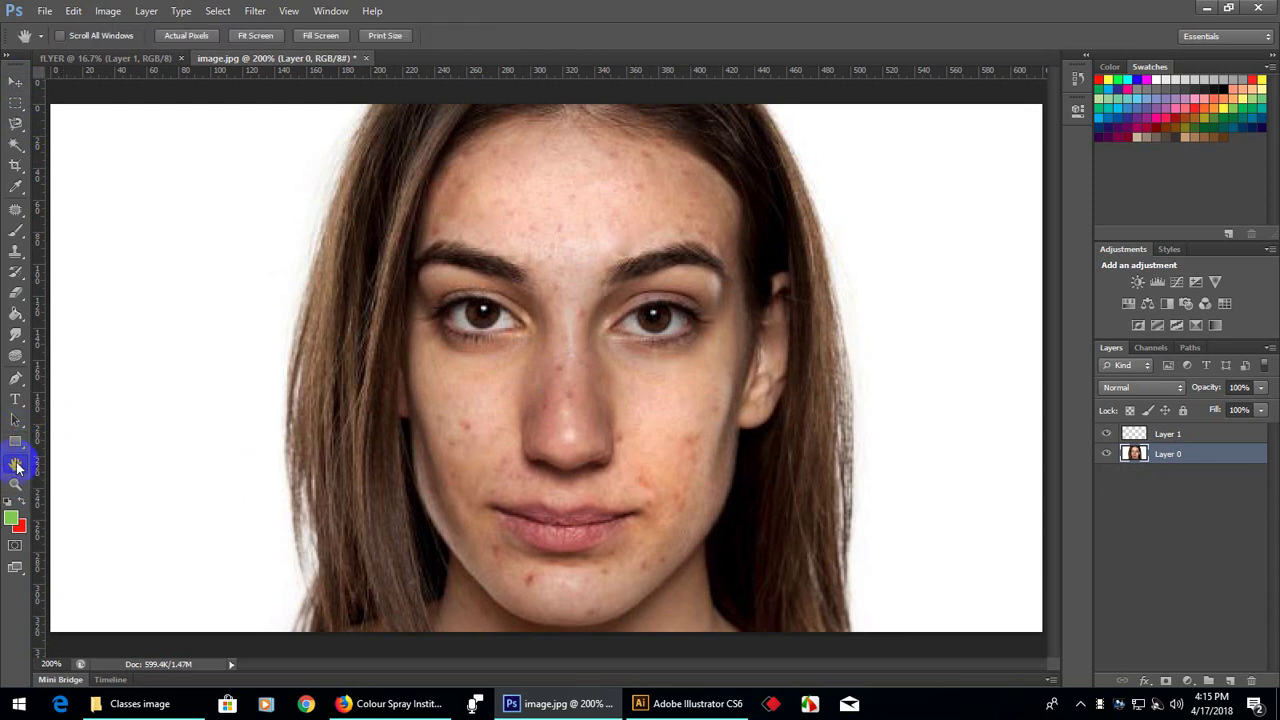
ctrl+click(533, 340)
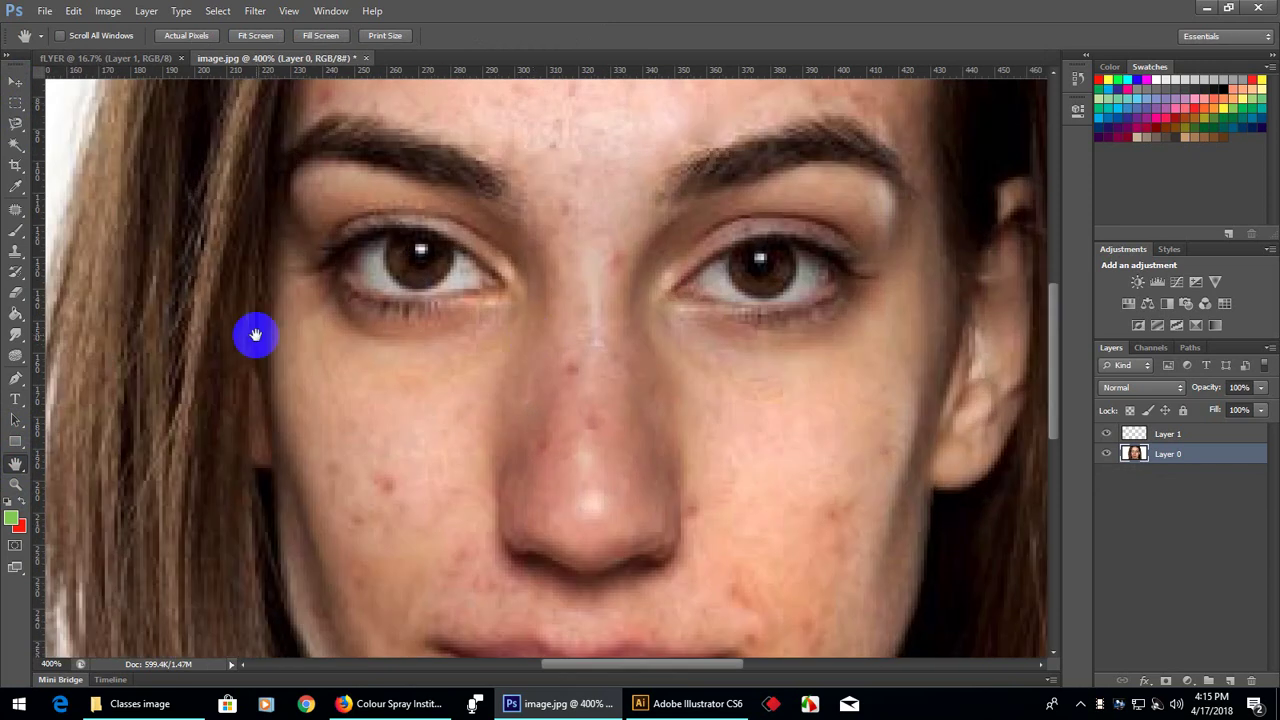
mouse_move(254, 337)
mouse_down()
mouse_move(907, 303)
mouse_move(551, 354)
mouse_move(329, 340)
mouse_move(457, 337)
mouse_up()
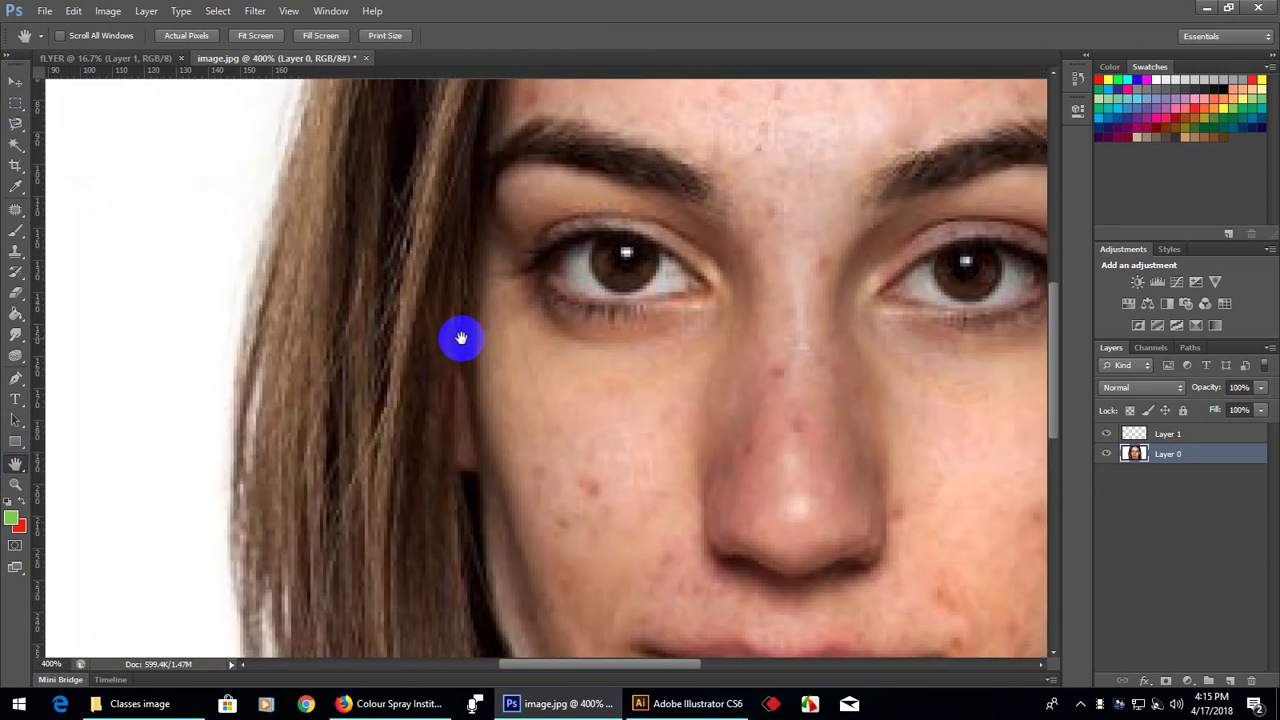
click(15, 81)
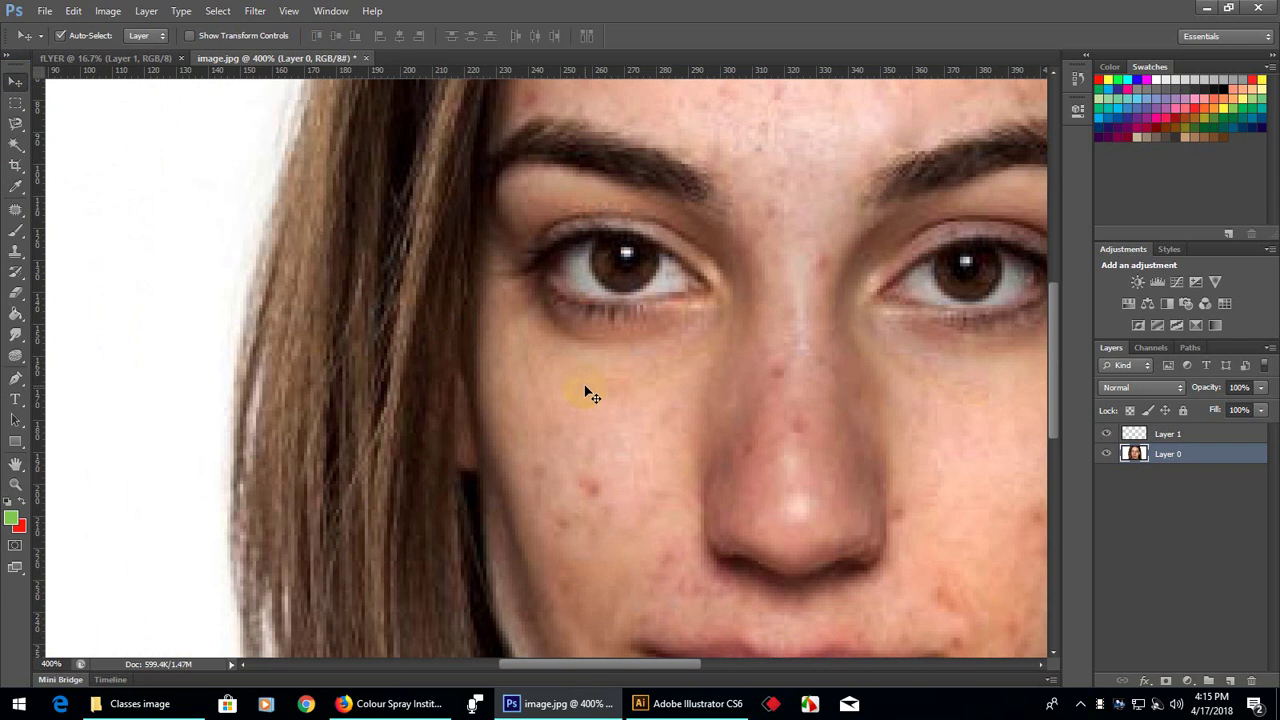
drag(776, 347, 409, 366)
mouse_move(563, 360)
mouse_down()
mouse_move(660, 366)
mouse_move(424, 391)
mouse_move(620, 391)
mouse_move(523, 377)
mouse_move(591, 374)
mouse_up()
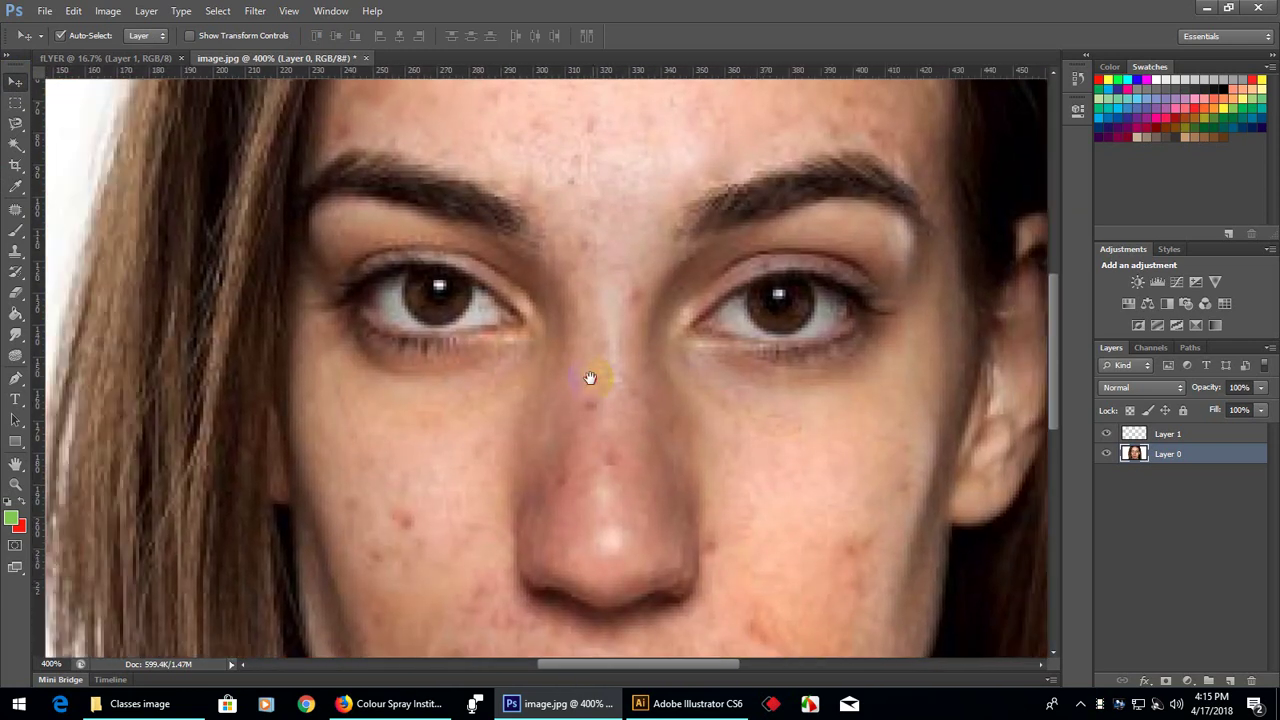
click(15, 463)
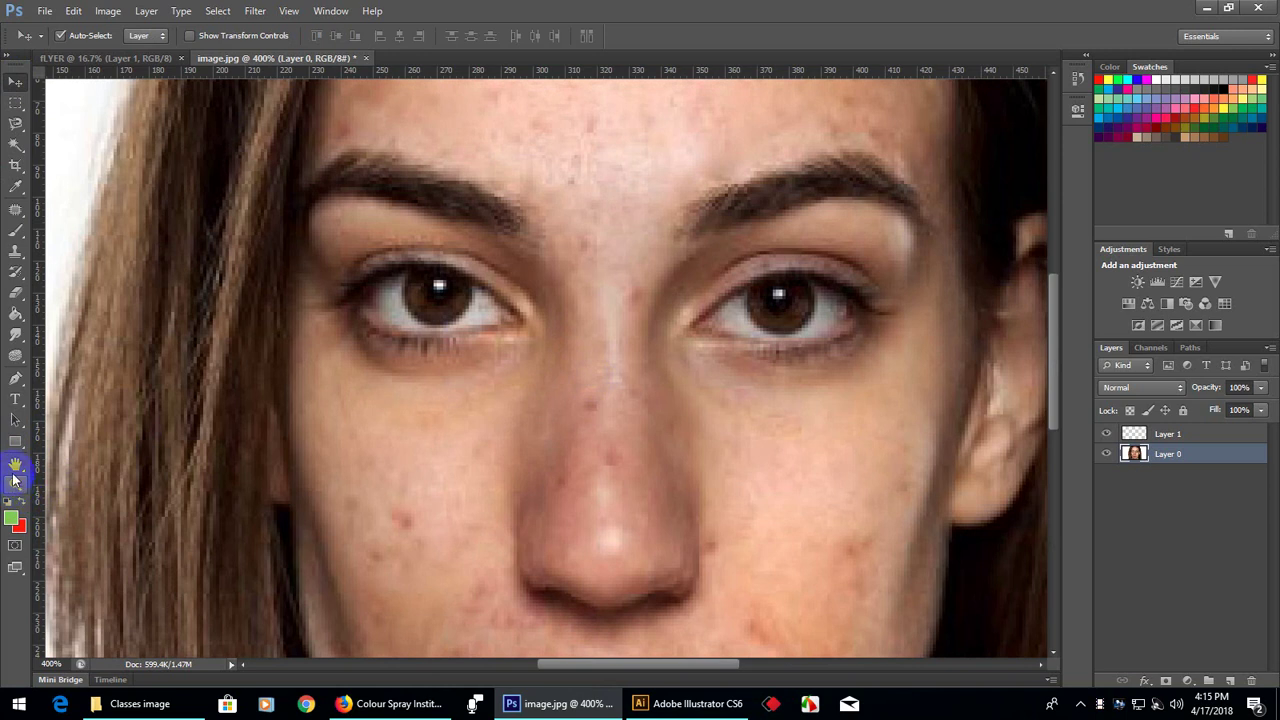
click(443, 316)
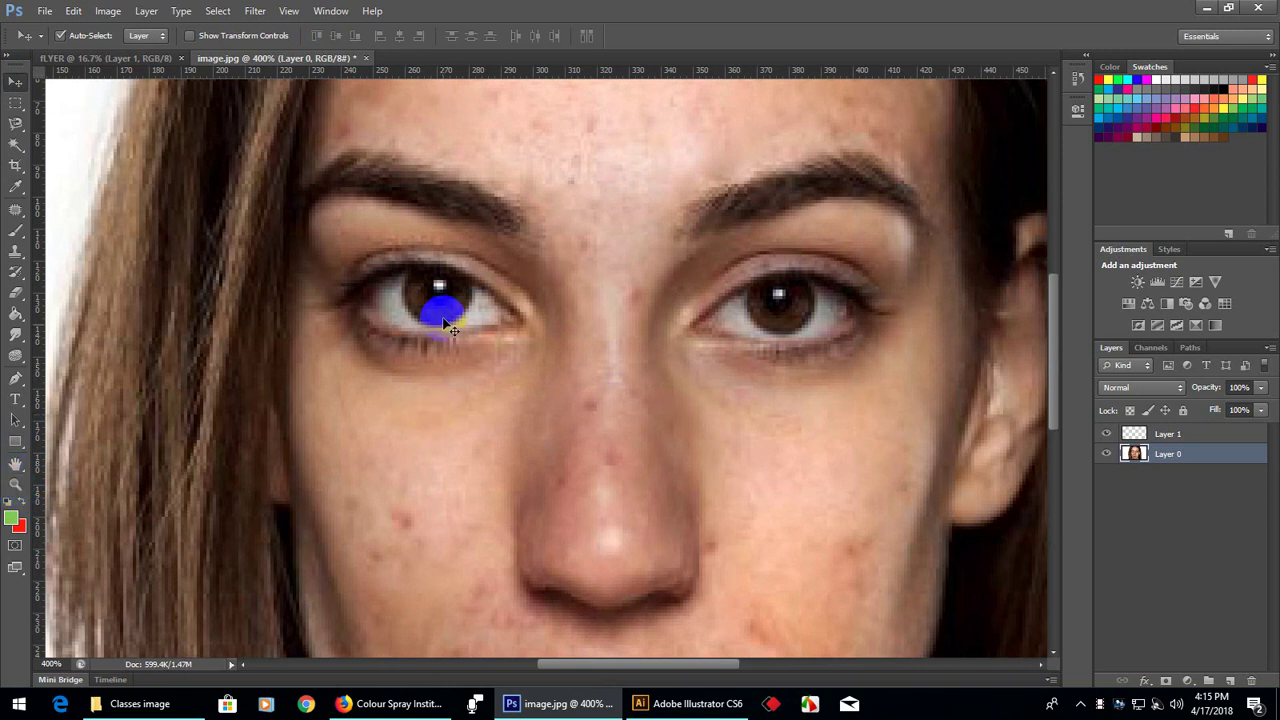
scroll(447, 323, down, 1)
scroll(447, 323, down, 1)
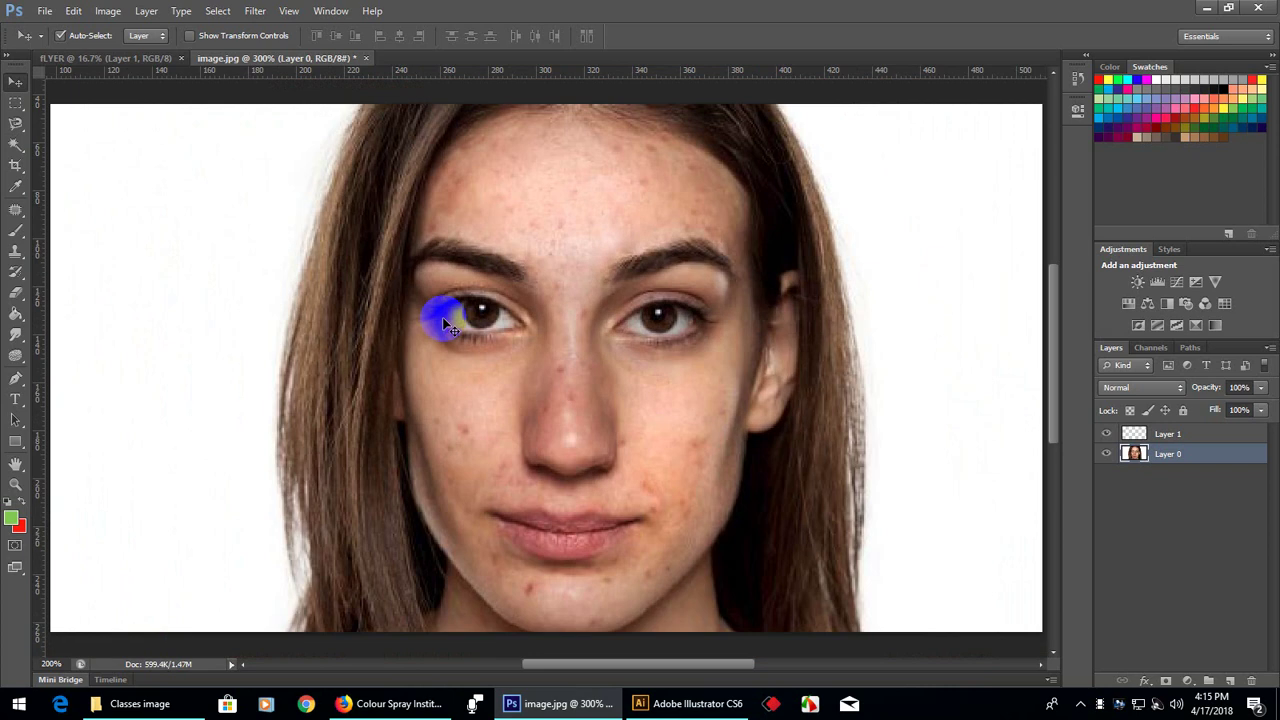